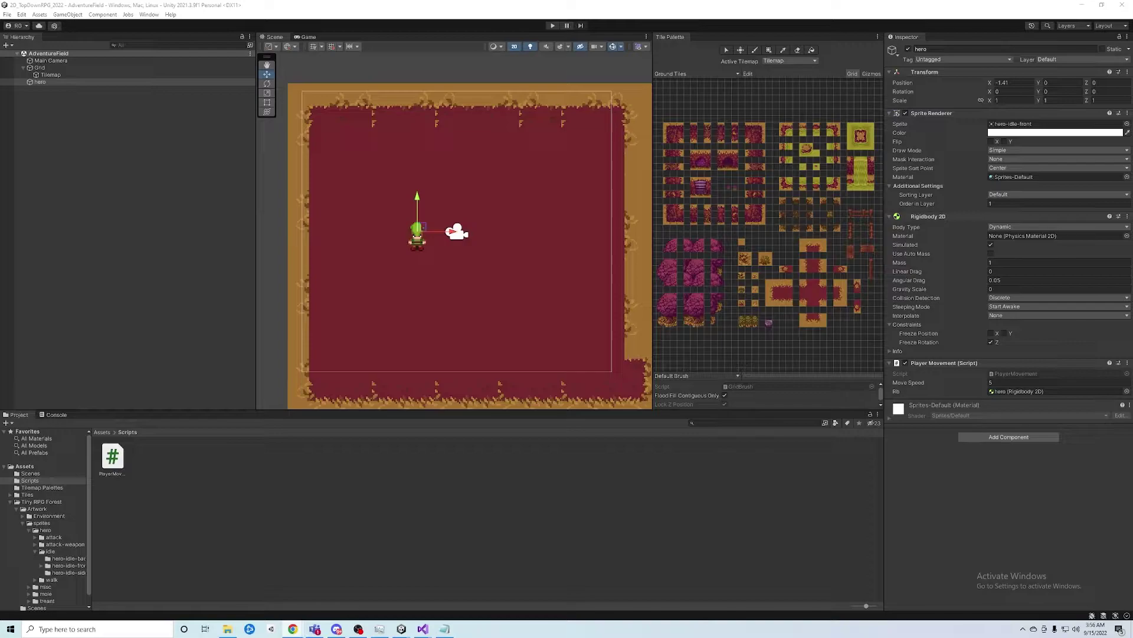
Open the Animation window and dock it alongside the Project and Console windows.
click(151, 15)
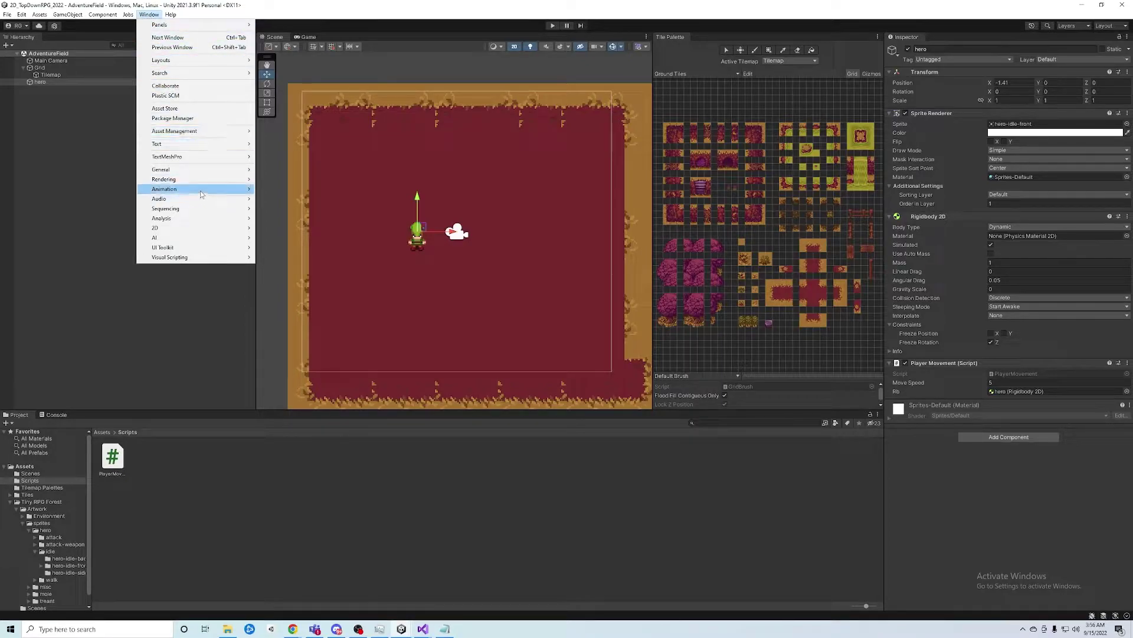
mouse_move(201, 194)
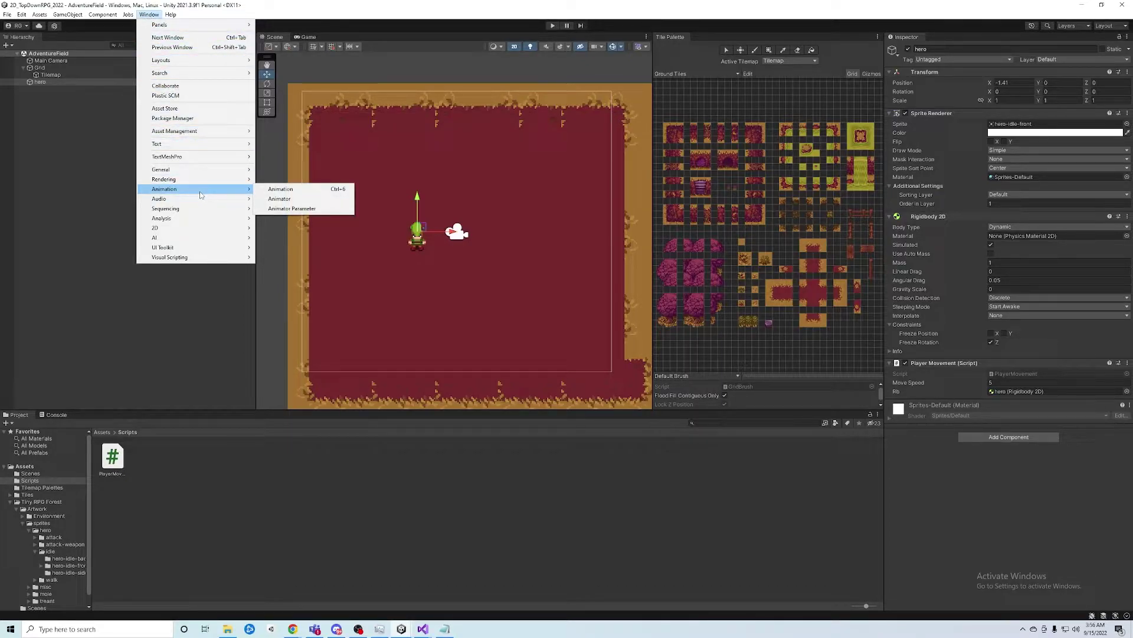
click(322, 190)
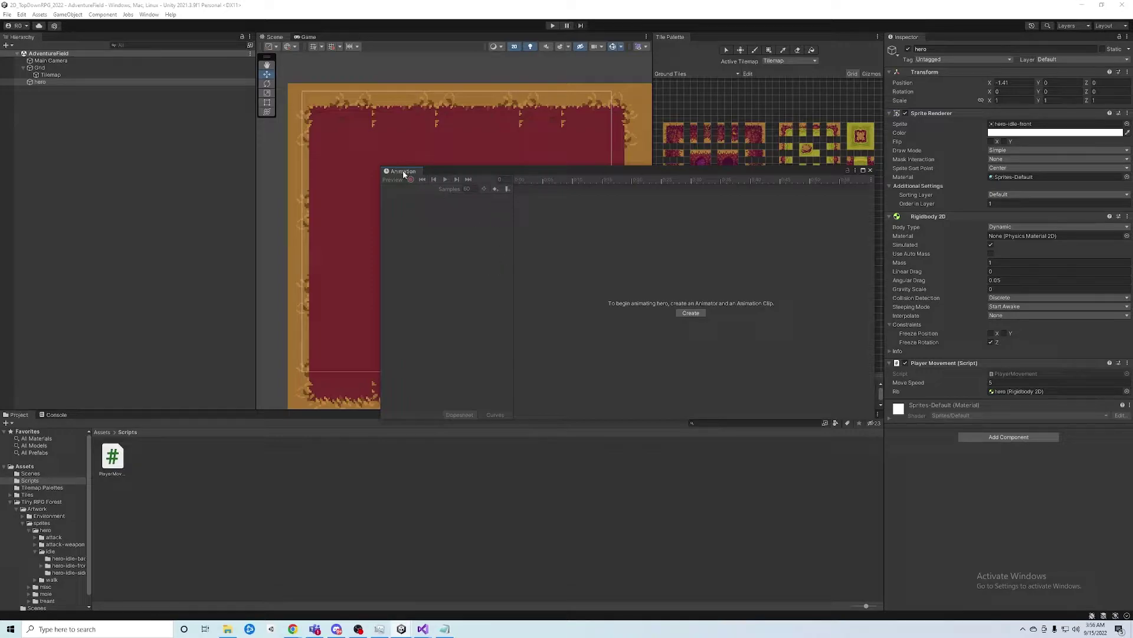
drag(403, 173, 98, 426)
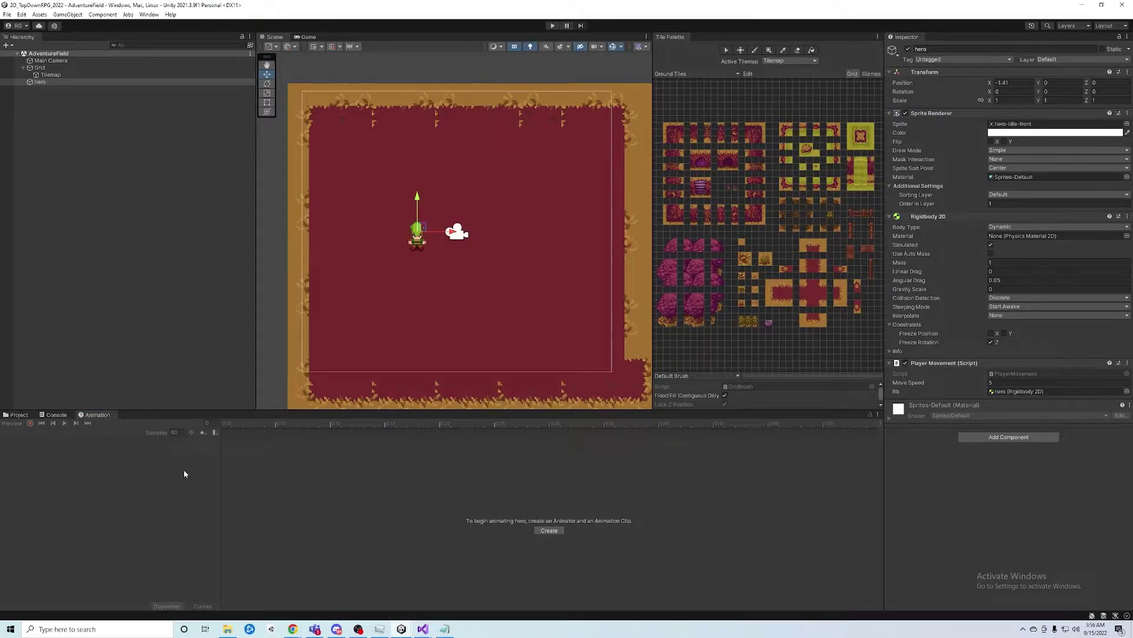
Start a new animation clip for the hero object and create a folder named Animations inside Assets for it.
click(59, 82)
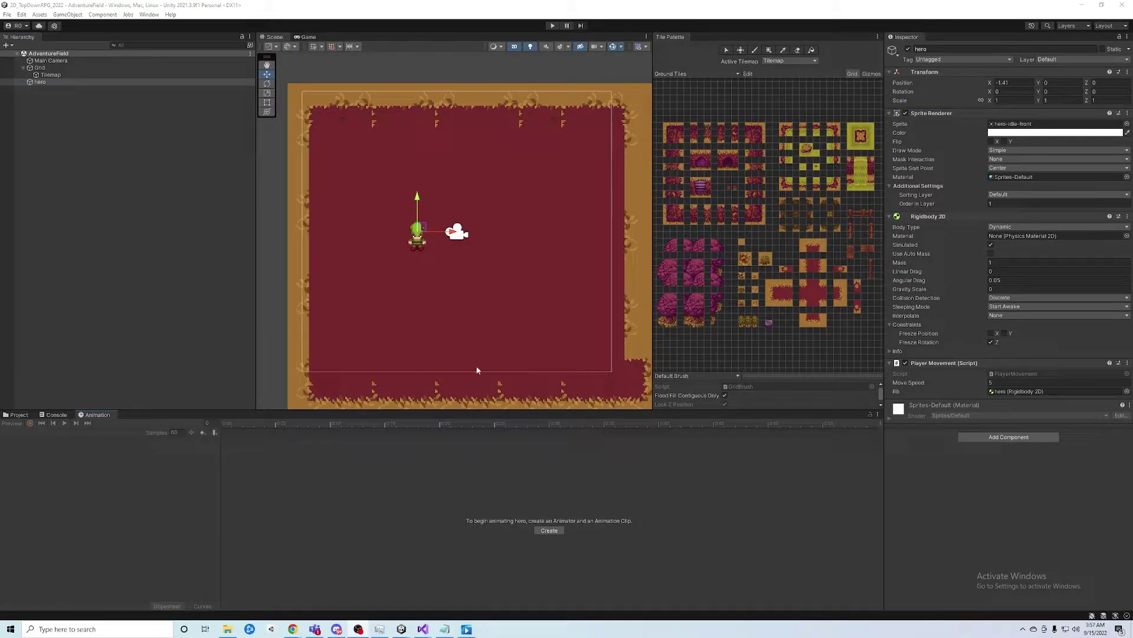
click(57, 83)
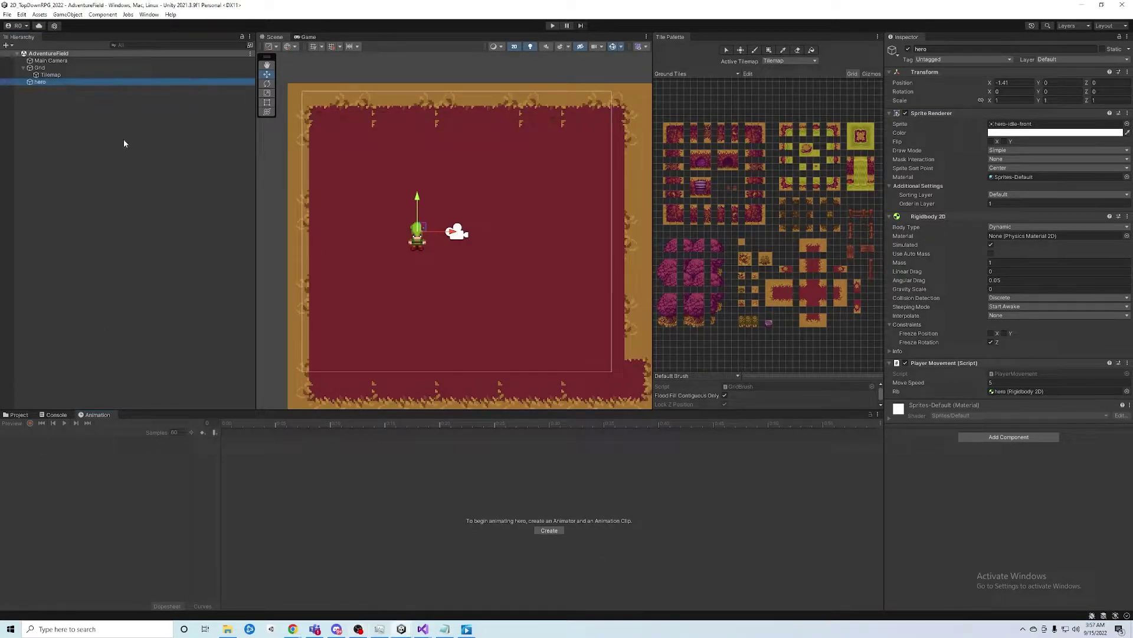
click(551, 530)
text(1)
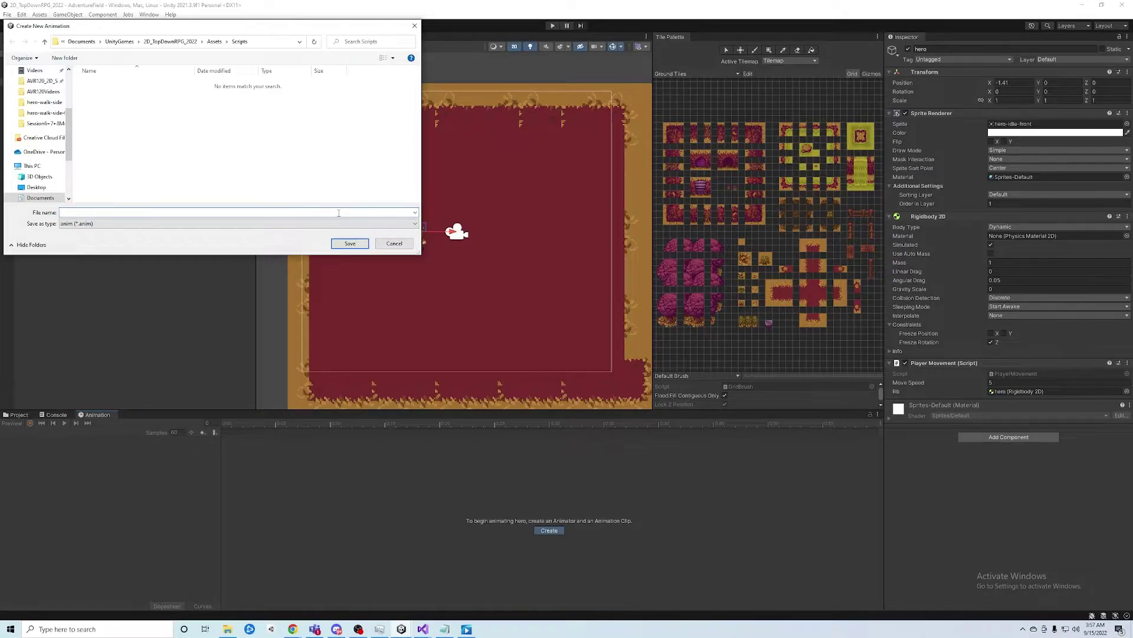
click(214, 41)
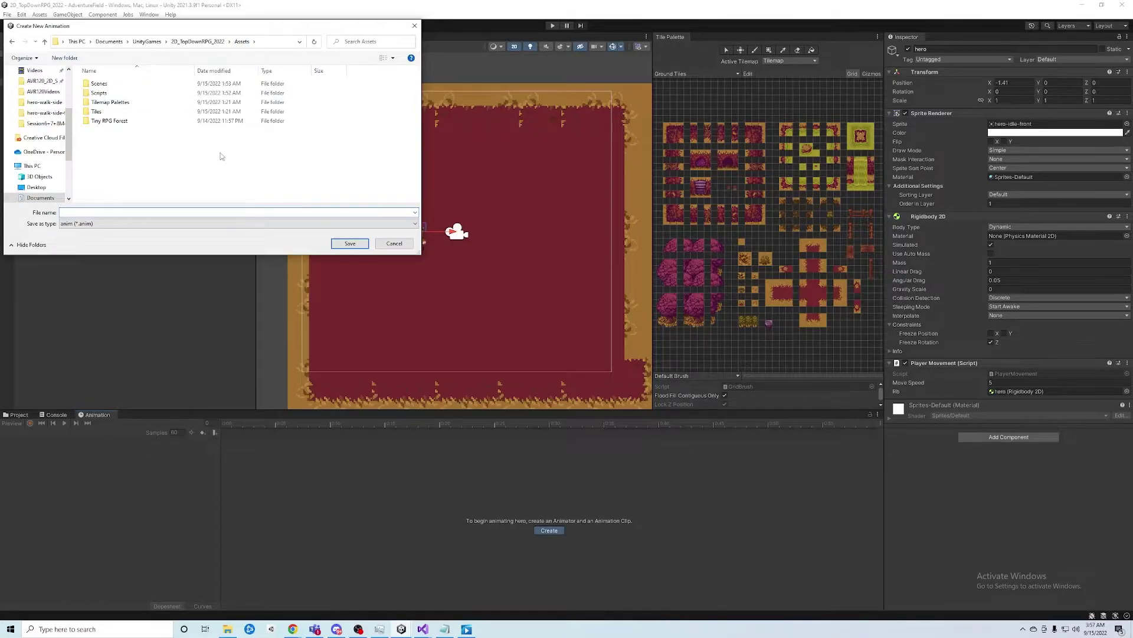
right_click(101, 146)
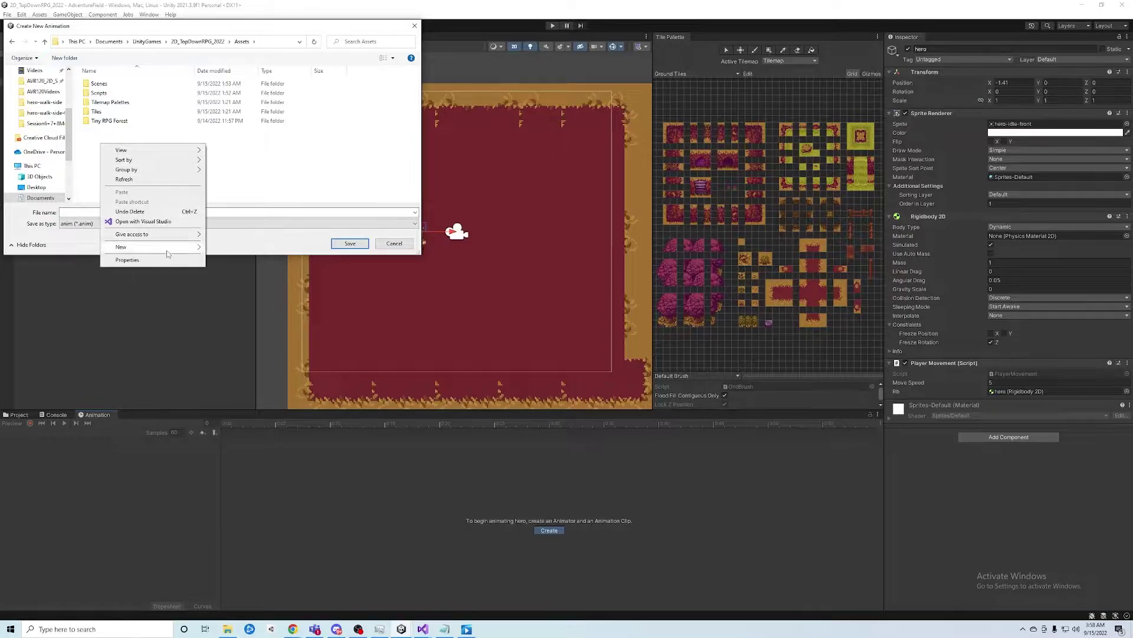
mouse_move(173, 248)
click(225, 248)
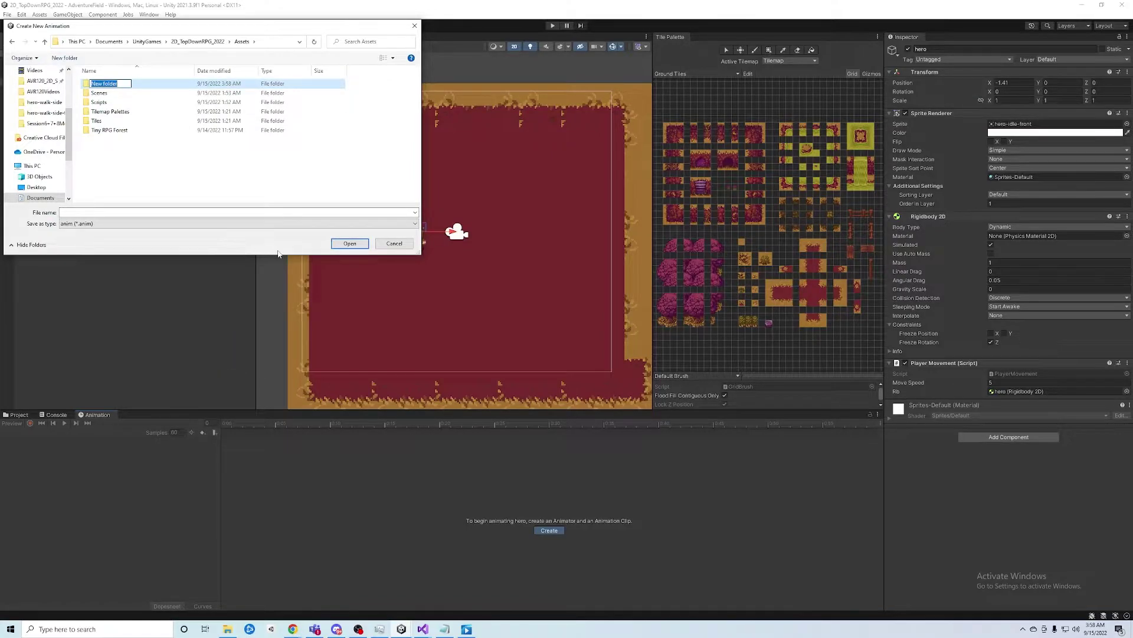
text(Animations)
key(Return)
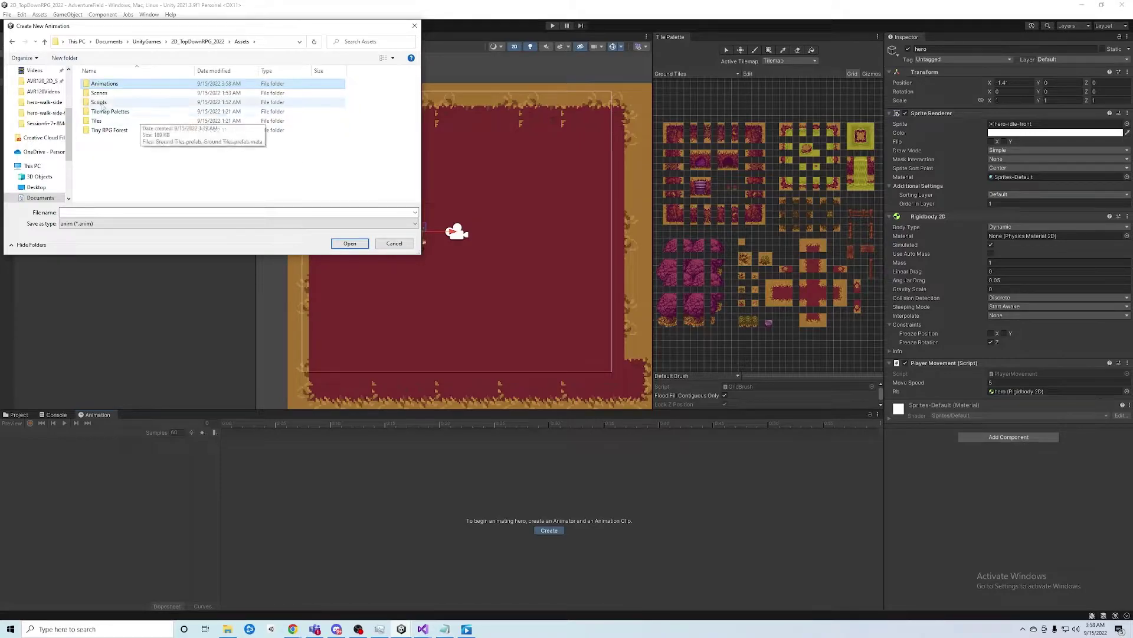
Save the new clip as hero_idle in the Animations folder.
double_click(105, 83)
click(133, 212)
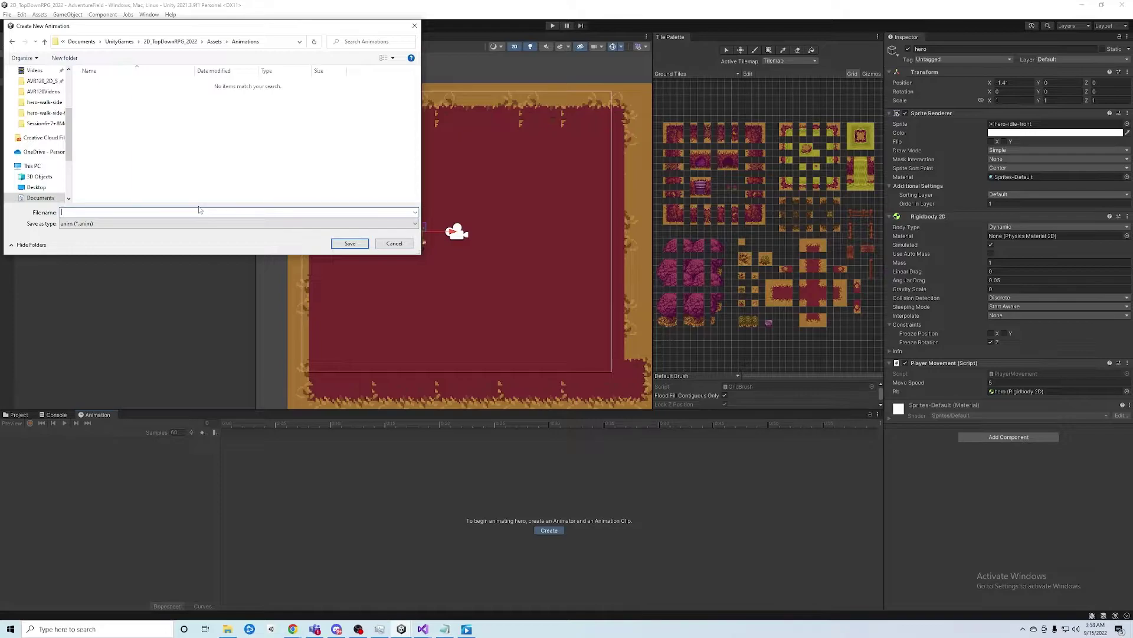
text(hero_idle)
click(340, 247)
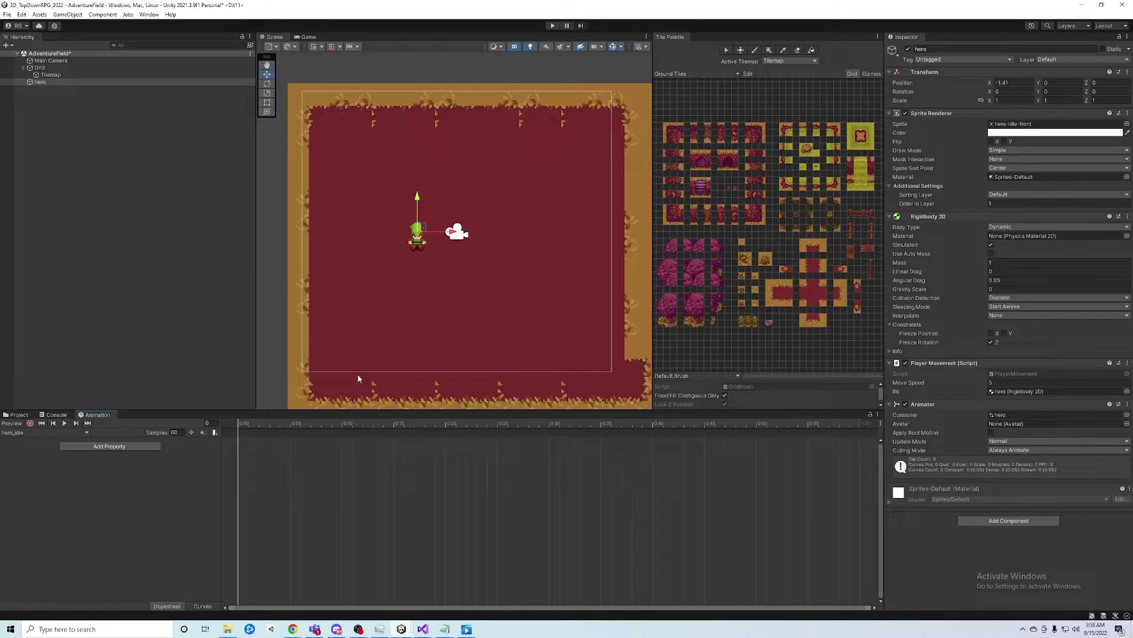
Open the animator controller assigned to the hero's Animator component.
click(57, 82)
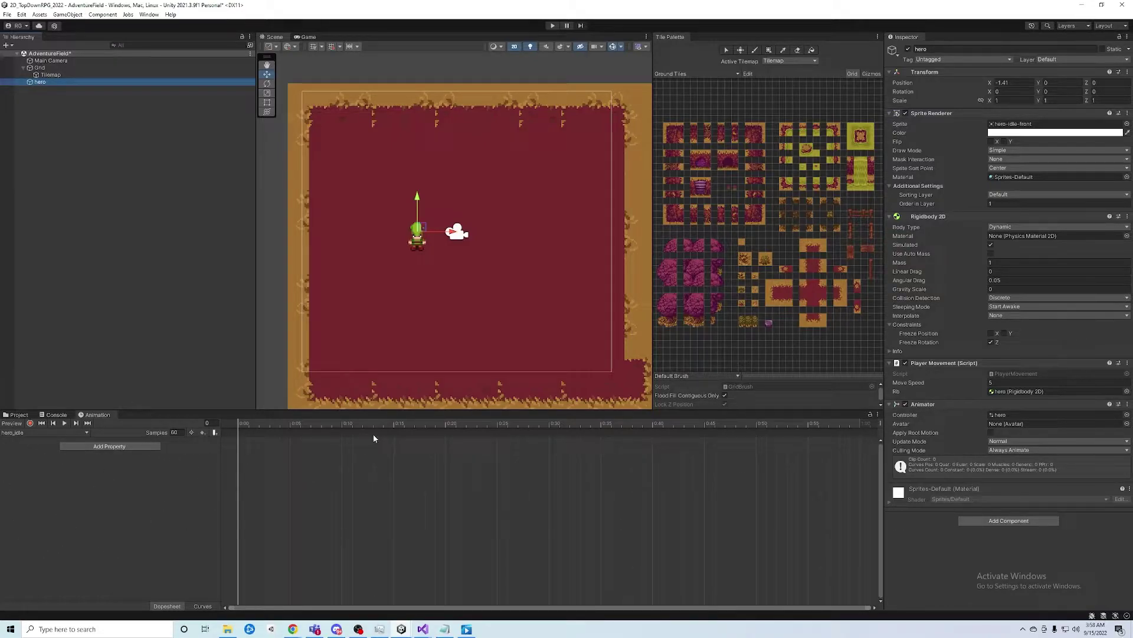
scroll(431, 497, down, 3)
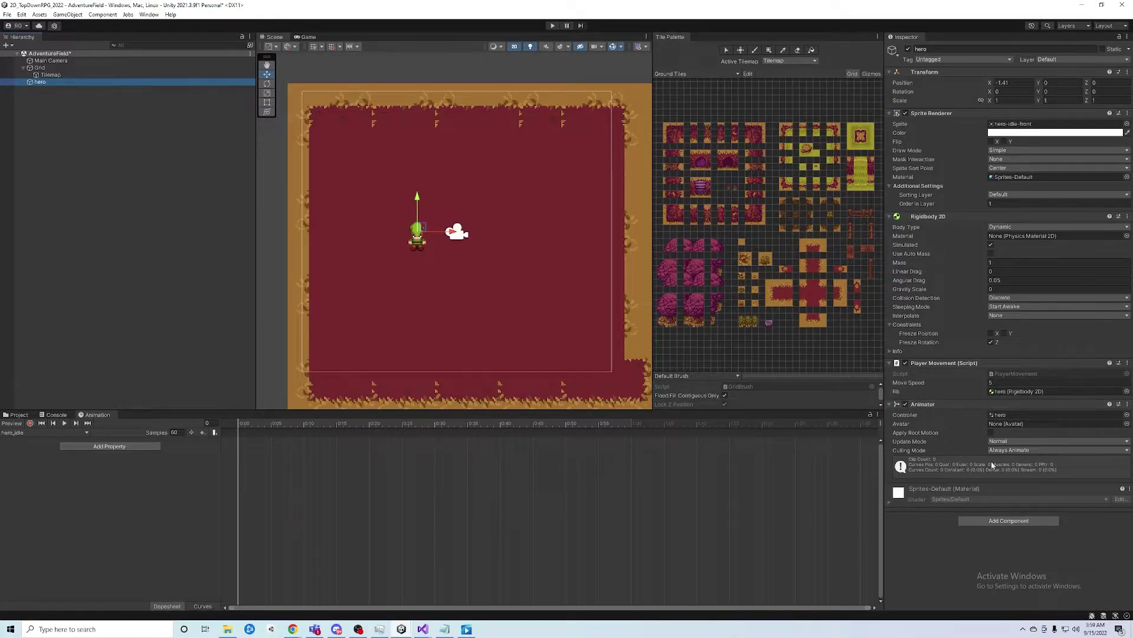
double_click(1031, 418)
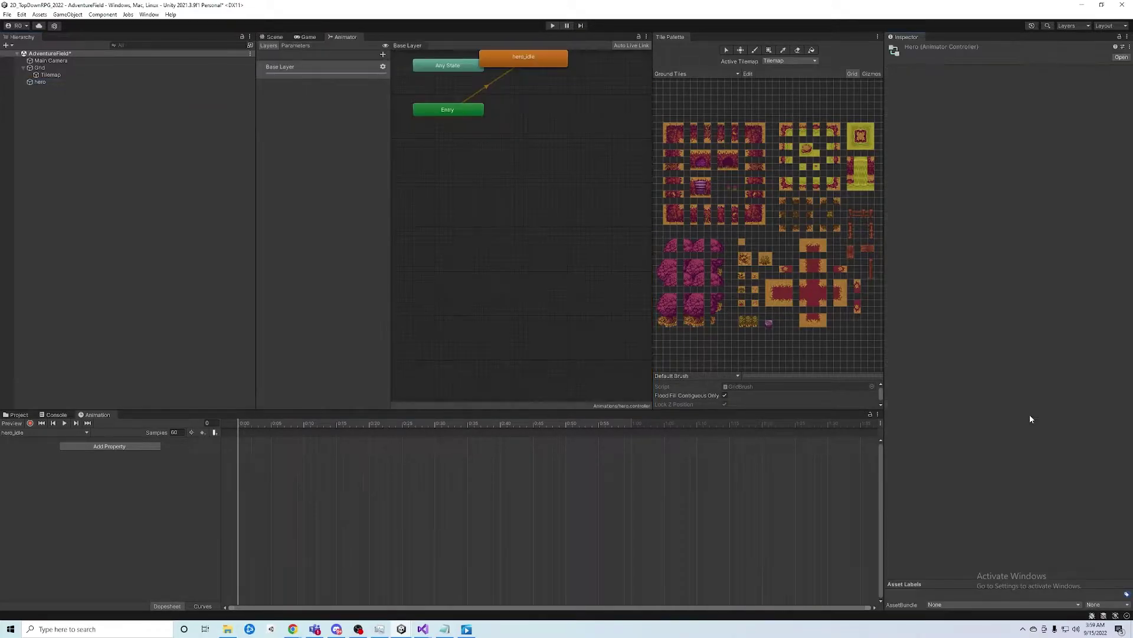
scroll(579, 287, down, 2)
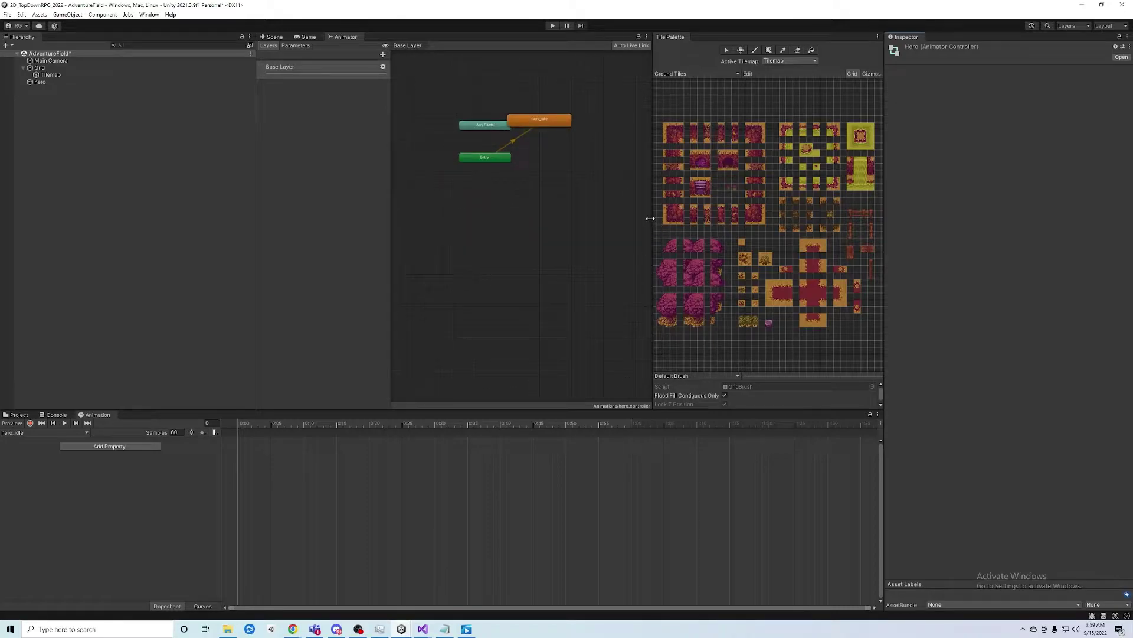
Close the Tile Palette to give the animator graph more room.
right_click(675, 39)
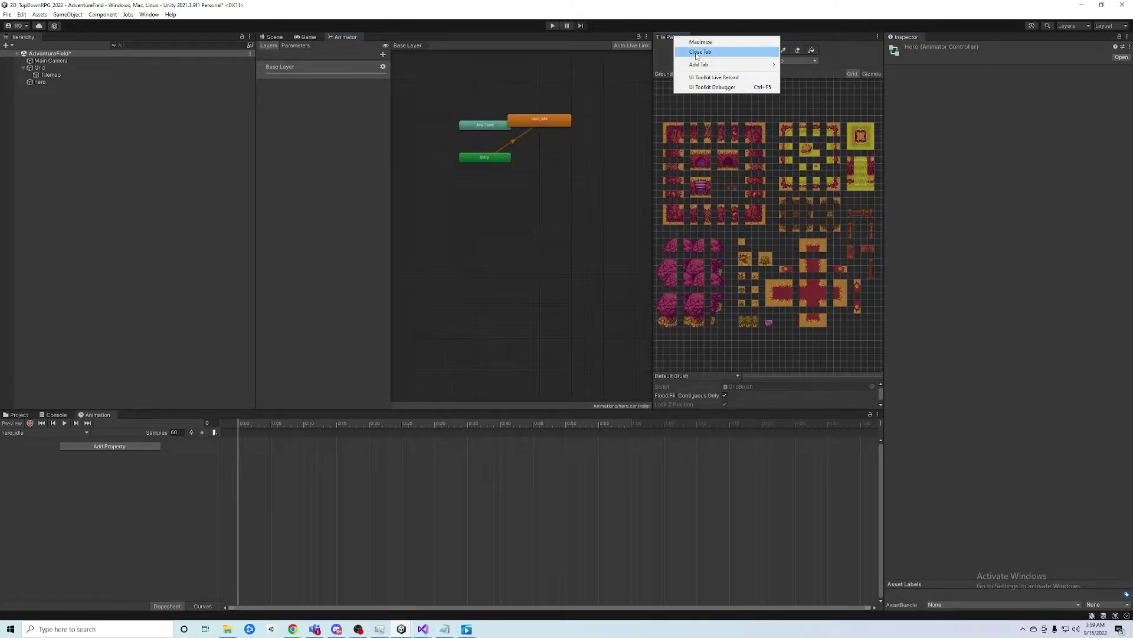
click(696, 52)
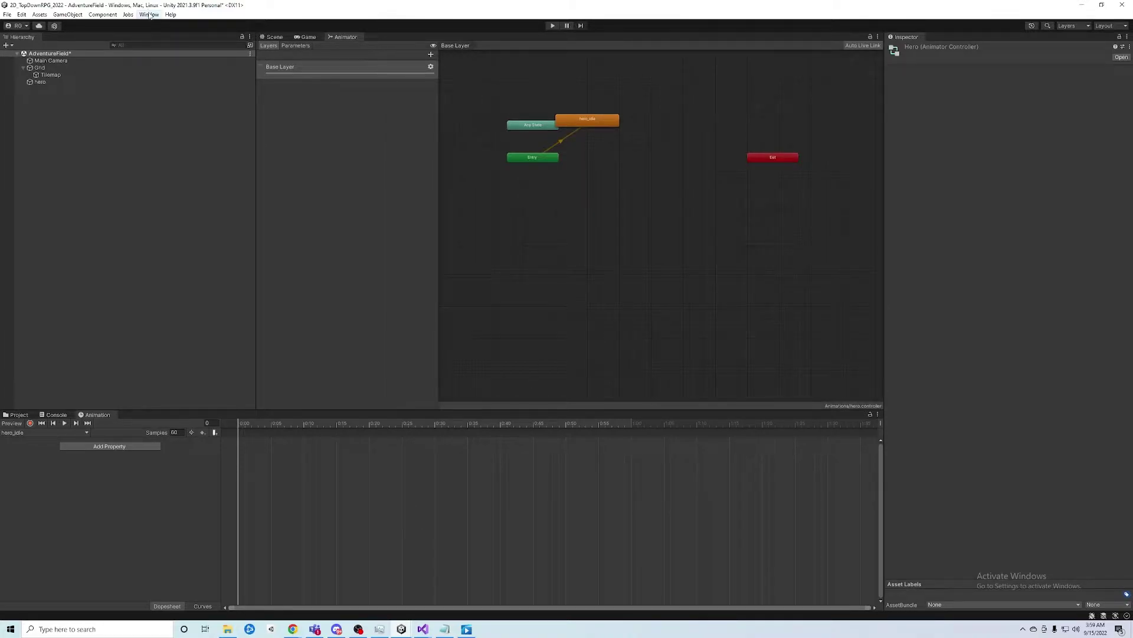
click(149, 14)
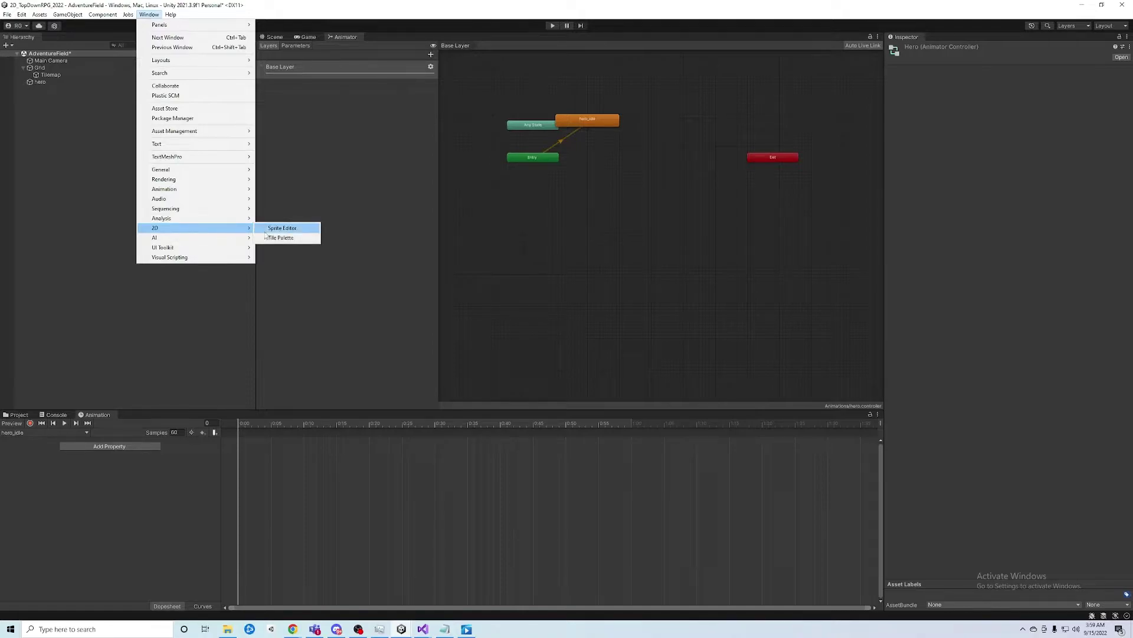
click(531, 4)
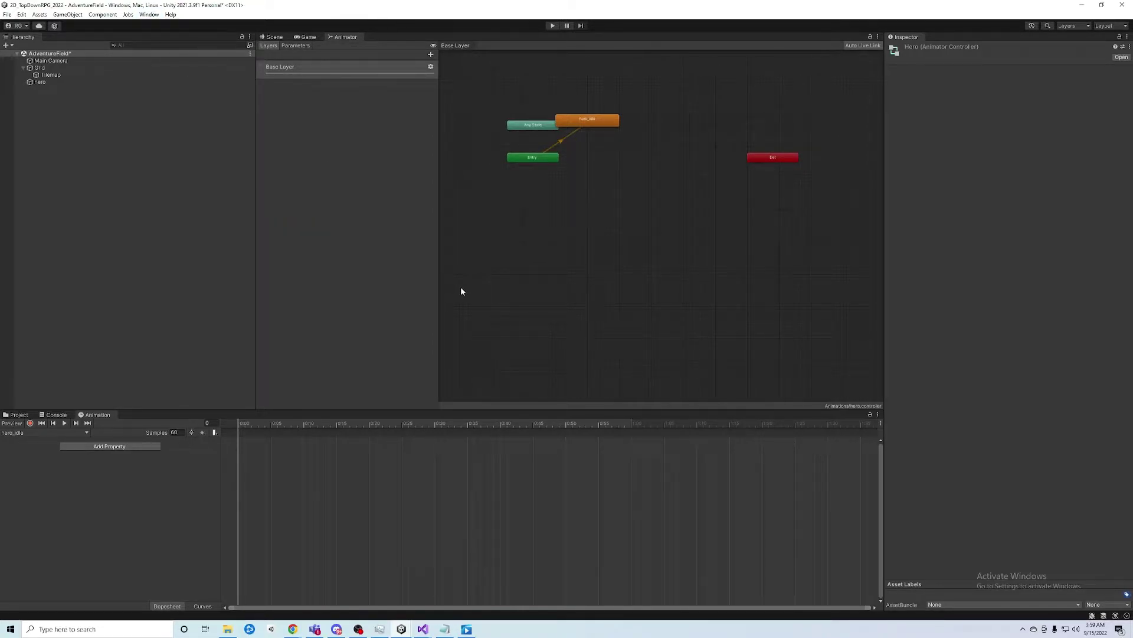
Reopen the hero's animator controller and move the hero_idle state clear of Any State, between Entry and Exit.
click(285, 38)
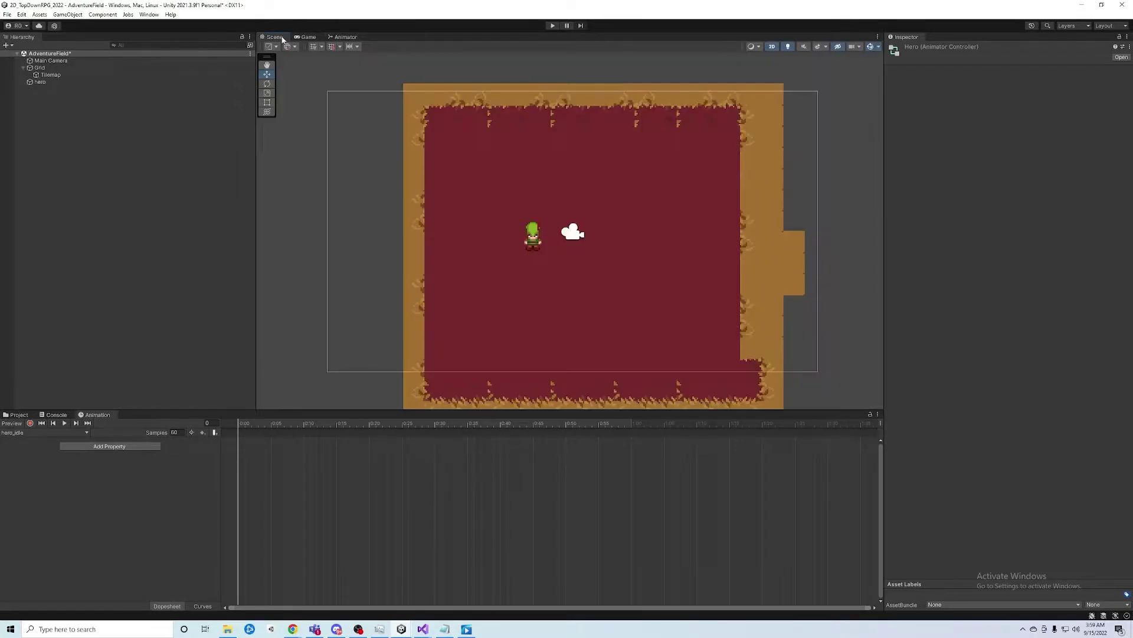
click(304, 39)
click(40, 82)
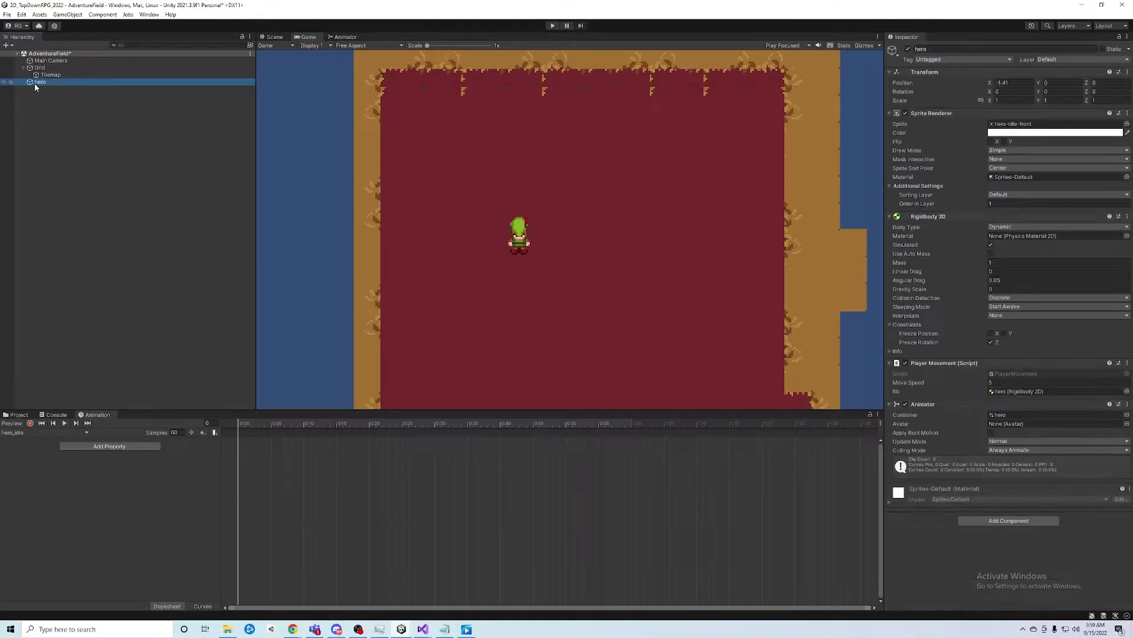
double_click(1023, 416)
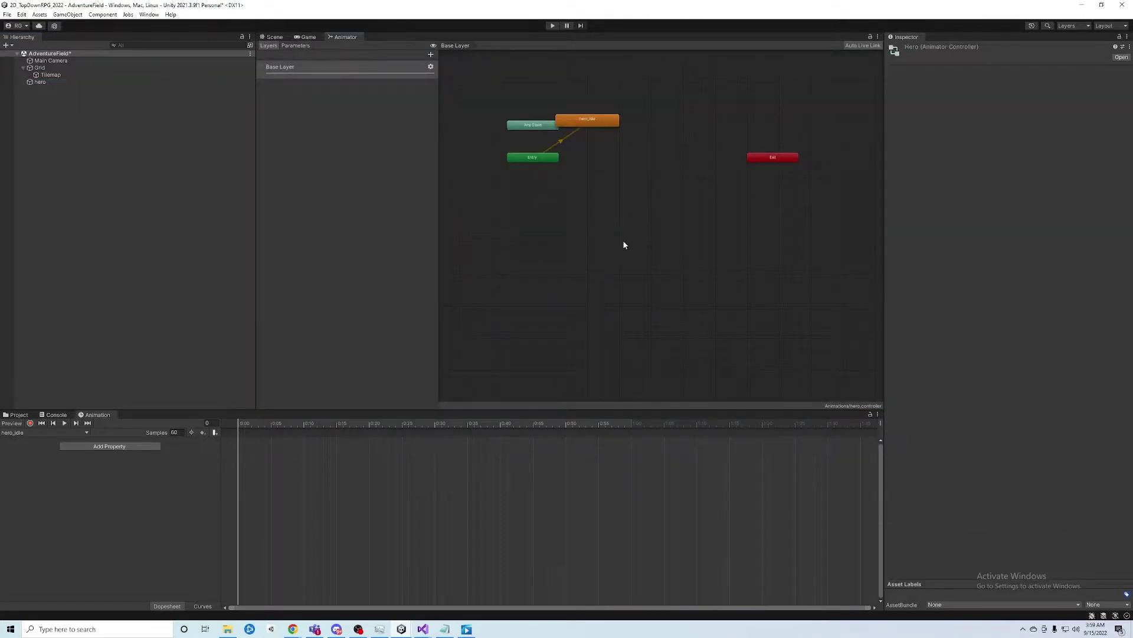
scroll(593, 197, up, 3)
scroll(659, 134, up, 1)
middle_drag(659, 134, 689, 196)
scroll(759, 232, down, 2)
scroll(673, 187, down, 2)
scroll(674, 186, up, 3)
drag(618, 167, 683, 215)
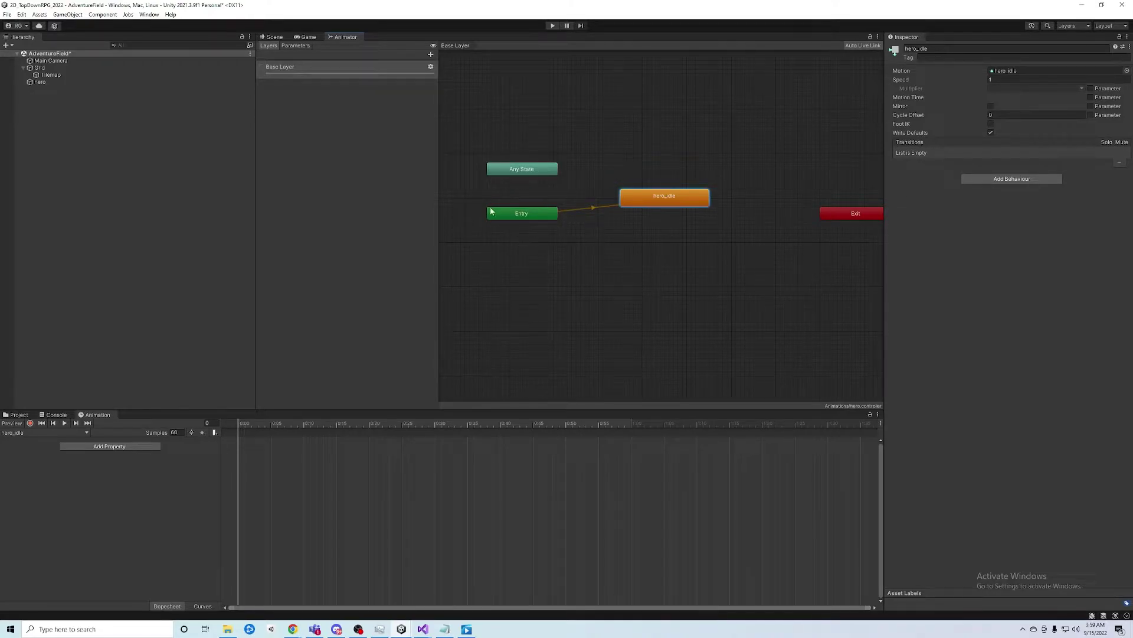
Inspect the Entry to hero_idle transition and the controller's parameters, and return to the scene view.
click(593, 209)
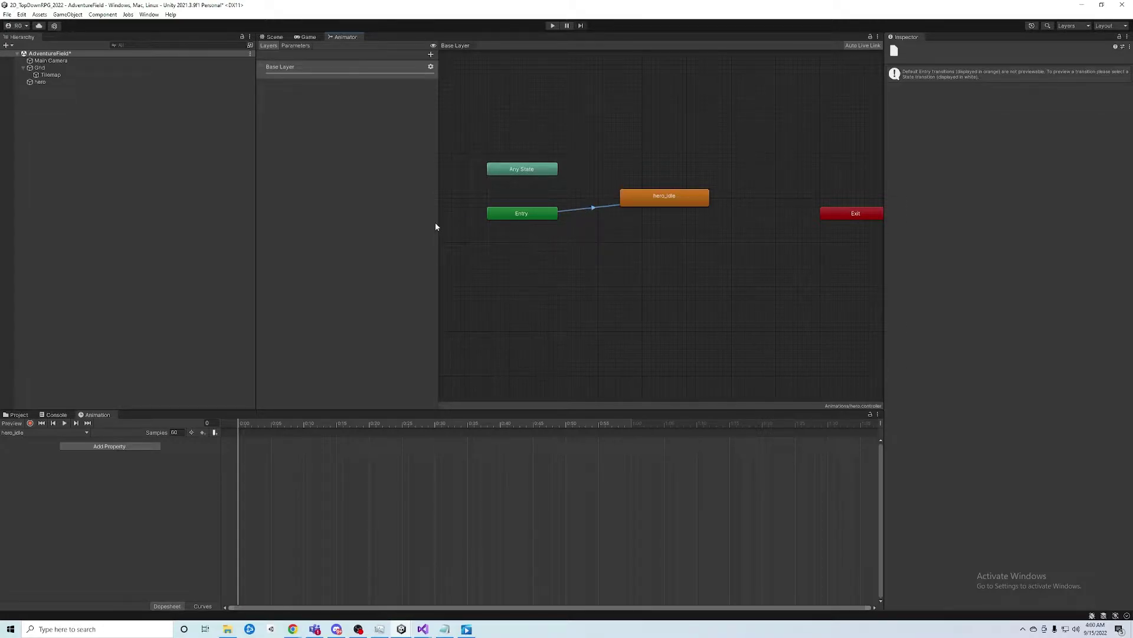
click(296, 46)
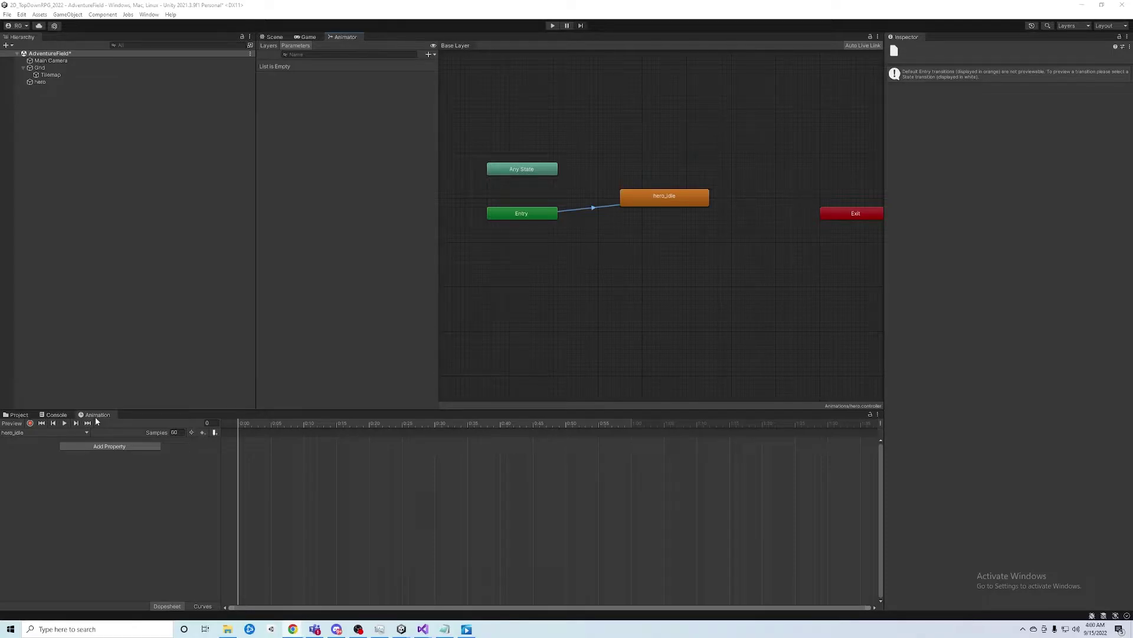
click(308, 37)
click(274, 37)
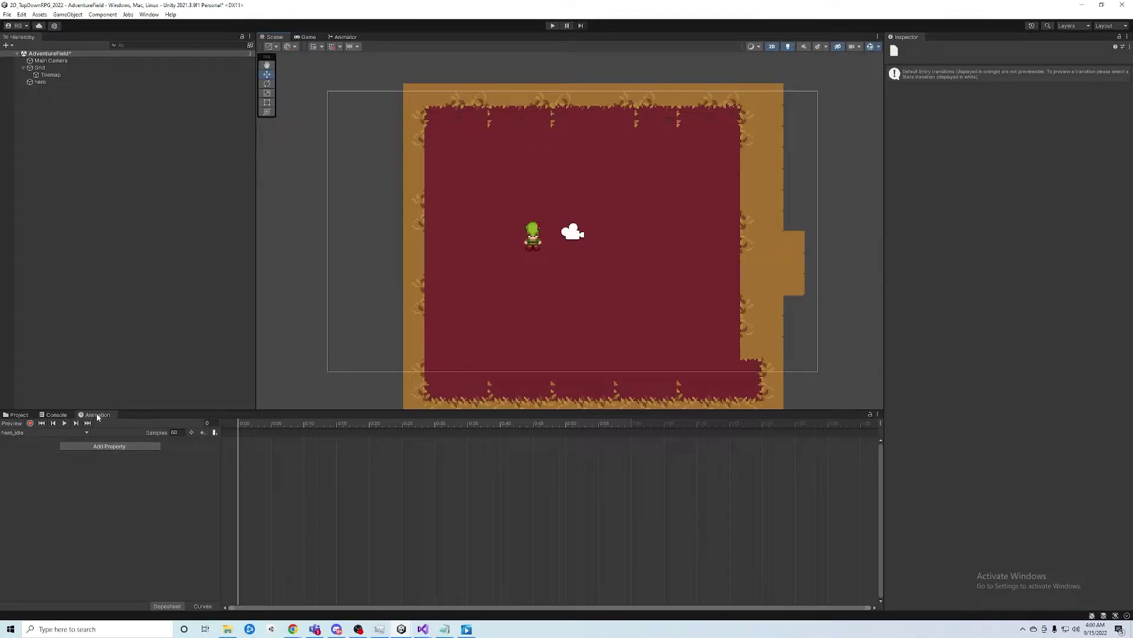
Dock the Animation window side by side with the Project window, narrowing the Inspector and widening the animation timeline.
drag(97, 415, 858, 521)
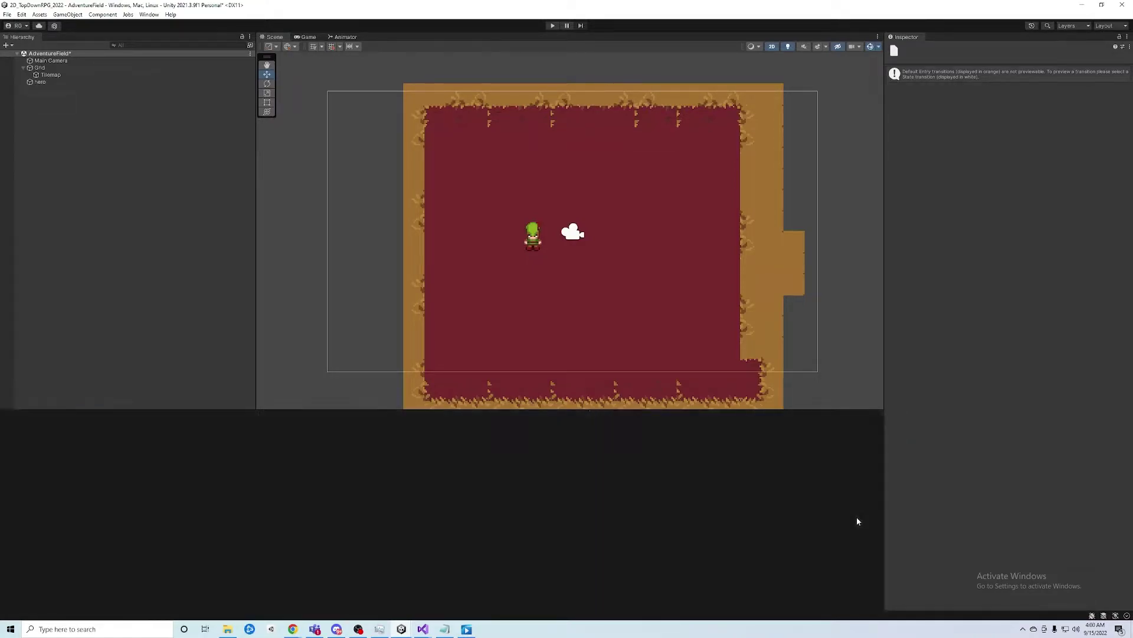
drag(883, 463, 1066, 459)
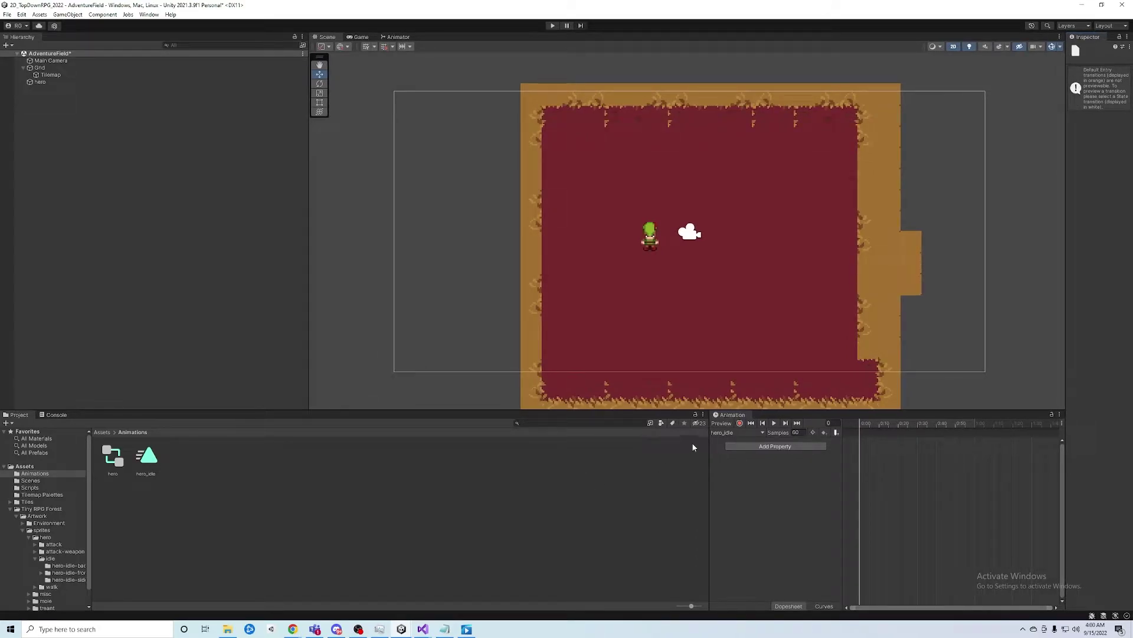
drag(710, 464, 581, 465)
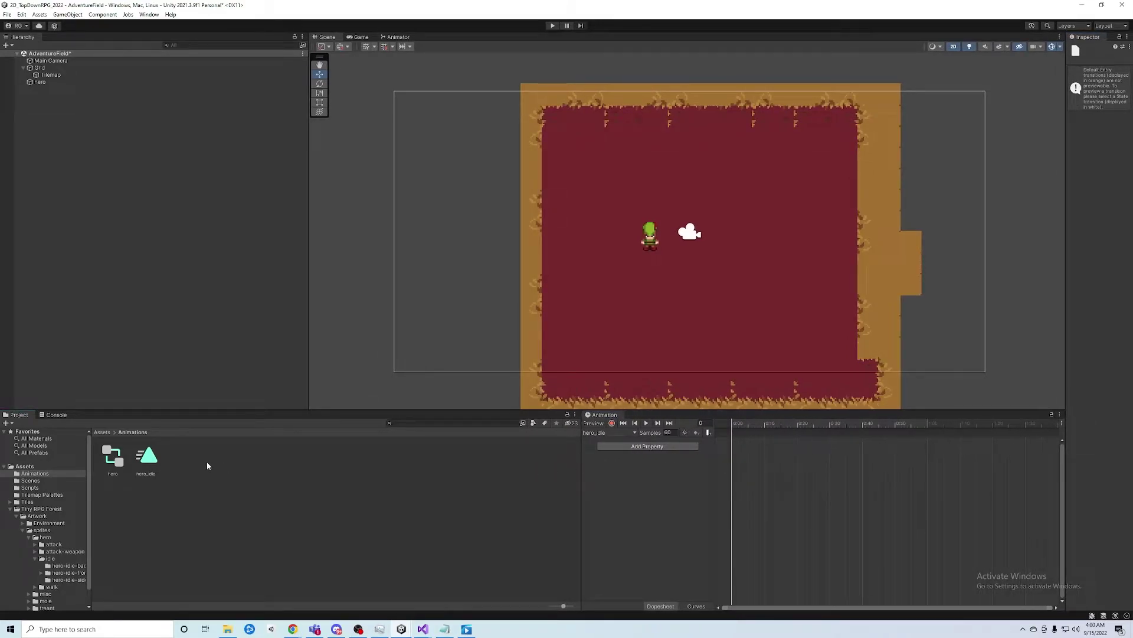
Browse the Tiny RPG Forest hero sprites to the hero-idle-front folder and expand its texture to show the sprite inside.
click(37, 510)
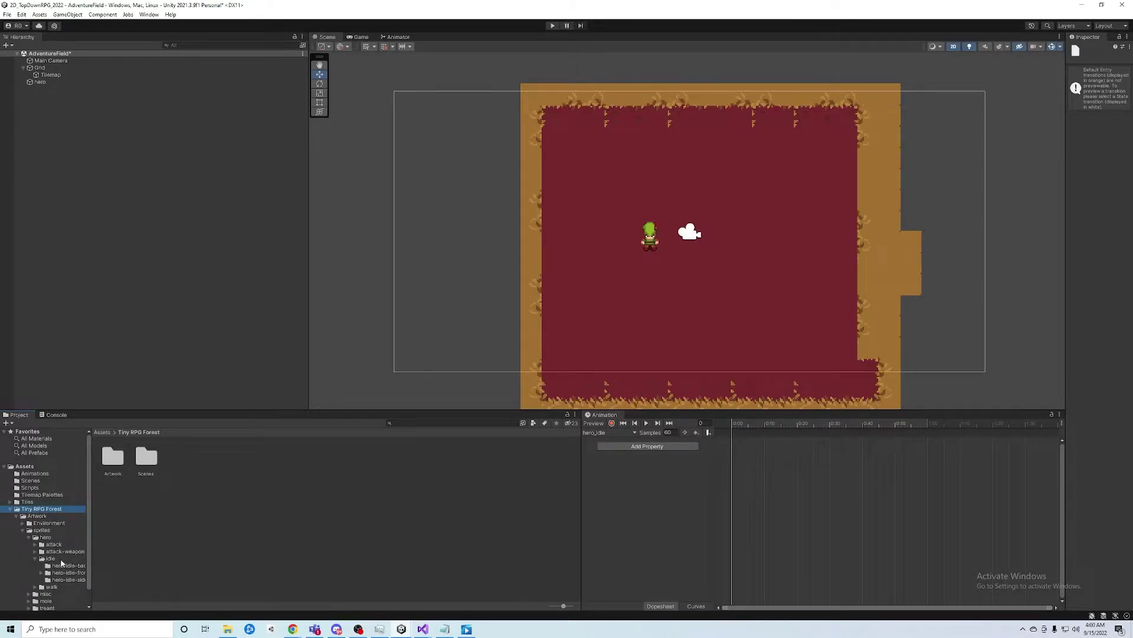
click(42, 538)
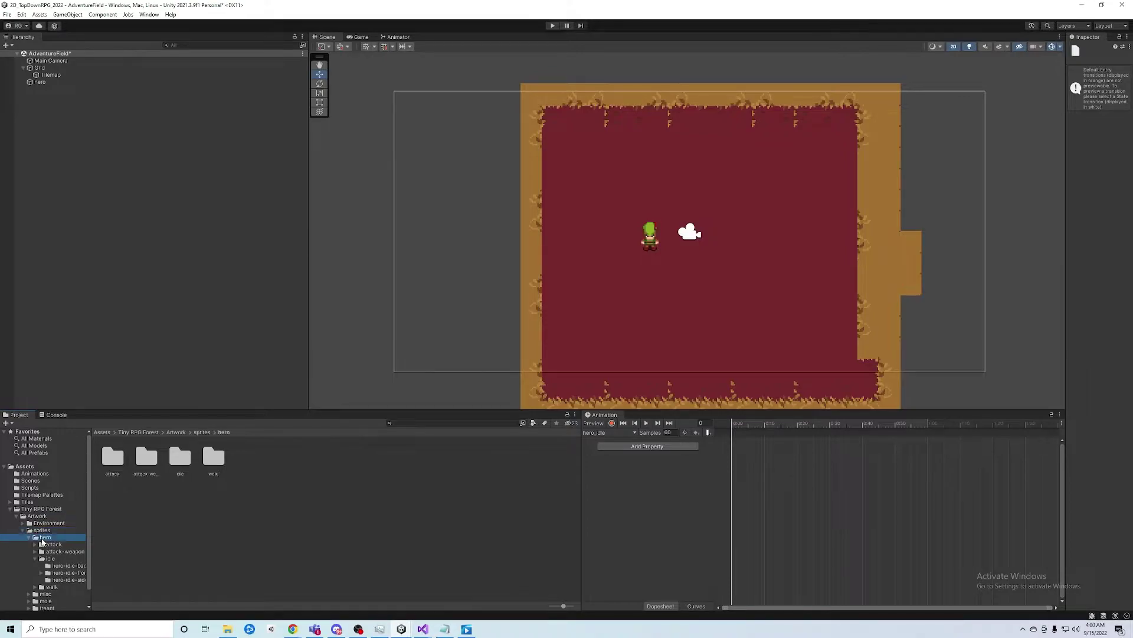
click(66, 573)
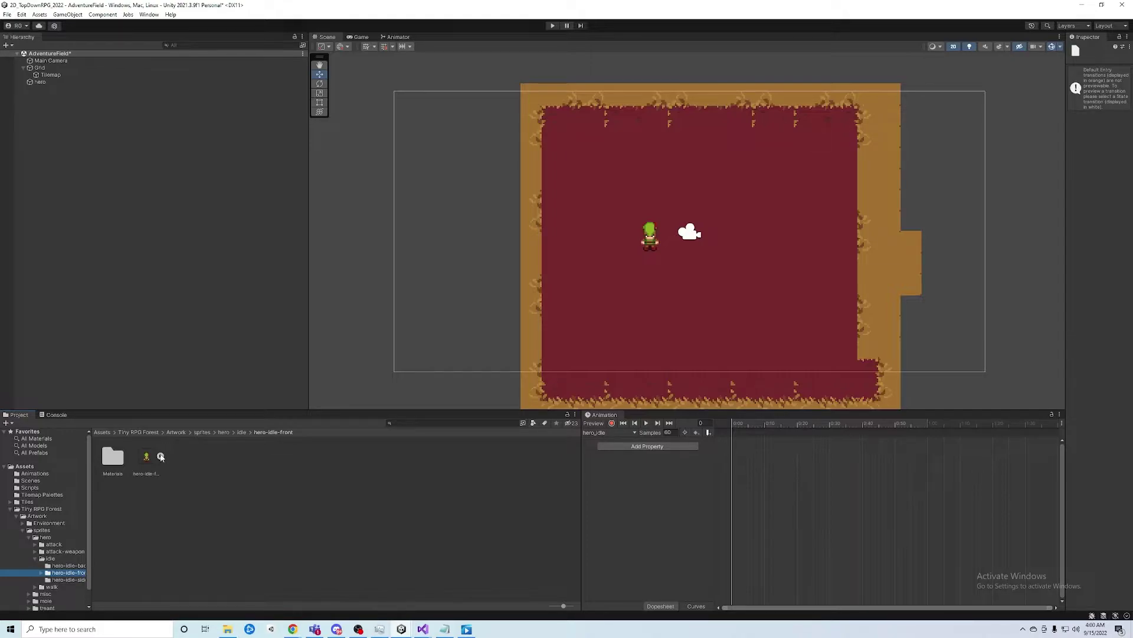
click(160, 457)
click(161, 456)
click(160, 457)
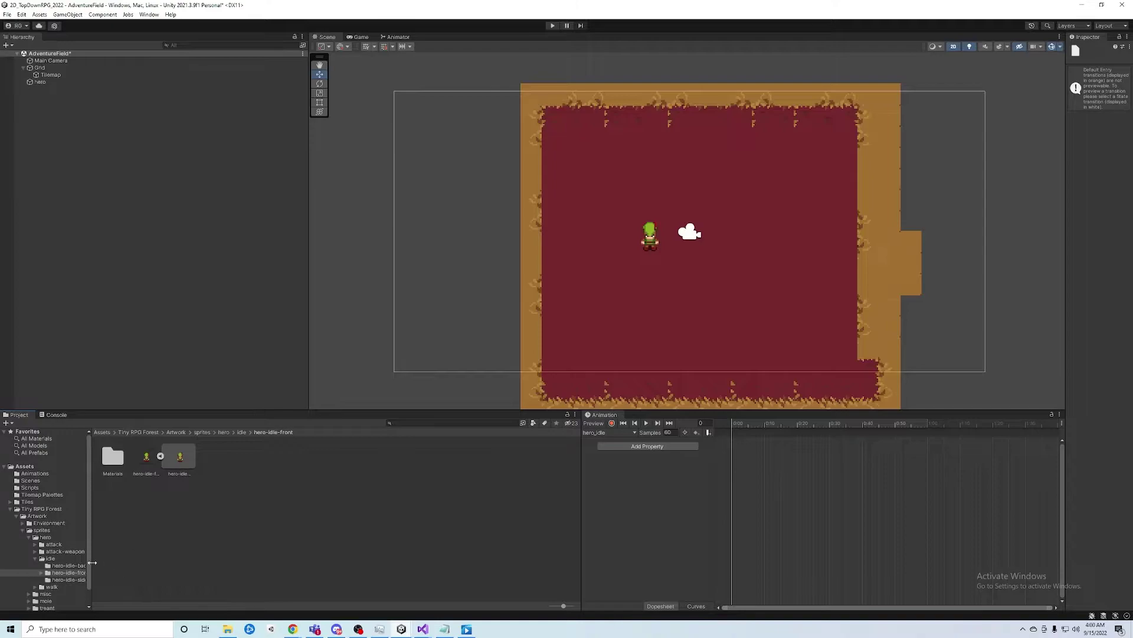
Add the hero-idle-front sprite to the start of the hero_idle timeline and set a second sprite keyframe at frame 10.
drag(145, 462, 786, 472)
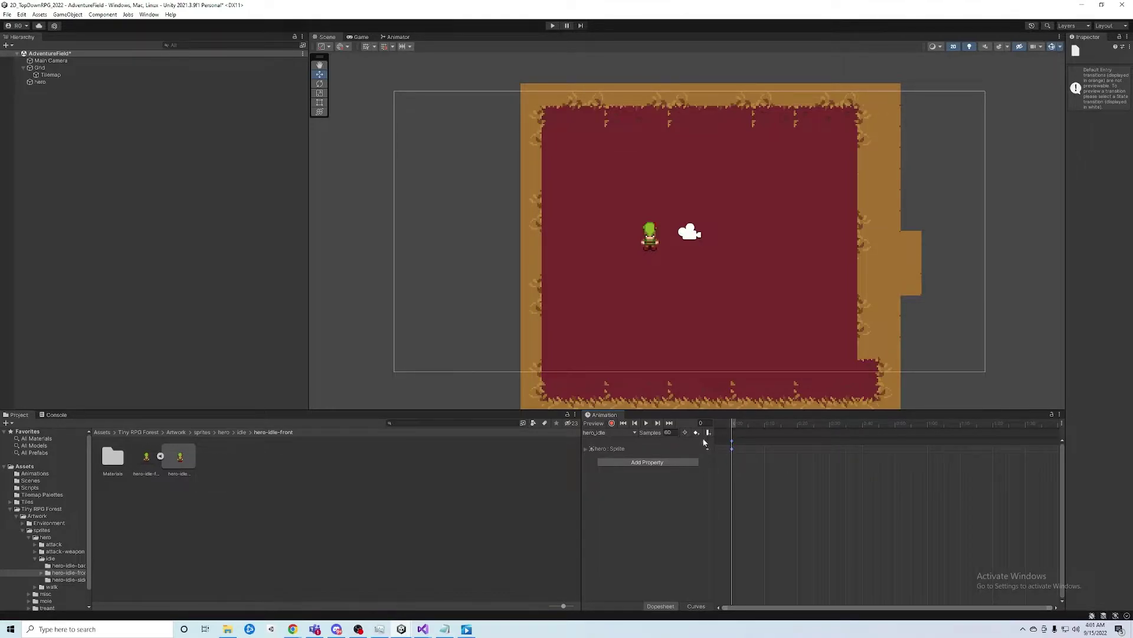
click(733, 440)
drag(736, 442, 726, 458)
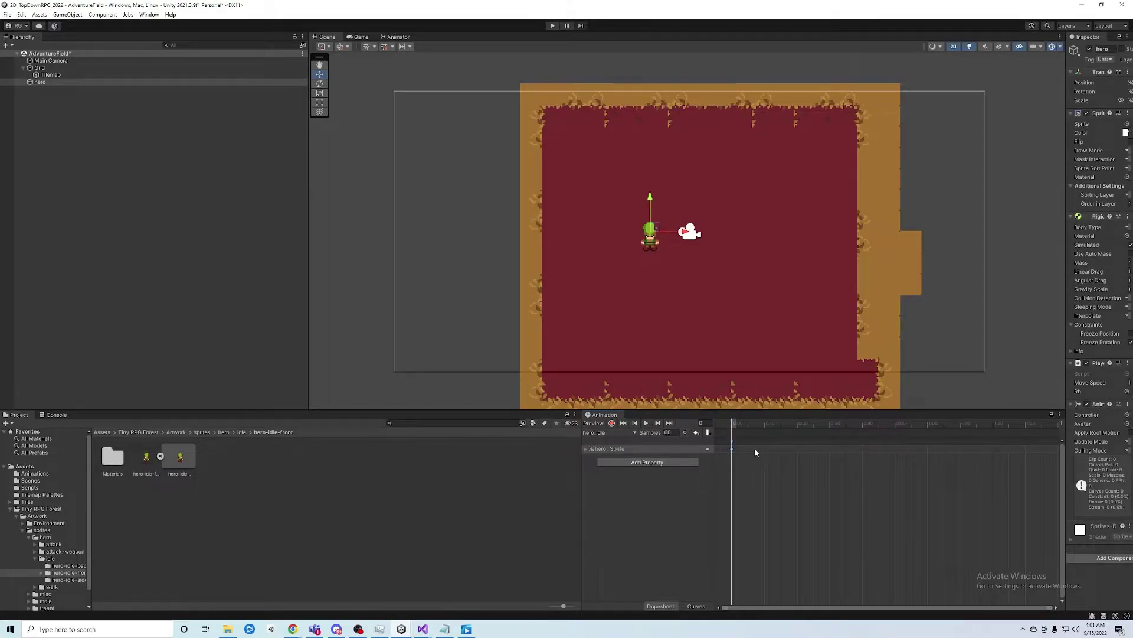
drag(749, 422, 765, 424)
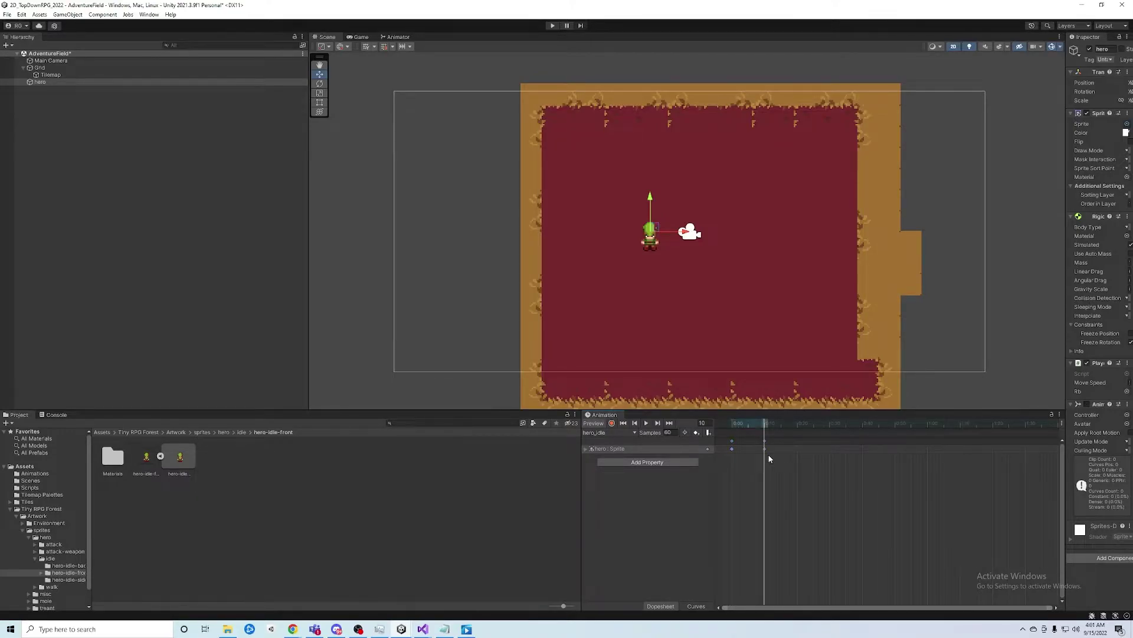
drag(765, 425, 729, 439)
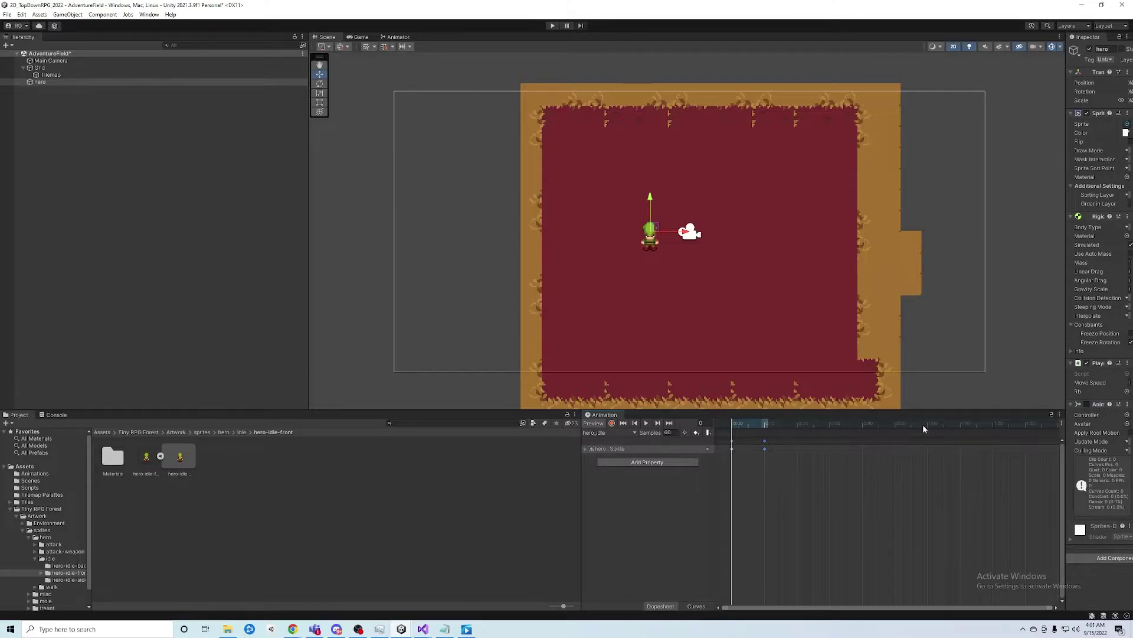
Check that the sample rate is shown in the Animation window and set the hero_idle clip to 12 samples.
click(1062, 424)
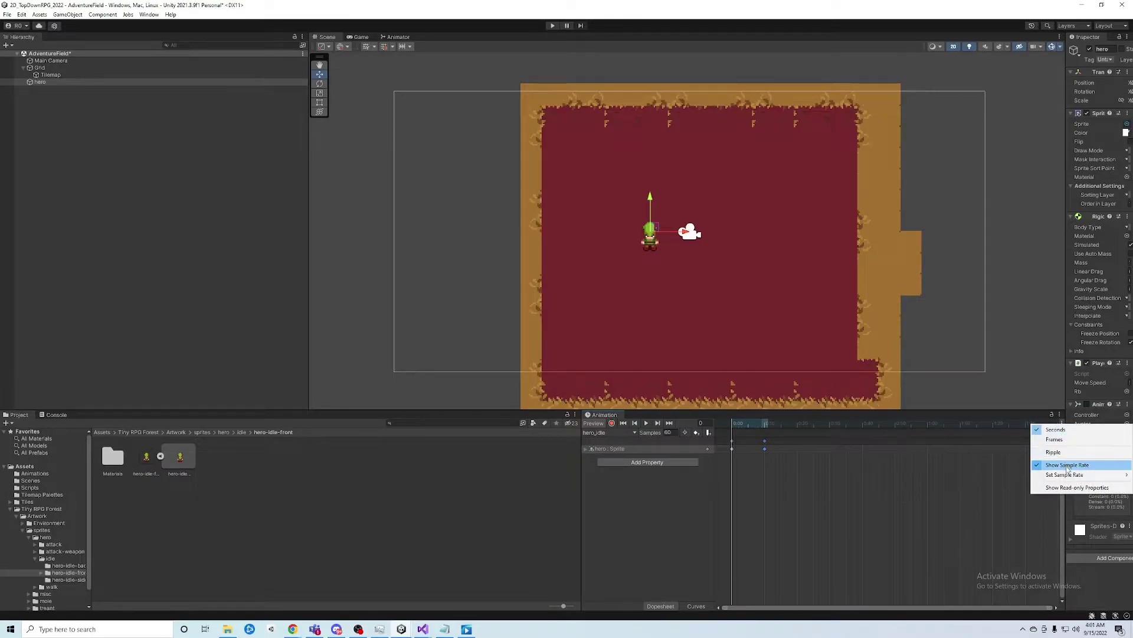
click(695, 529)
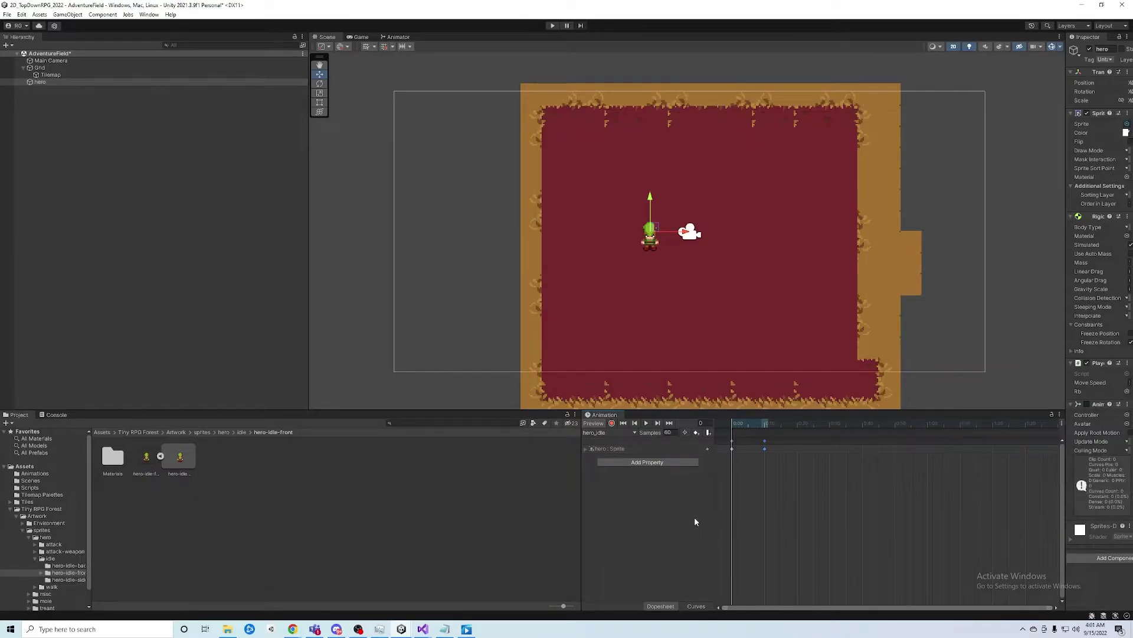
click(666, 433)
text(12)
key(Return)
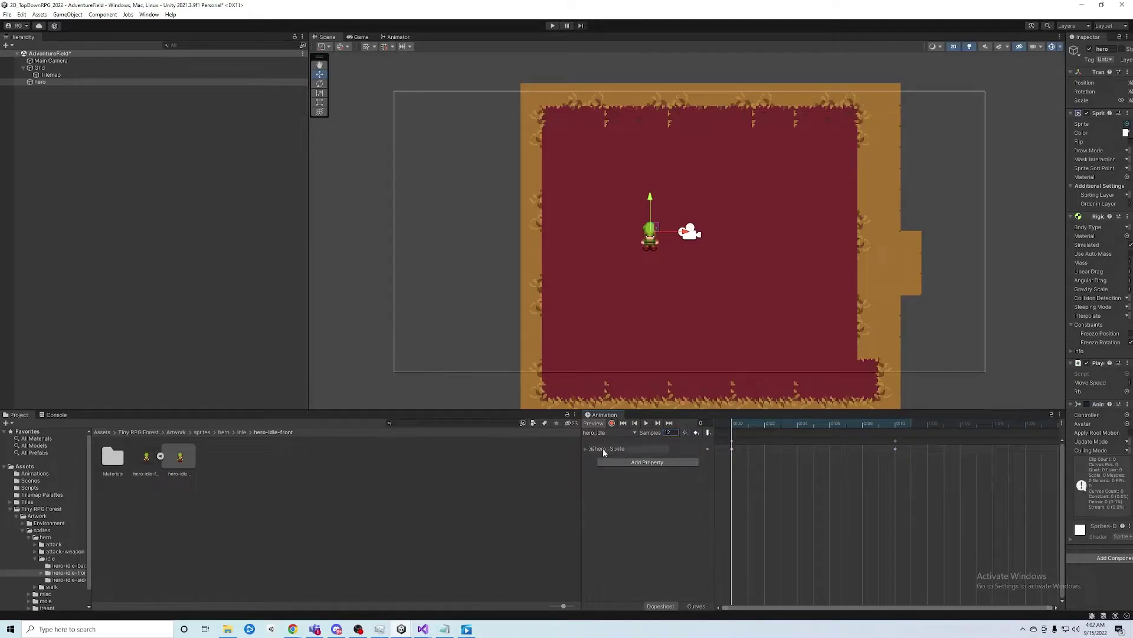
Create a new animation clip named hero_walk_up in the Animations folder.
click(634, 433)
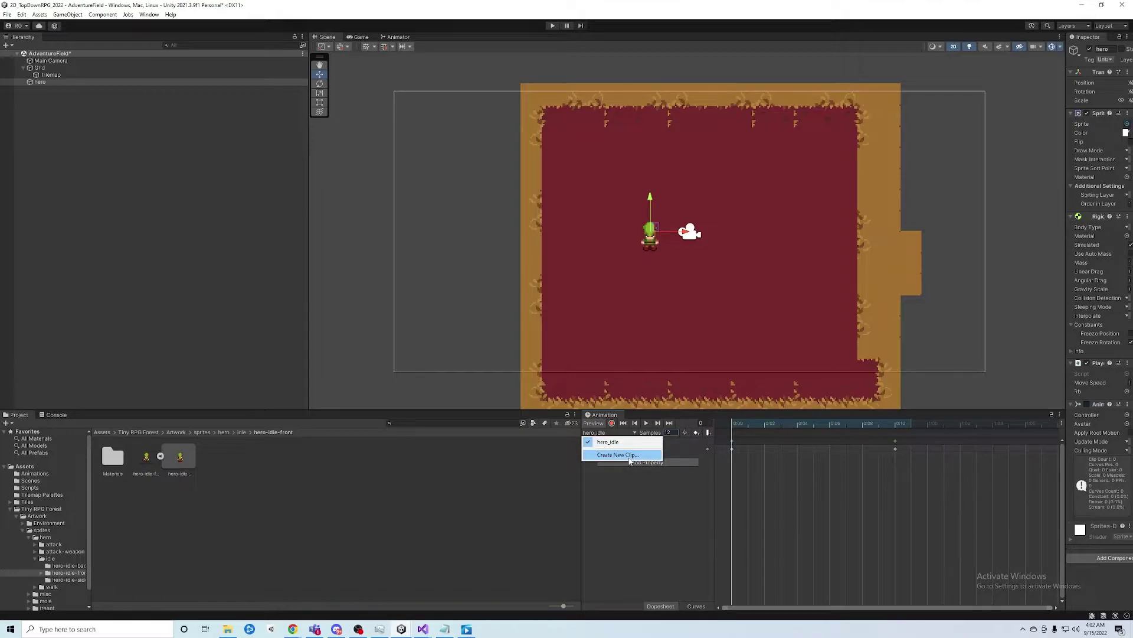
click(630, 457)
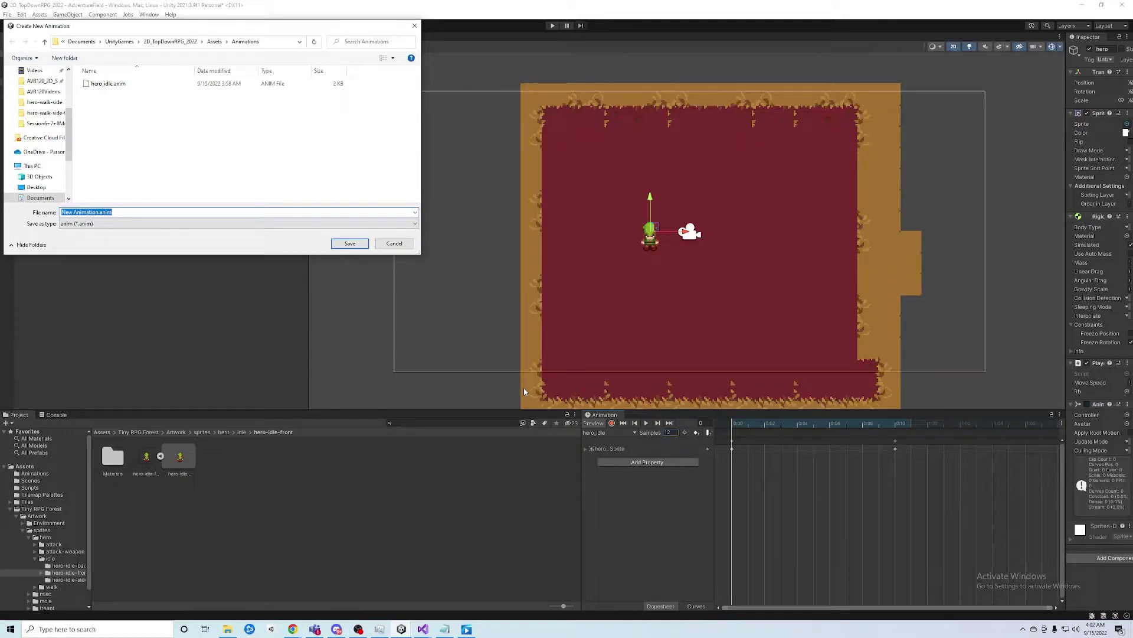
text(hero_walk_up)
click(358, 246)
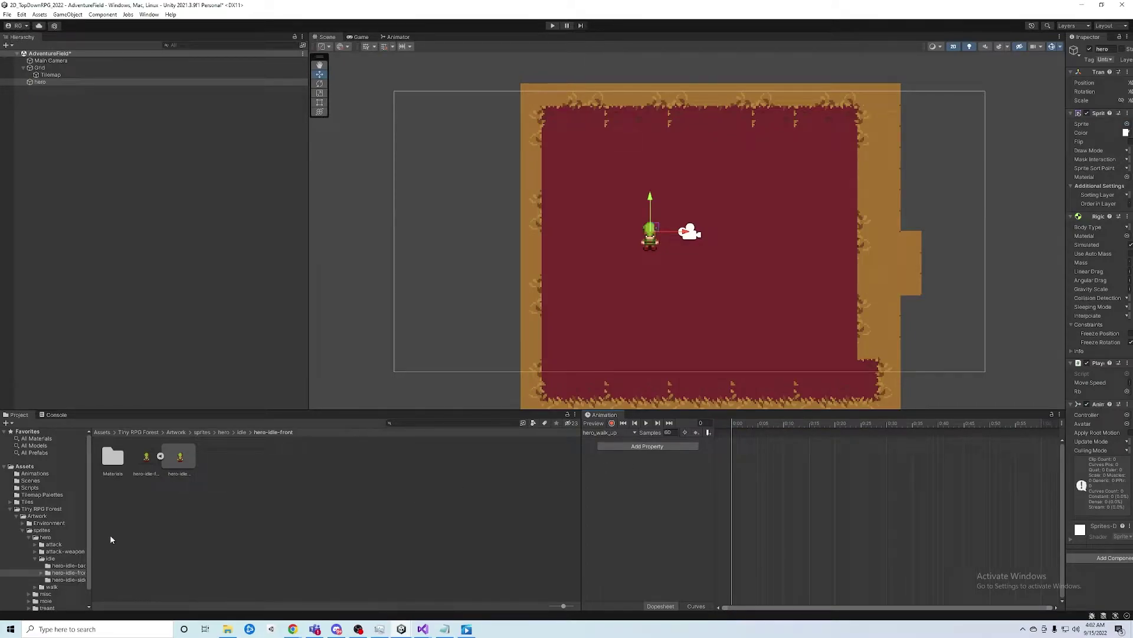
Widen the project folder tree and browse the hero's walk sprites to the hero-walk-back folder.
drag(88, 552, 127, 552)
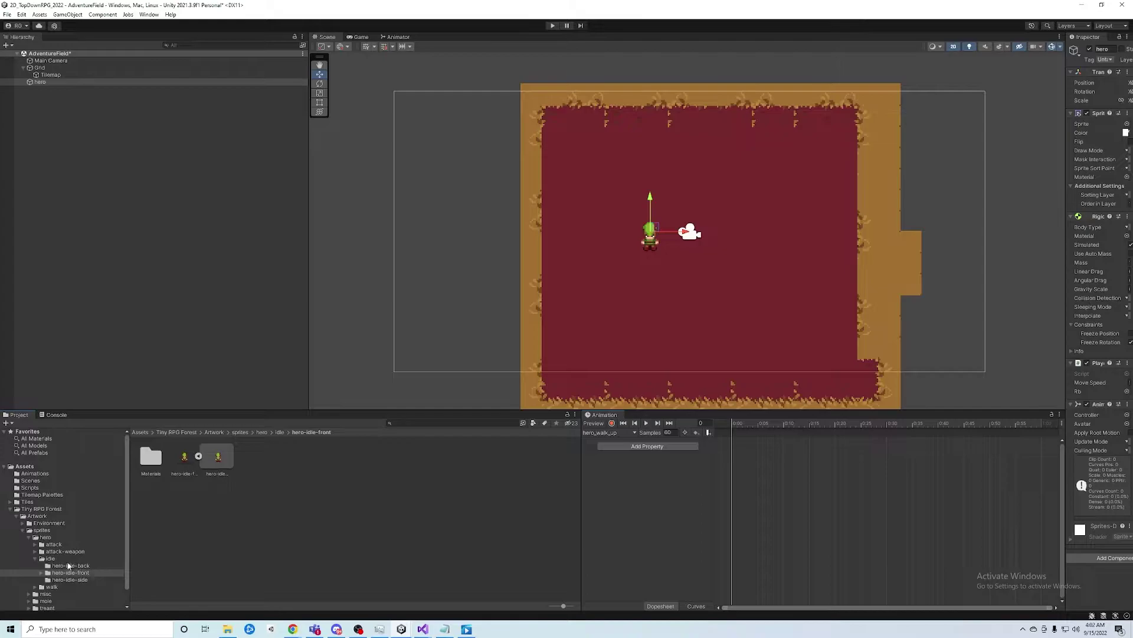
click(35, 558)
click(53, 566)
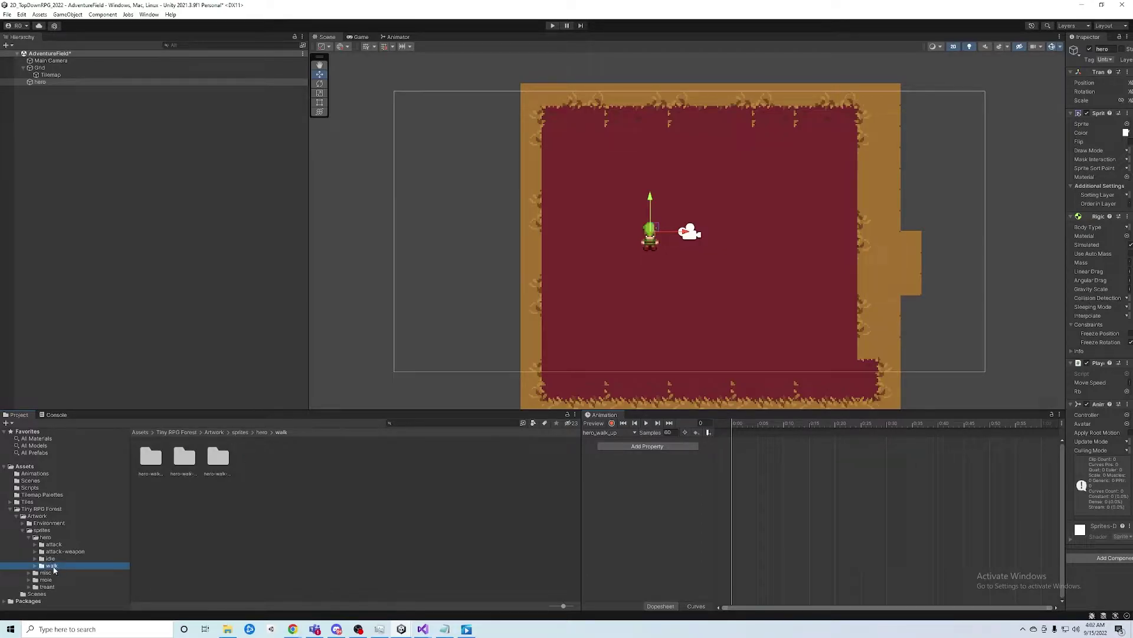
click(35, 566)
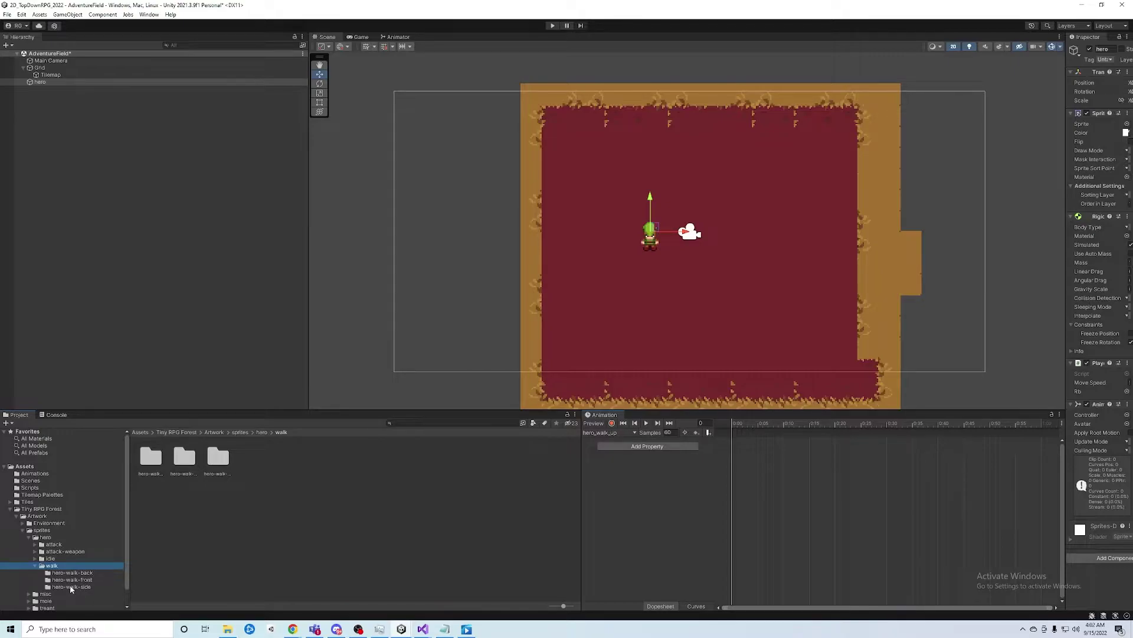
click(72, 581)
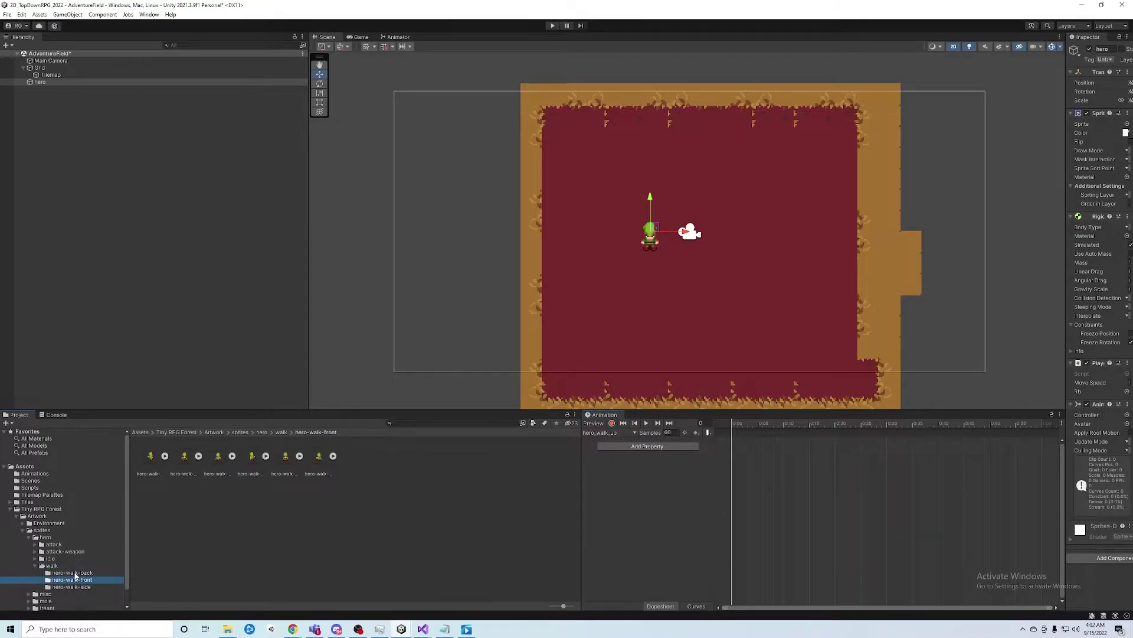
click(75, 574)
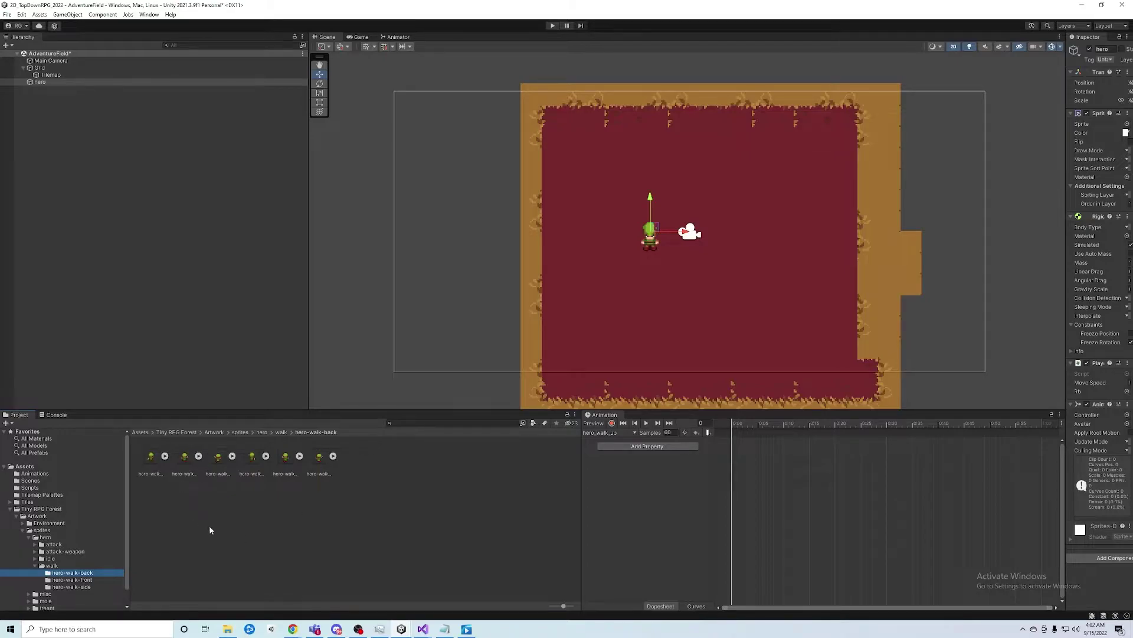
Add all six hero-walk-back sprites to the hero_walk_up timeline and widen the Animation window.
click(151, 458)
shift+click(329, 464)
drag(157, 458, 773, 467)
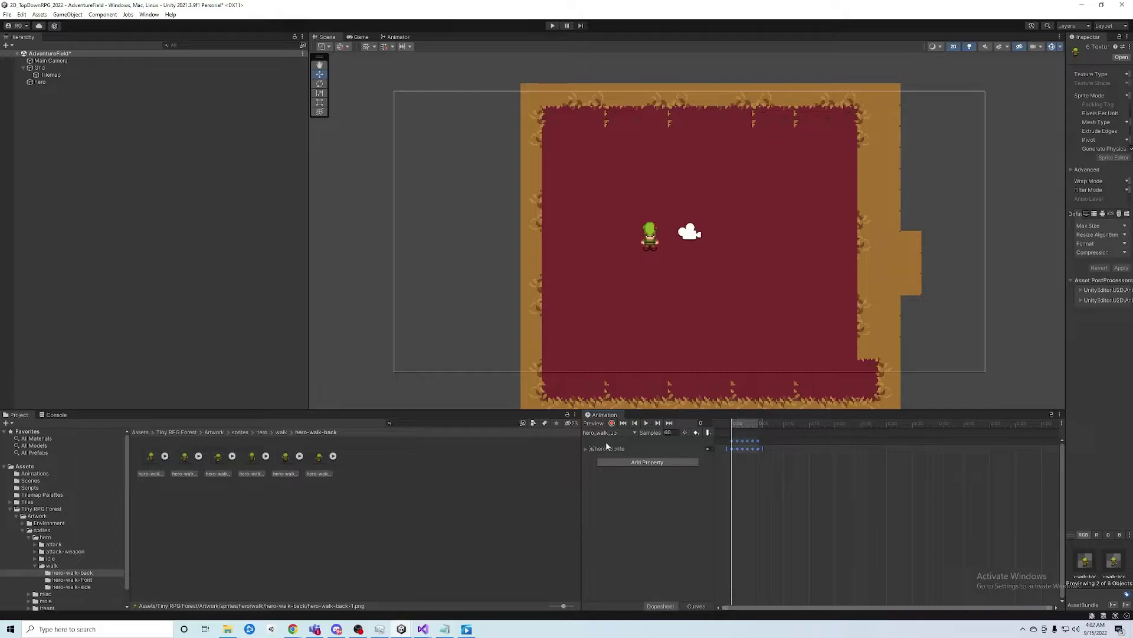
drag(581, 453, 364, 457)
scroll(590, 467, up, 2)
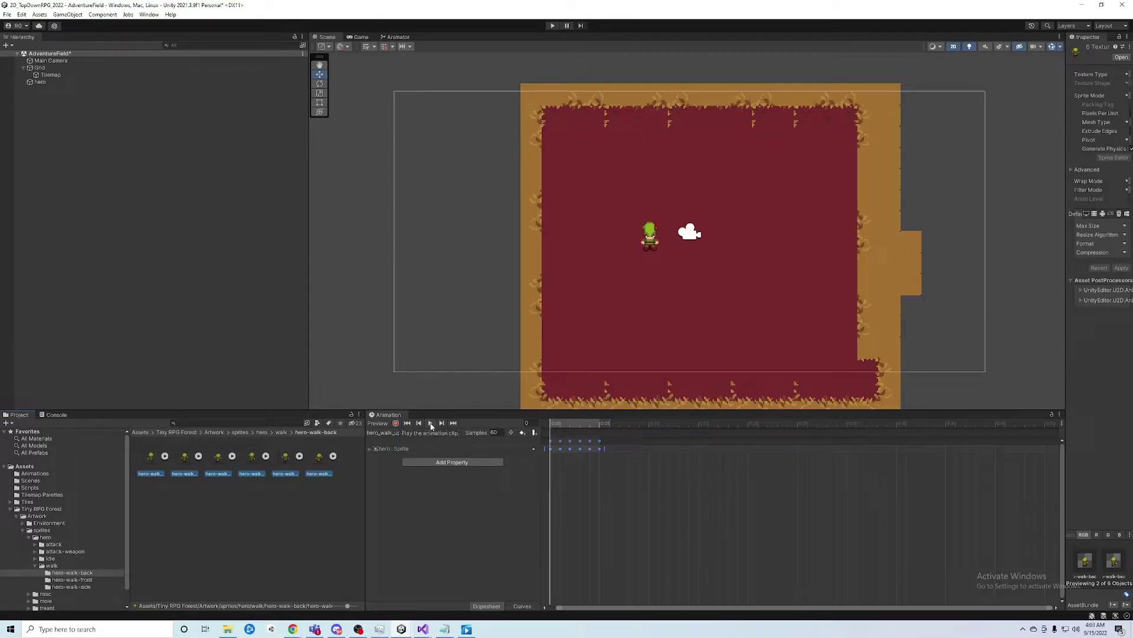
Select the hero and preview the hero_walk_up animation in the scene, stopping it after checking its speed.
click(43, 82)
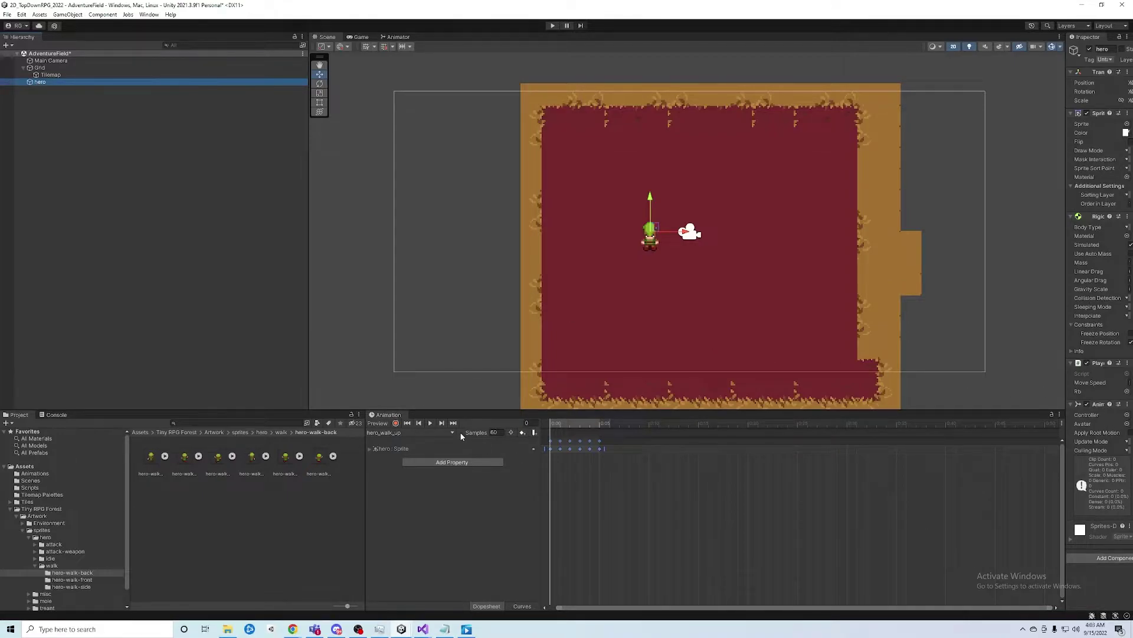
click(430, 423)
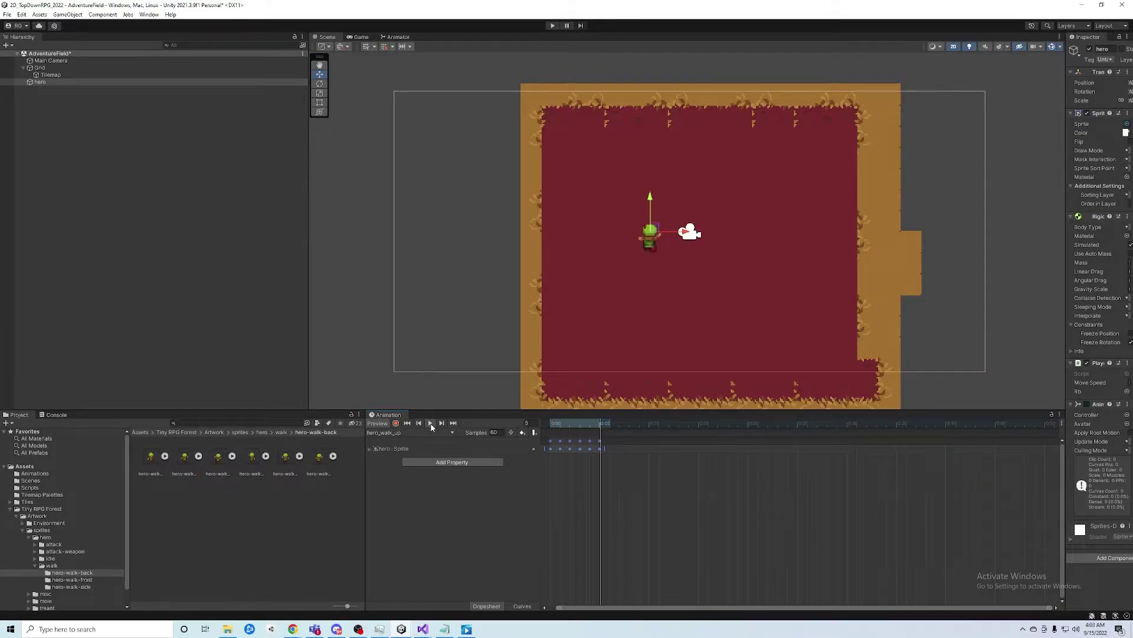
click(431, 424)
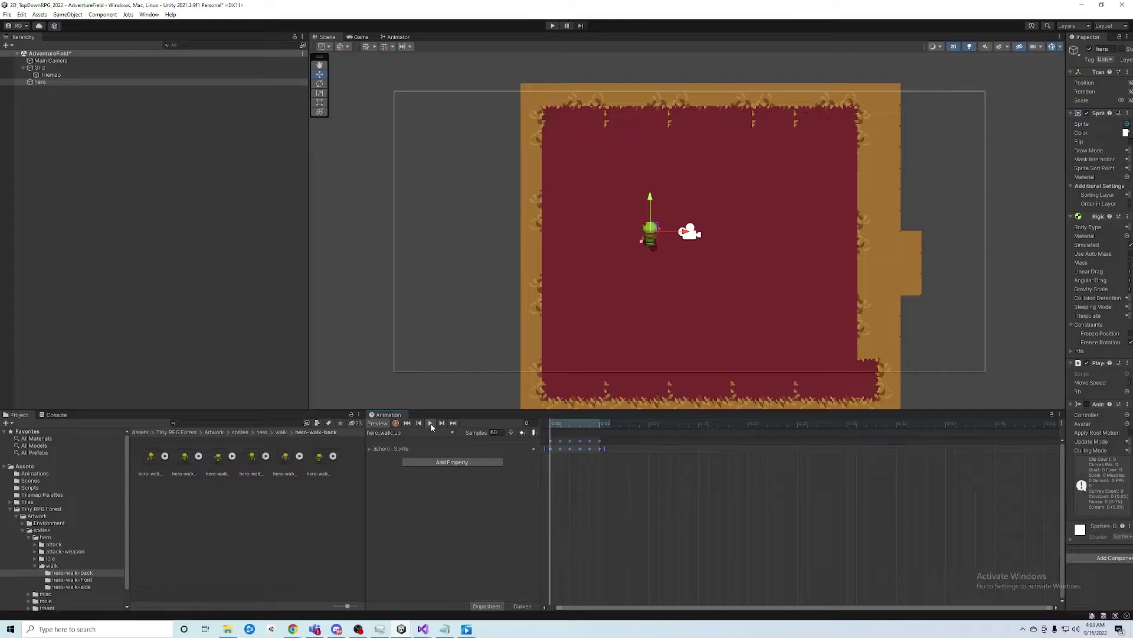
Set the hero_walk_up clip to 12 samples and preview the slower animation.
drag(499, 432, 443, 429)
text(12)
key(Return)
click(429, 423)
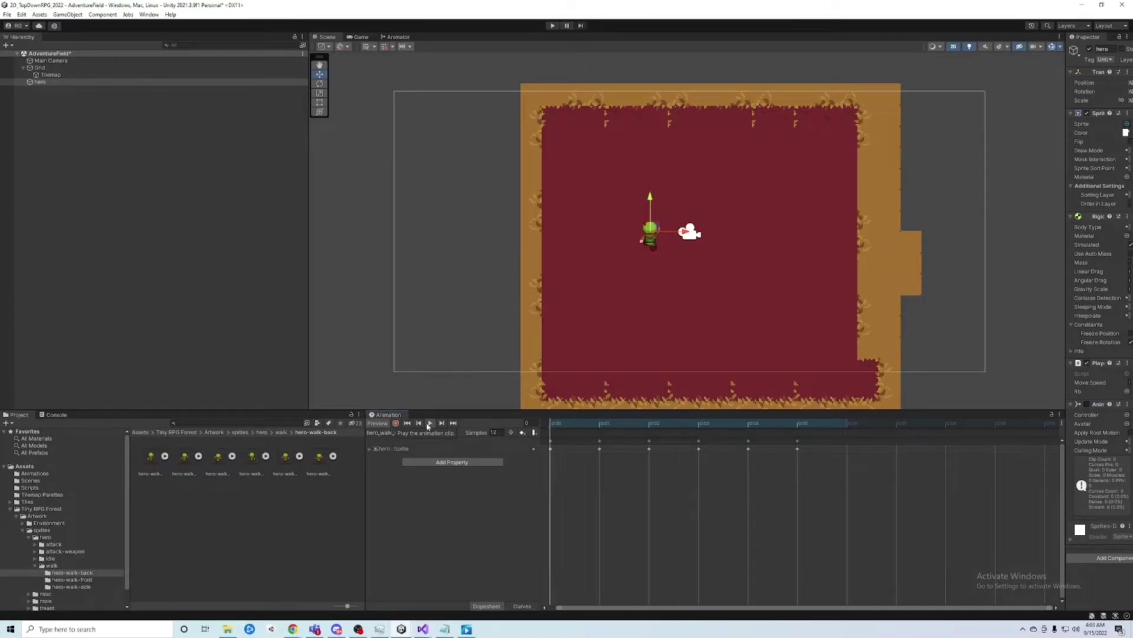
click(429, 423)
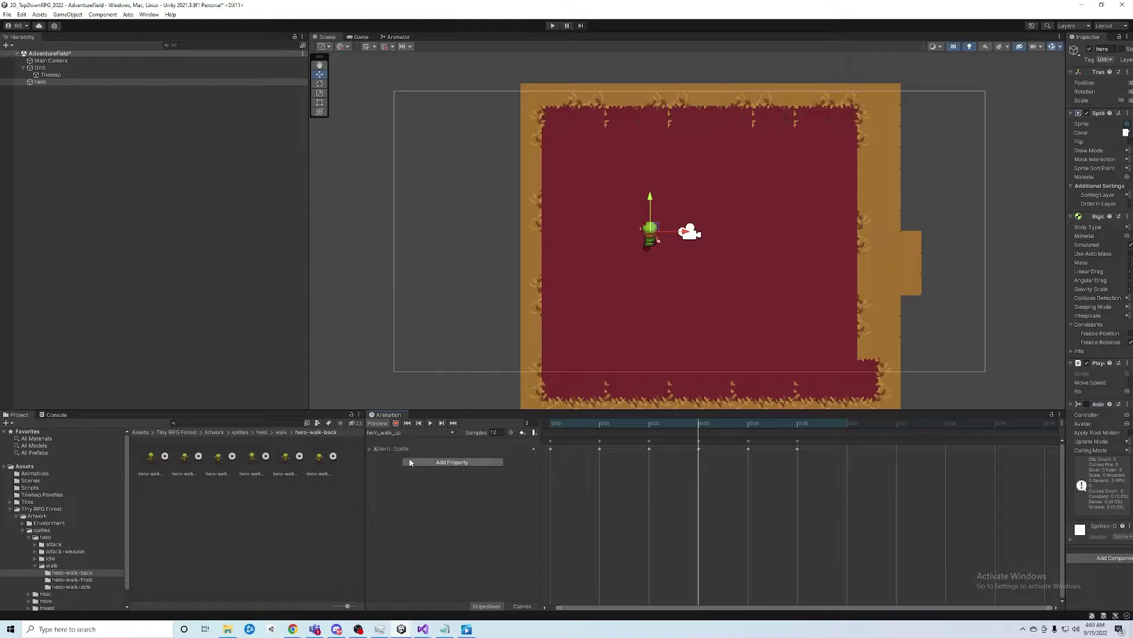
Create a new animation clip named hero_walk_down in the Animations folder.
click(452, 432)
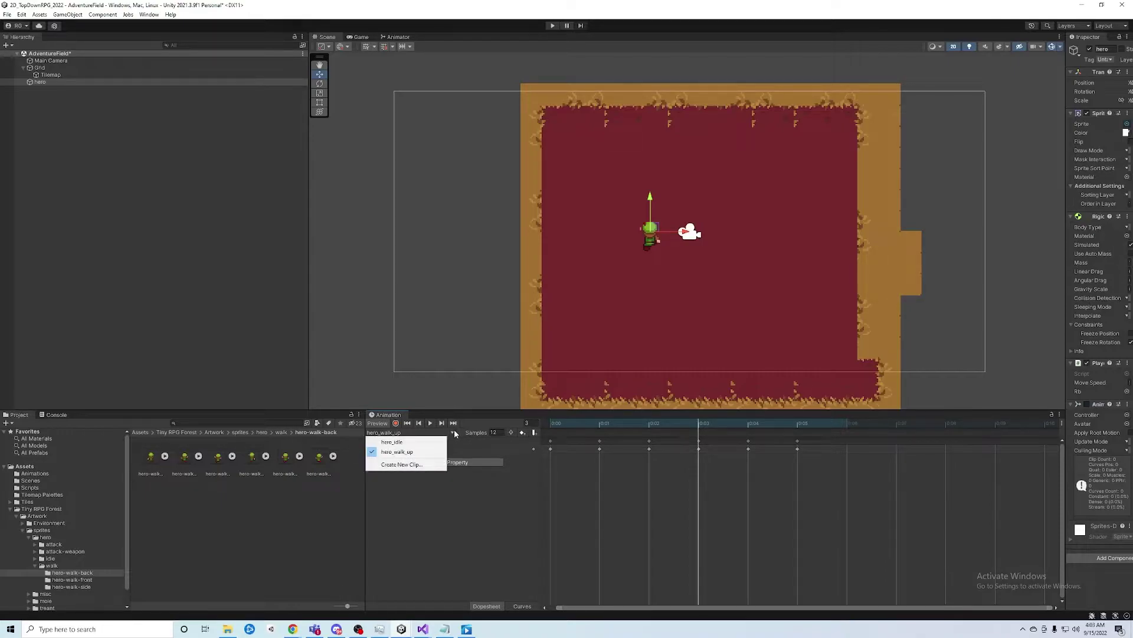
click(407, 464)
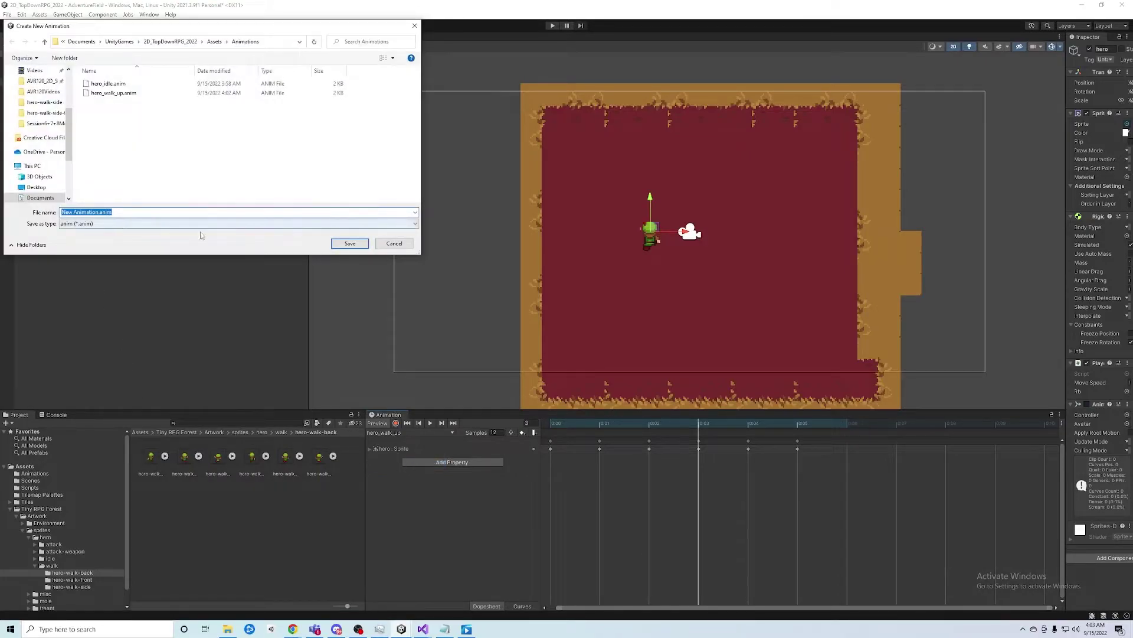
text(hero_)
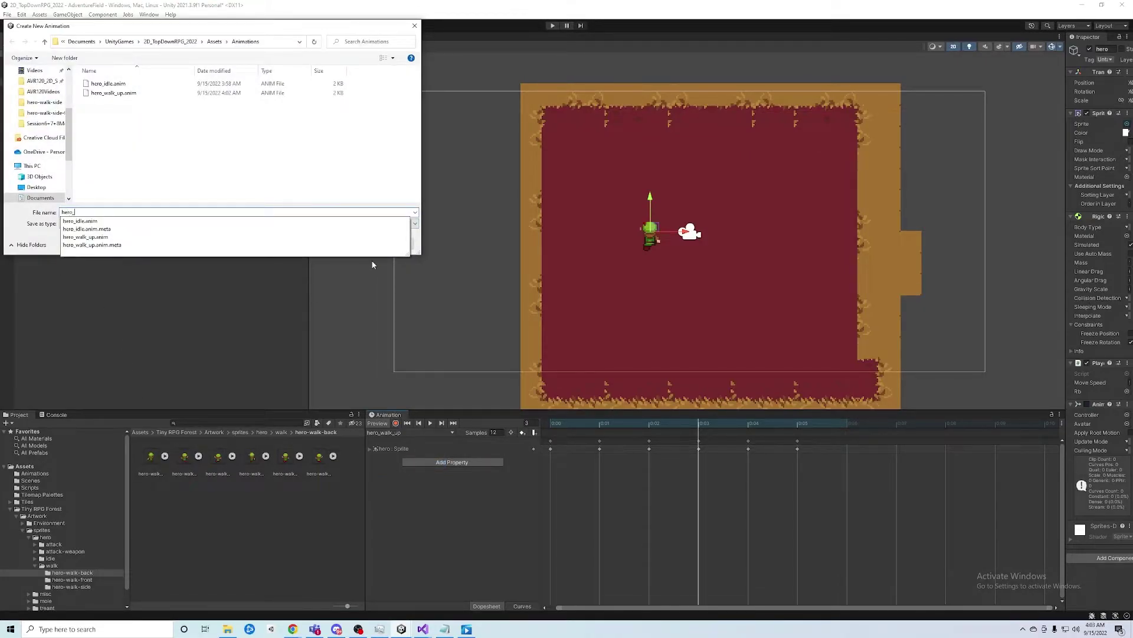
text(wal)
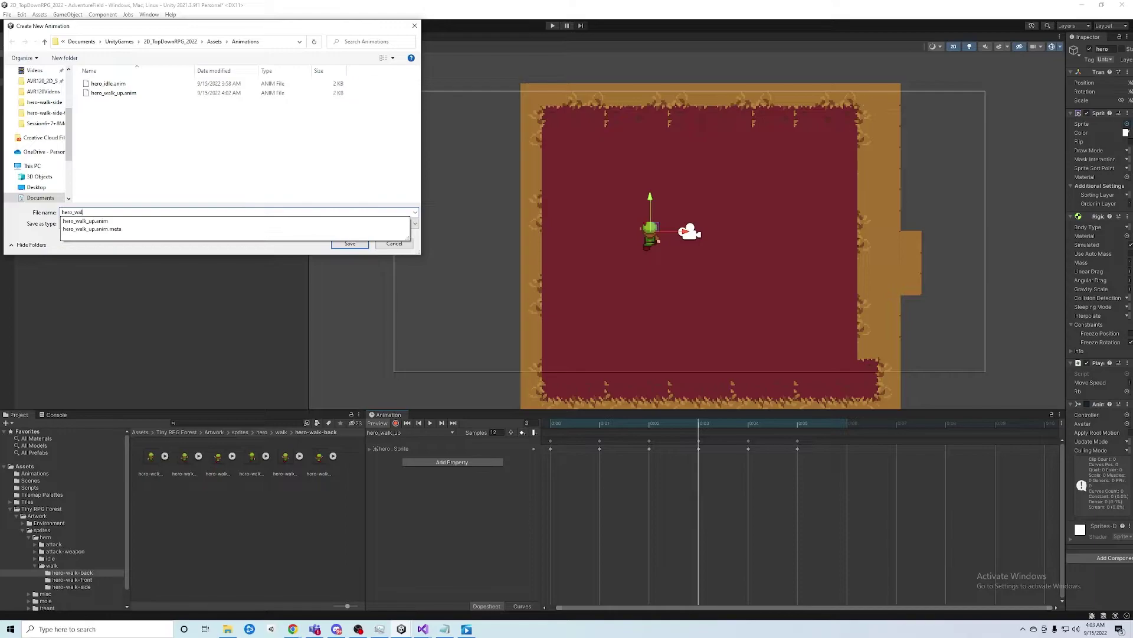
text(k_down)
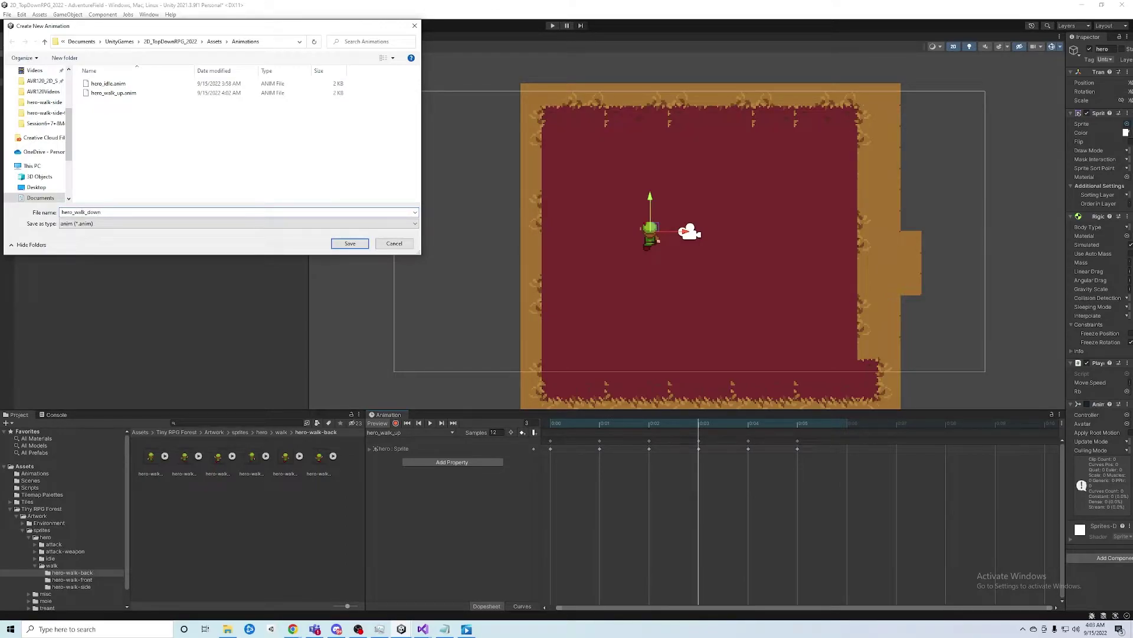
click(350, 243)
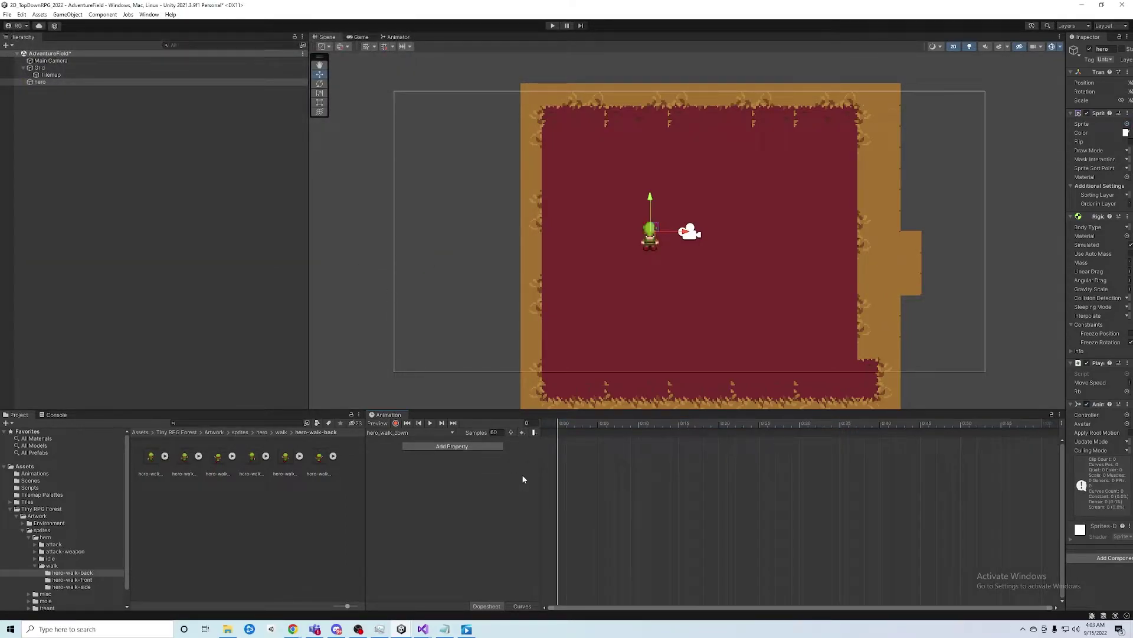
Add all six sprites from the hero-walk-front folder to the hero_walk_down timeline.
click(70, 582)
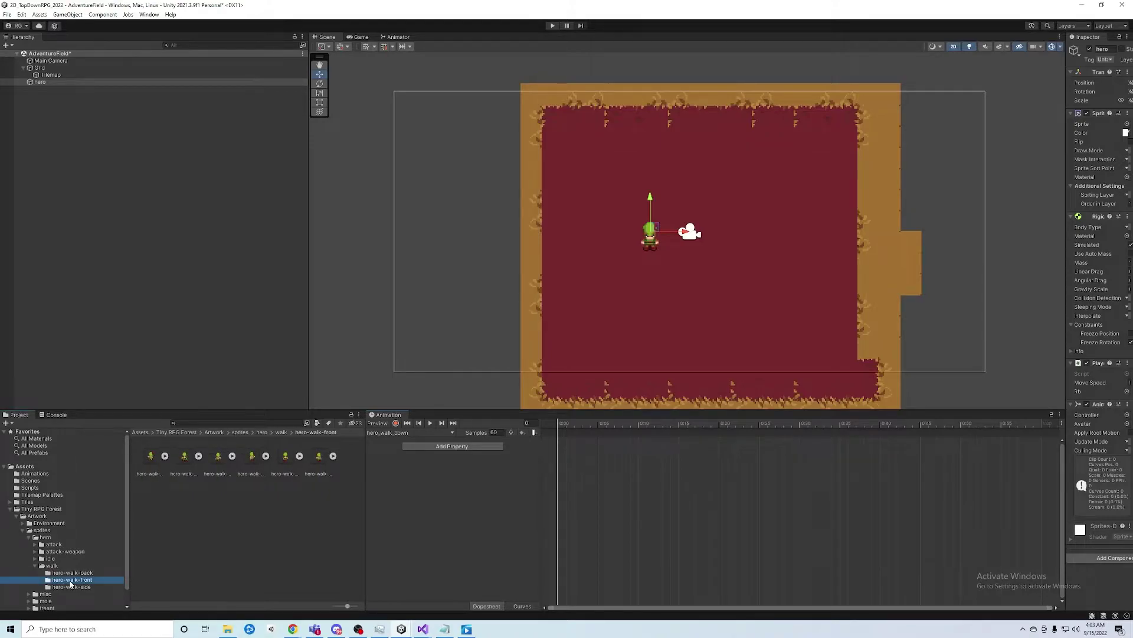
click(148, 460)
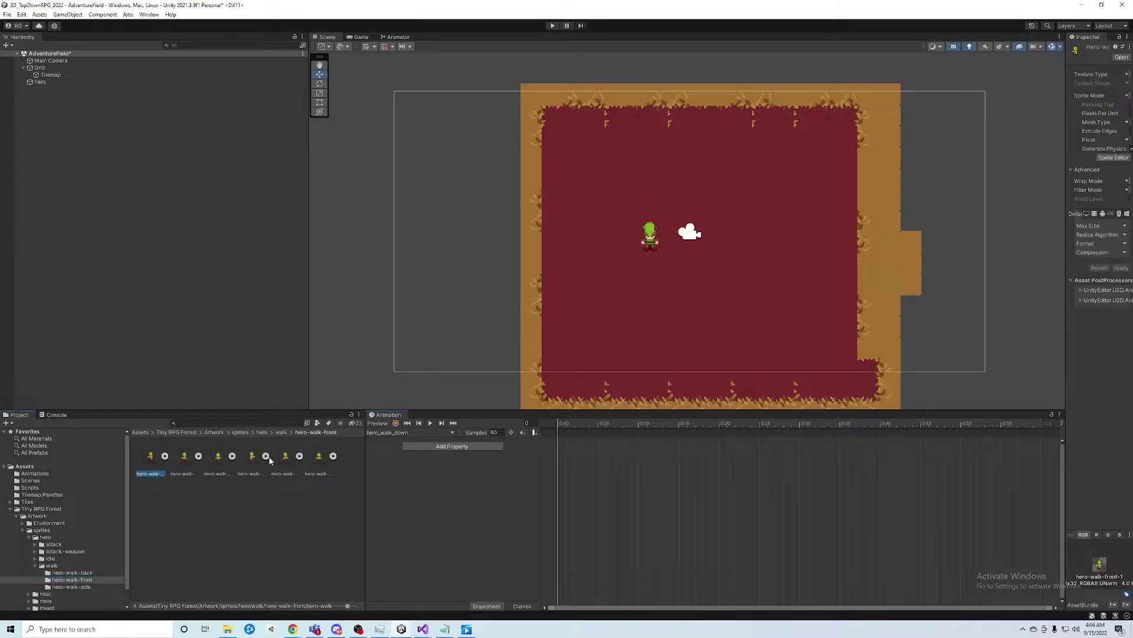
shift+click(317, 474)
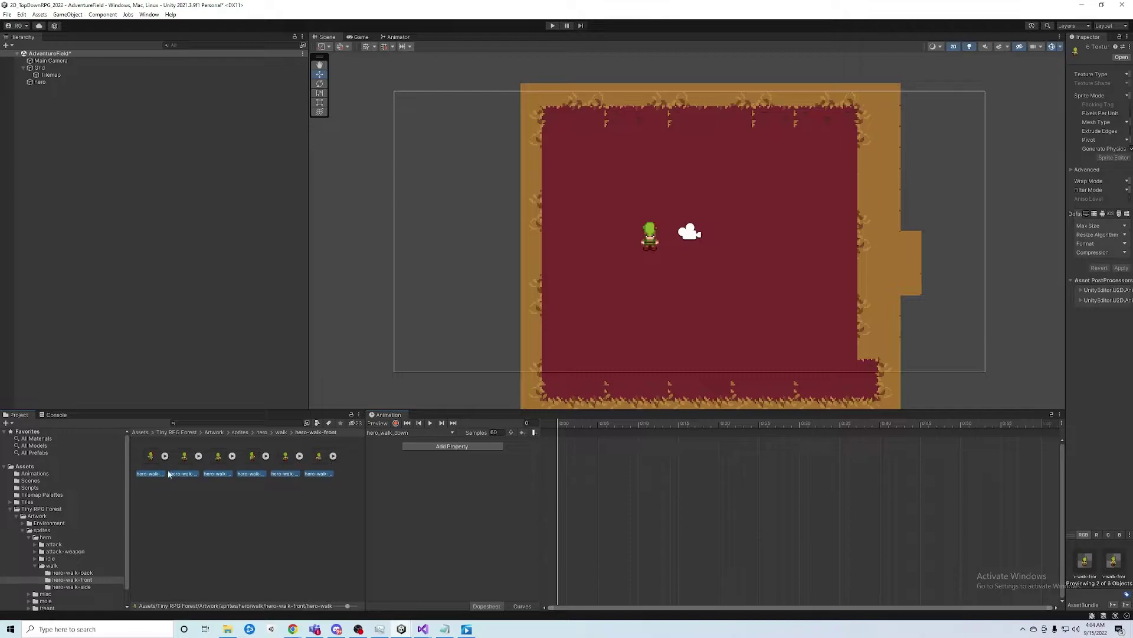
drag(151, 462, 602, 466)
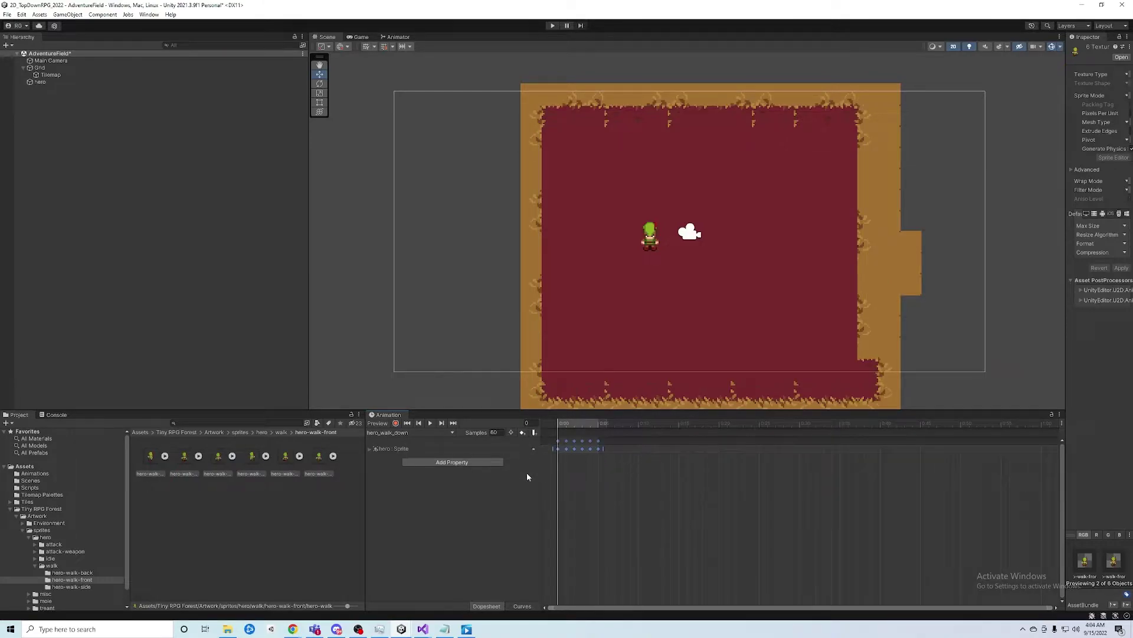
Set the hero_walk_down clip to 12 samples and preview its animation.
click(494, 432)
text(12)
key(Return)
click(430, 423)
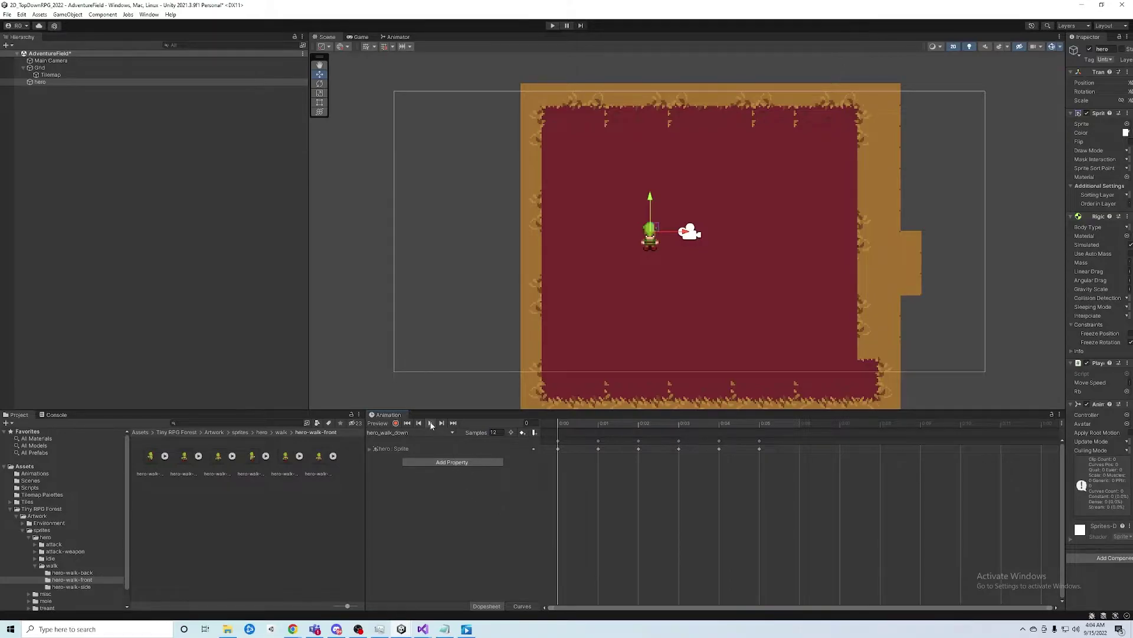
click(431, 423)
Create a new animation clip named hero_walk_right in the Animations folder.
click(448, 432)
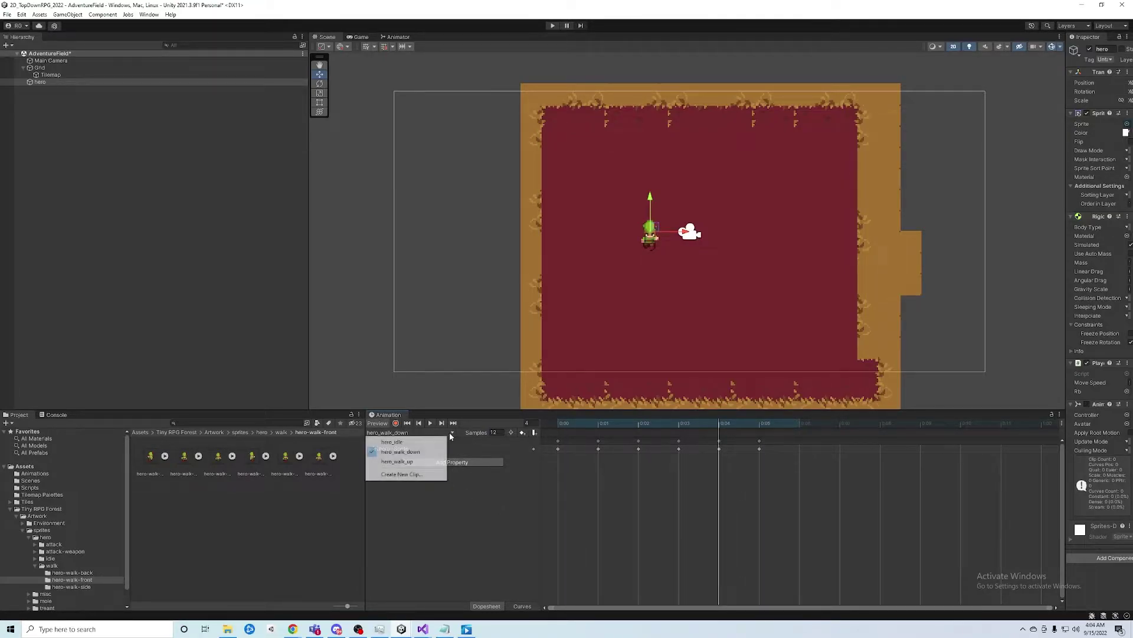
click(403, 474)
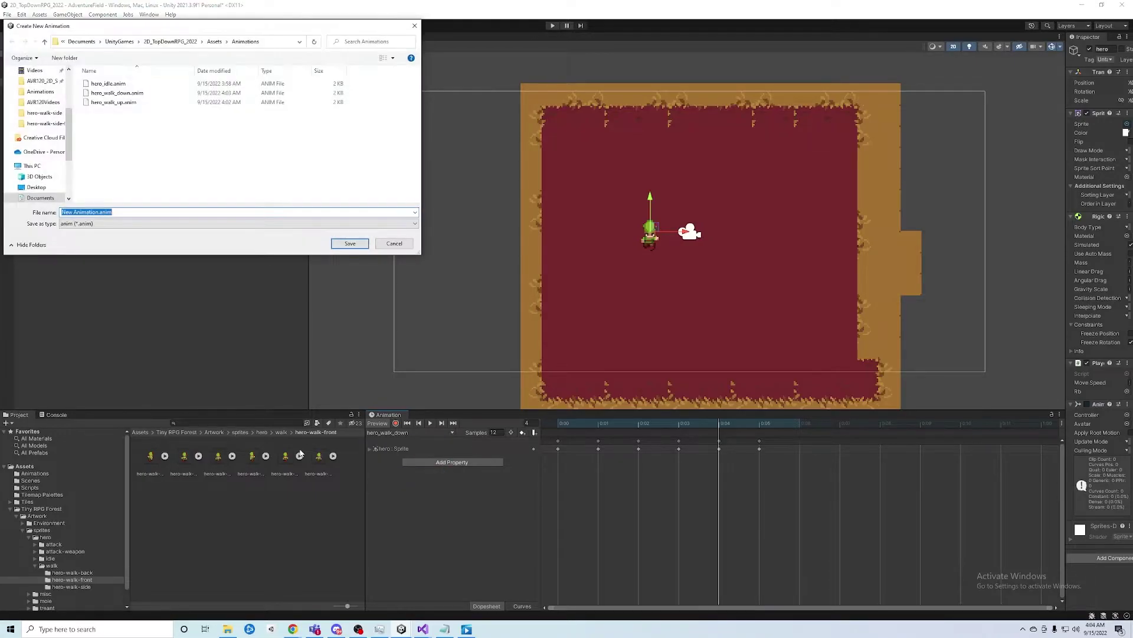
text(hero_)
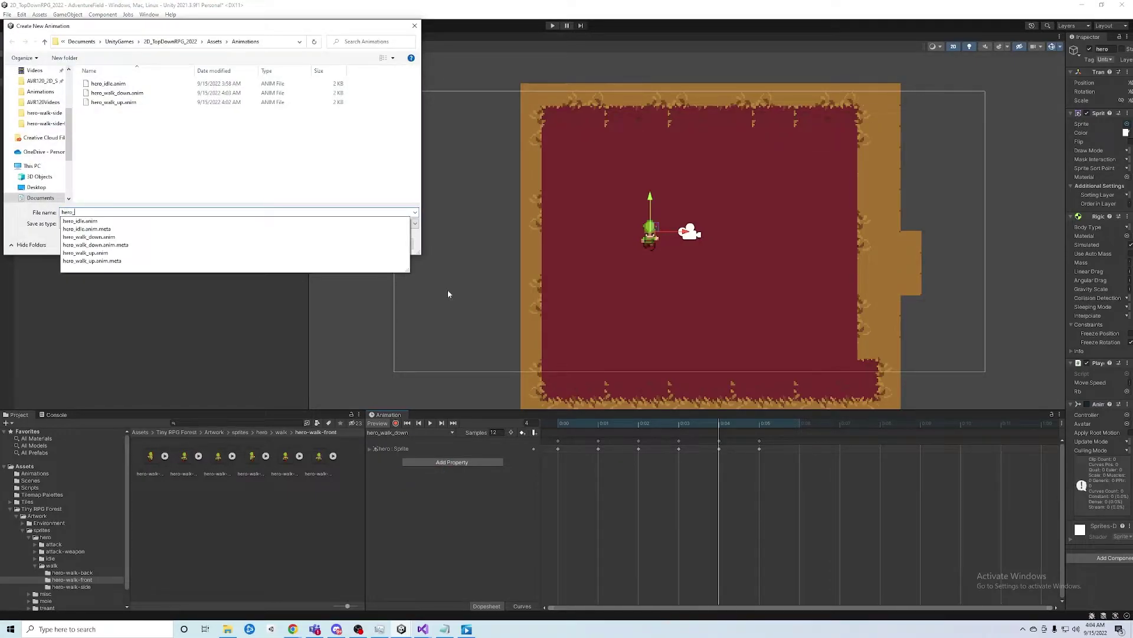
text(walk_)
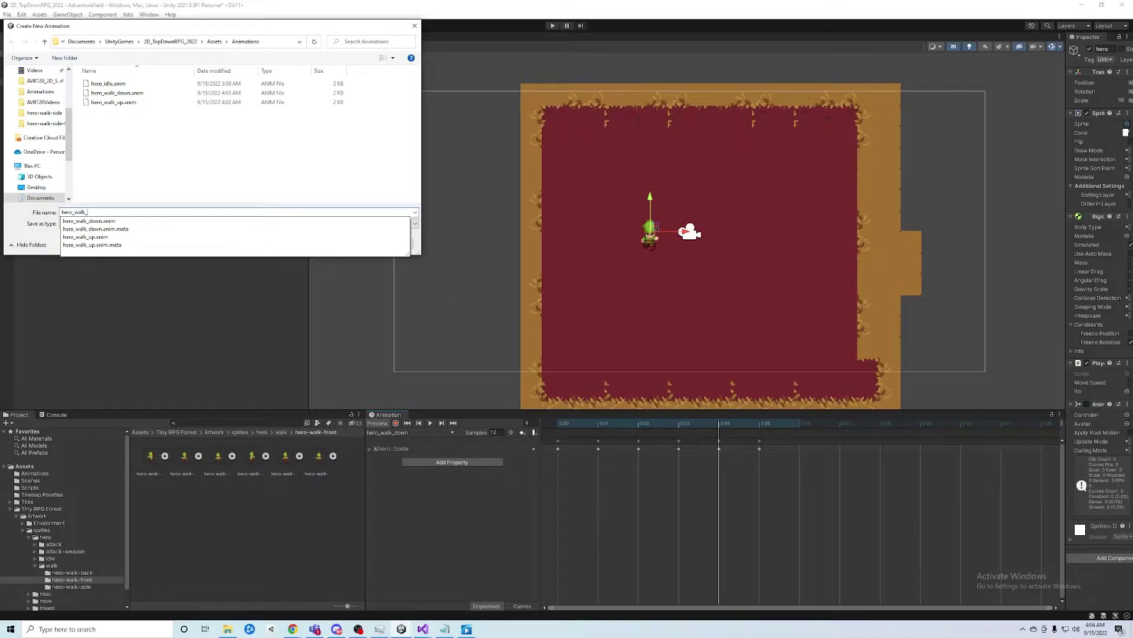
text(right)
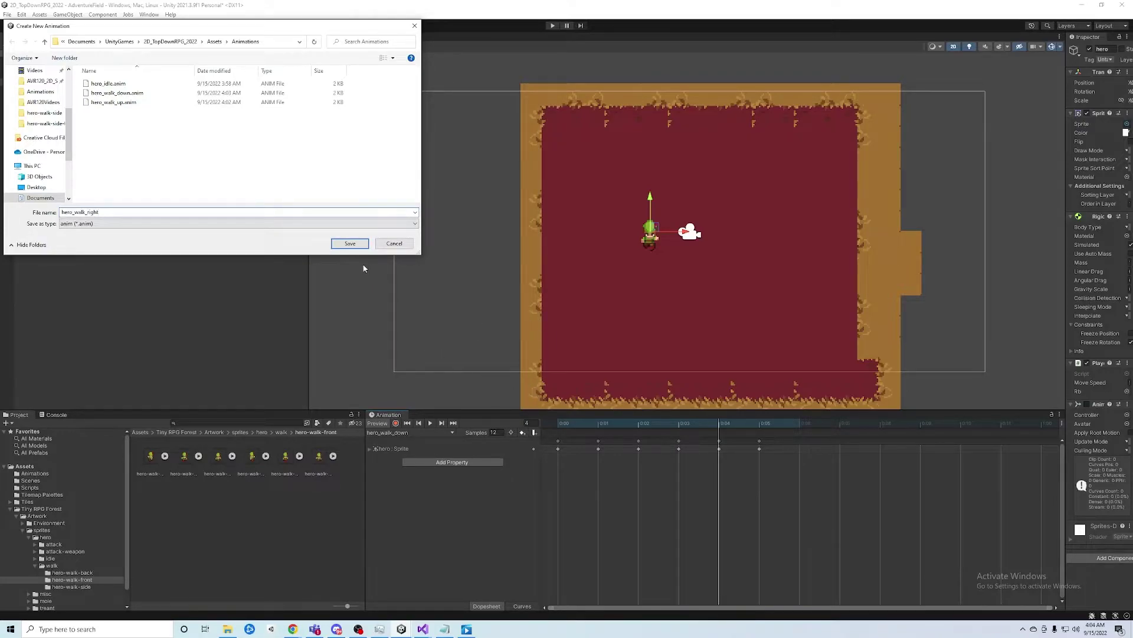
click(356, 246)
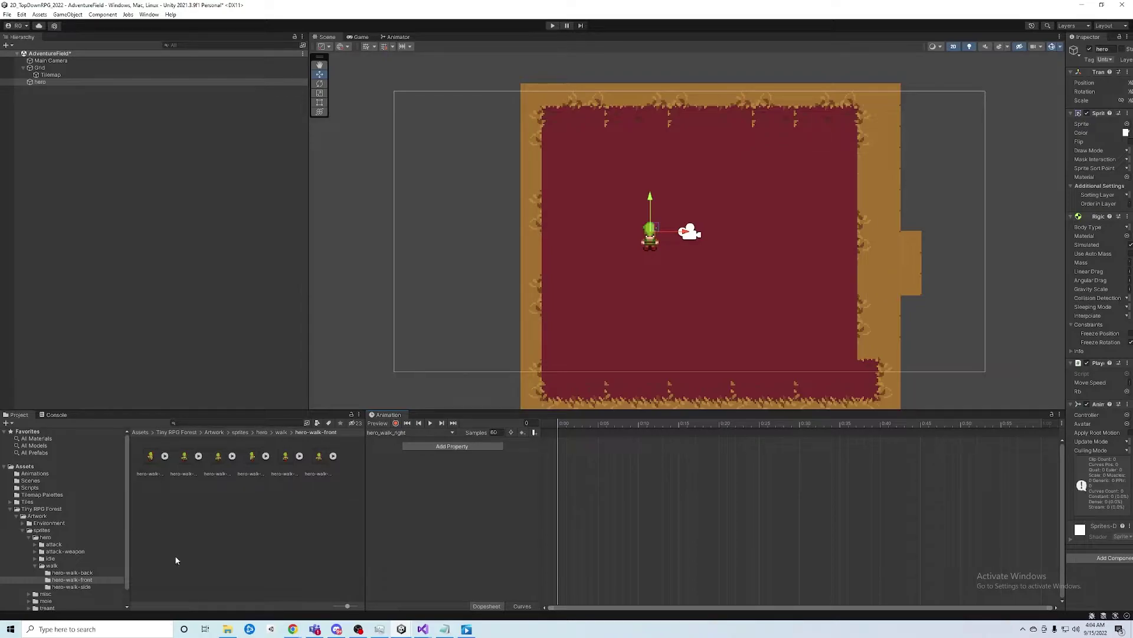
Add all six sprites from the hero-walk-side folder to the hero_walk_right timeline.
click(68, 588)
click(149, 460)
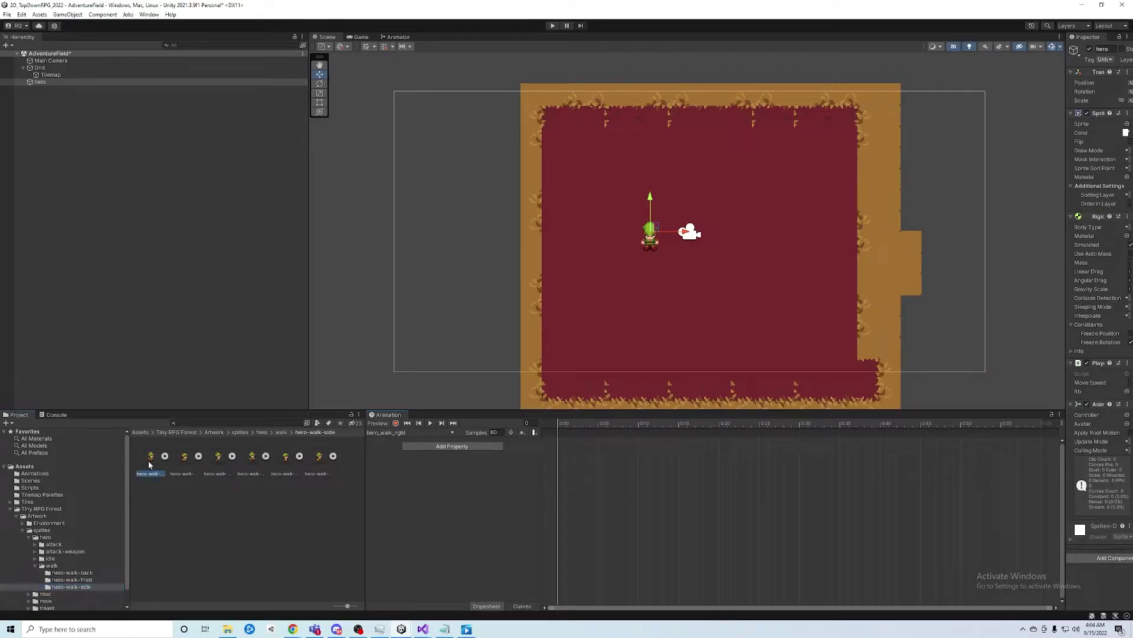
shift+click(321, 458)
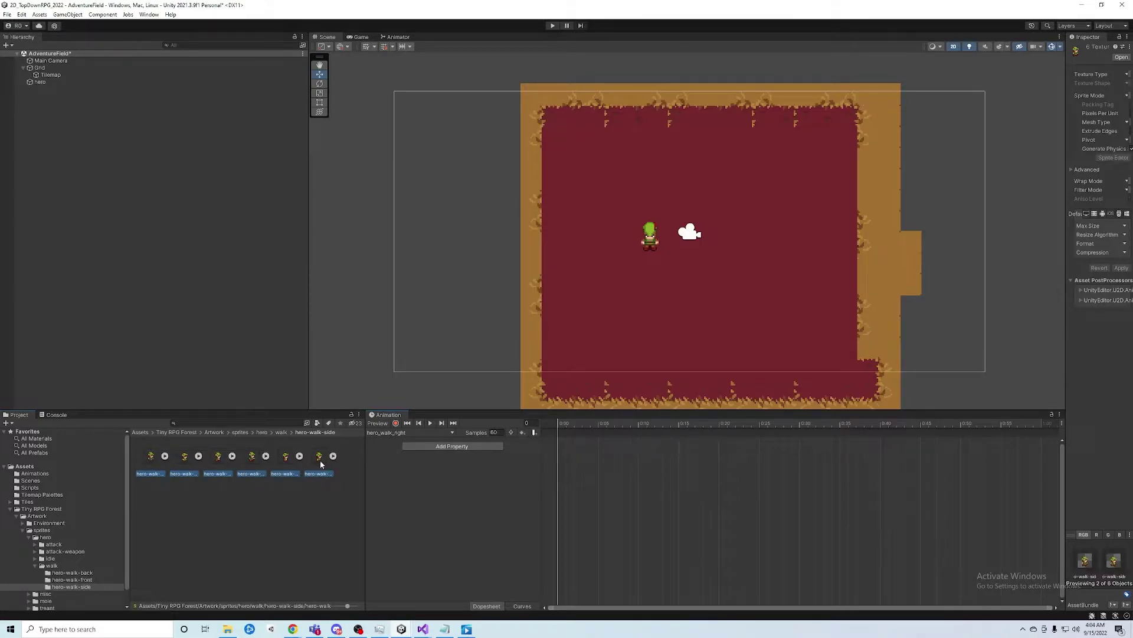
drag(163, 464, 611, 470)
Set the hero_walk_right clip to 12 samples and preview its animation.
click(494, 432)
text(12)
click(589, 540)
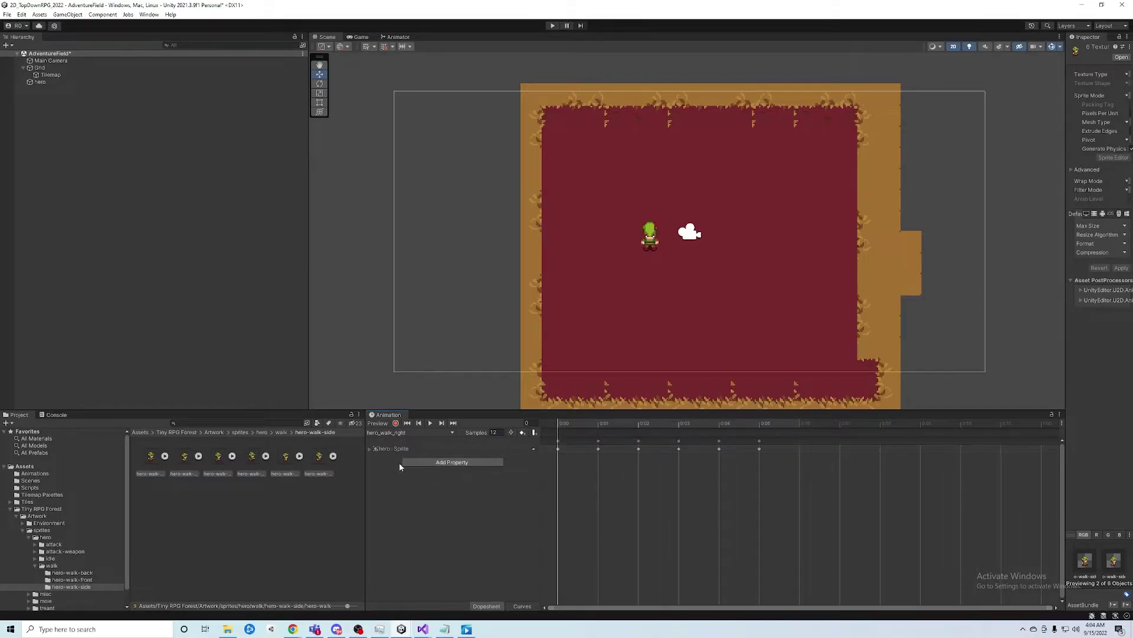
click(431, 423)
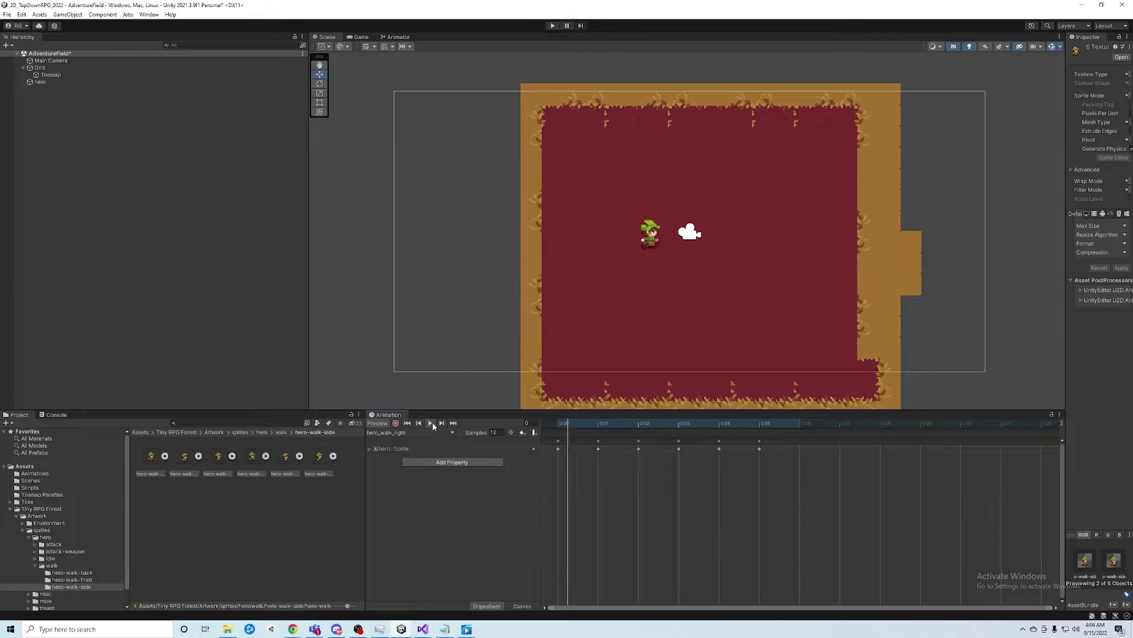
click(432, 423)
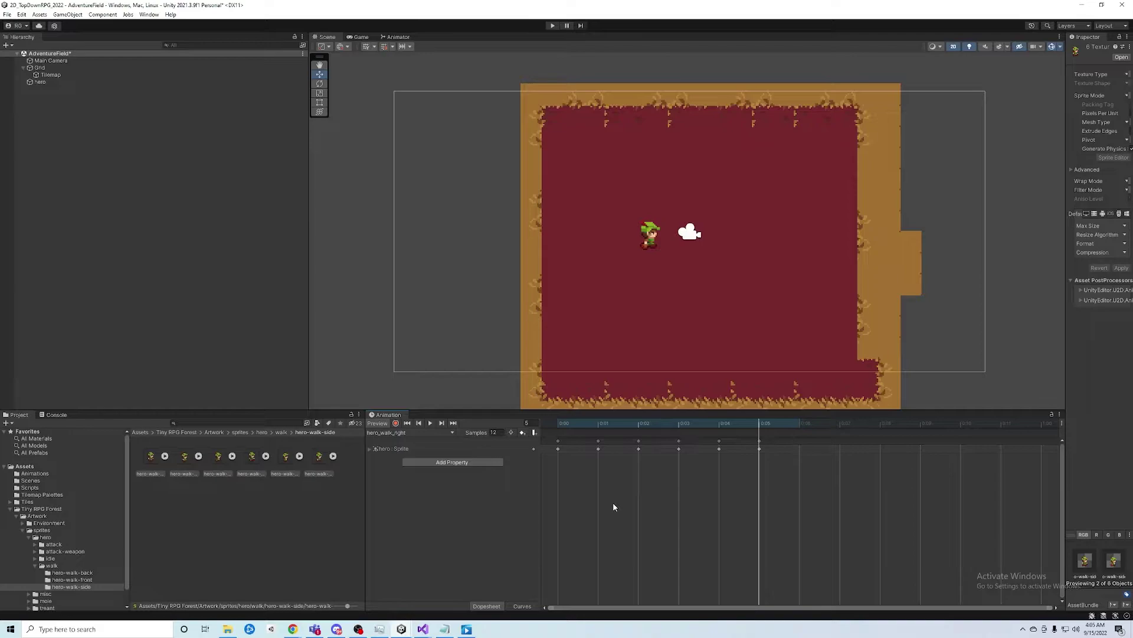
click(151, 463)
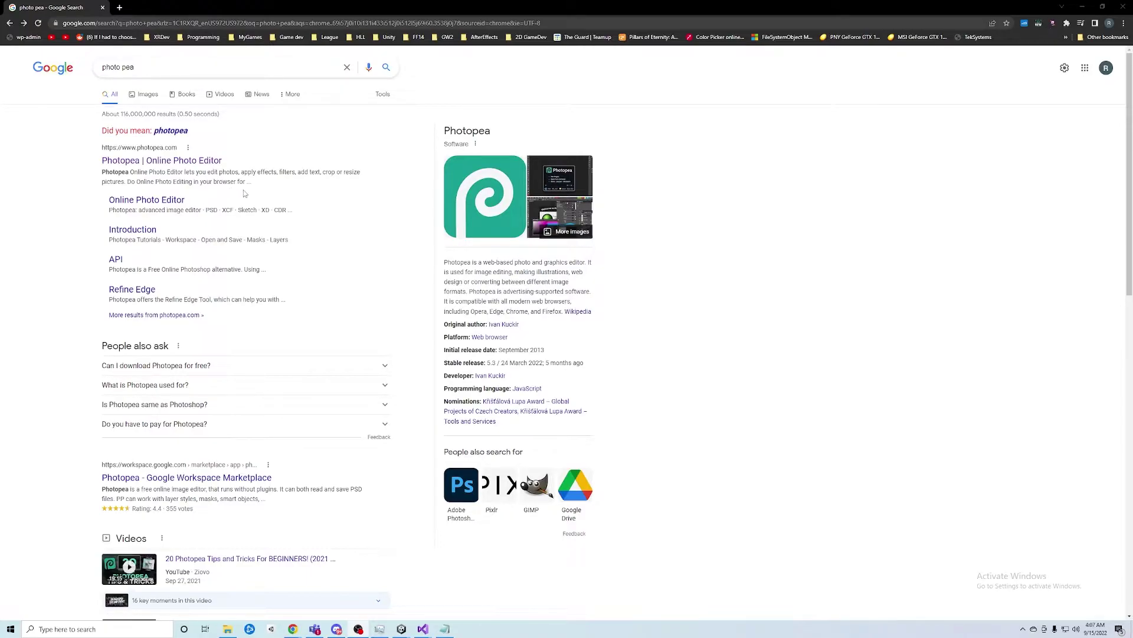
Switch to the web browser and open the Photopea online photo editor from the search results.
click(137, 163)
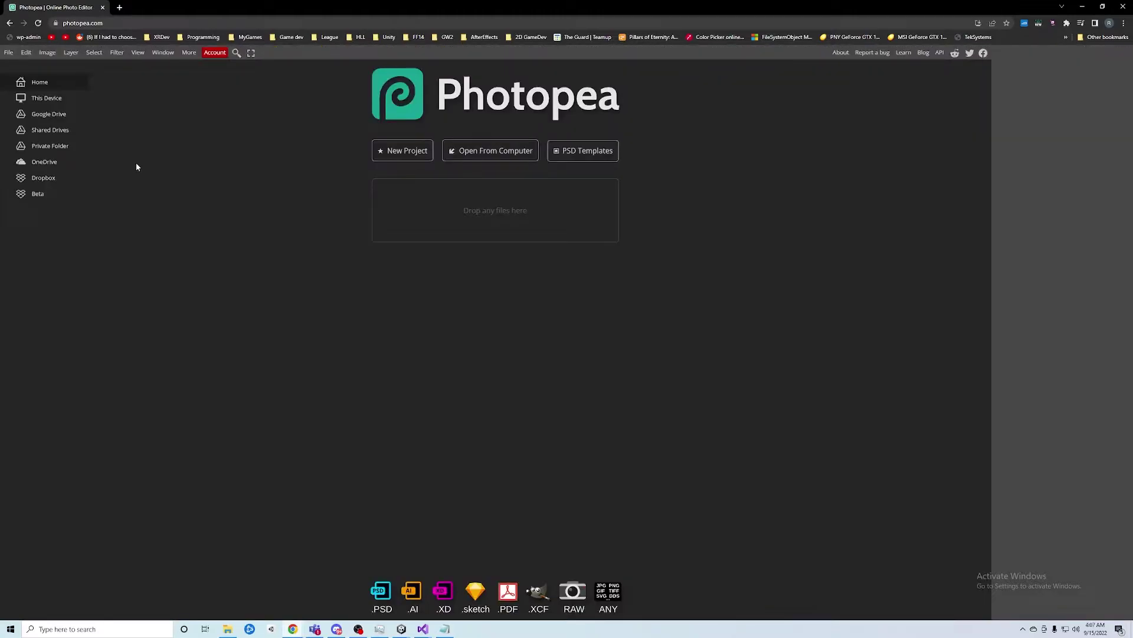
drag(104, 23, 59, 23)
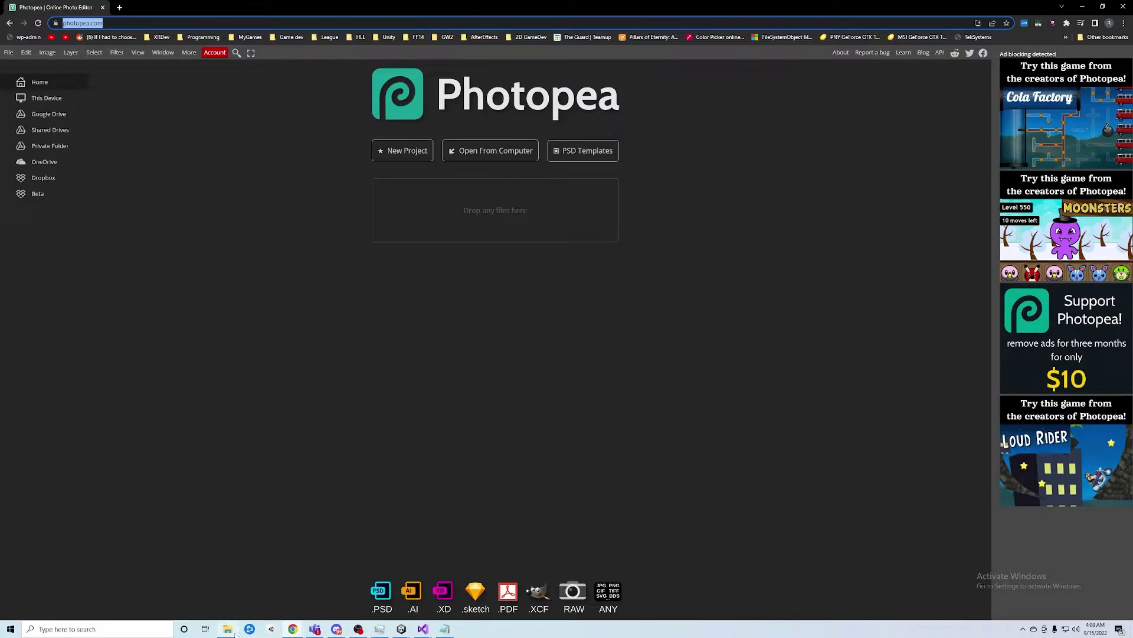
mouse_move(235, 634)
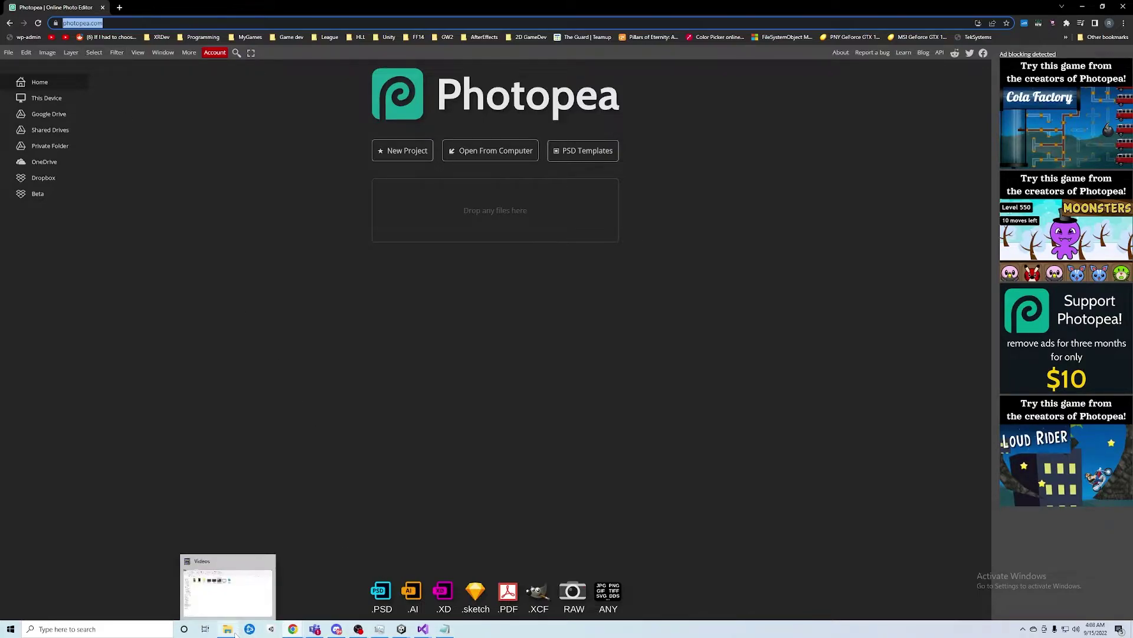
Start opening files from the computer and browse to the 2D_TopDownRPG_2022 project folder under Documents, UnityGames.
click(472, 152)
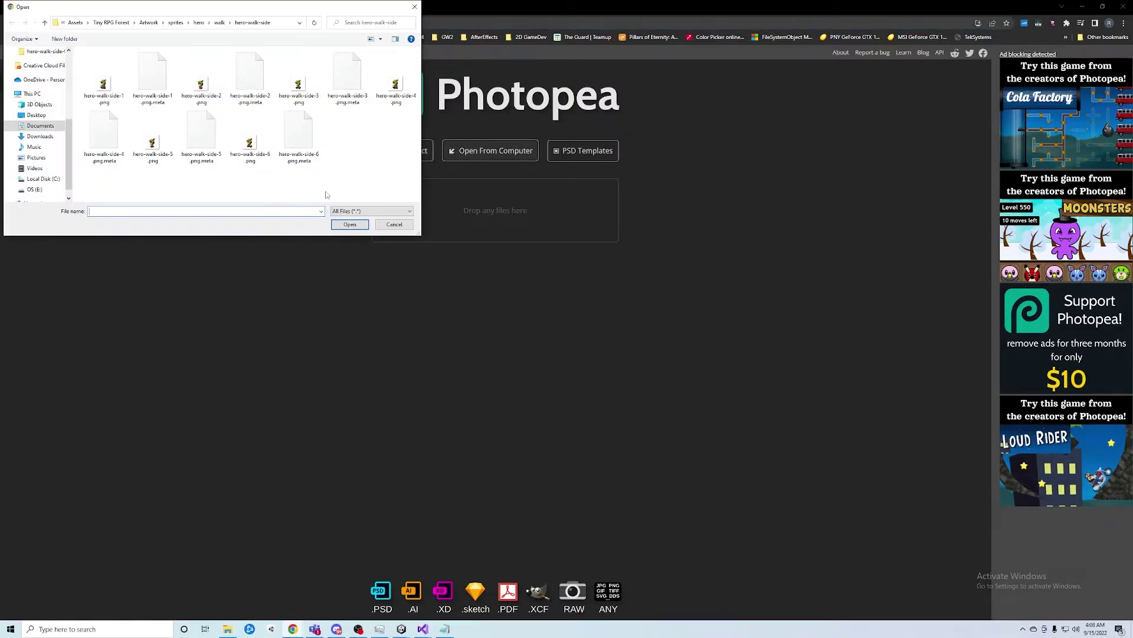
scroll(47, 153, up, 5)
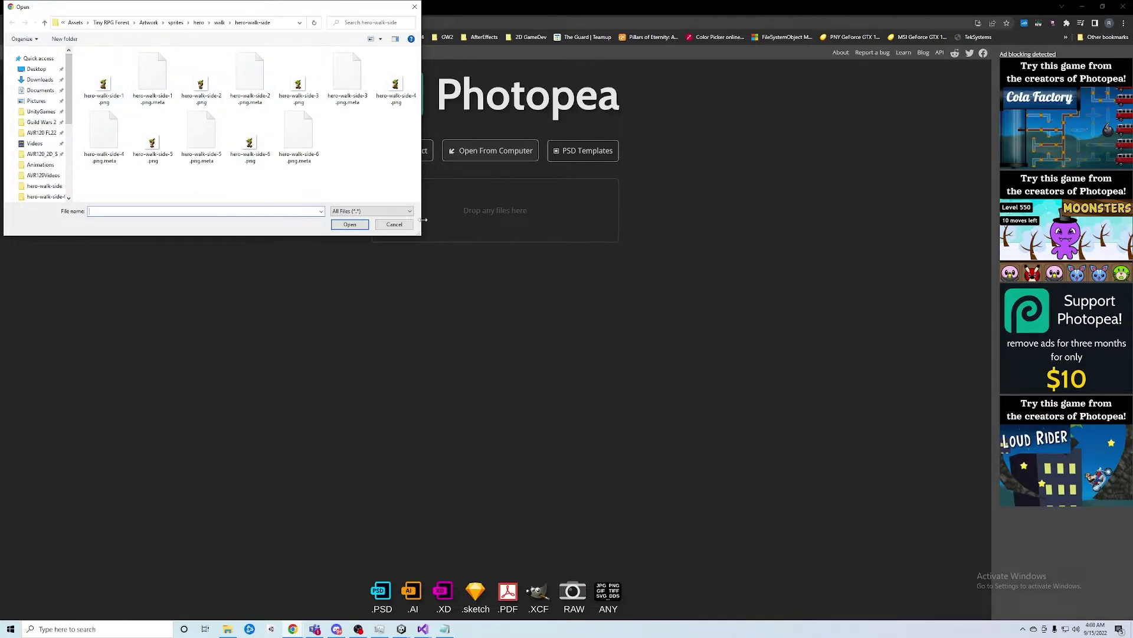
drag(421, 234, 478, 252)
drag(68, 89, 72, 118)
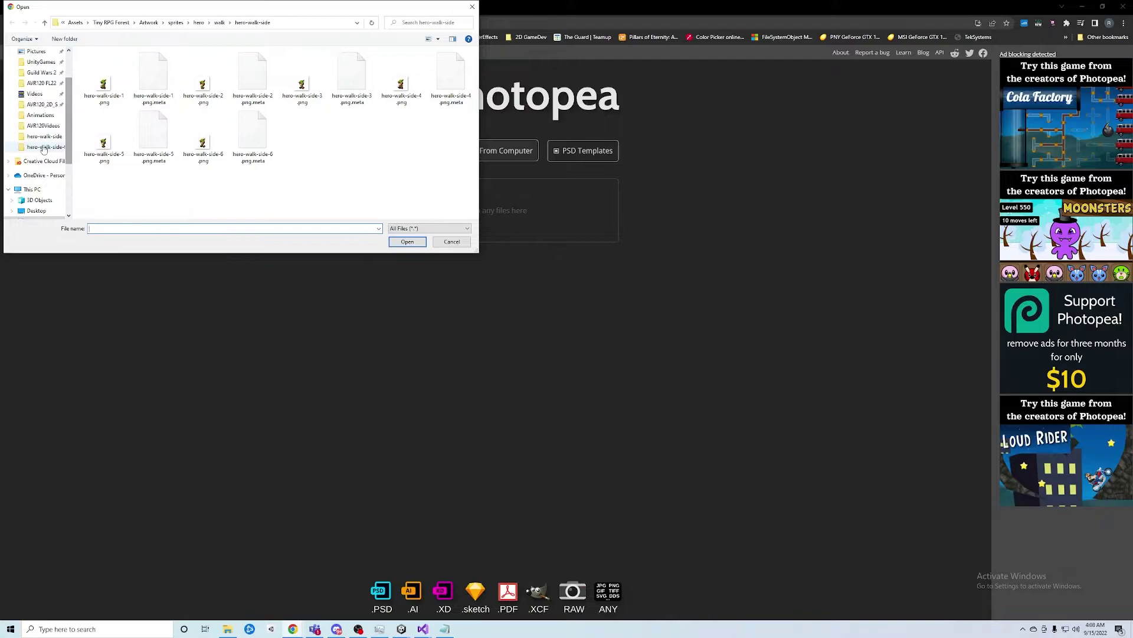
scroll(44, 150, up, 1)
click(40, 63)
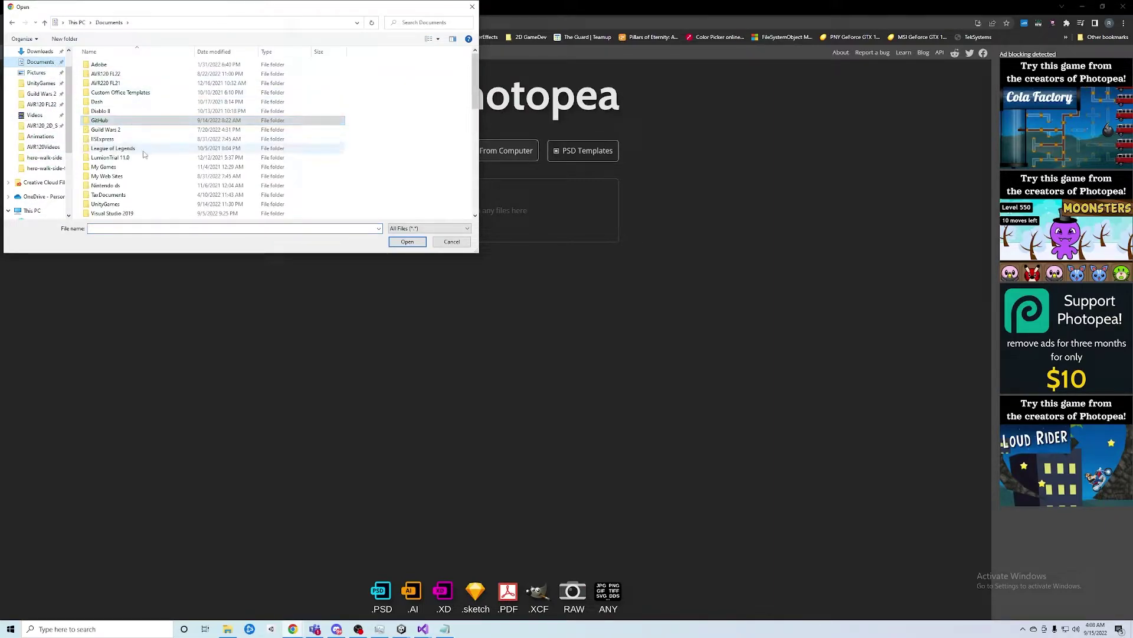
scroll(144, 154, down, 1)
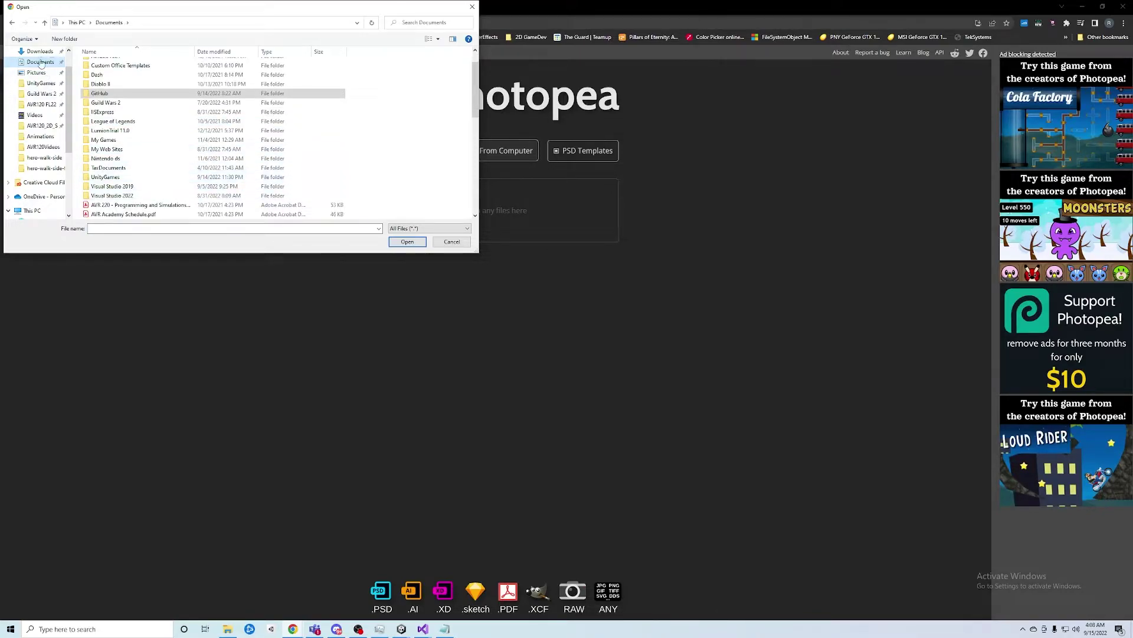
double_click(116, 178)
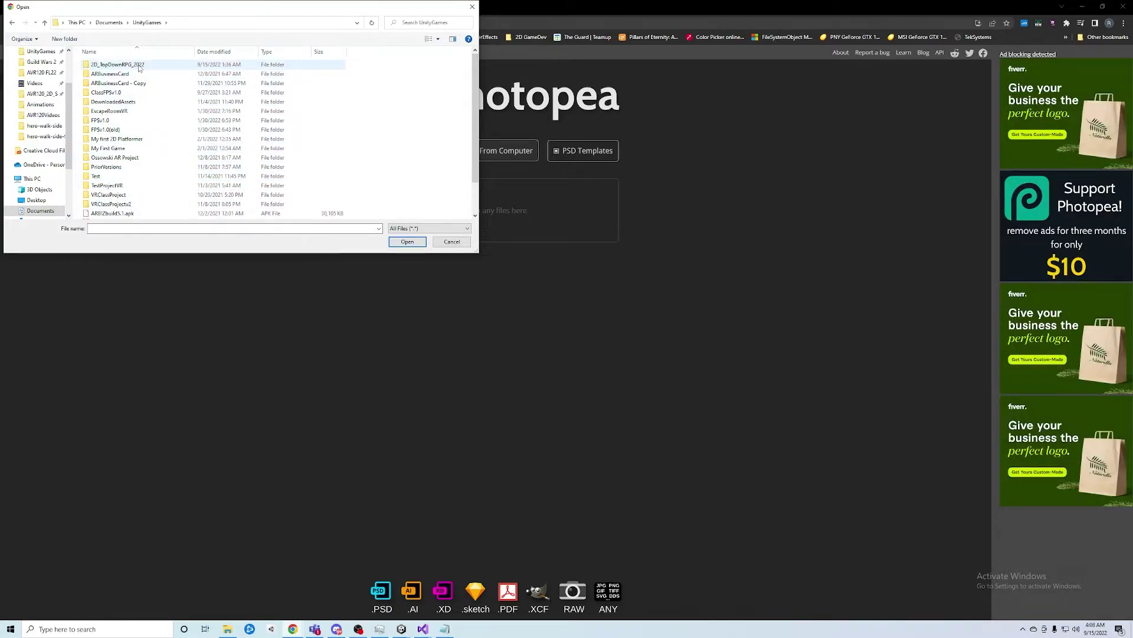
double_click(118, 64)
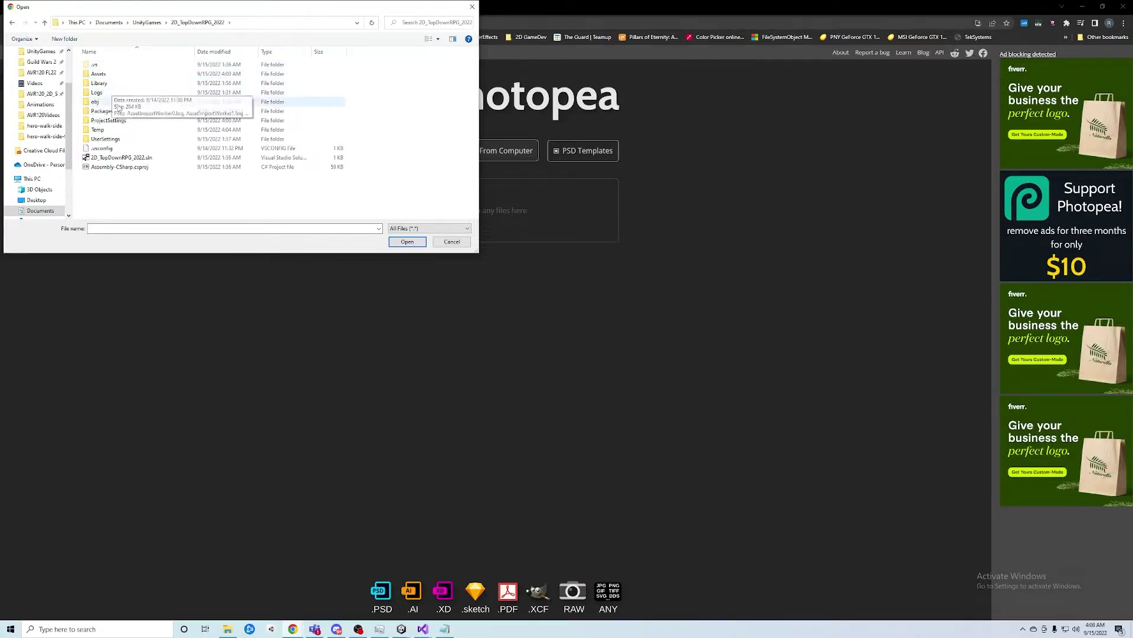
Browse through Assets, Tiny RPG Forest, Artwork, sprites, hero and walk to the hero-walk-side folder.
double_click(118, 74)
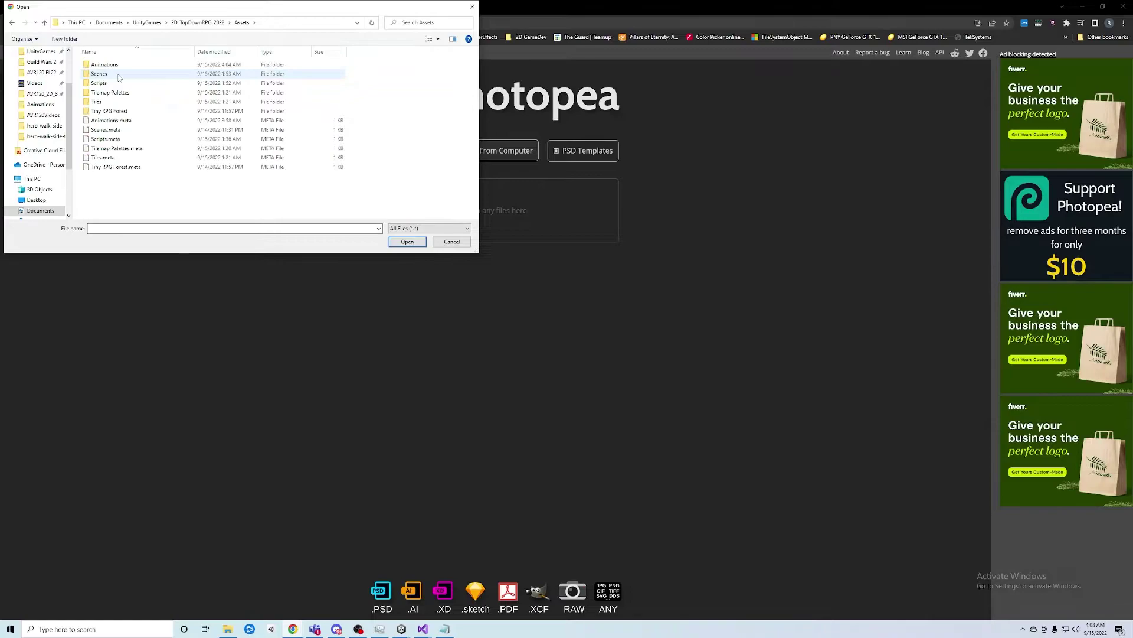
double_click(109, 111)
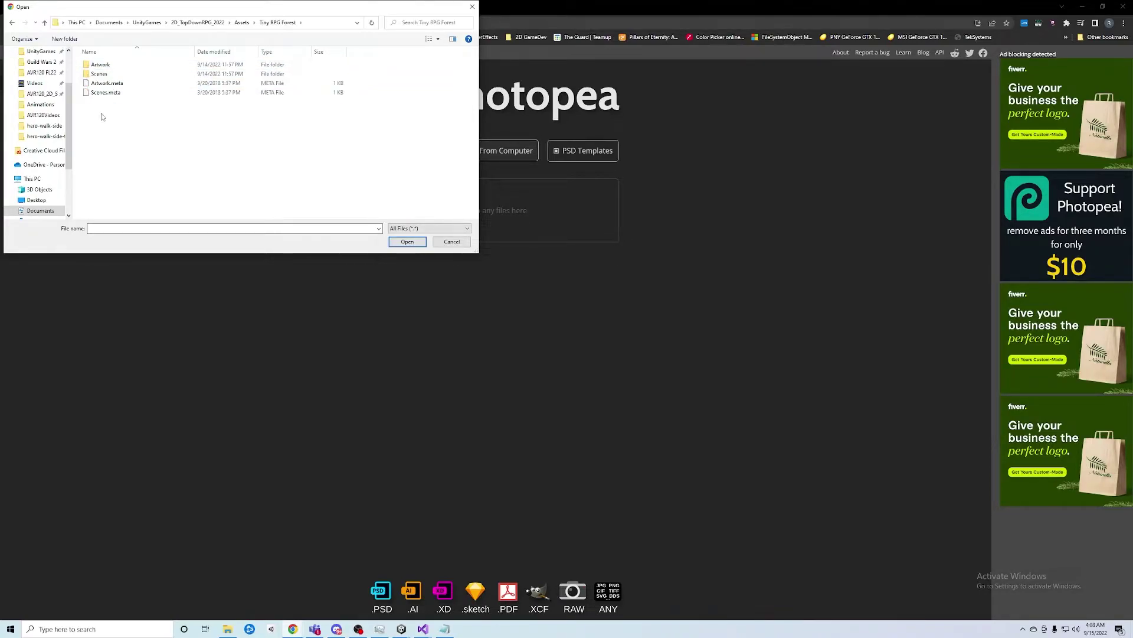
double_click(104, 66)
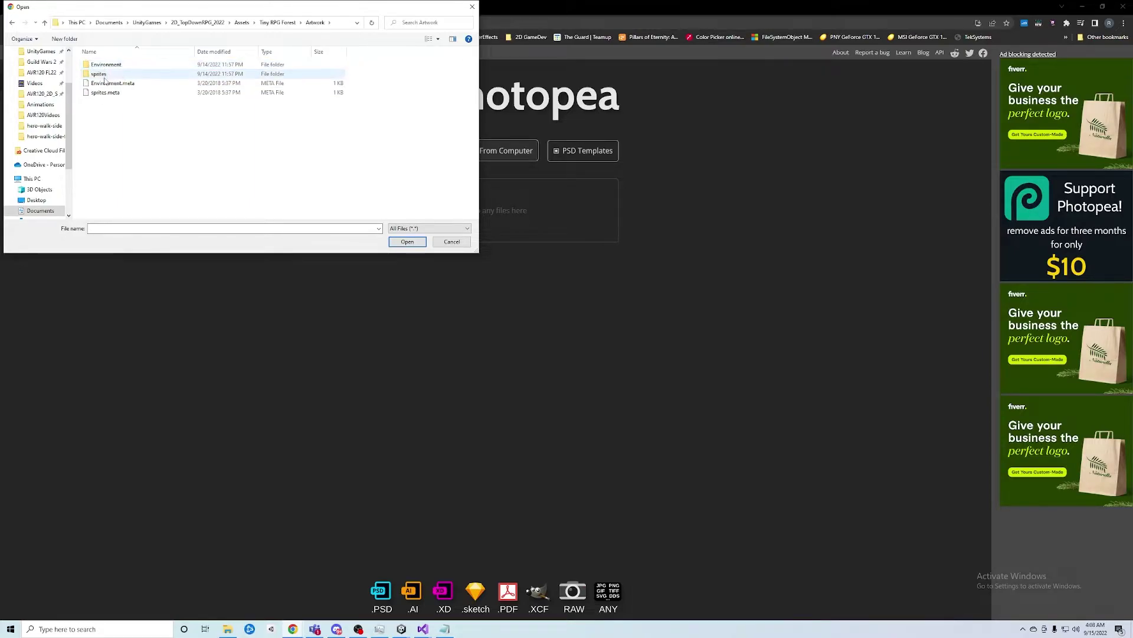
double_click(99, 75)
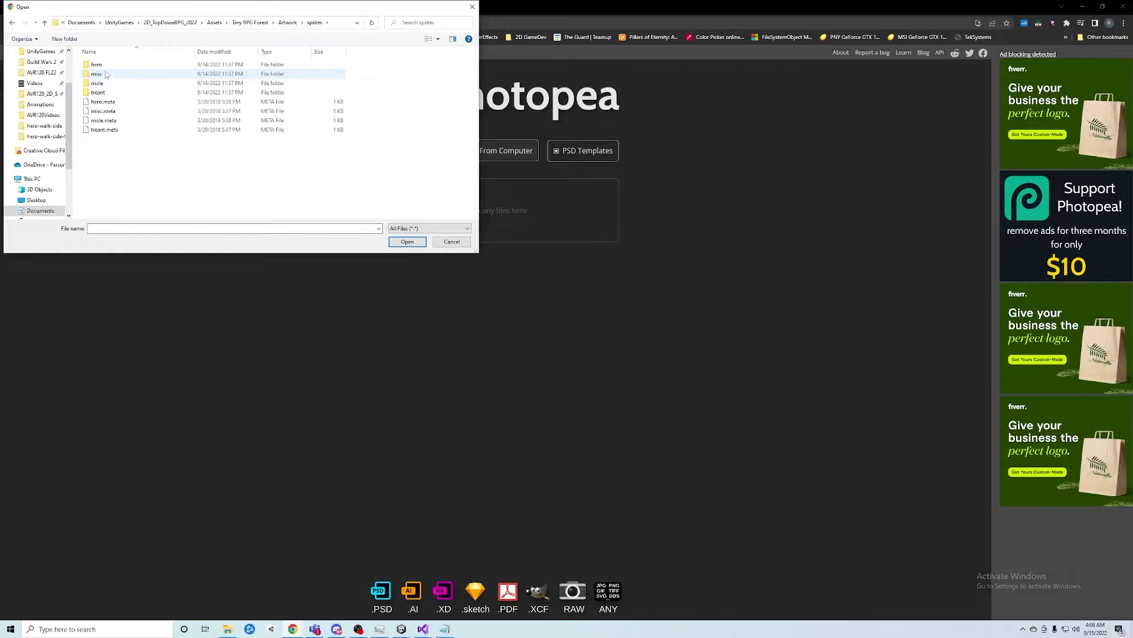
double_click(105, 64)
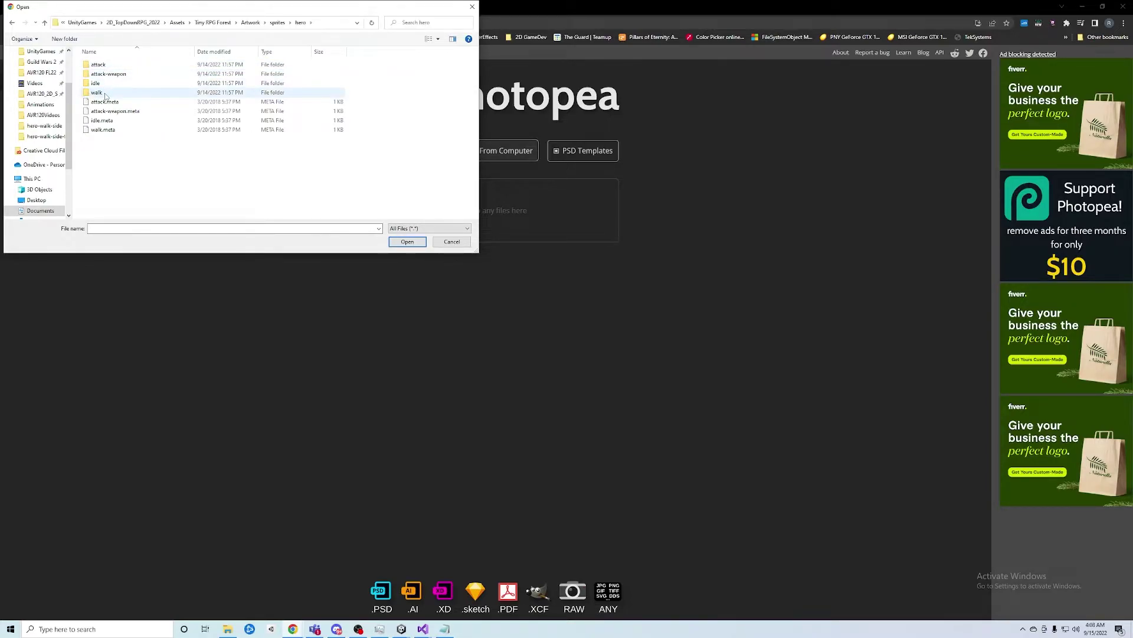
double_click(96, 93)
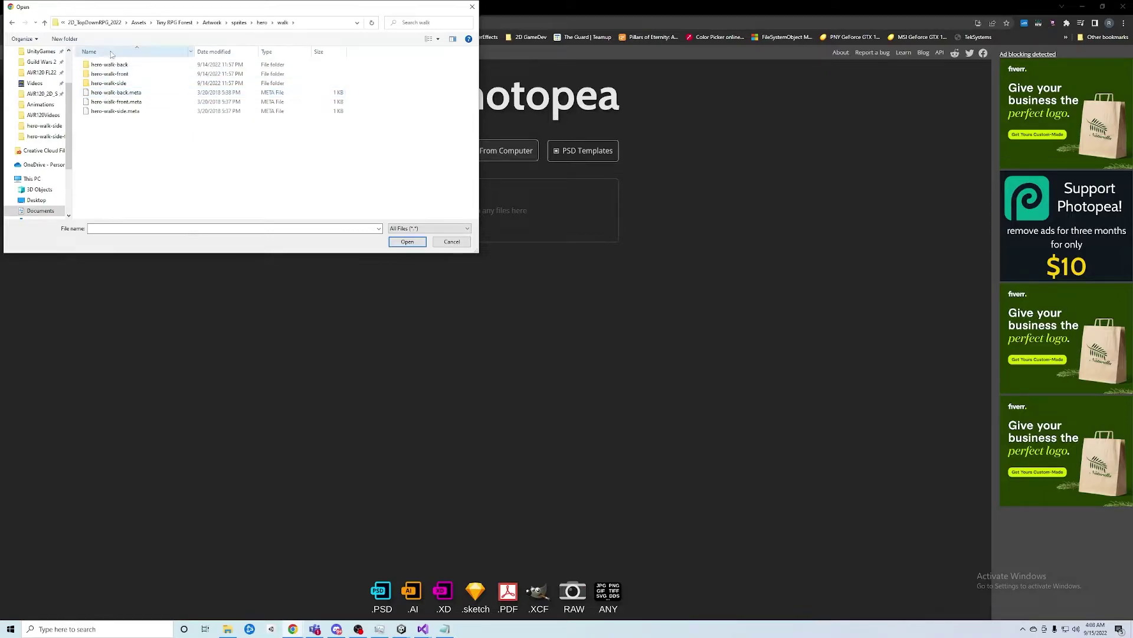
double_click(109, 83)
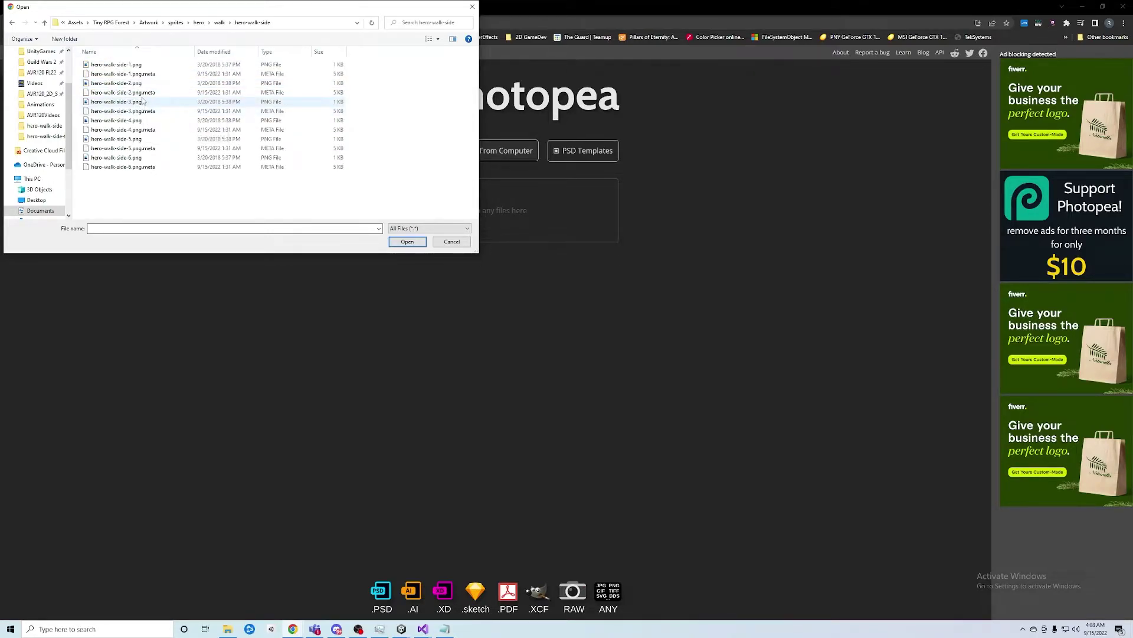
click(295, 23)
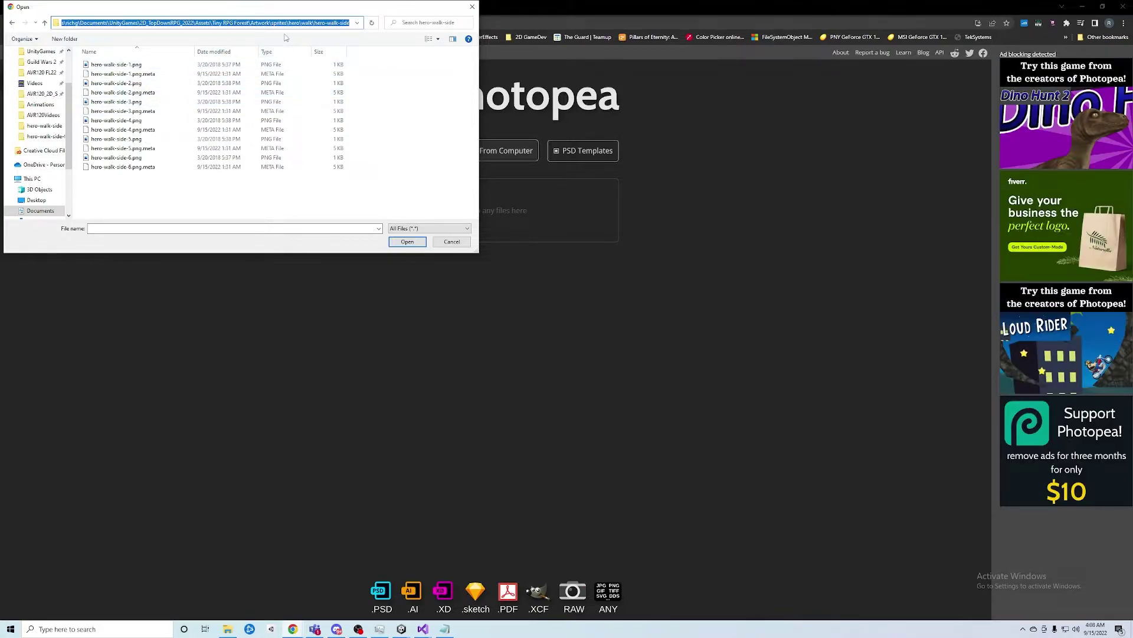
click(310, 208)
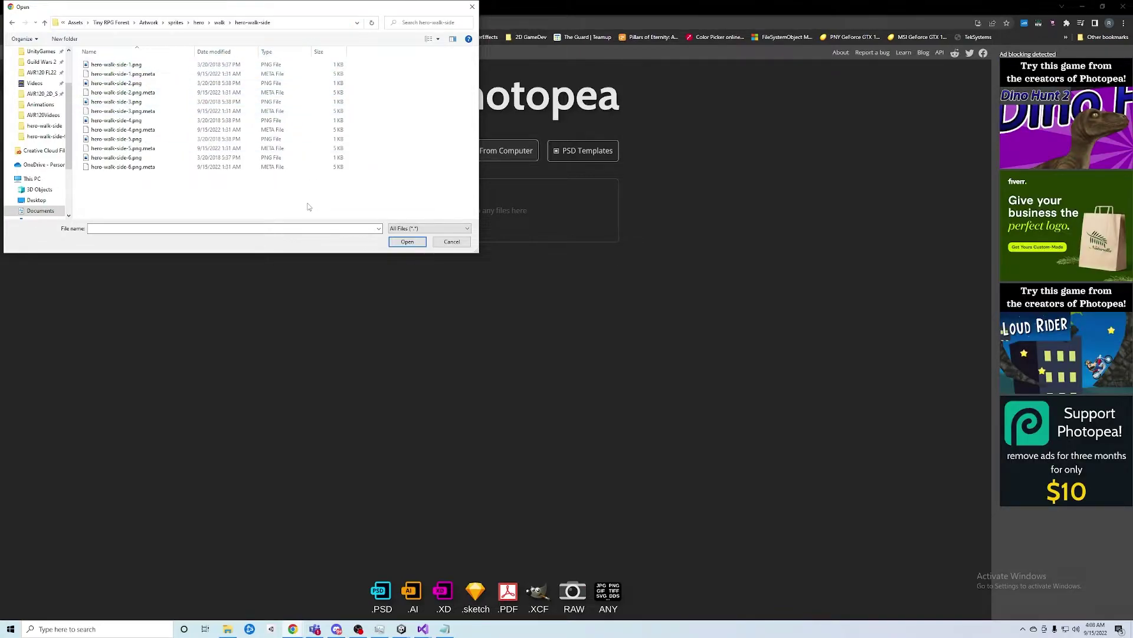
Open the six images hero-walk-side-1.png to hero-walk-side-6.png together in Photopea, leaving out the meta files.
click(110, 66)
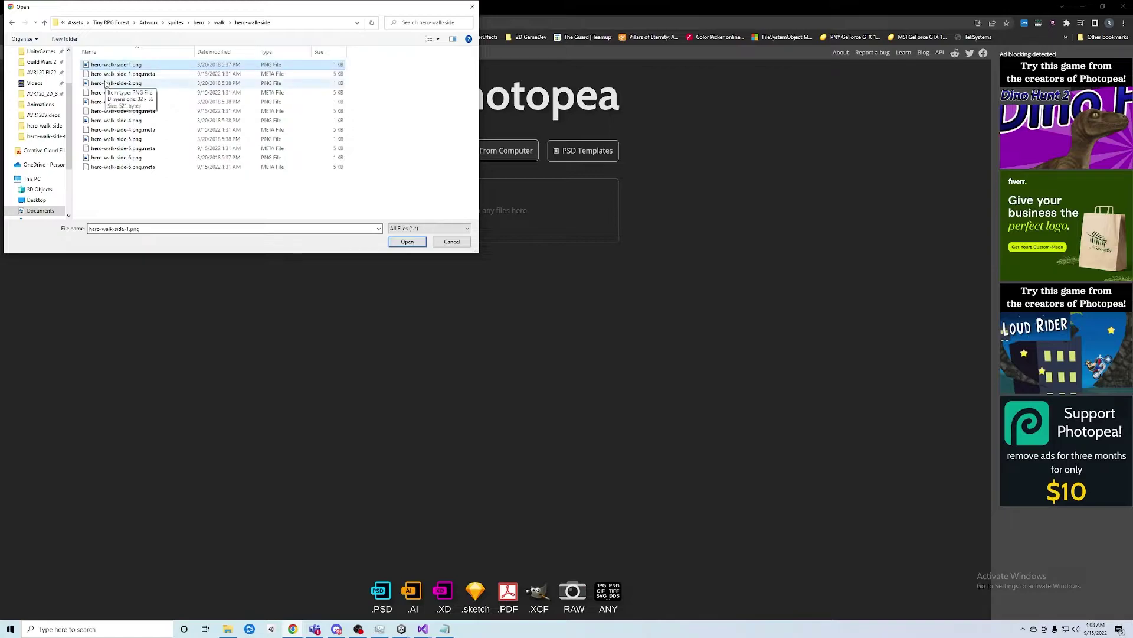
ctrl+click(105, 84)
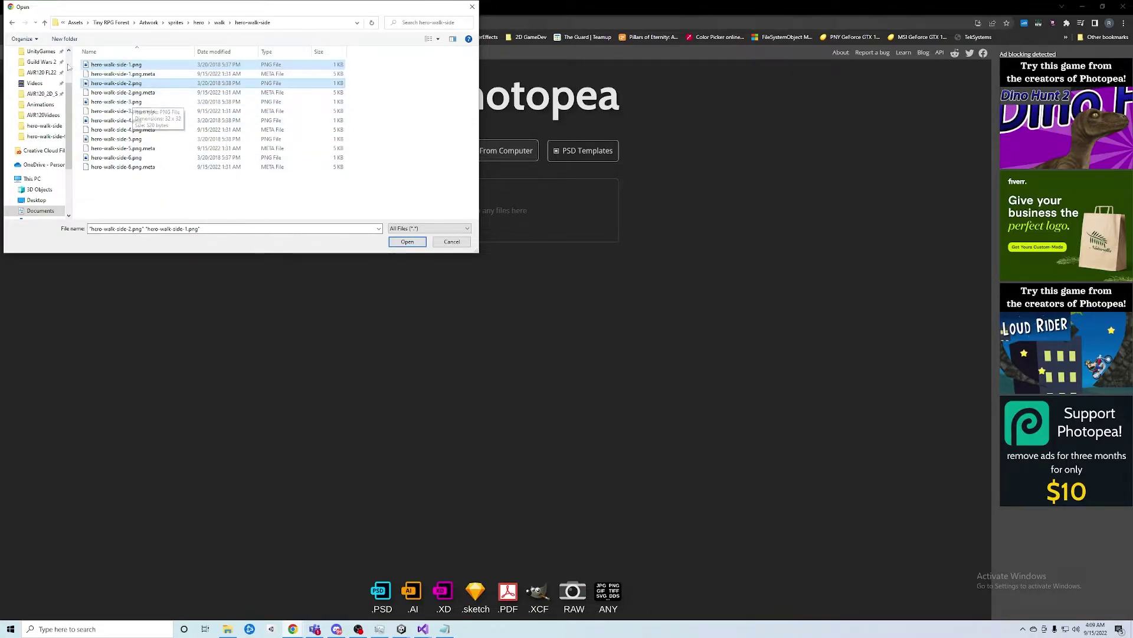
ctrl+click(117, 101)
ctrl+click(117, 120)
ctrl+click(121, 139)
ctrl+click(122, 158)
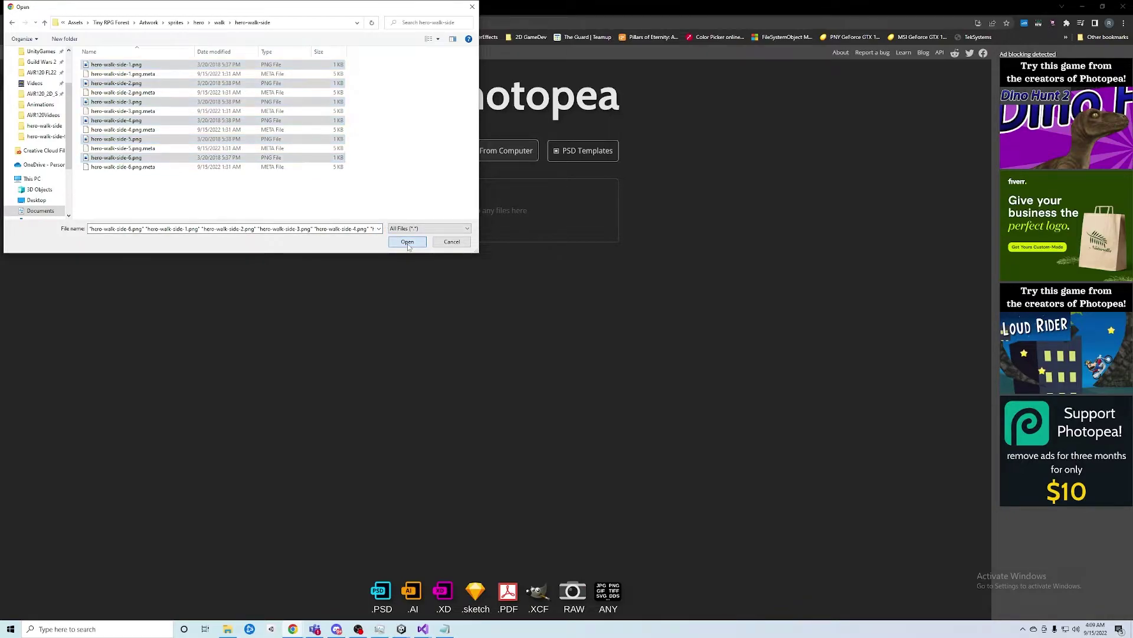
click(407, 242)
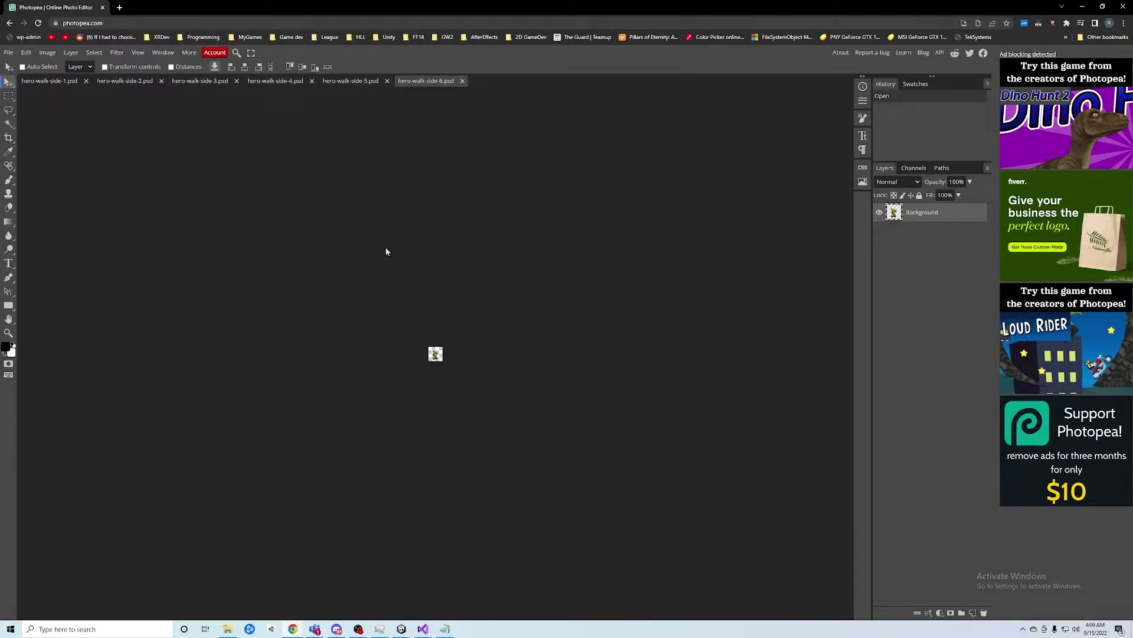
Look through the six open hero-walk-side images one by one.
click(59, 80)
click(127, 81)
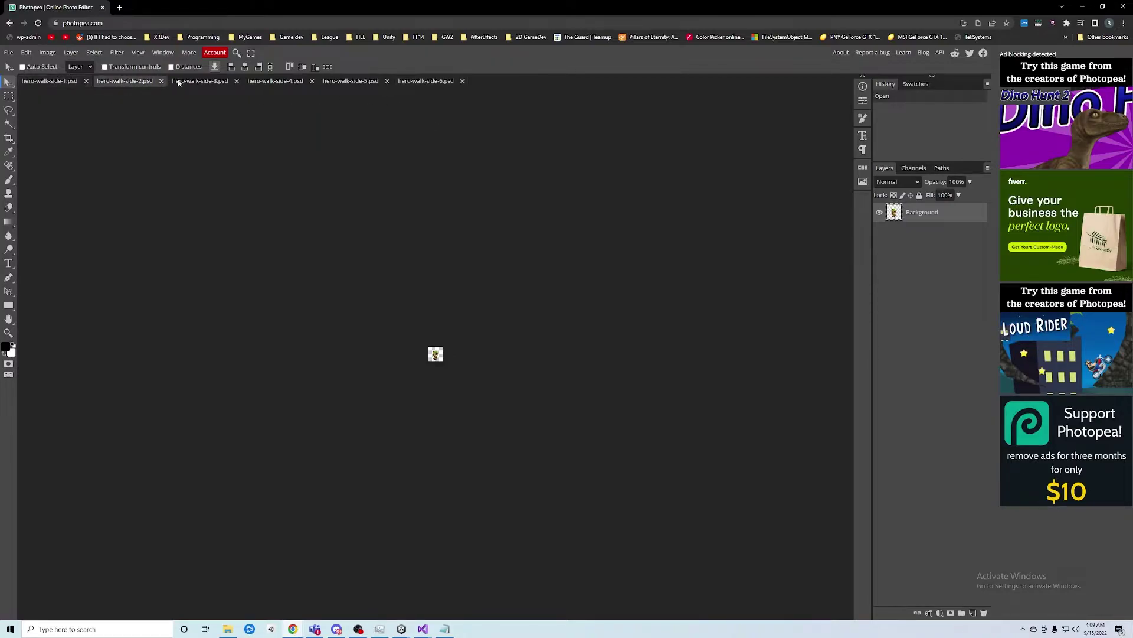
click(199, 82)
click(283, 83)
click(355, 81)
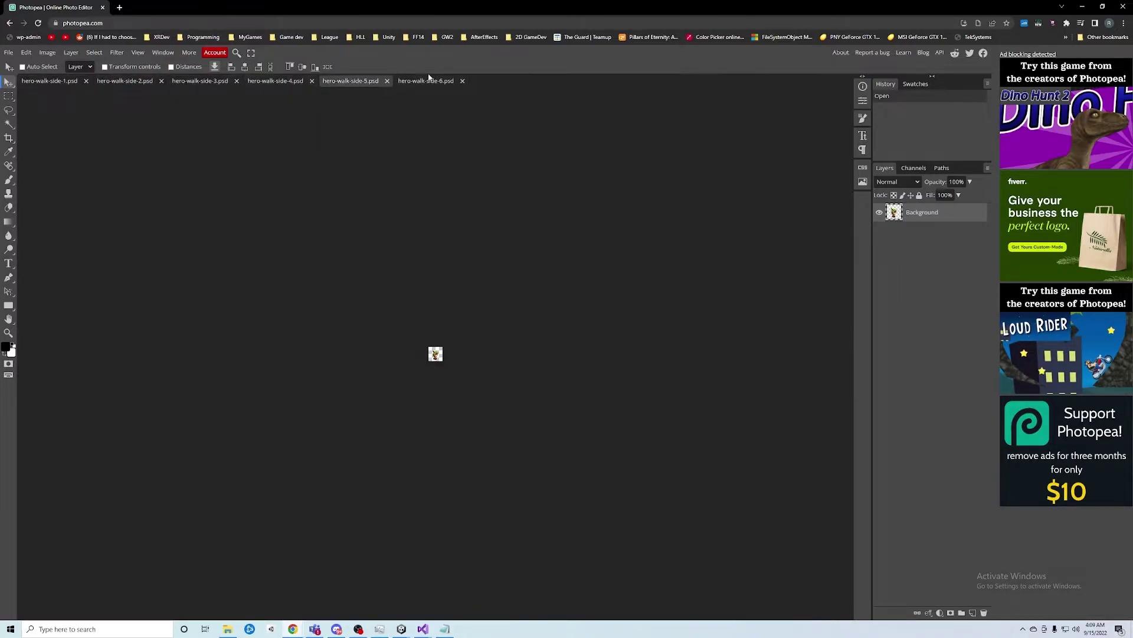
click(431, 81)
Flip the hero-walk-side-1 image horizontally.
click(58, 81)
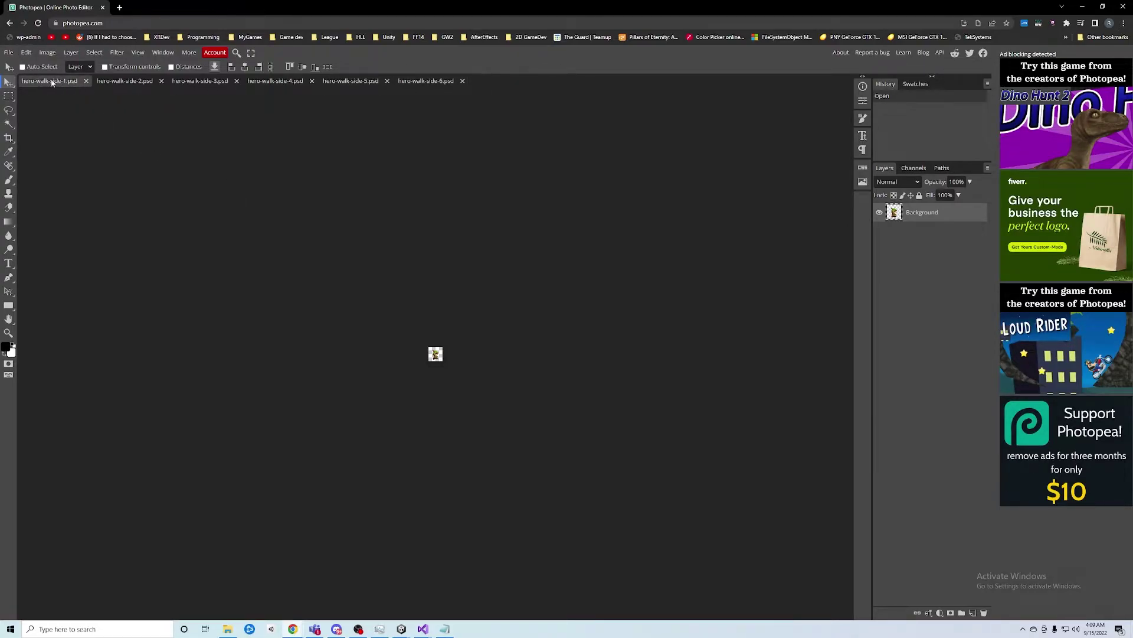
click(26, 53)
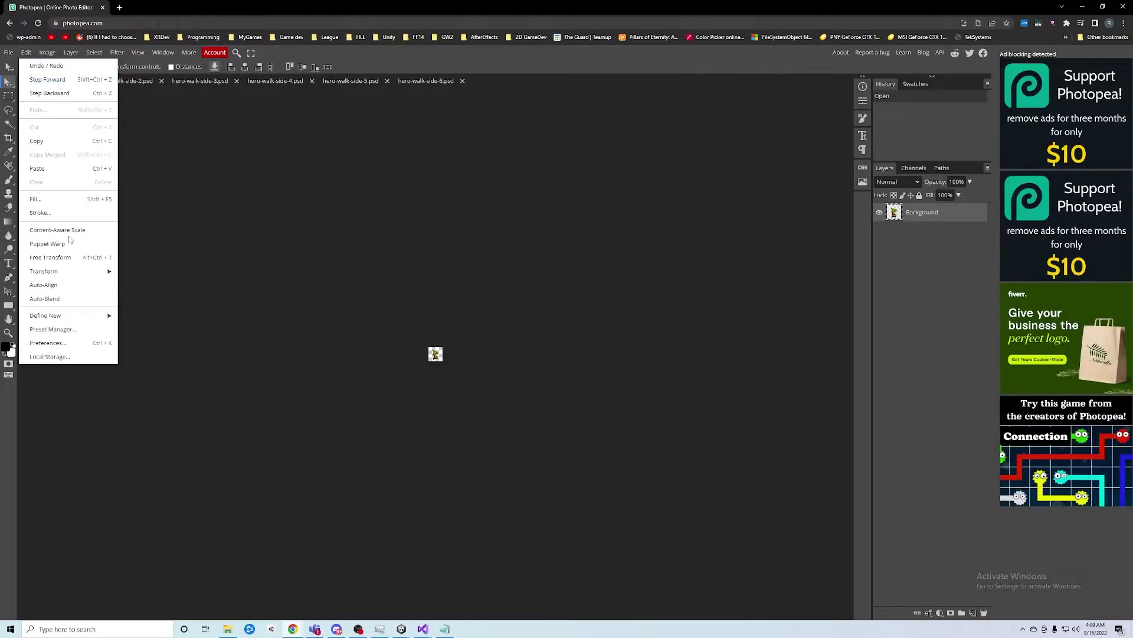
mouse_move(74, 272)
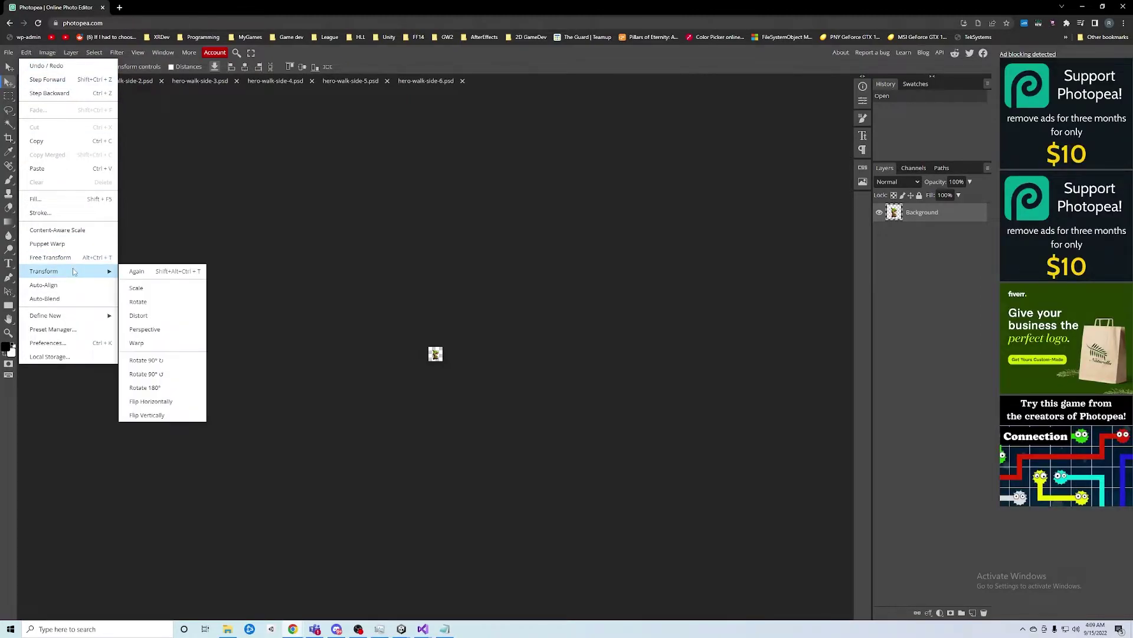
click(189, 404)
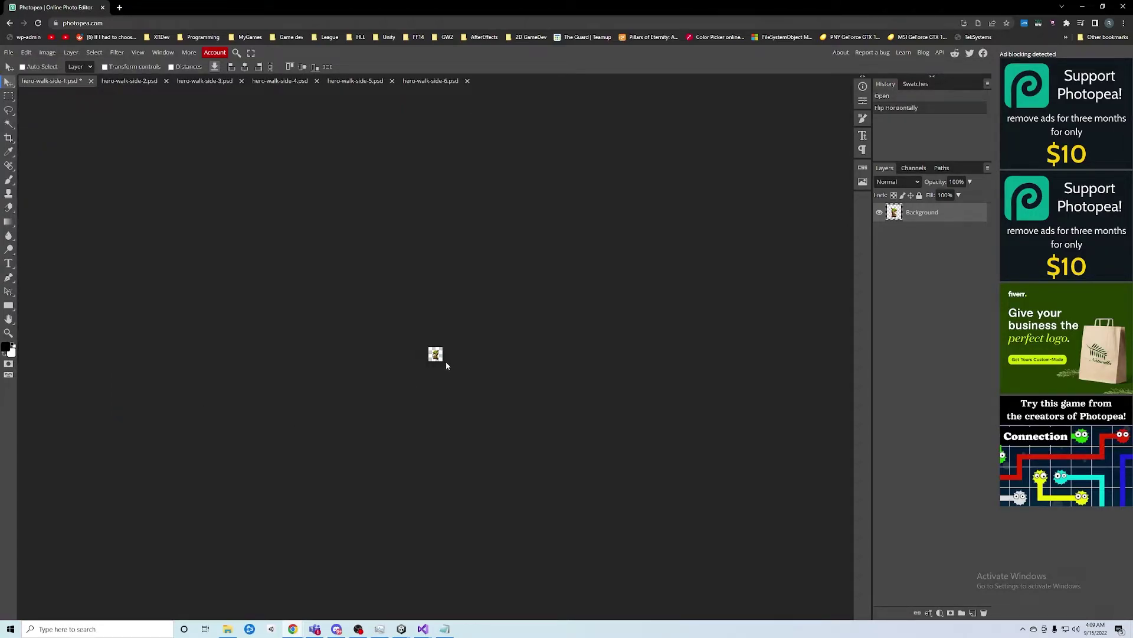
key(ctrl+z)
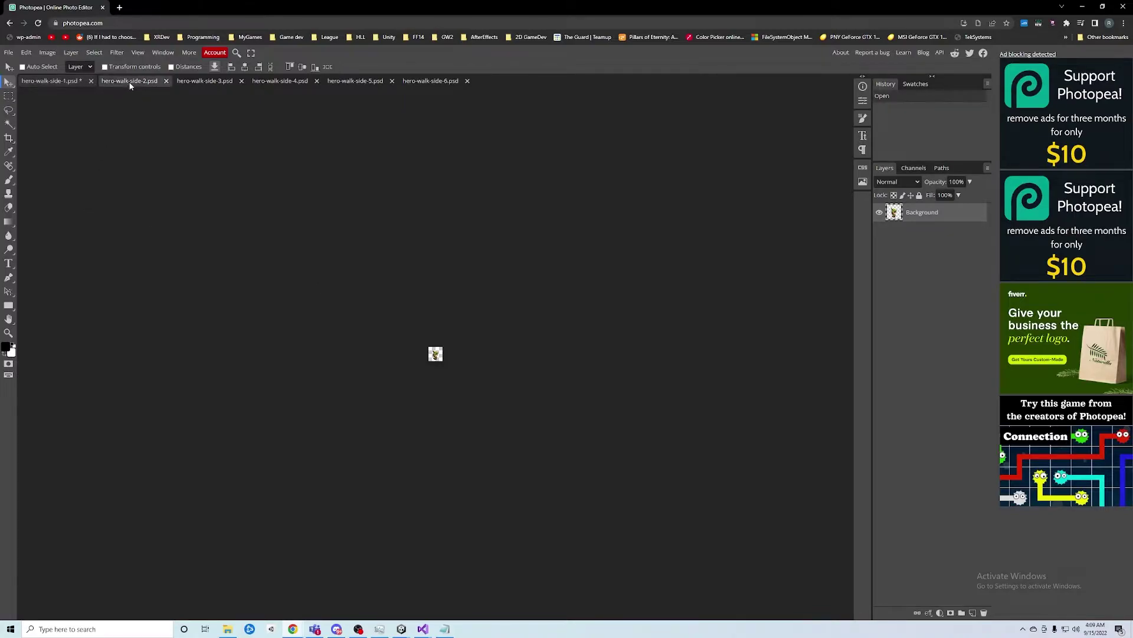
Flip the hero-walk-side-2 and hero-walk-side-3 images horizontally.
click(24, 53)
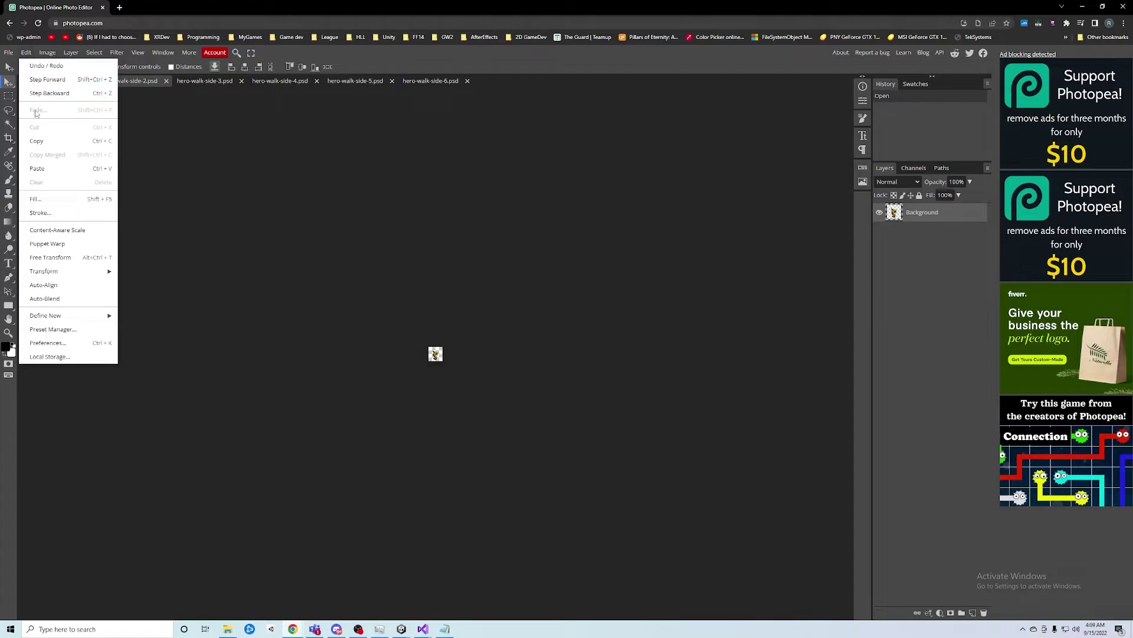
mouse_move(51, 276)
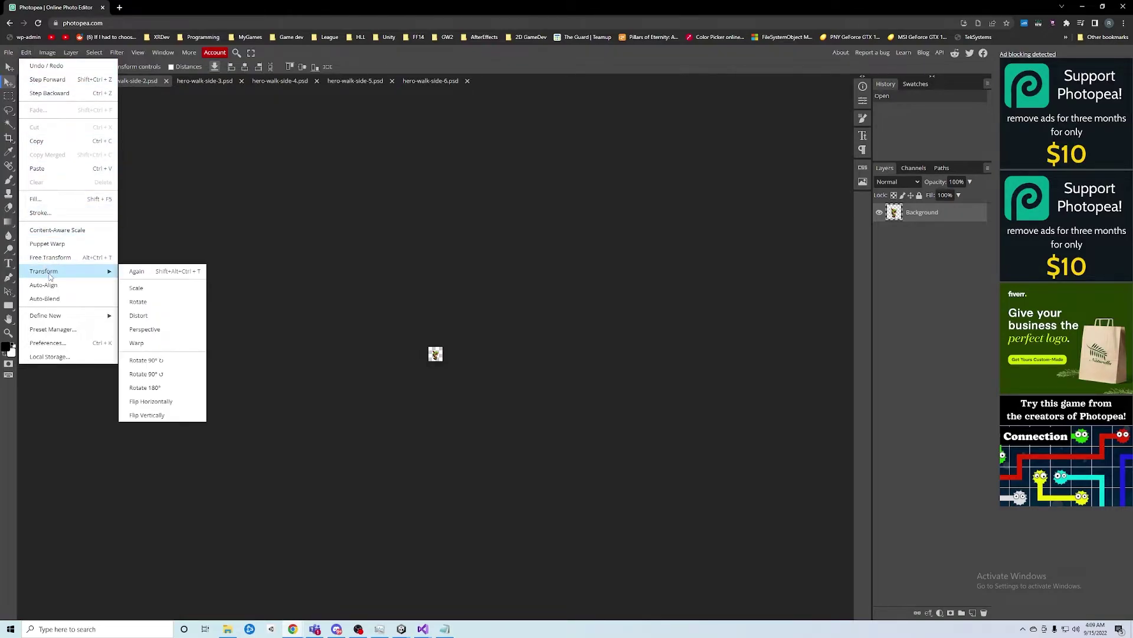
click(178, 404)
click(197, 81)
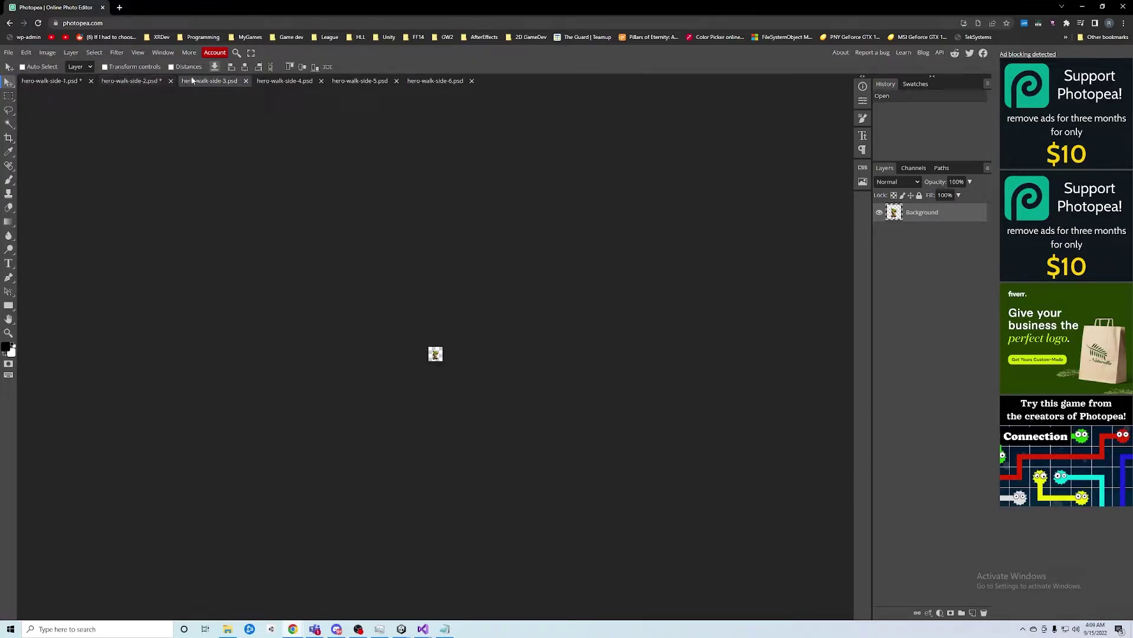
click(25, 52)
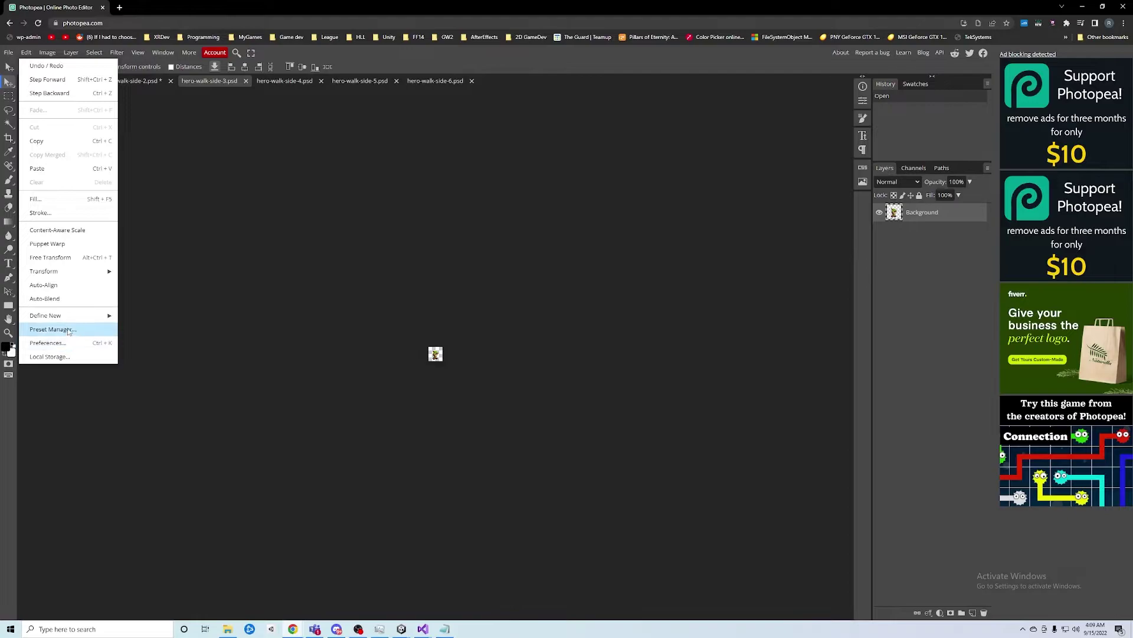
mouse_move(71, 272)
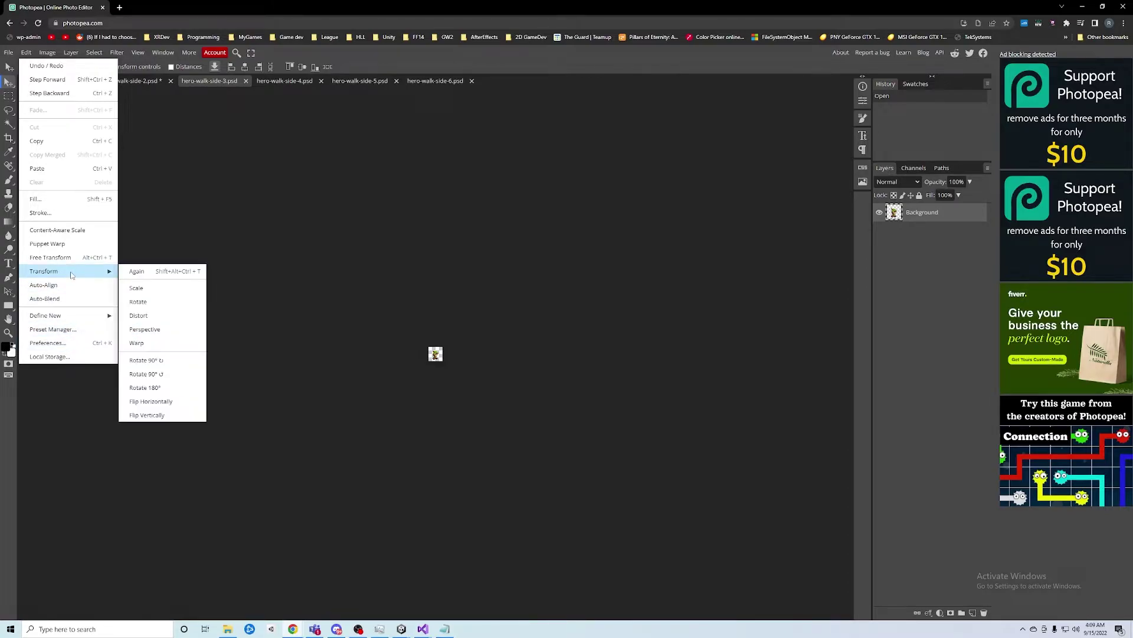
click(179, 403)
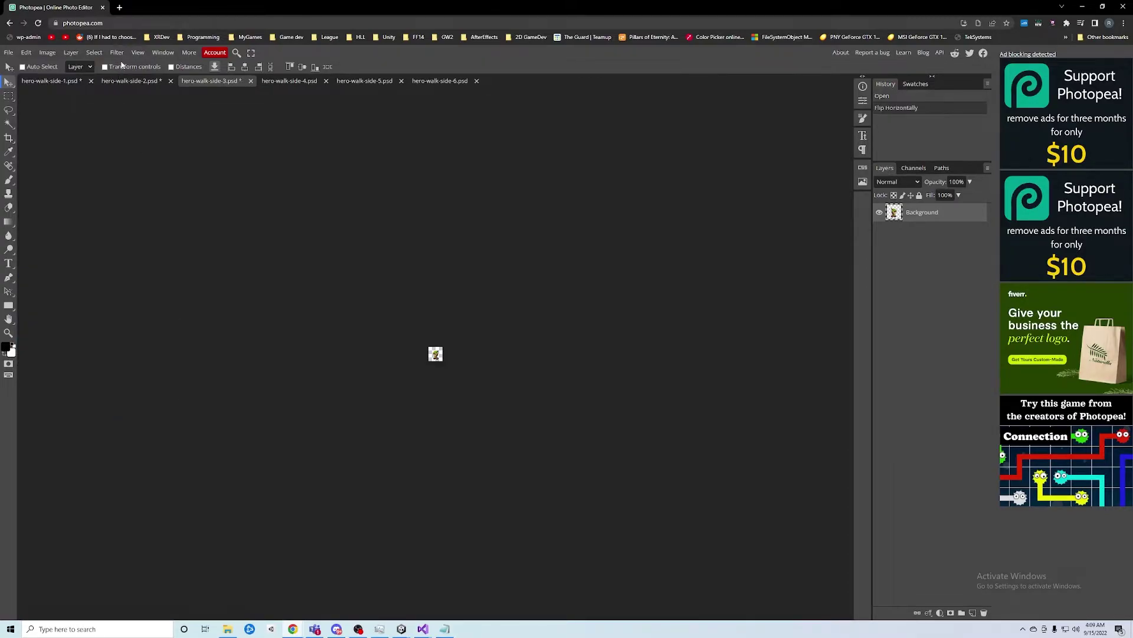
Flip the hero-walk-side-4 and hero-walk-side-5 images horizontally.
click(287, 81)
click(26, 52)
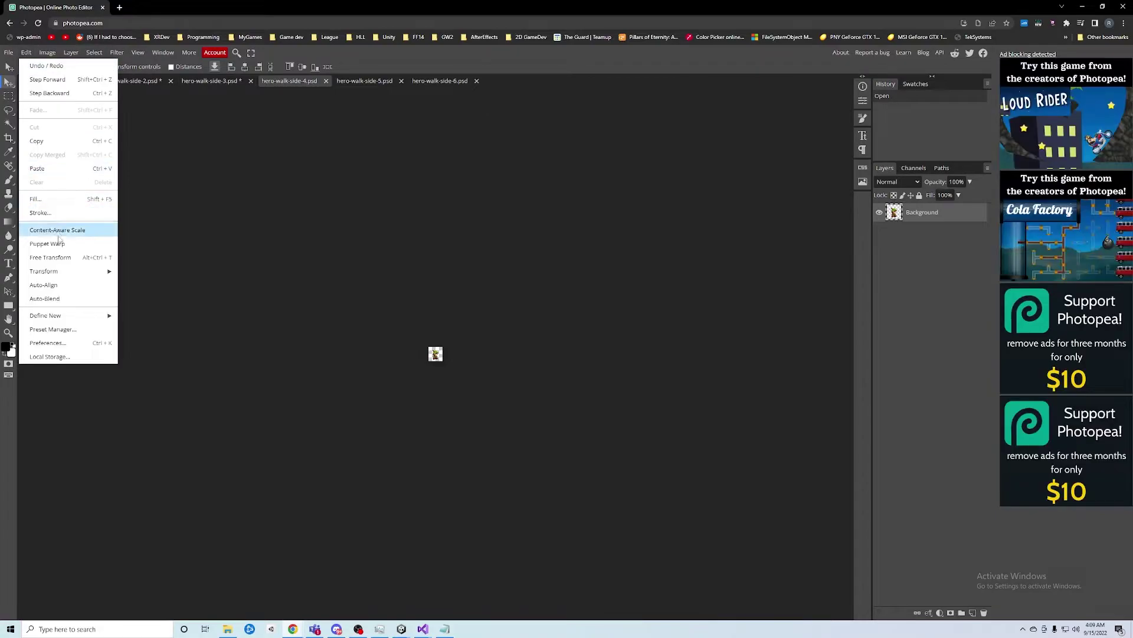
mouse_move(67, 277)
click(180, 403)
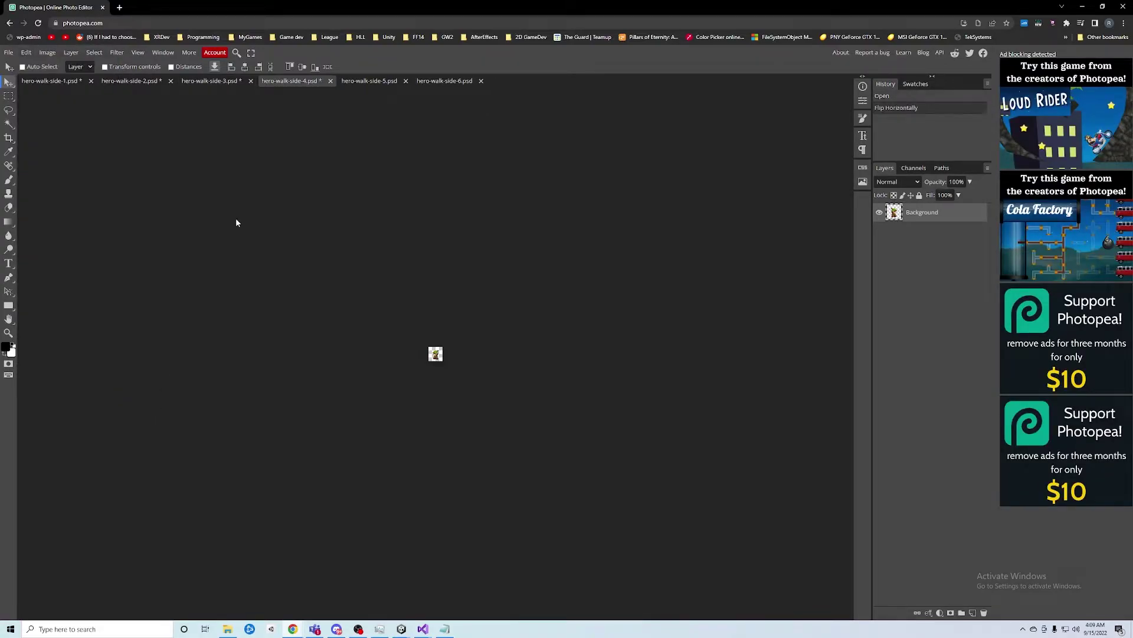
click(369, 81)
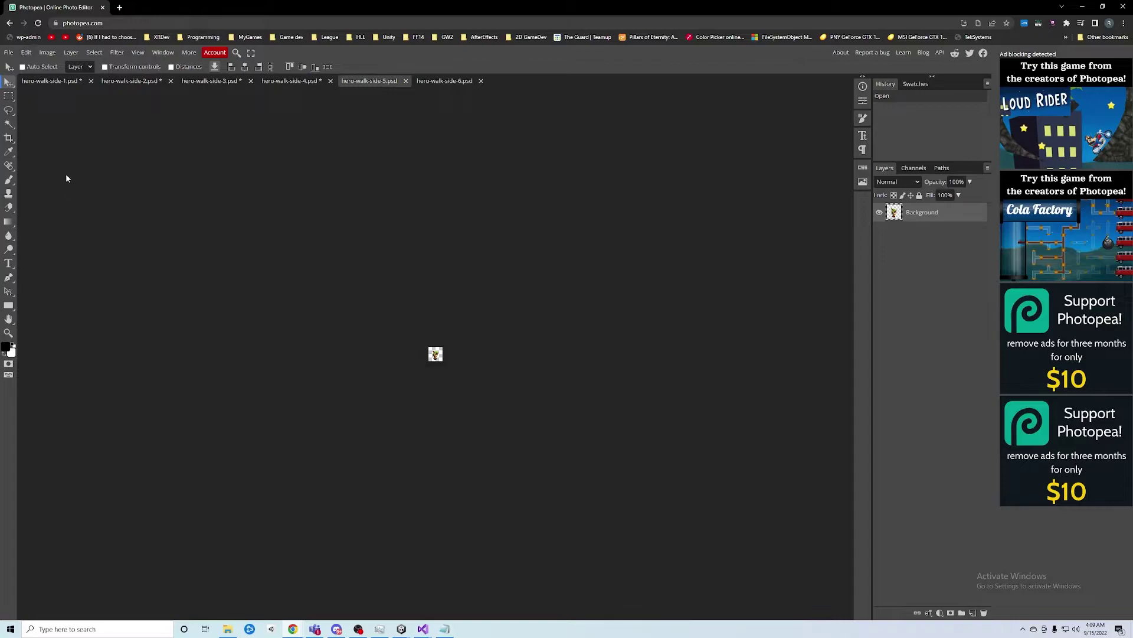
click(26, 52)
mouse_move(61, 272)
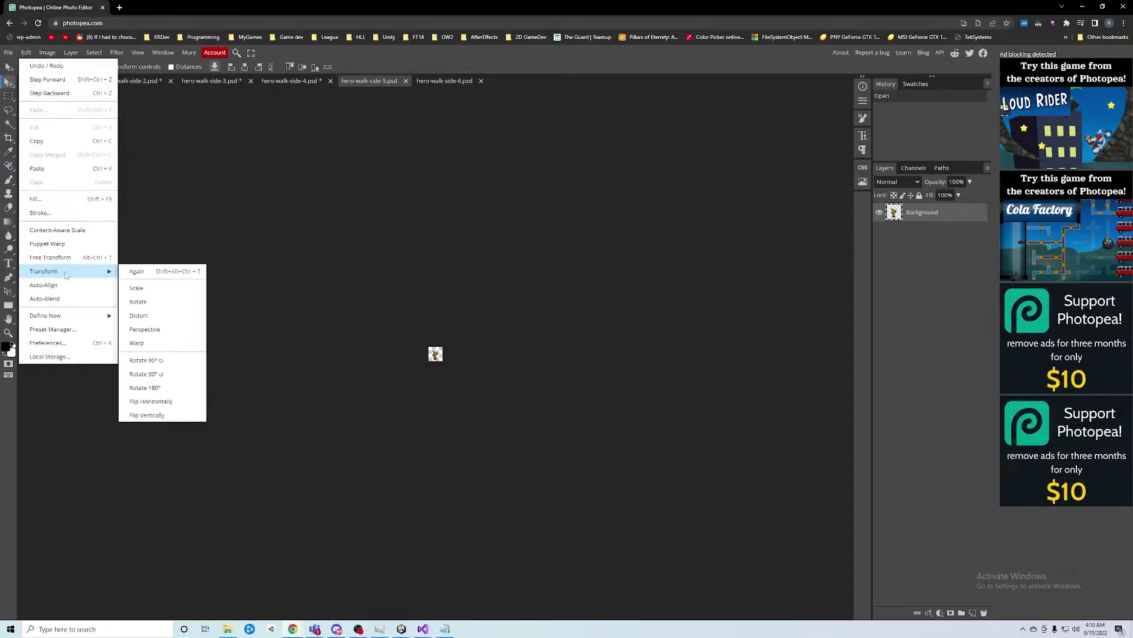
click(185, 401)
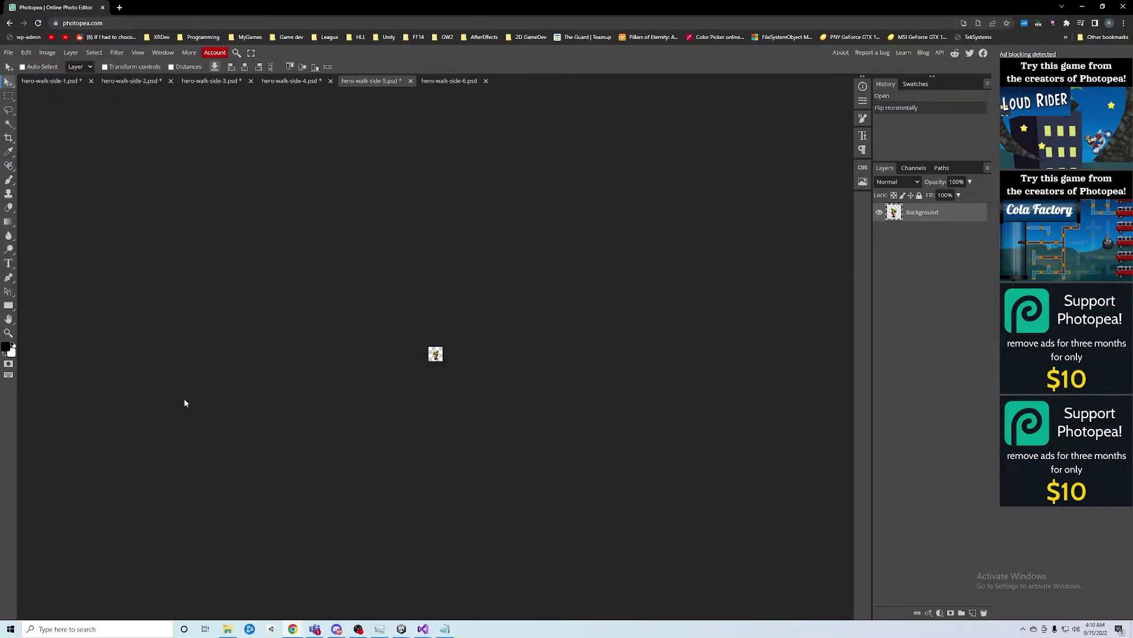
Flip the hero-walk-side-6 image horizontally and return to the hero-walk-side-1 image.
click(432, 81)
click(26, 52)
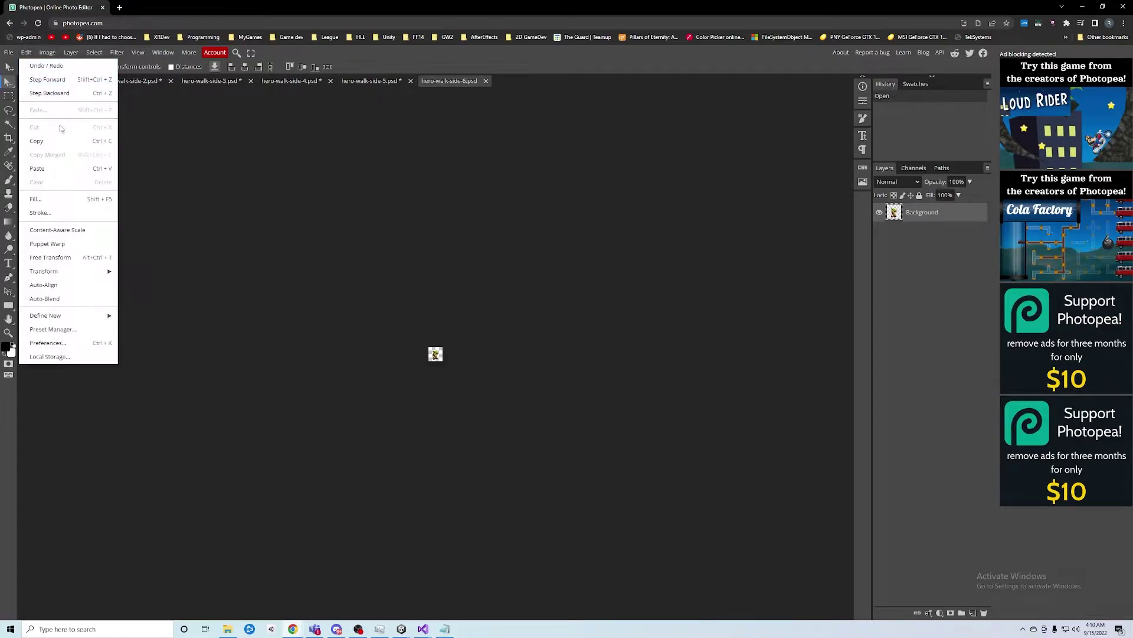
mouse_move(71, 272)
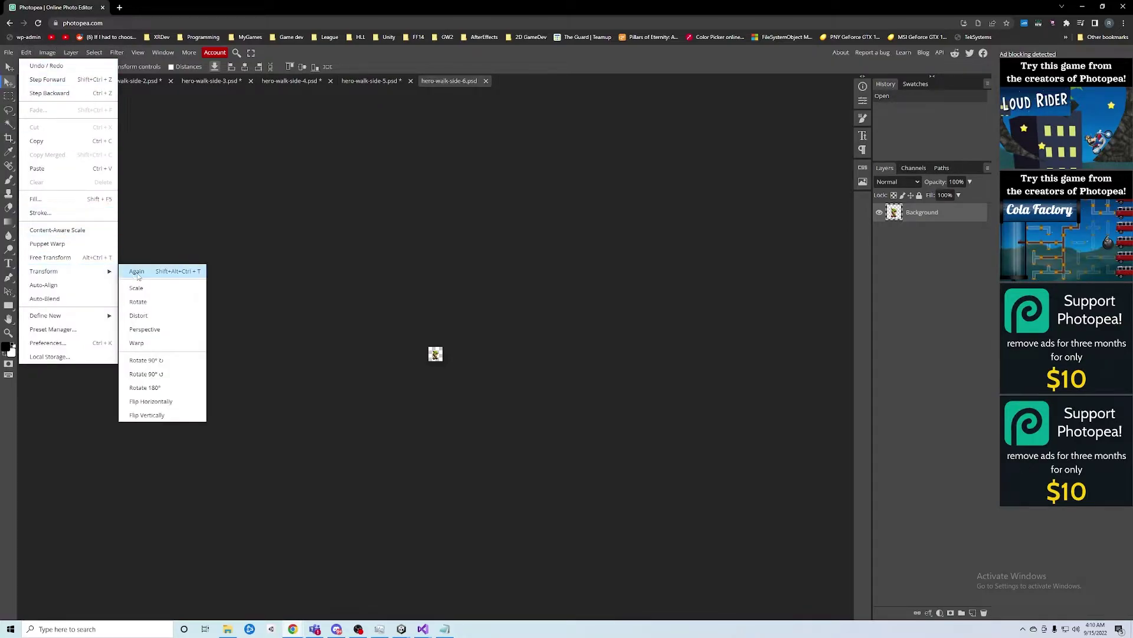
click(151, 401)
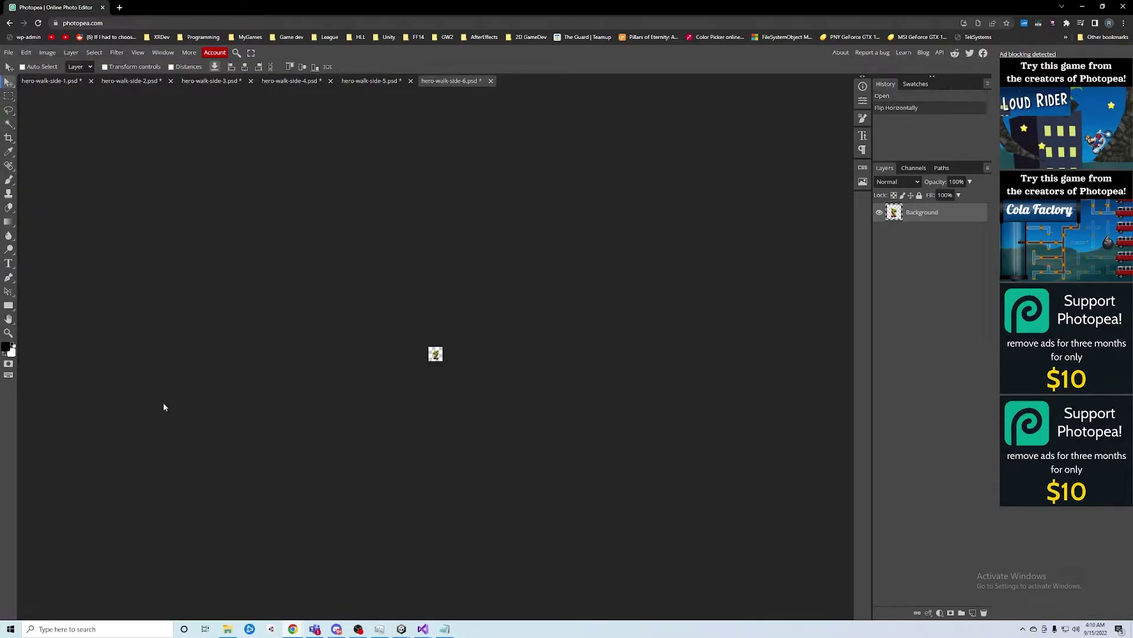
click(50, 81)
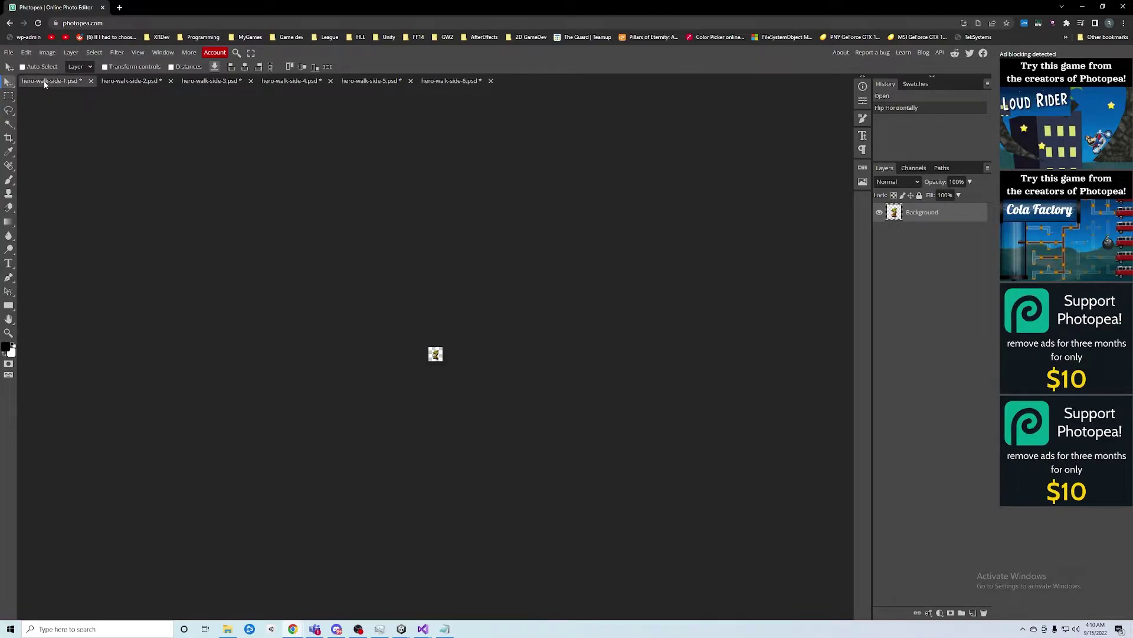
click(120, 81)
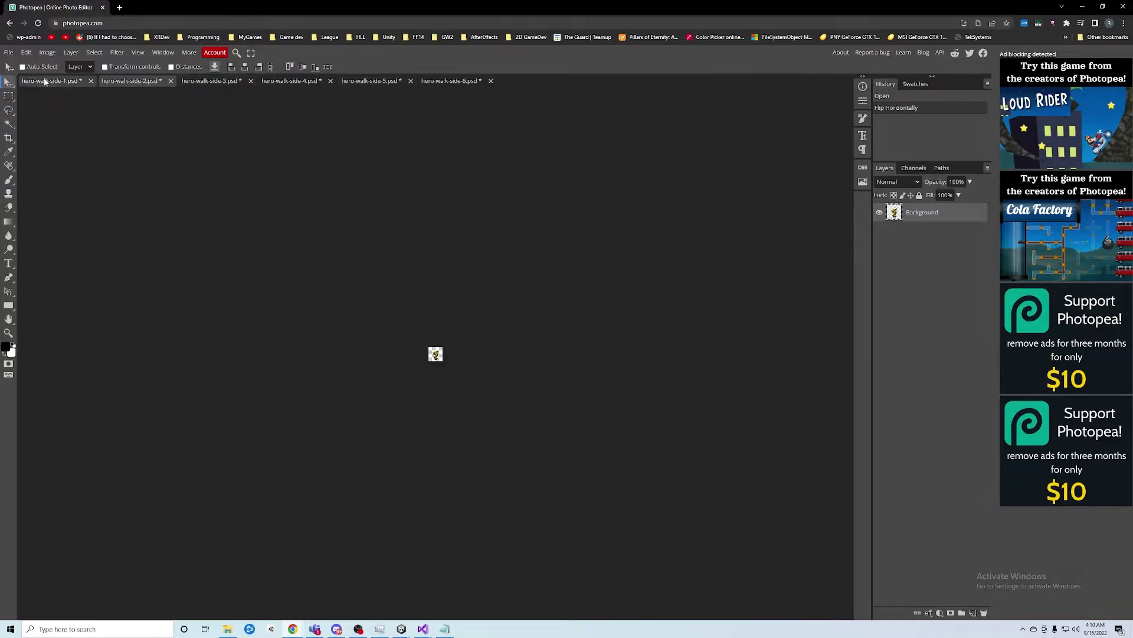
click(45, 81)
click(8, 53)
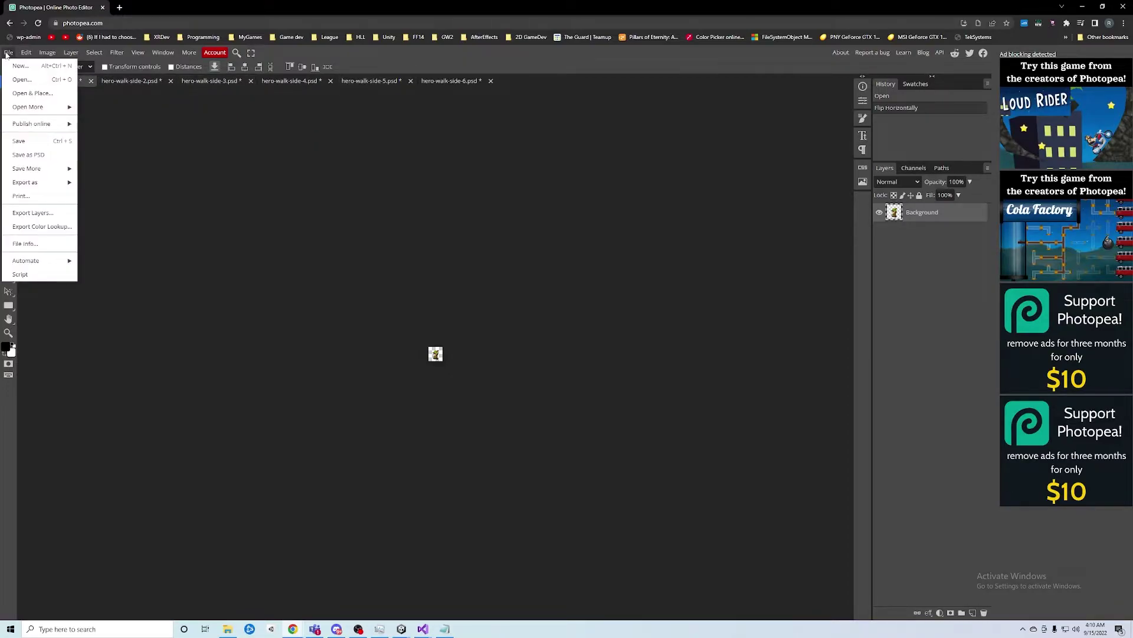
mouse_move(53, 186)
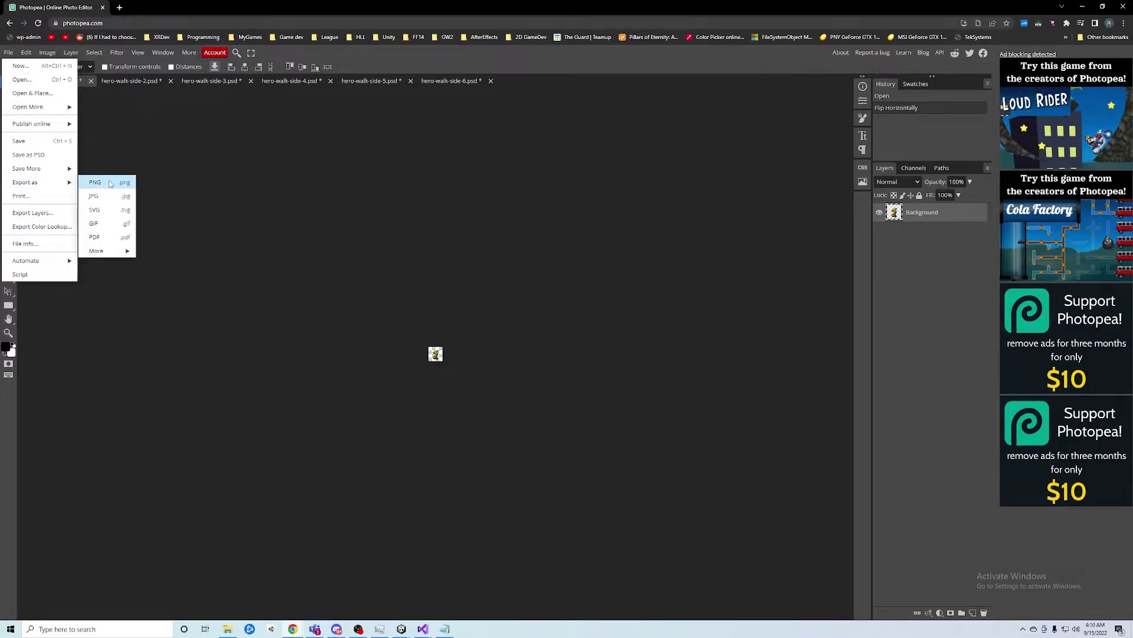
click(110, 183)
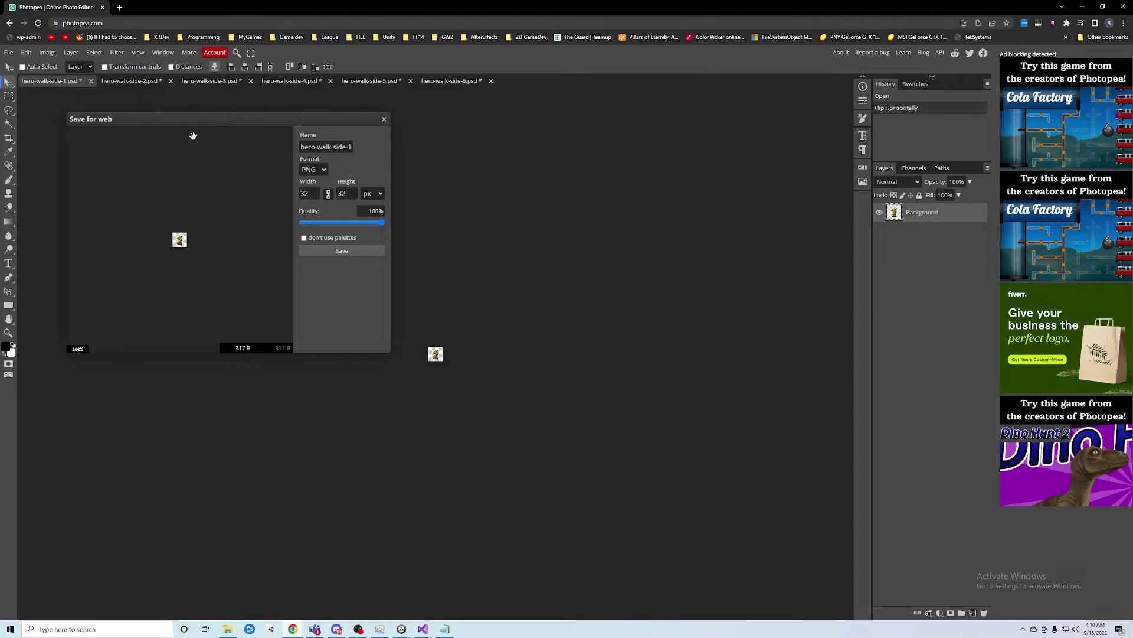
click(384, 120)
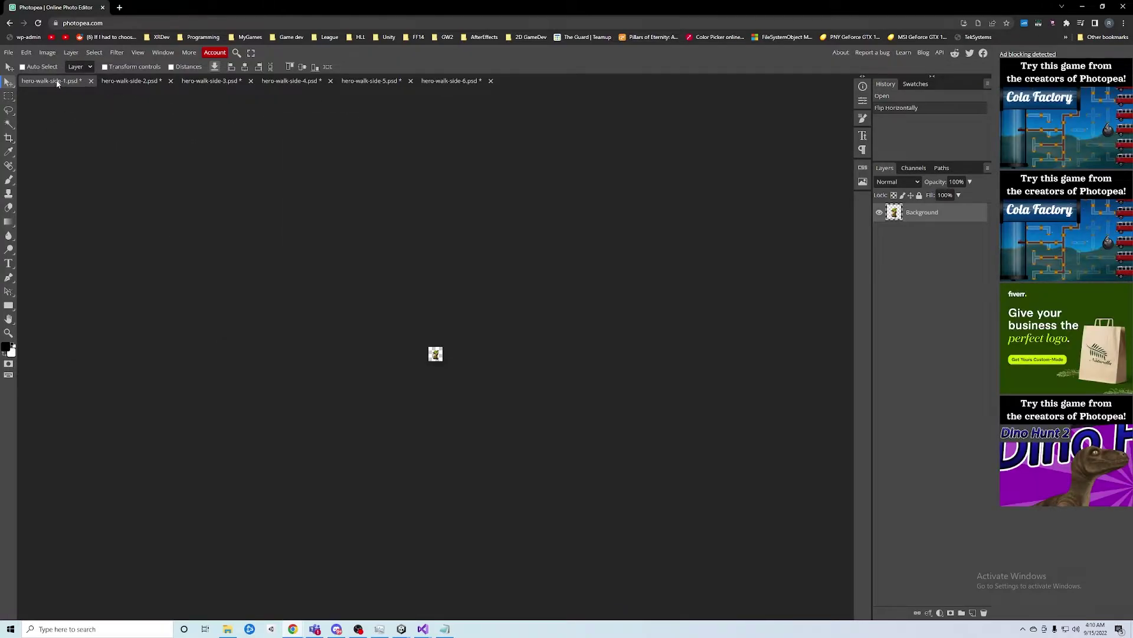
Export the flipped first image as a PNG named hero-walk-side-1-flipped and dismiss the ad blocker notice.
click(8, 53)
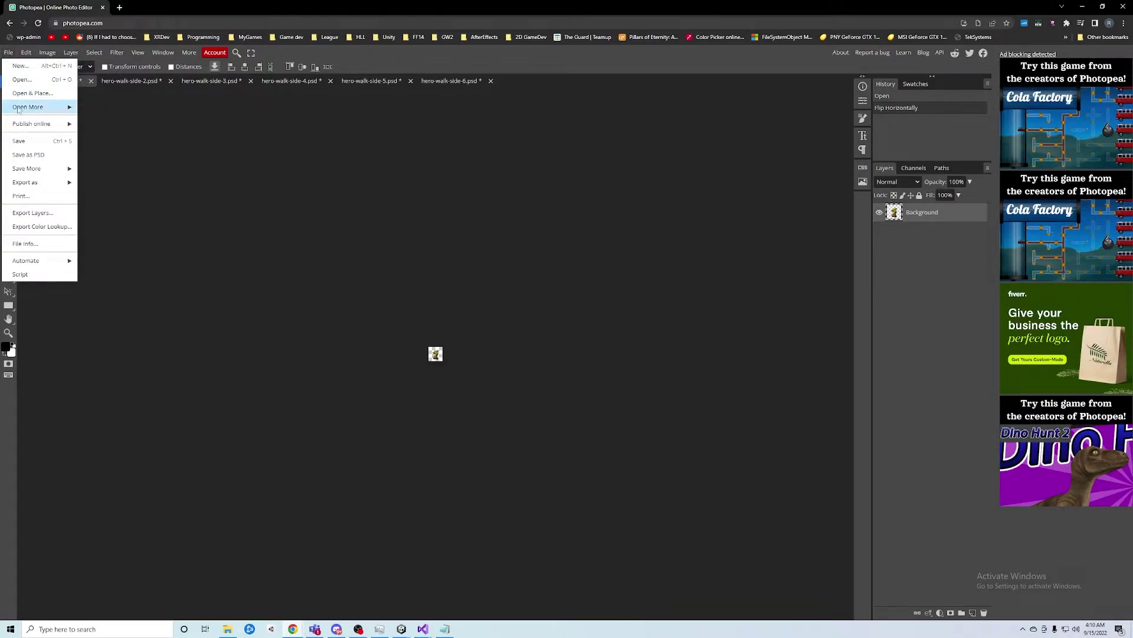
mouse_move(31, 187)
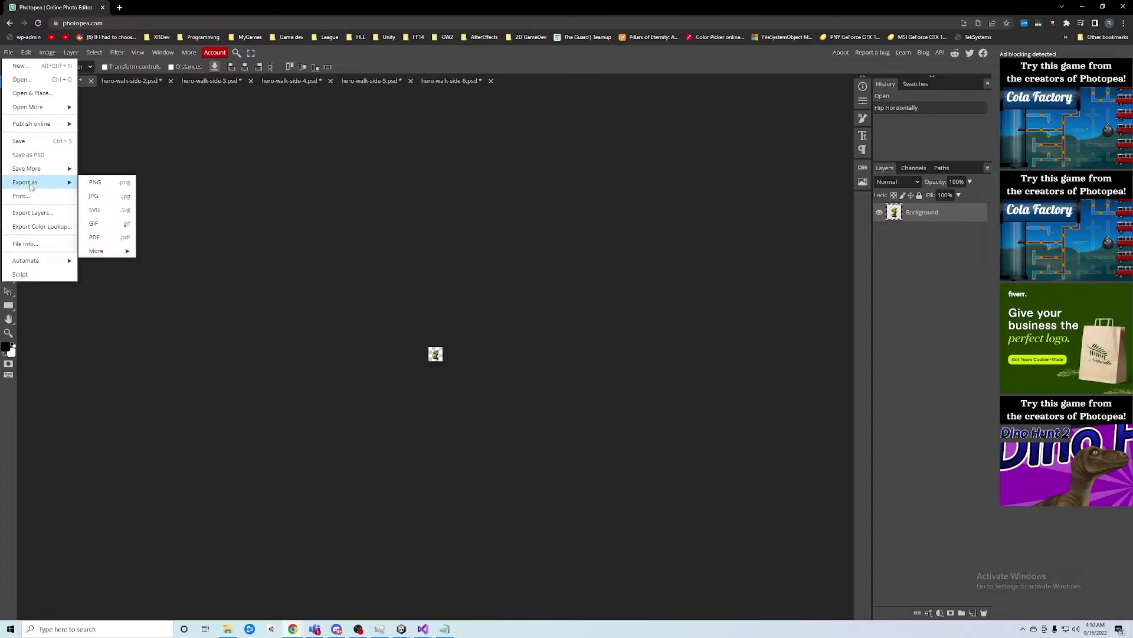
click(98, 182)
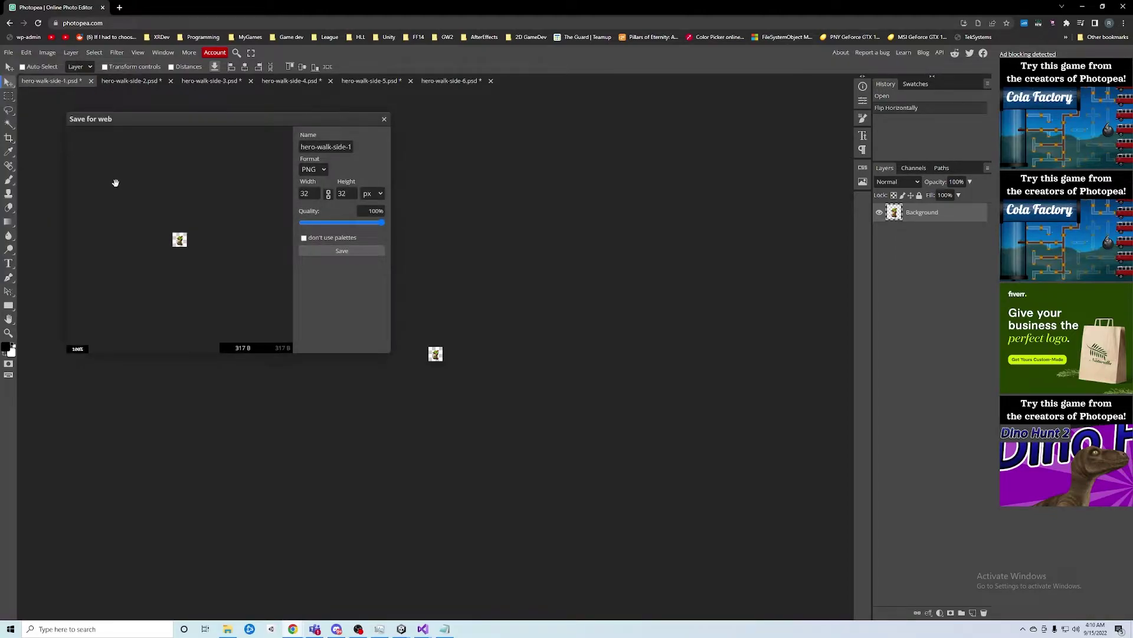
click(352, 147)
text(_)
key(BackSpace)
text(-flipped)
click(338, 250)
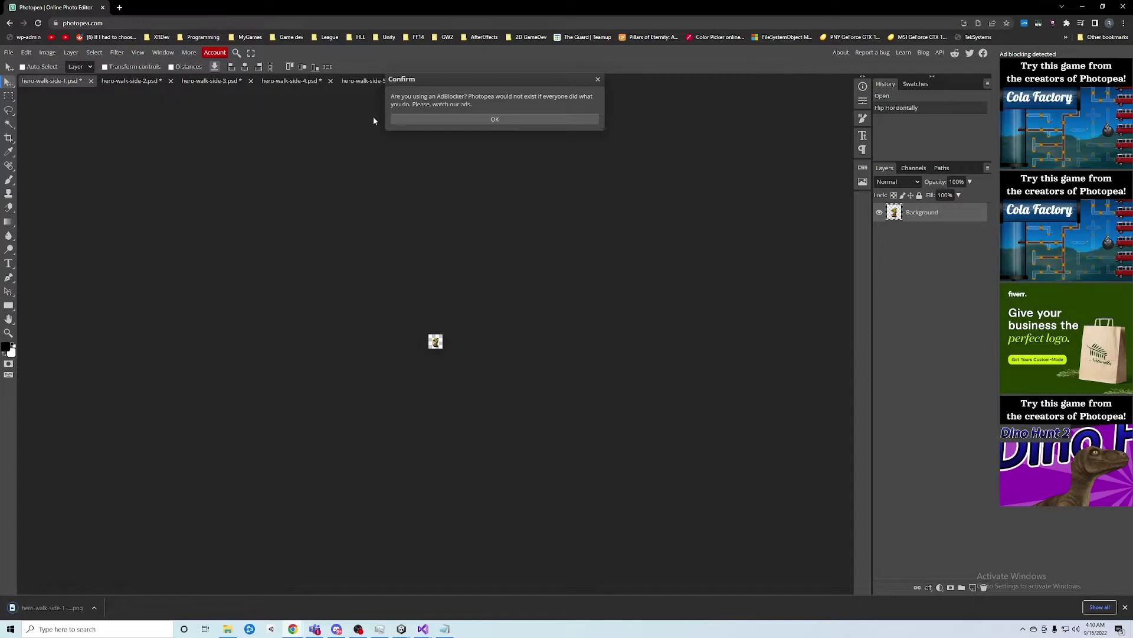
click(597, 81)
Export the flipped hero-walk-side-2 image as a PNG named hero-walk-side-2-flipped.
click(133, 81)
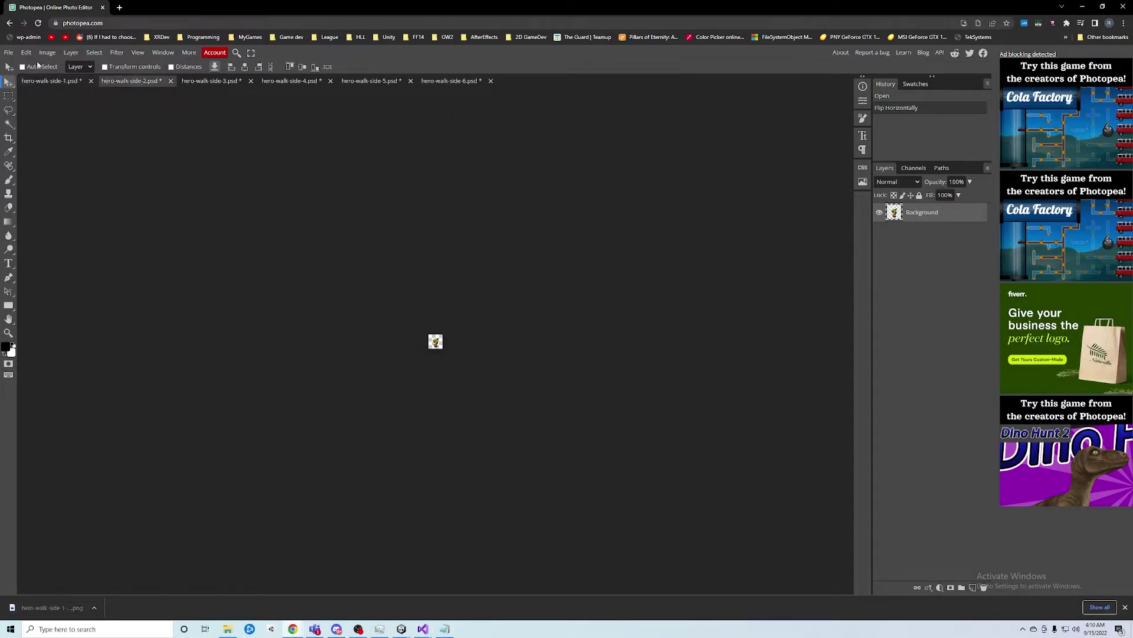
click(8, 55)
mouse_move(59, 182)
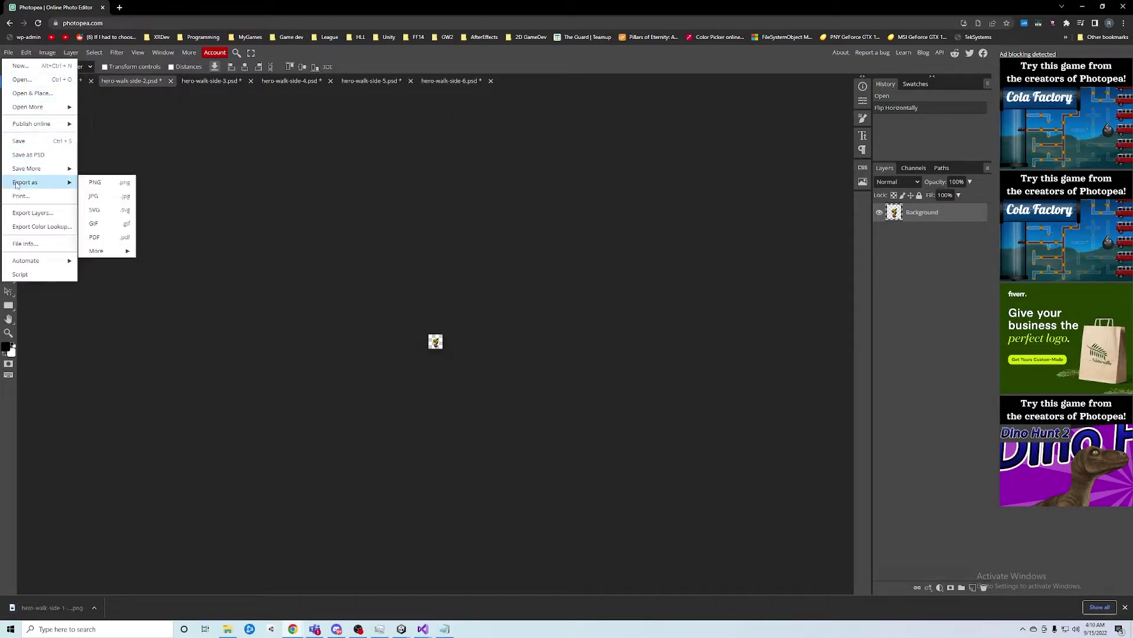
click(116, 185)
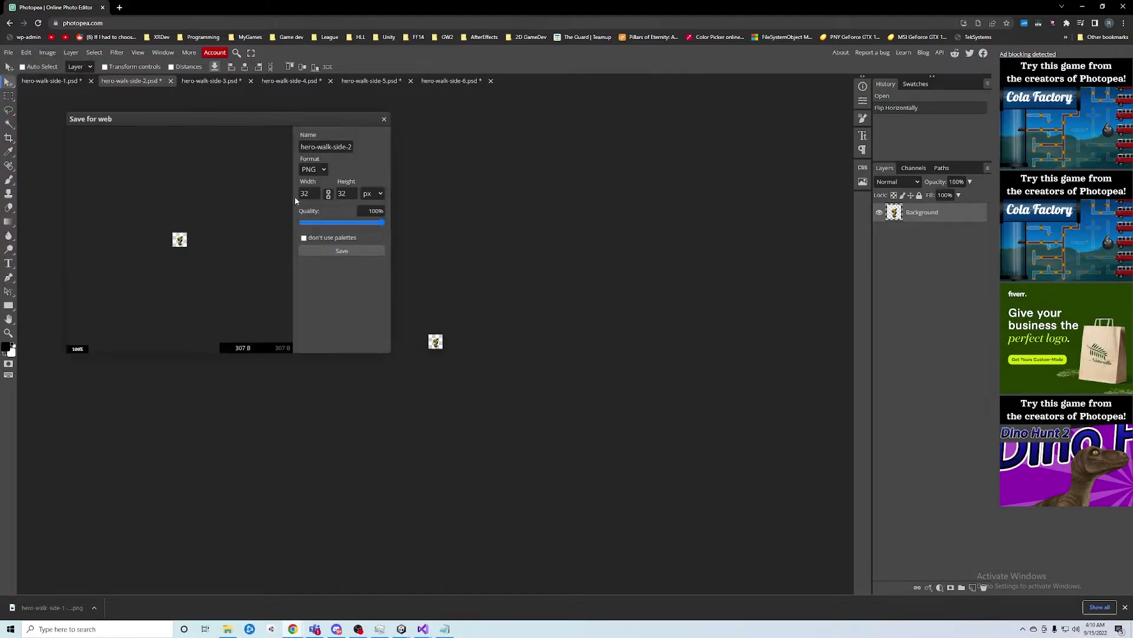
click(353, 147)
text(-flipped)
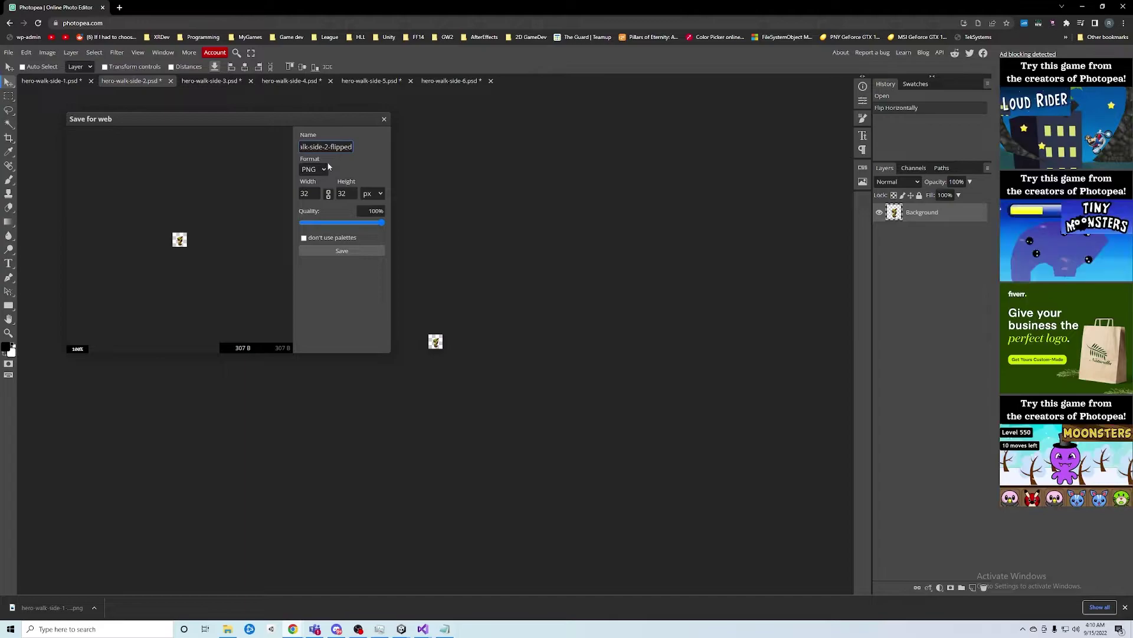
click(323, 248)
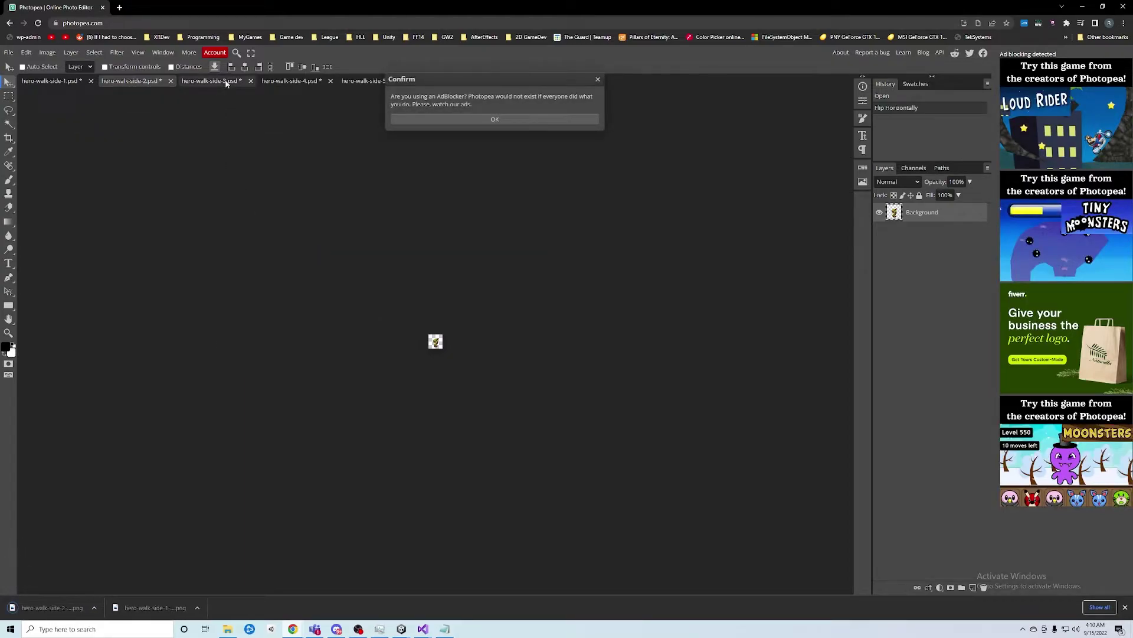
Export the second image once more as a PNG under the name hero-walk-side-2-flipped.
click(9, 52)
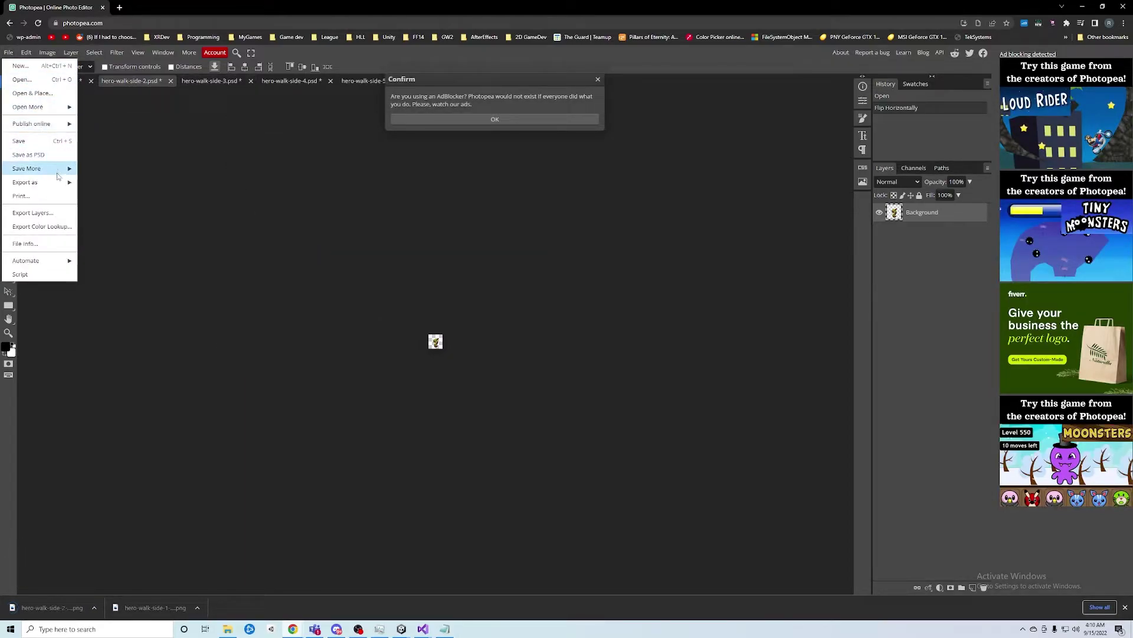
mouse_move(58, 184)
click(120, 183)
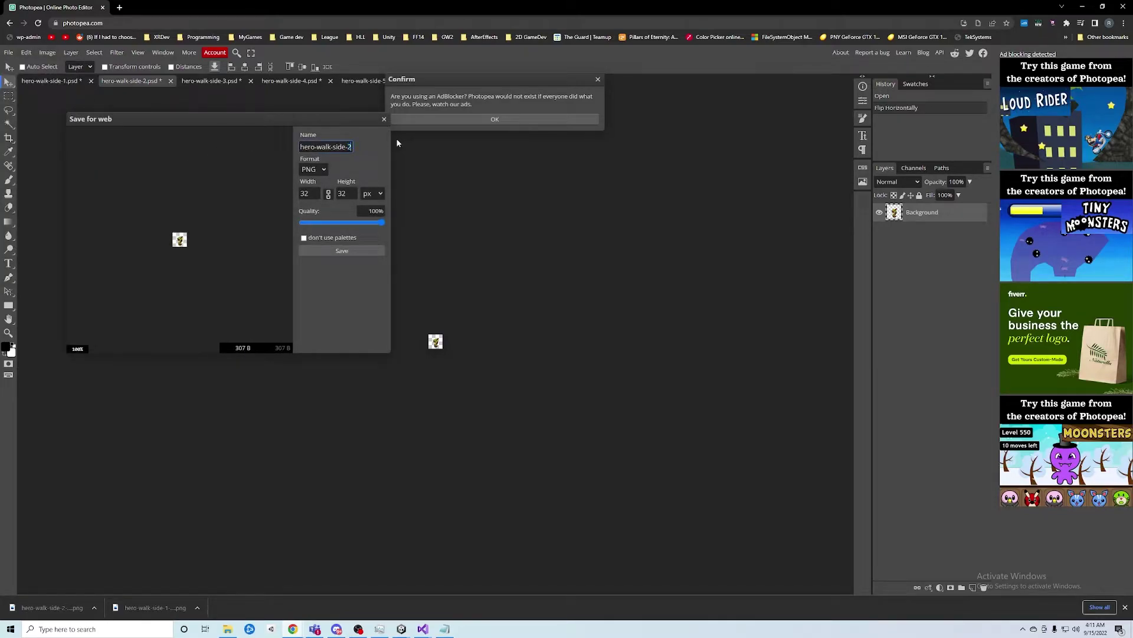
text(-flipped)
click(354, 250)
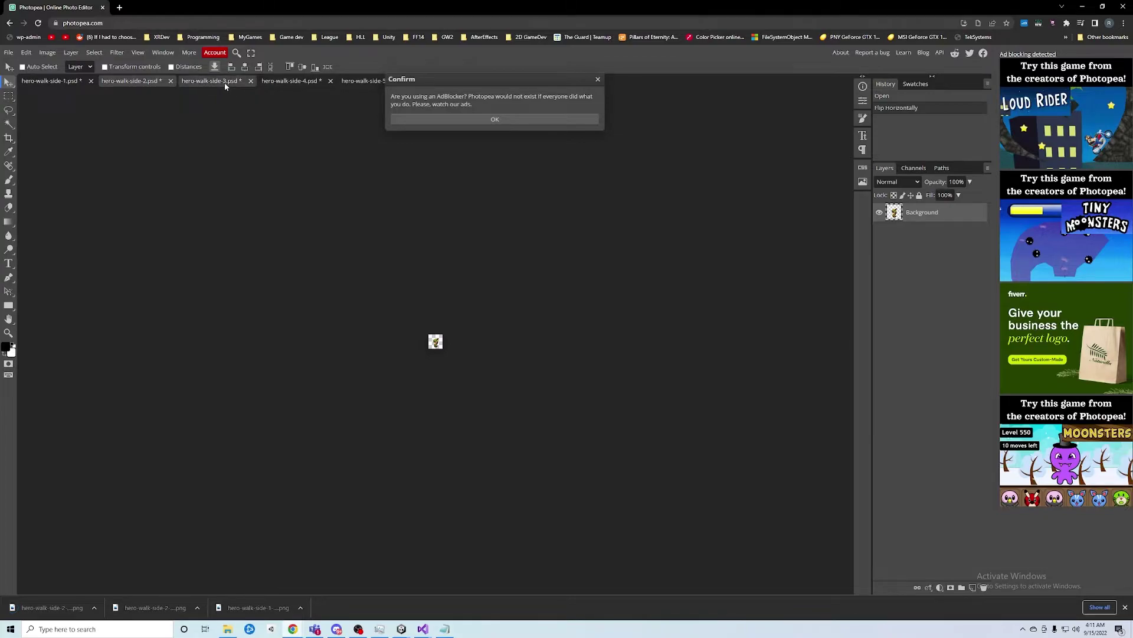
Export the flipped hero-walk-side-3 image as a PNG named hero-walk-side-3-flipped, dismissing the ad blocker notices.
click(597, 78)
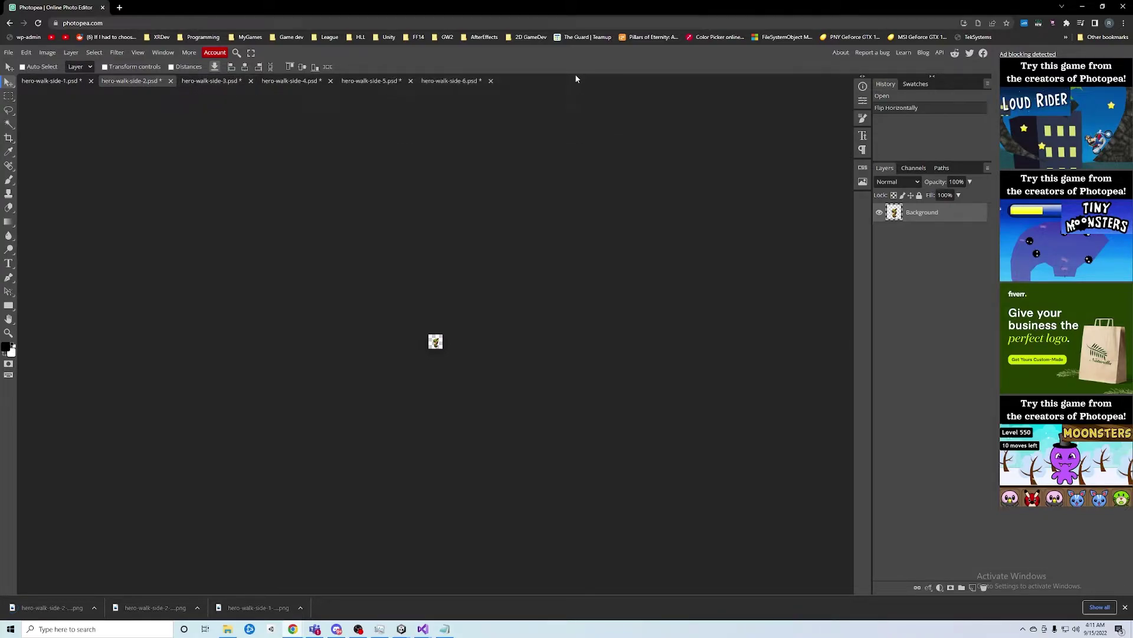
click(227, 83)
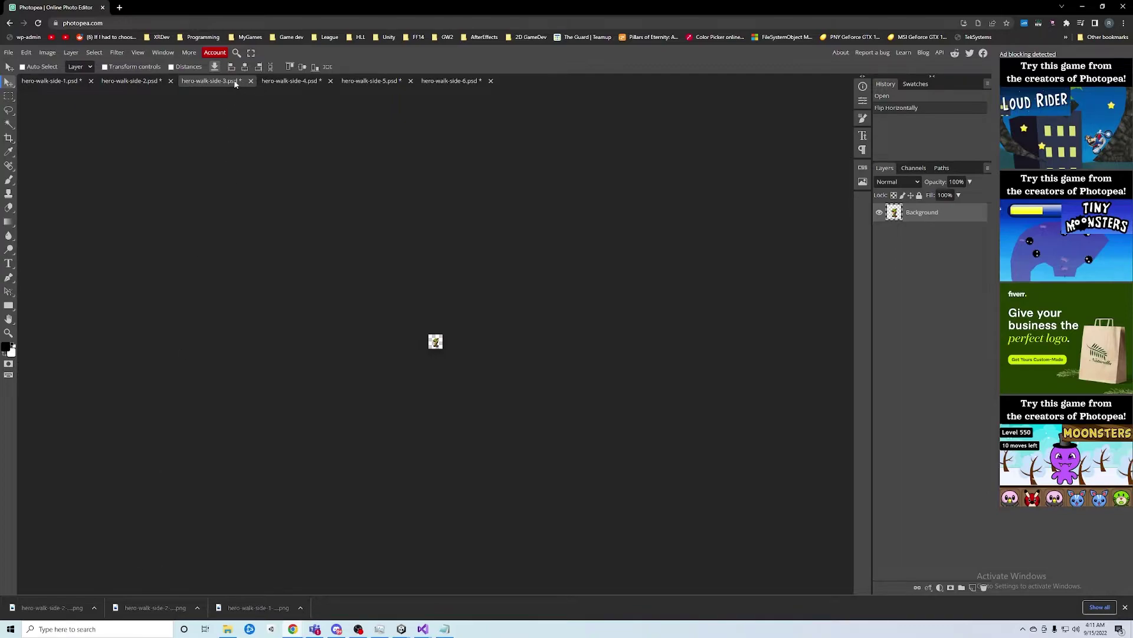
click(8, 52)
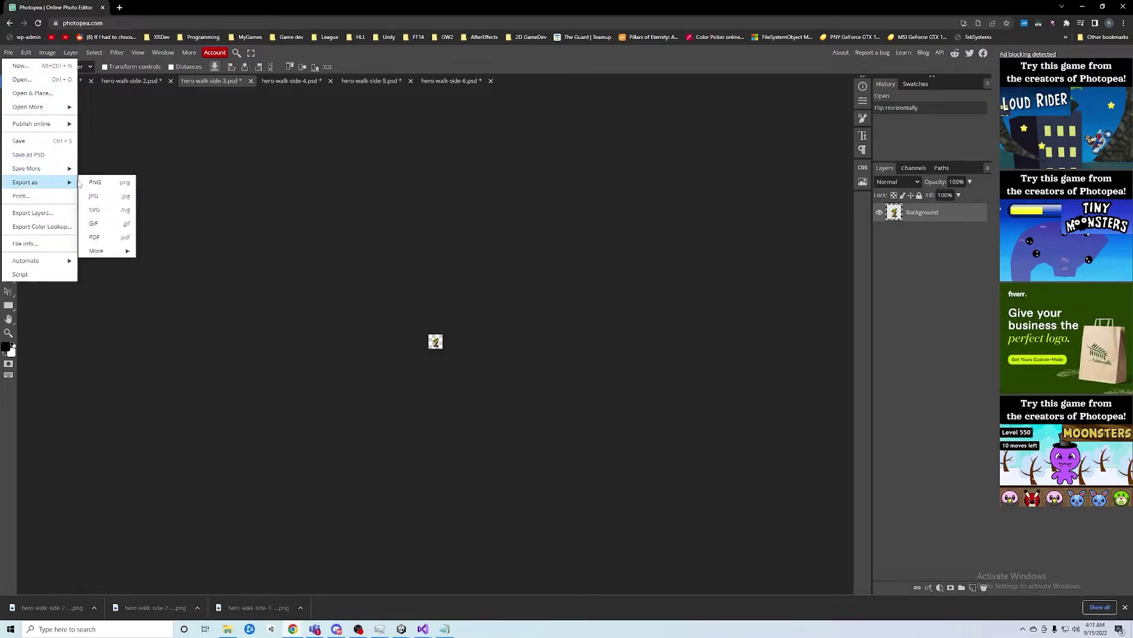
click(94, 182)
click(353, 183)
drag(333, 147, 389, 151)
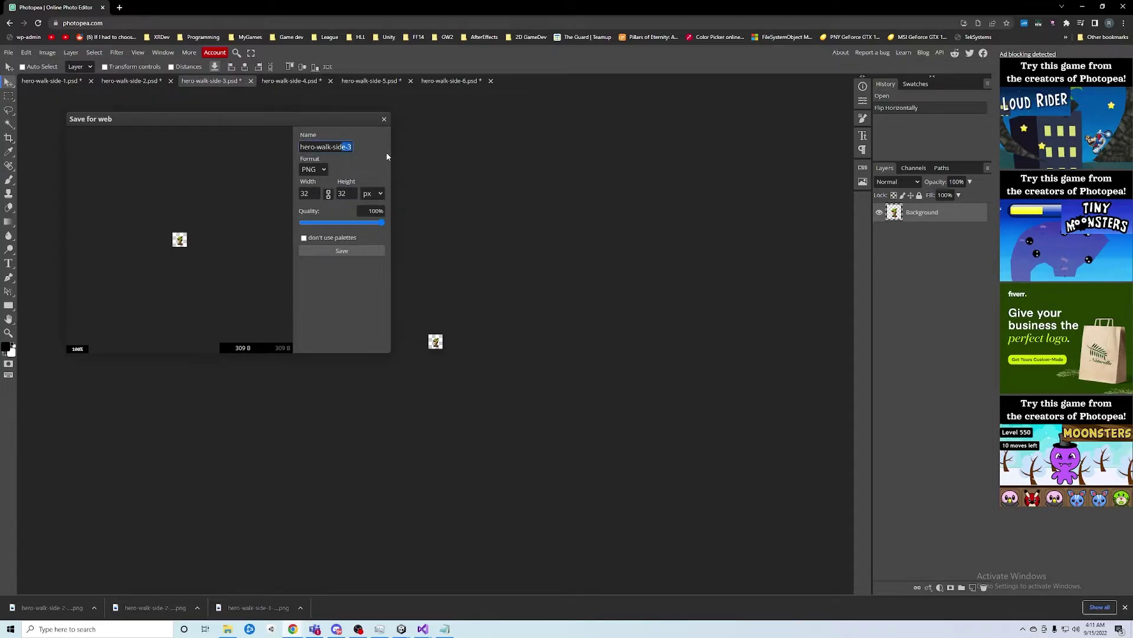
key(Right)
text(-flipped)
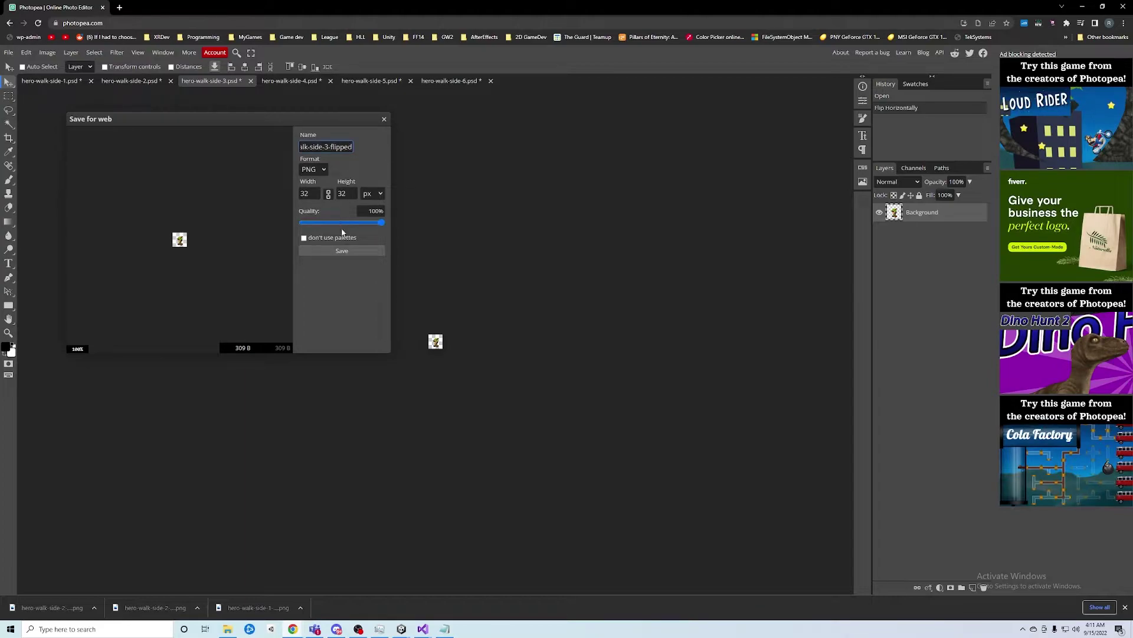
click(335, 250)
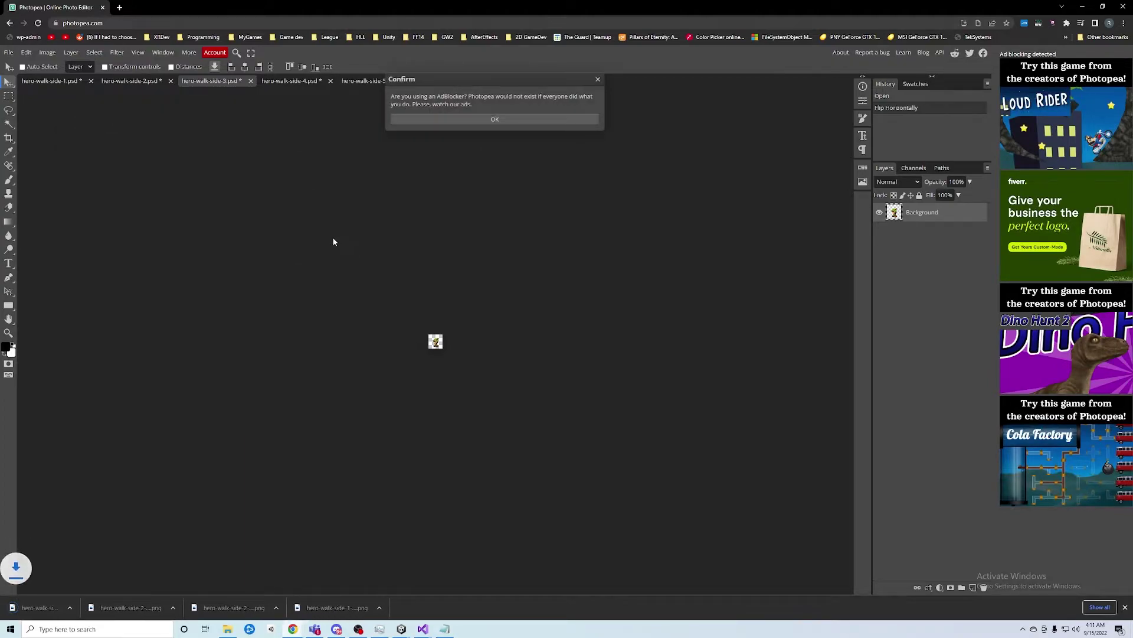
click(597, 81)
Export the flipped hero-walk-side-4 image as a PNG named hero-walk-side-4-flipped and dismiss the ad blocker notice.
click(307, 82)
click(8, 52)
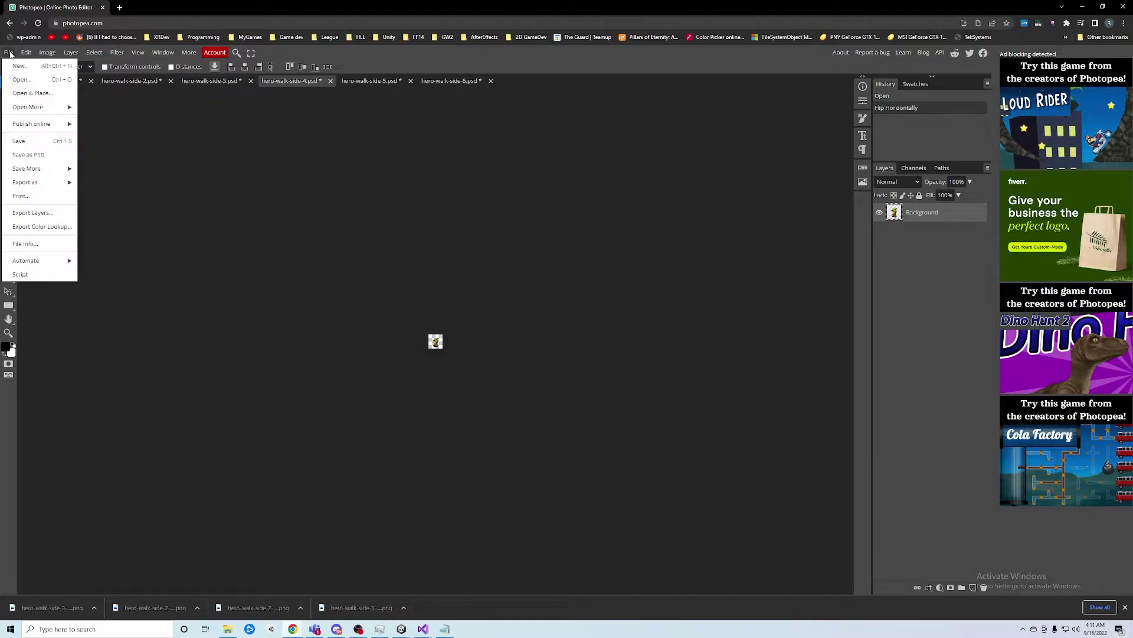
mouse_move(53, 182)
click(111, 187)
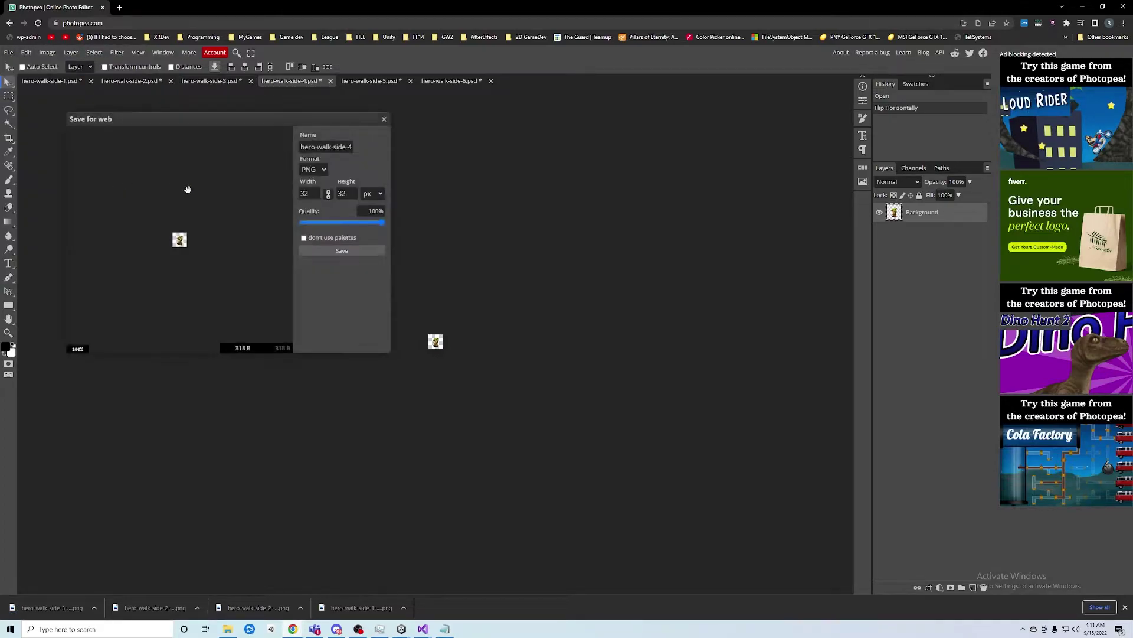
click(352, 146)
text(-flipped)
click(342, 250)
click(598, 79)
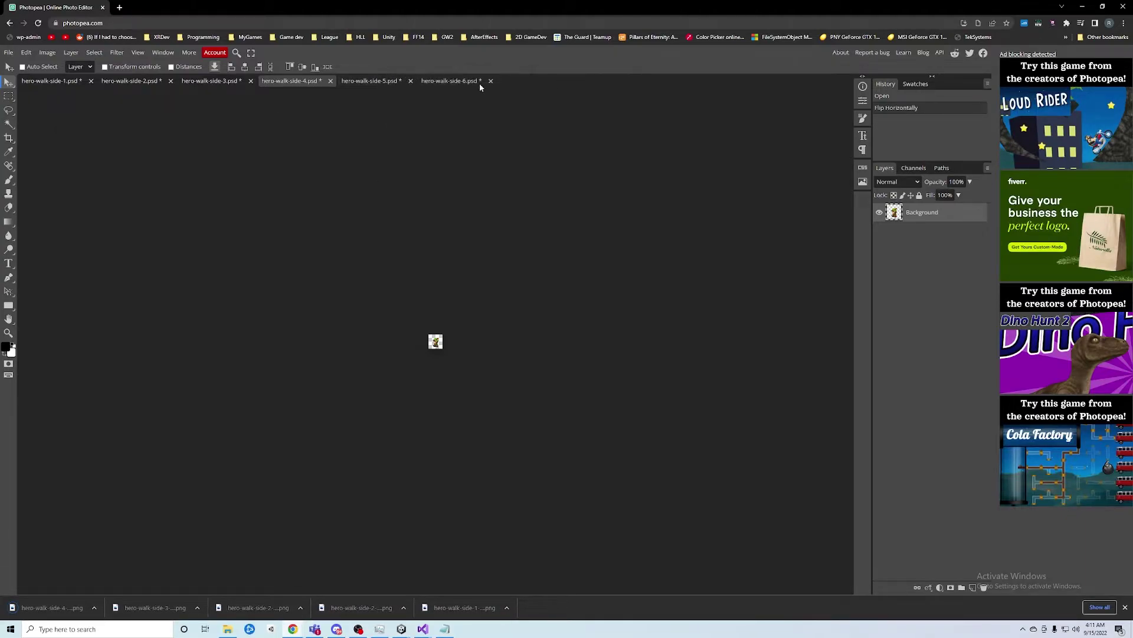
Export the flipped hero-walk-side-5 image as a PNG named hero-walk-side-5-flipped.
click(370, 81)
click(16, 52)
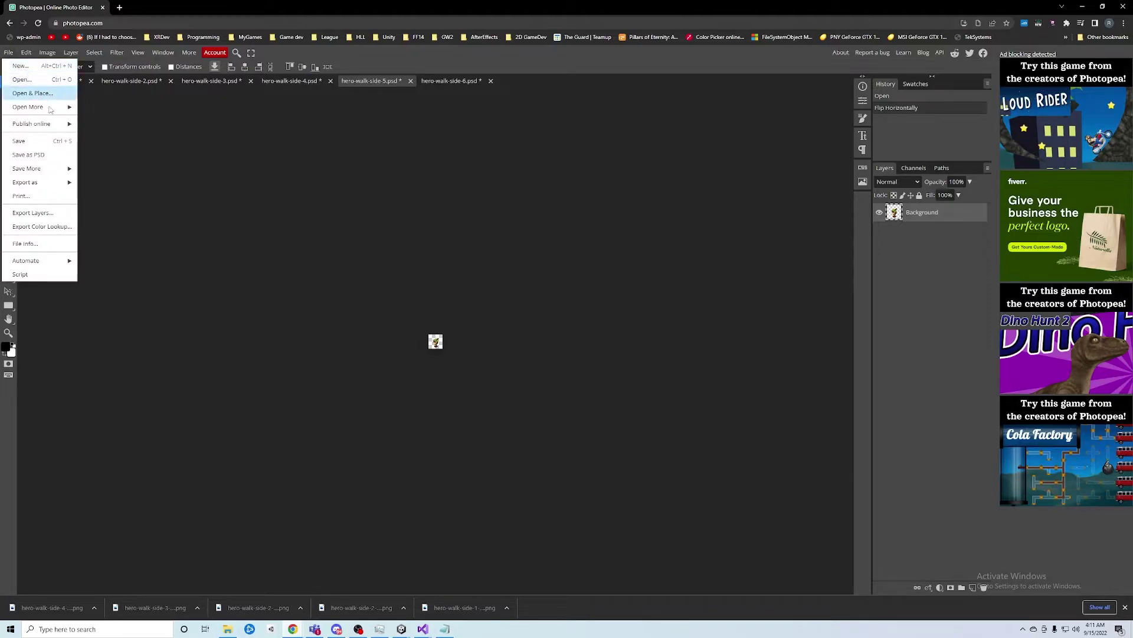
mouse_move(51, 178)
click(97, 176)
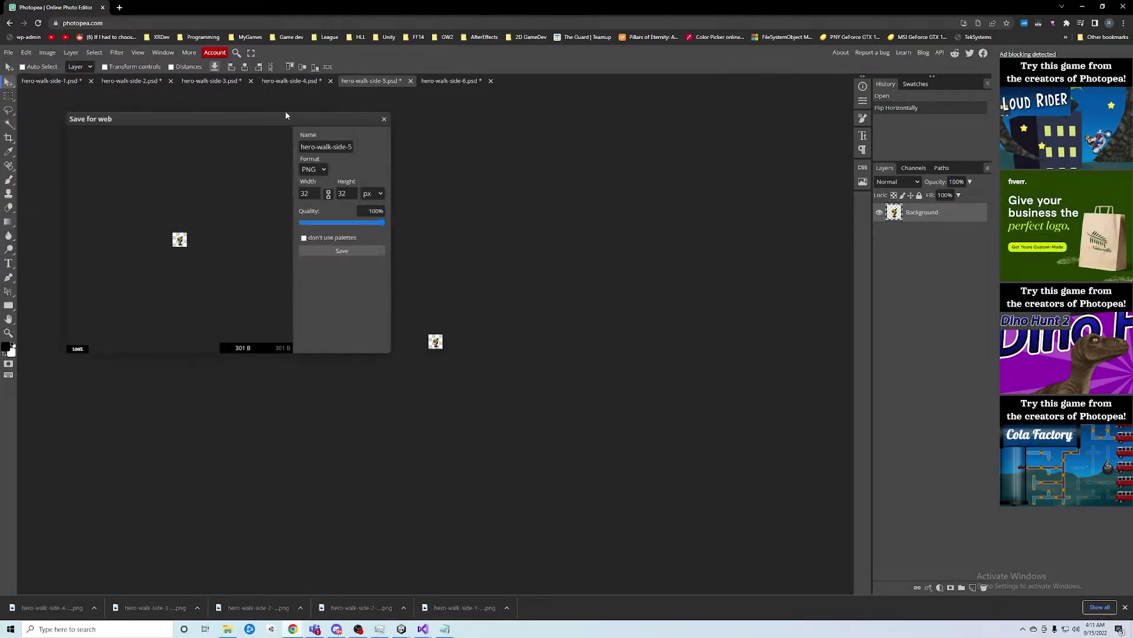
click(349, 147)
text(-fl)
key(BackSpace)
key(BackSpace)
key(BackSpace)
click(342, 251)
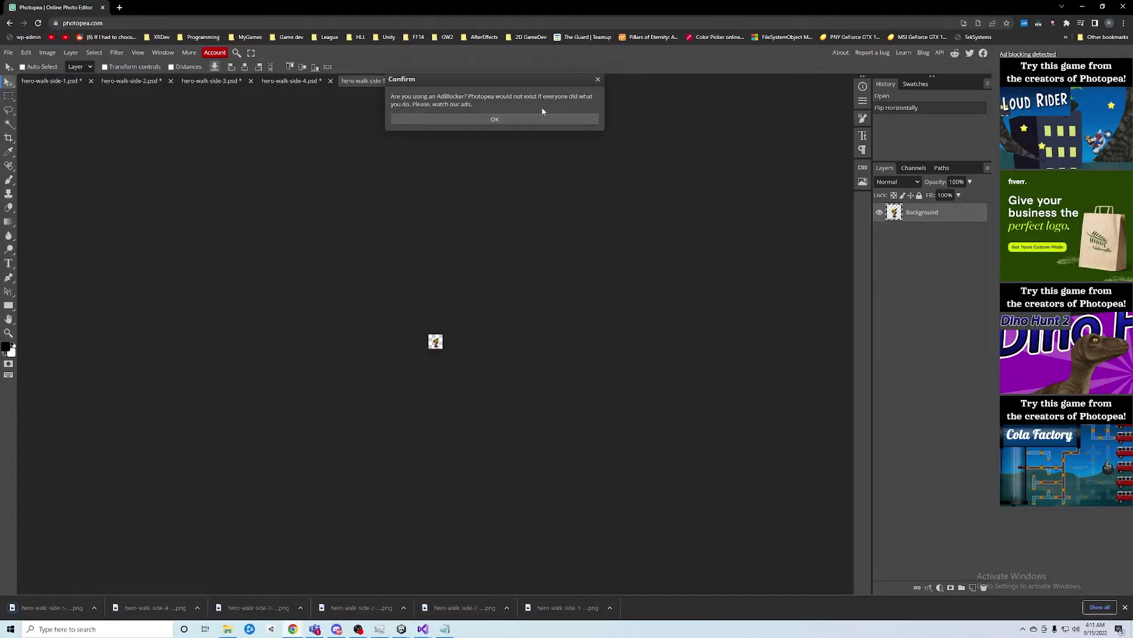
Export the flipped hero-walk-side-6 image as a PNG named hero-walk-side-6-flipped and dismiss the ad blocker notice.
click(456, 81)
click(8, 52)
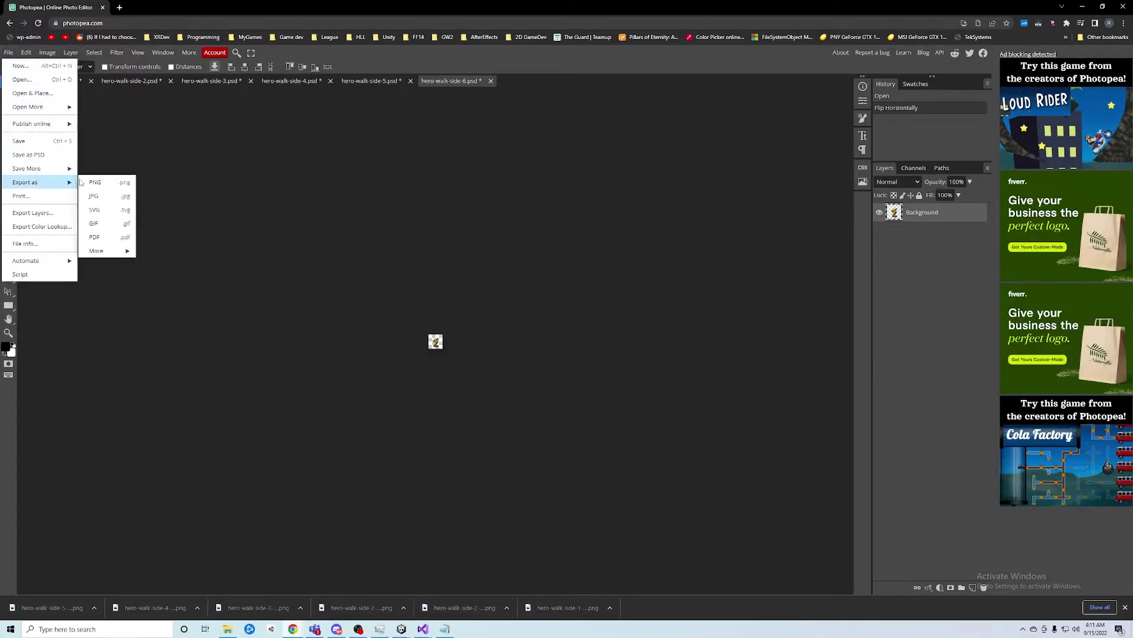
click(94, 182)
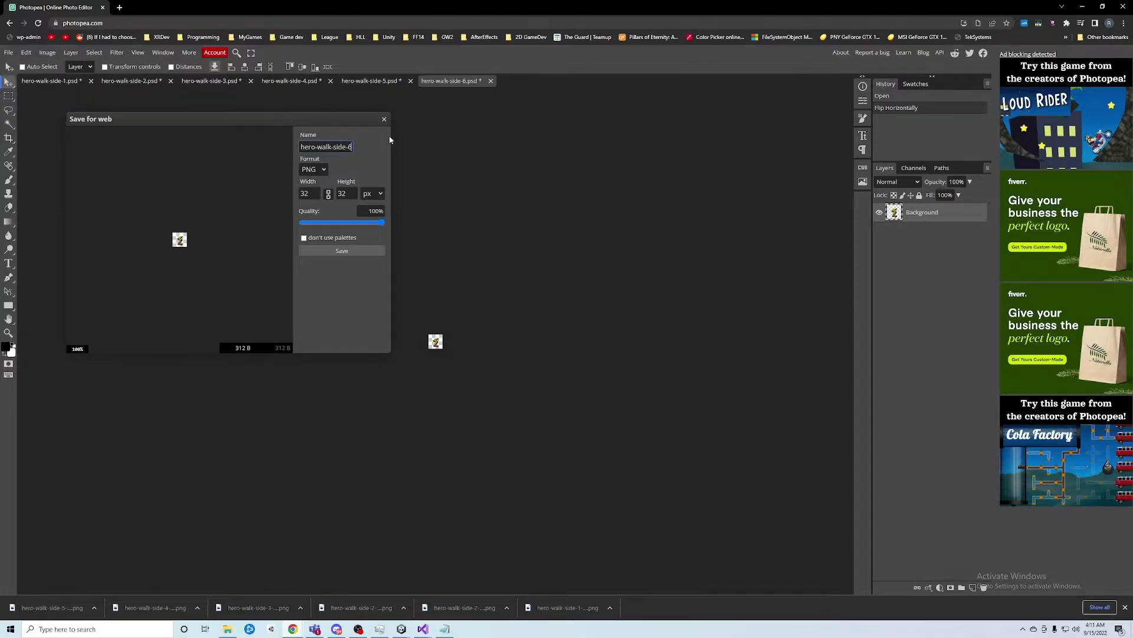
text(-flipped)
click(350, 251)
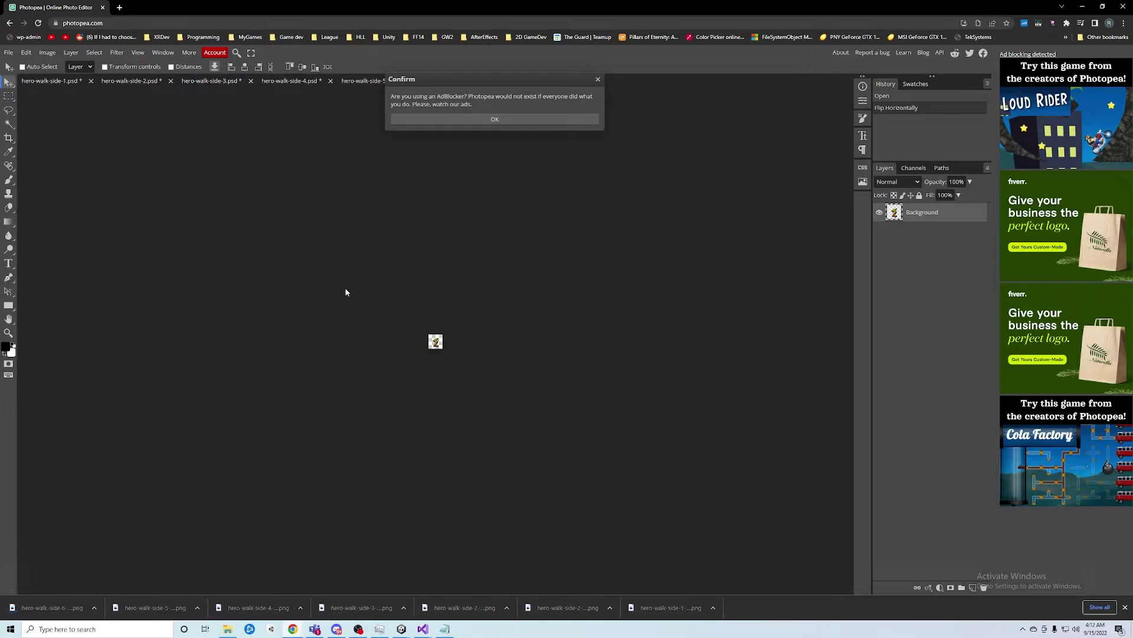
click(558, 119)
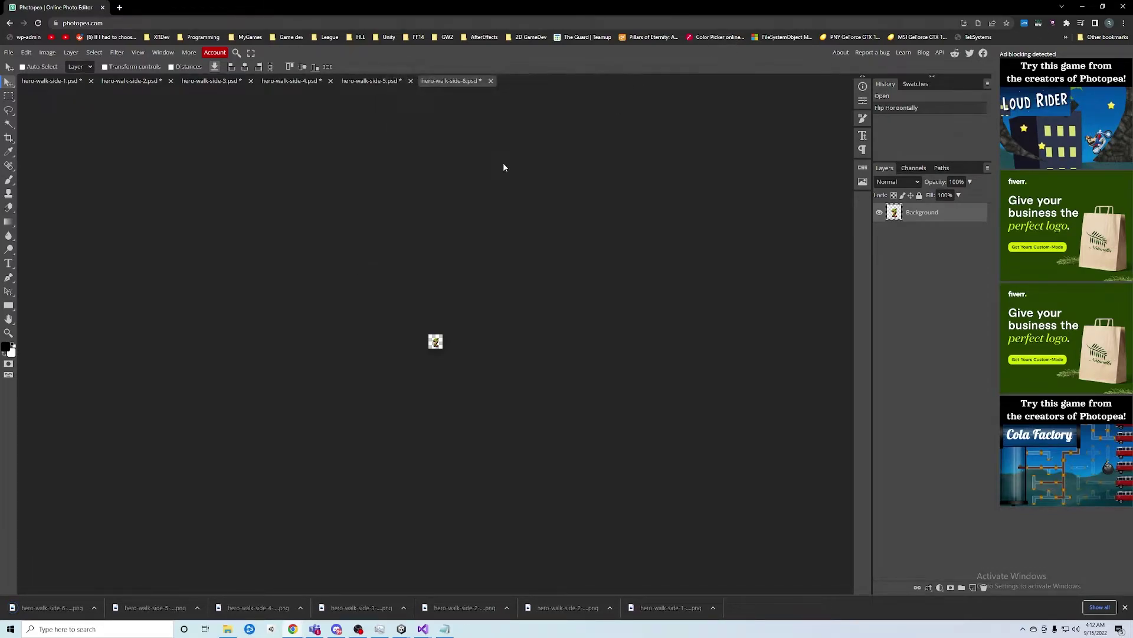
Show the exports in the Downloads folder and copy the six flipped PNGs, leaving out the duplicate hero-walk-side-2-flipped (1).
click(94, 608)
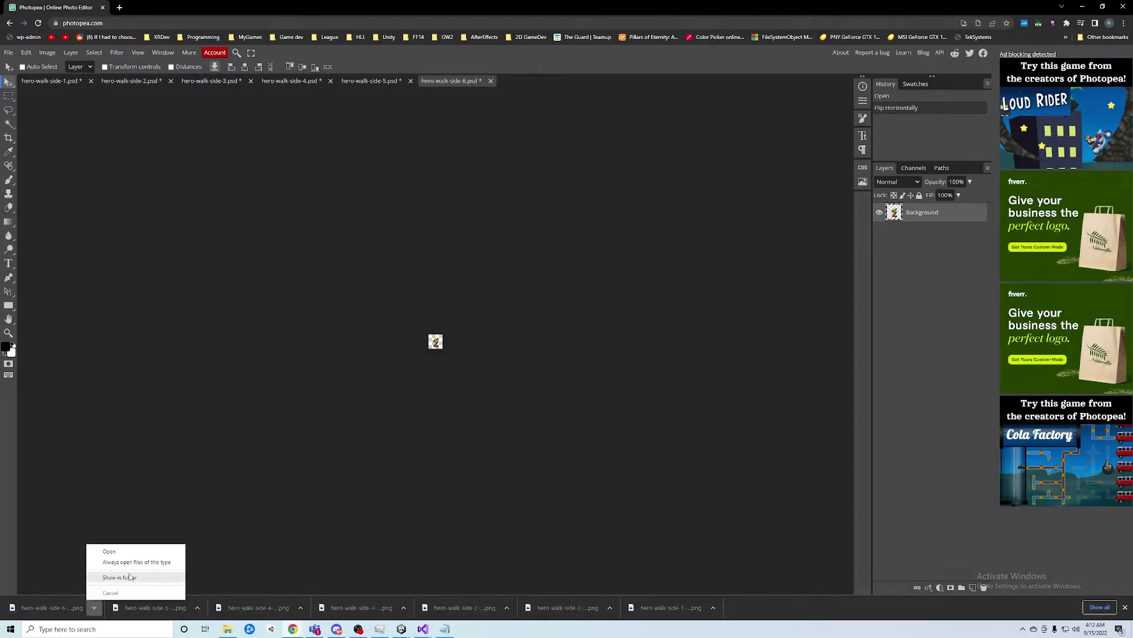
click(132, 578)
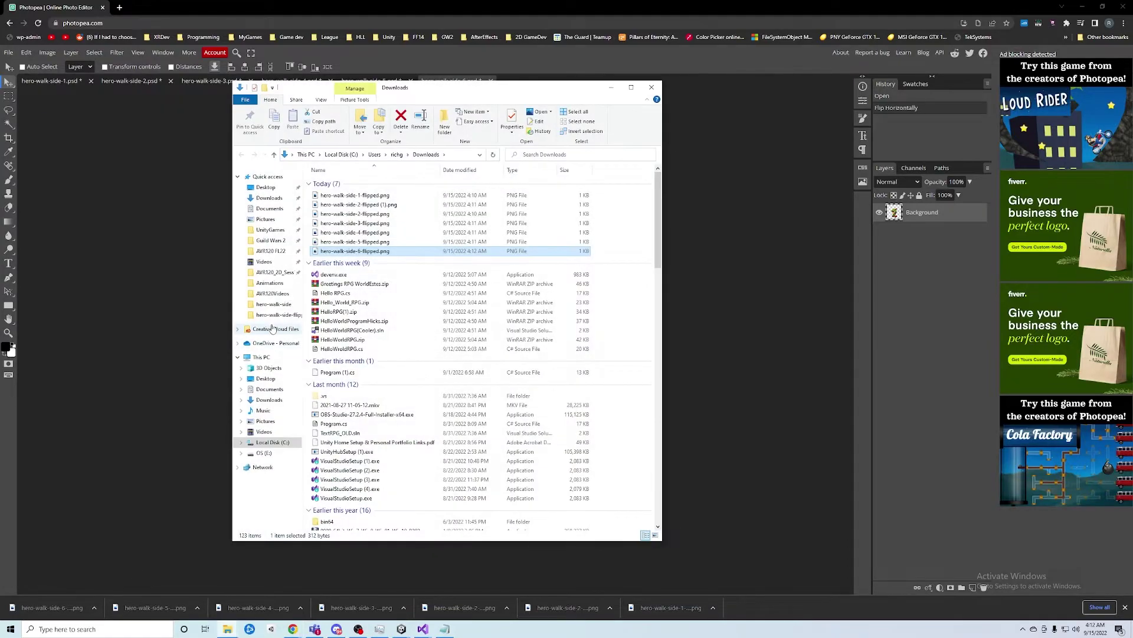
click(389, 196)
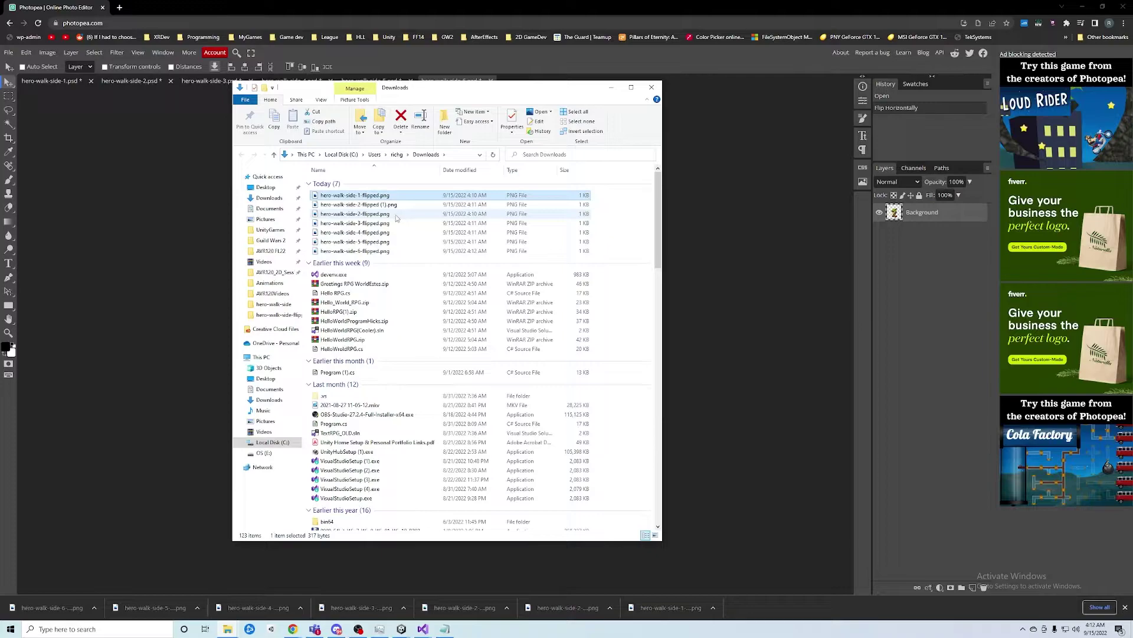
ctrl+click(393, 214)
ctrl+click(392, 223)
ctrl+click(391, 233)
ctrl+click(390, 242)
ctrl+click(386, 252)
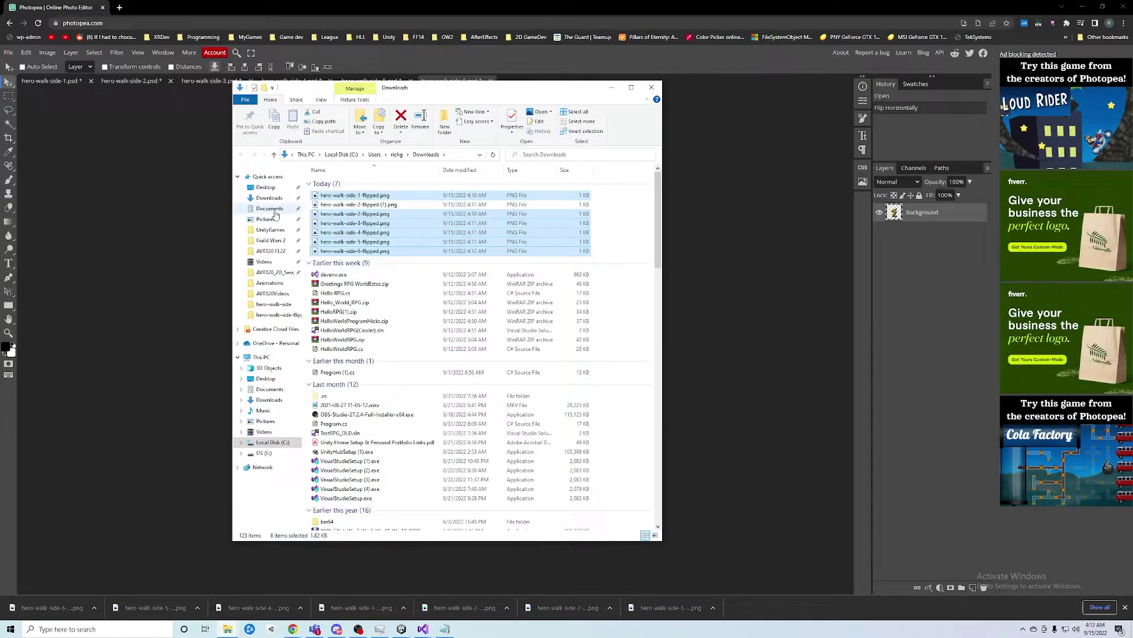
right_click(346, 221)
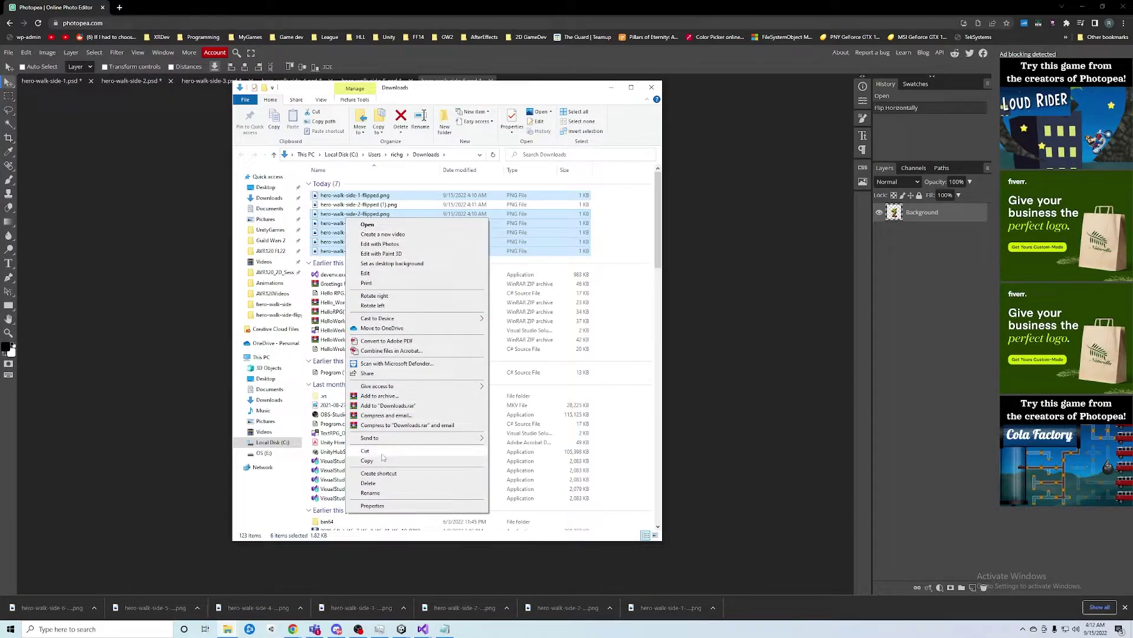
click(382, 460)
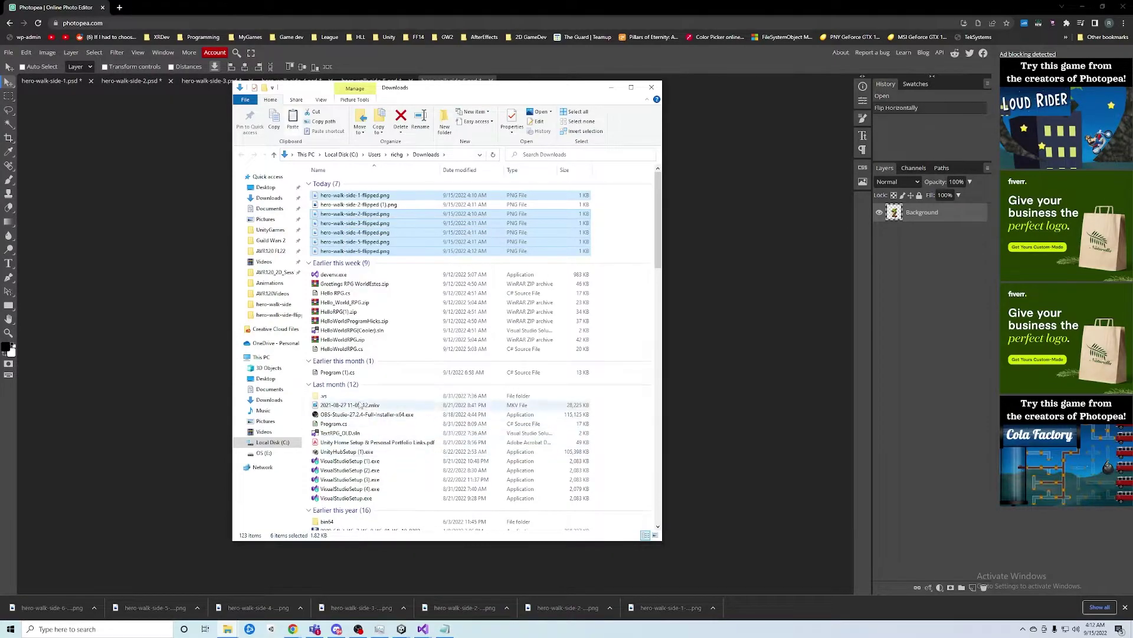
Browse to the hero's walk sprite folder inside Tiny RPG Forest's Artwork in the 2D_TopDownRPG_2022 project's Assets.
click(266, 211)
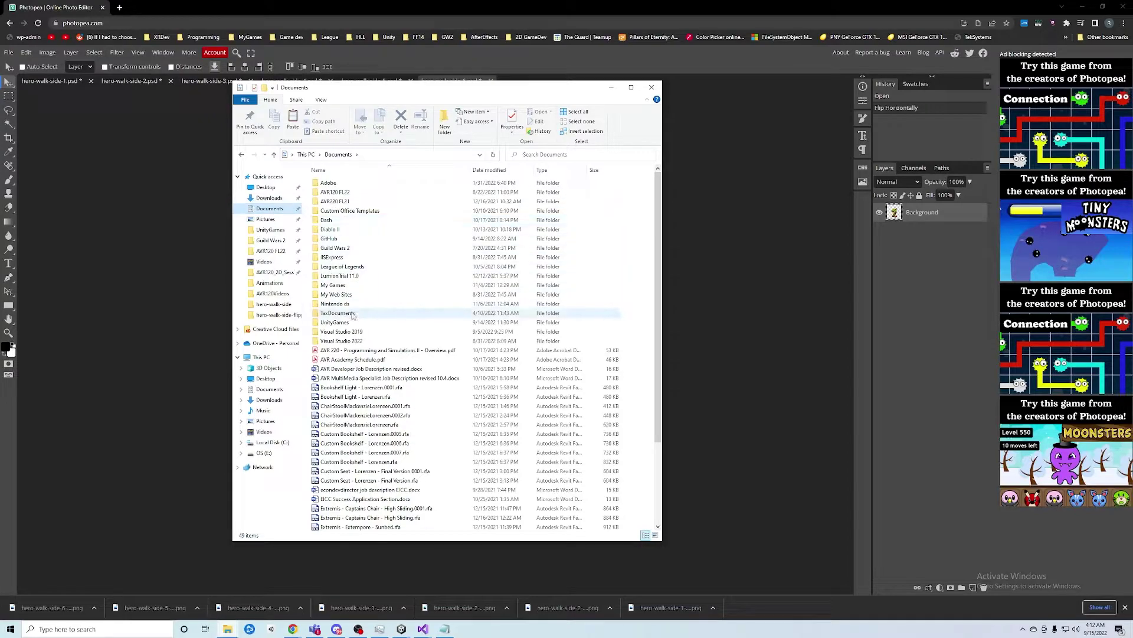
double_click(335, 322)
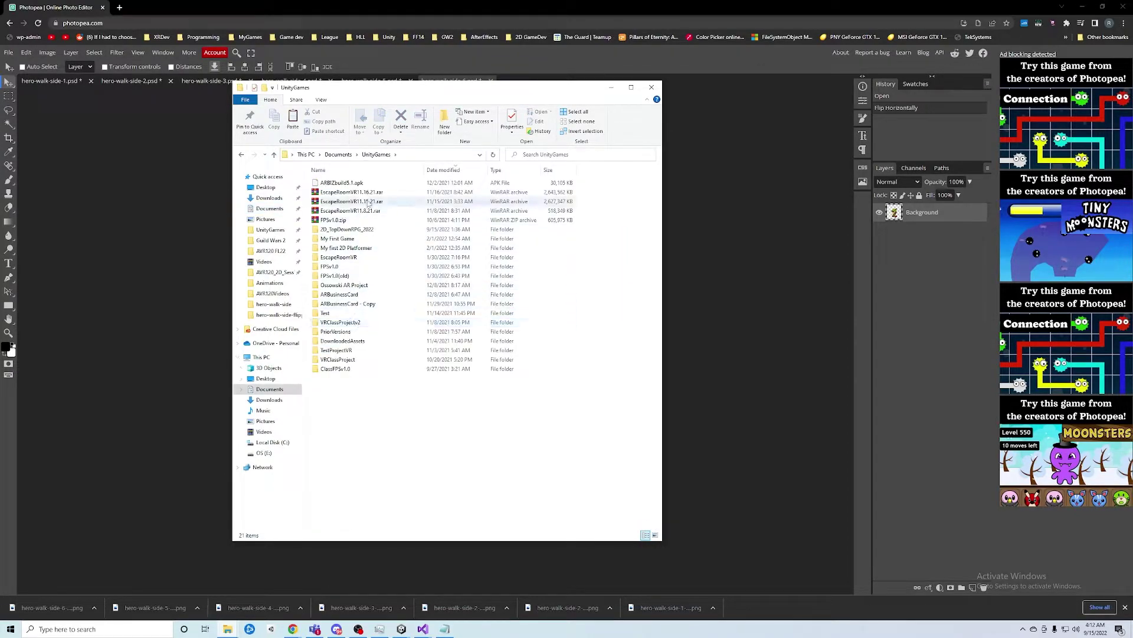
double_click(371, 232)
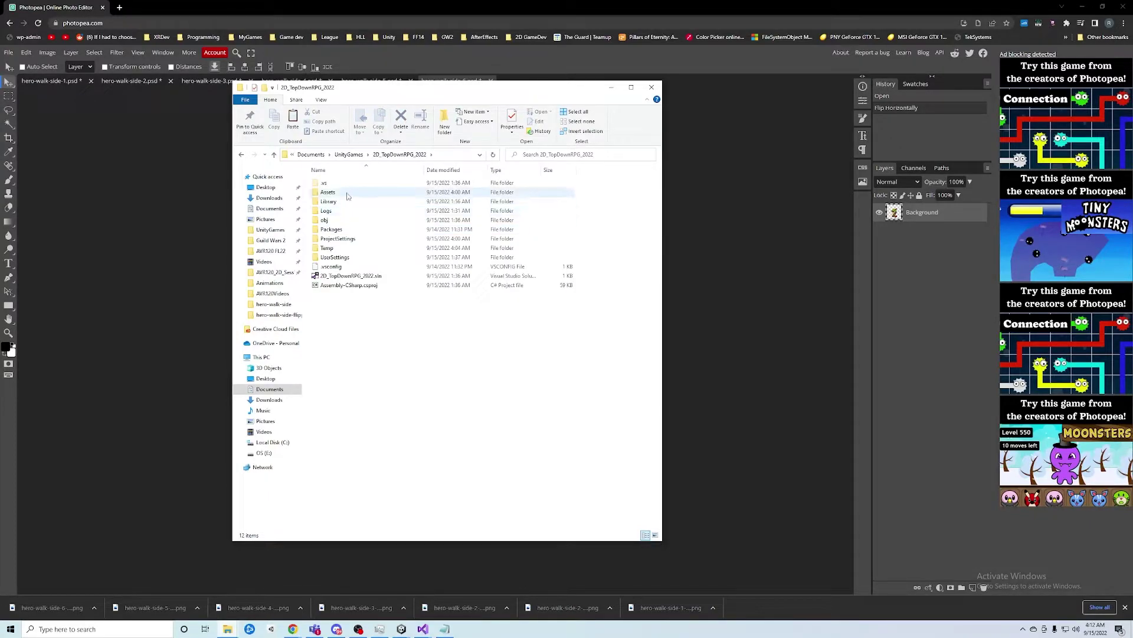
double_click(347, 193)
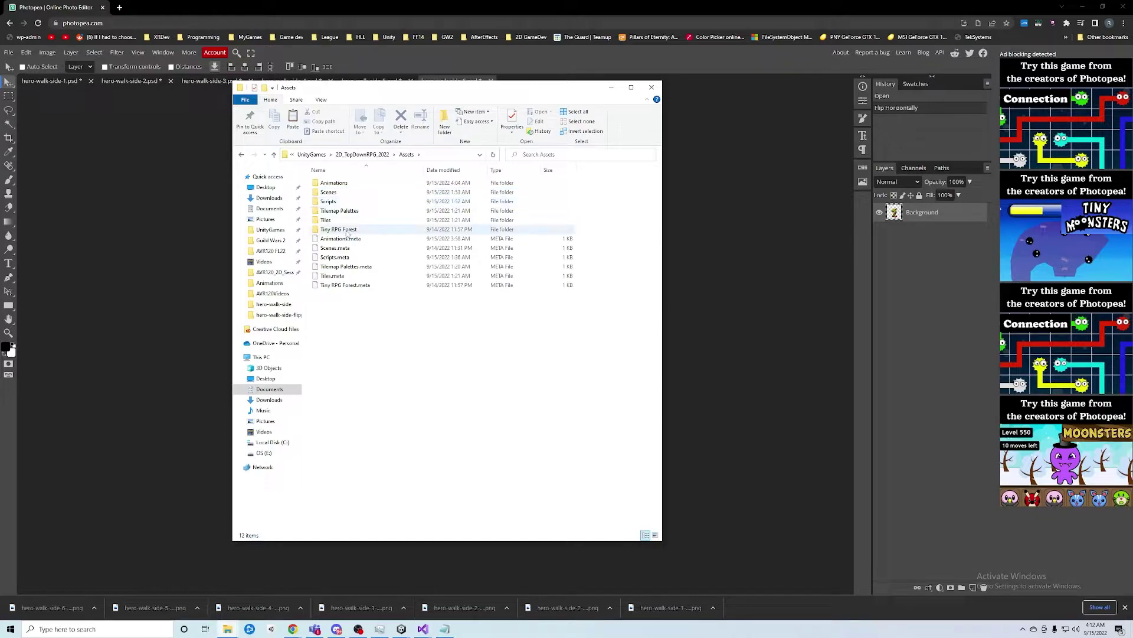
double_click(347, 231)
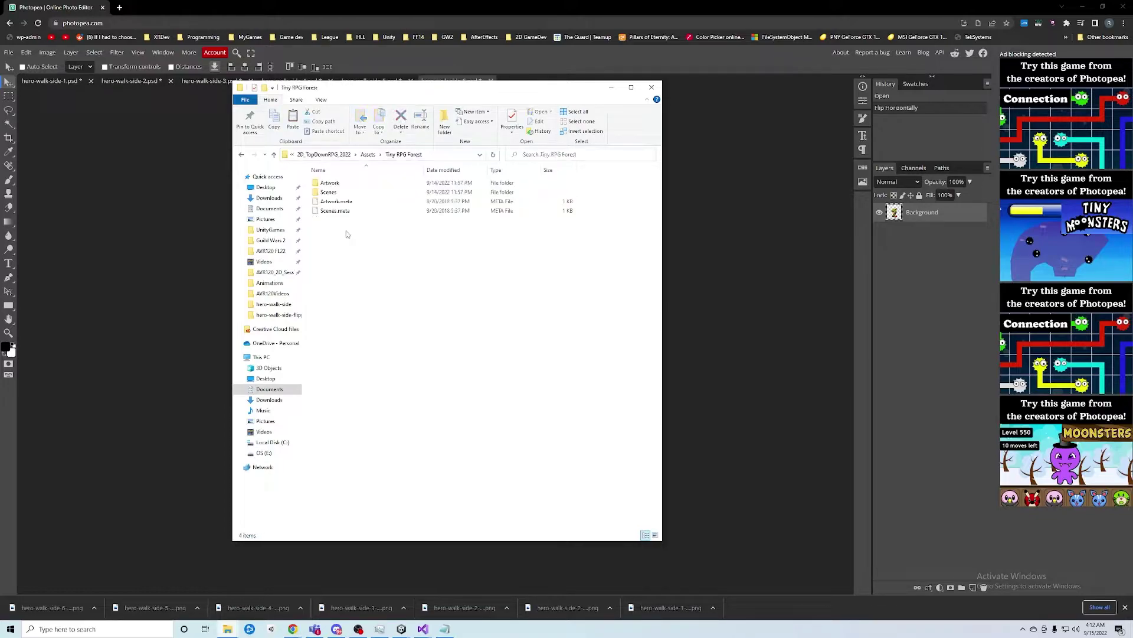
double_click(344, 183)
double_click(329, 191)
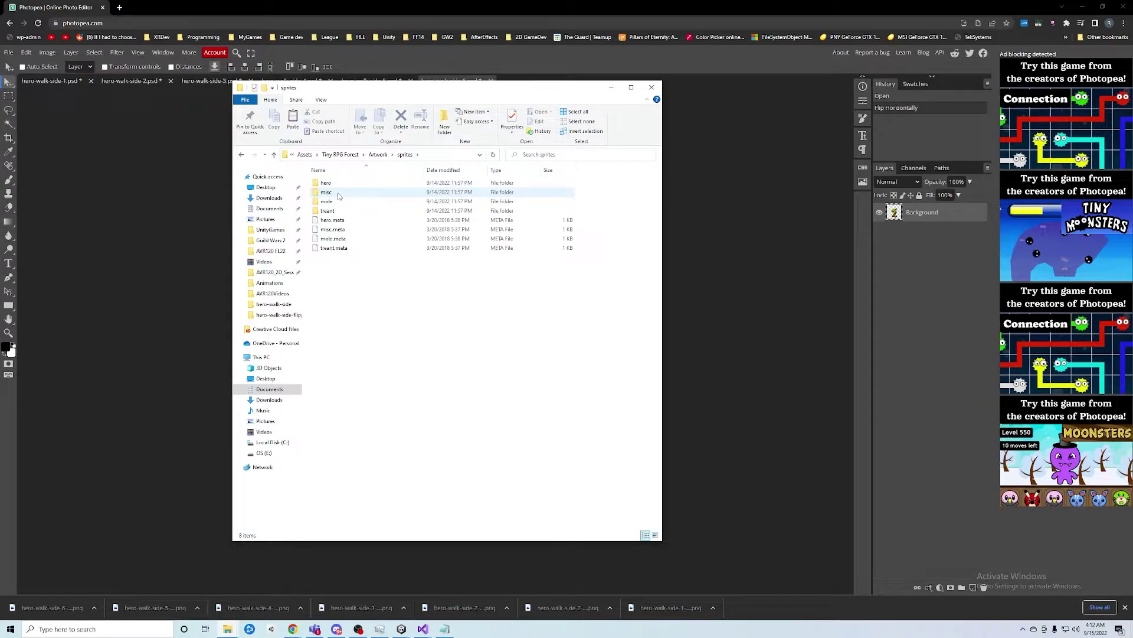
click(340, 185)
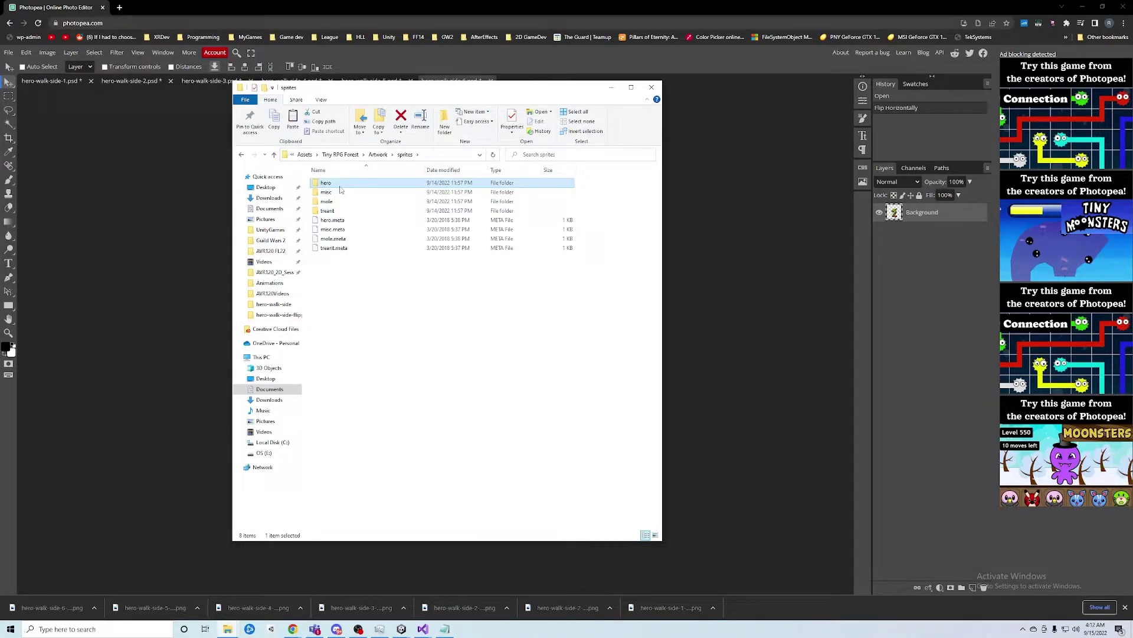
double_click(344, 184)
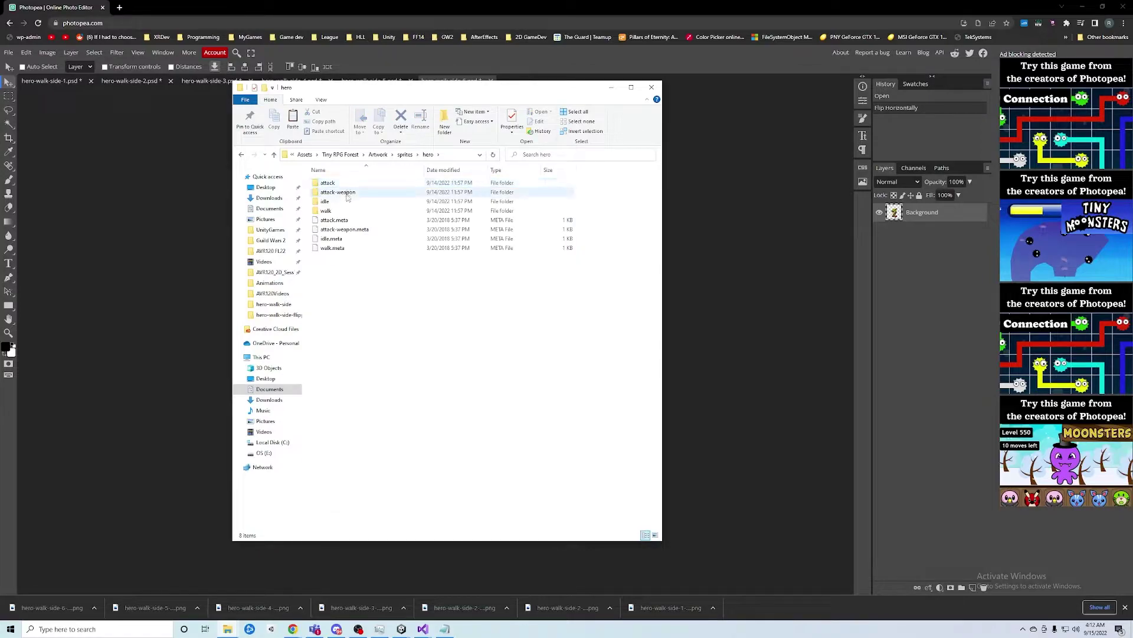
click(338, 211)
double_click(338, 211)
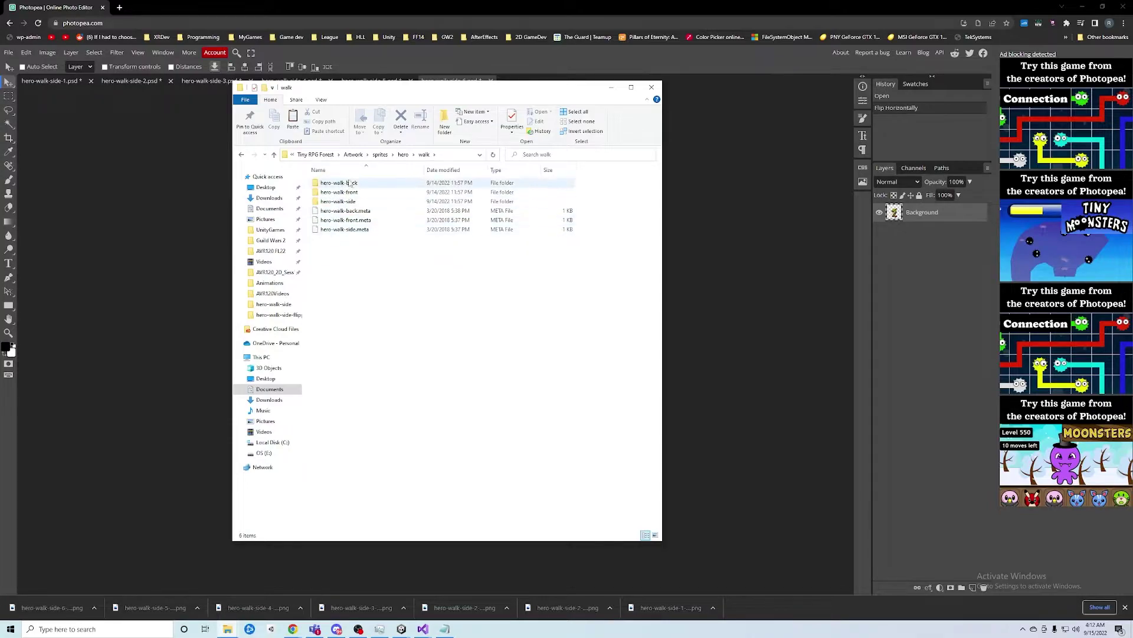
Create a new folder named hero-walk-side-flipped inside the walk folder.
click(348, 220)
click(349, 210)
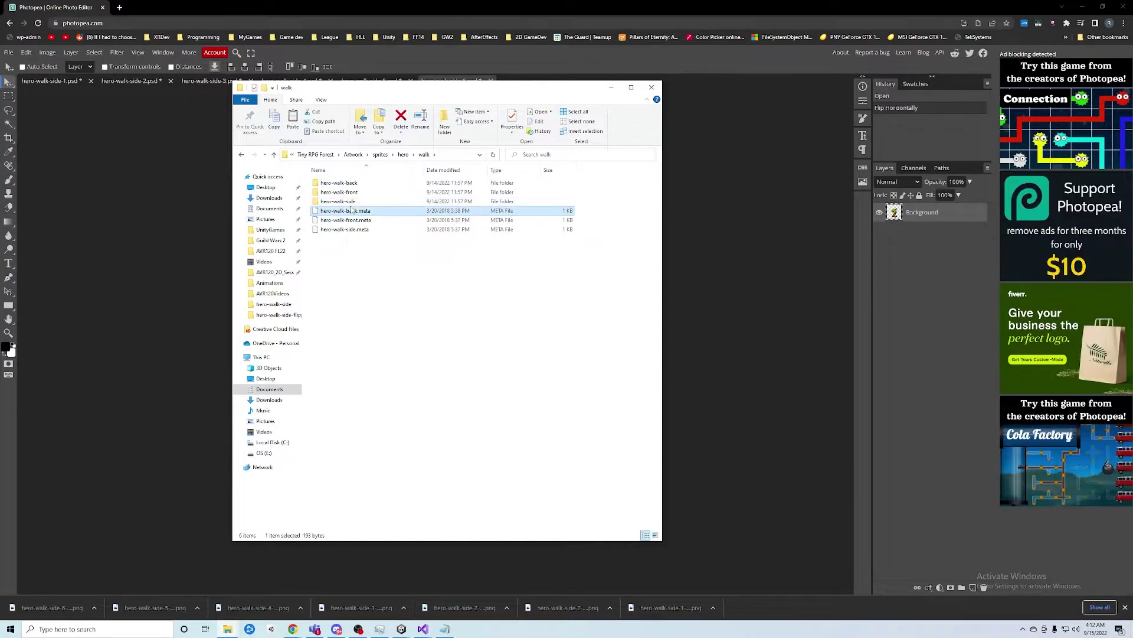
click(349, 202)
right_click(349, 248)
mouse_move(390, 360)
click(474, 363)
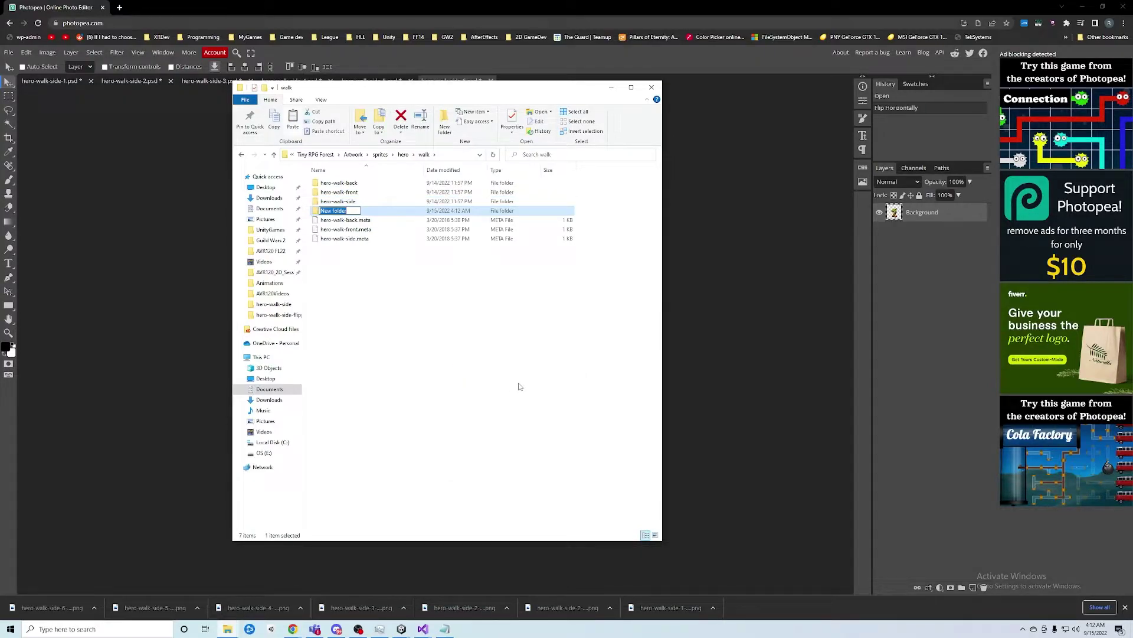
text(hero-walk-side-flipped)
key(Return)
Paste the six copied flipped PNGs into the hero-walk-side-flipped folder.
double_click(352, 212)
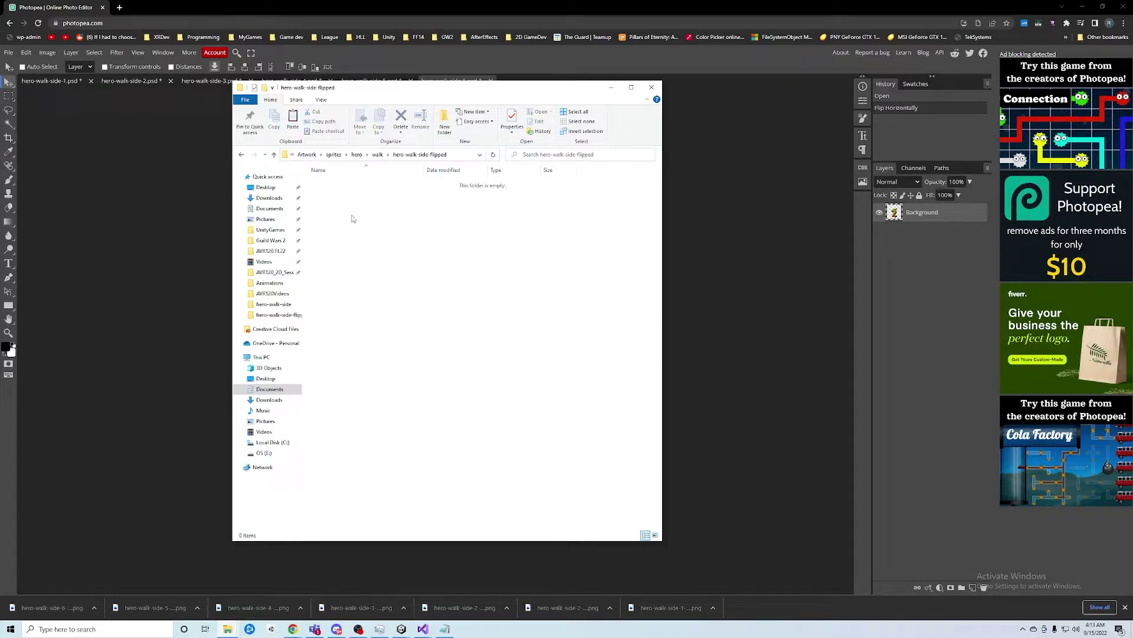
right_click(413, 296)
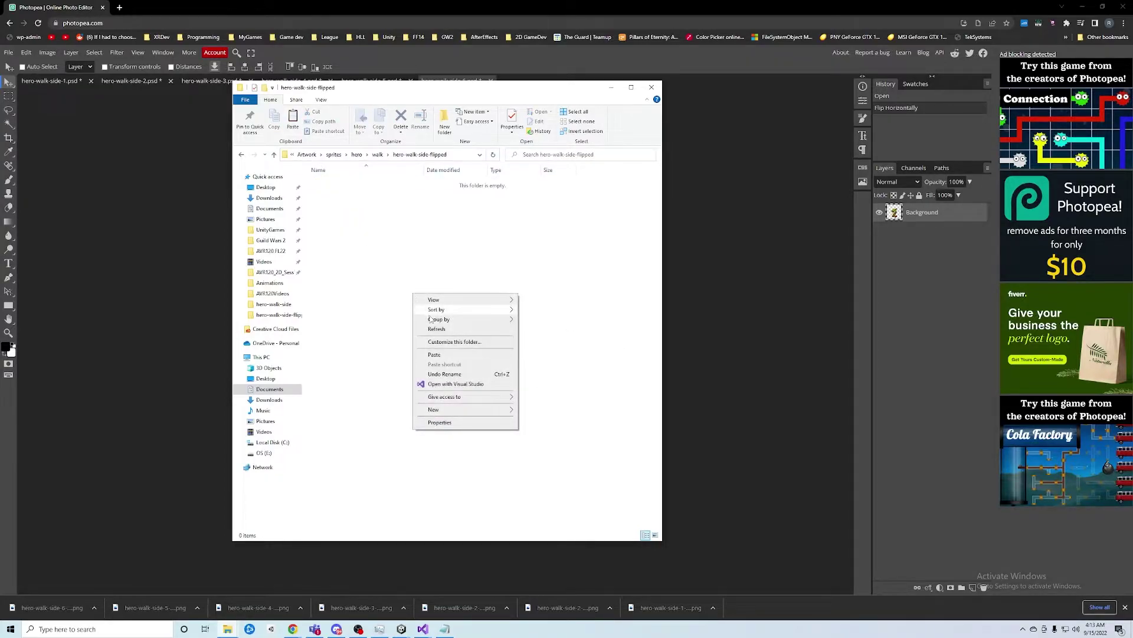
click(470, 356)
click(452, 344)
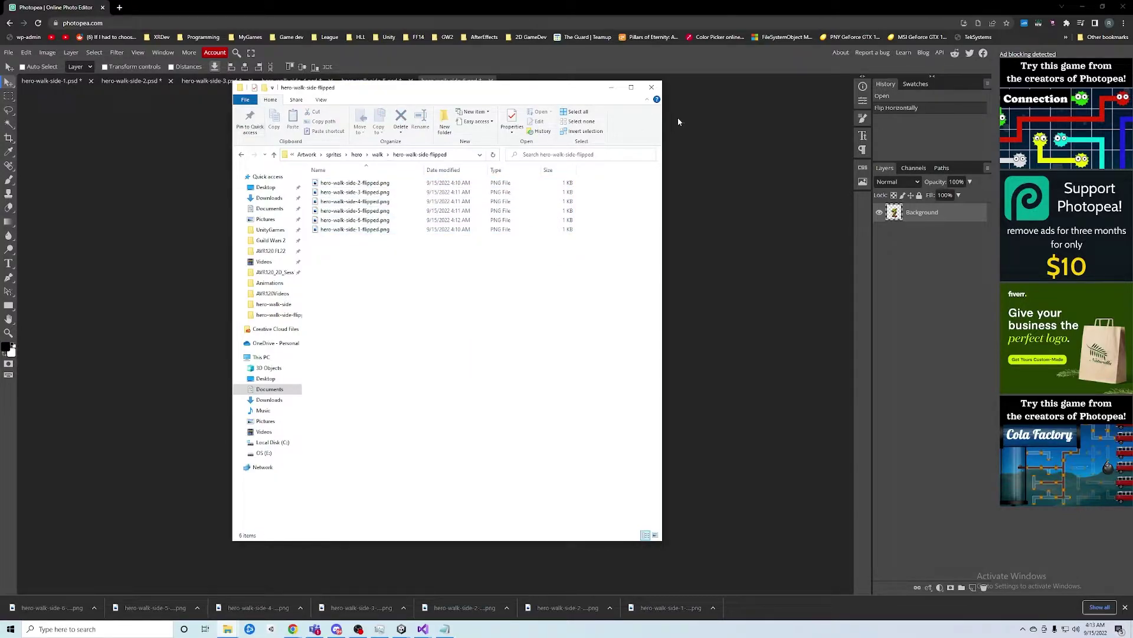
Close the file window and leave the Photopea site without saving its changes.
click(651, 89)
click(103, 8)
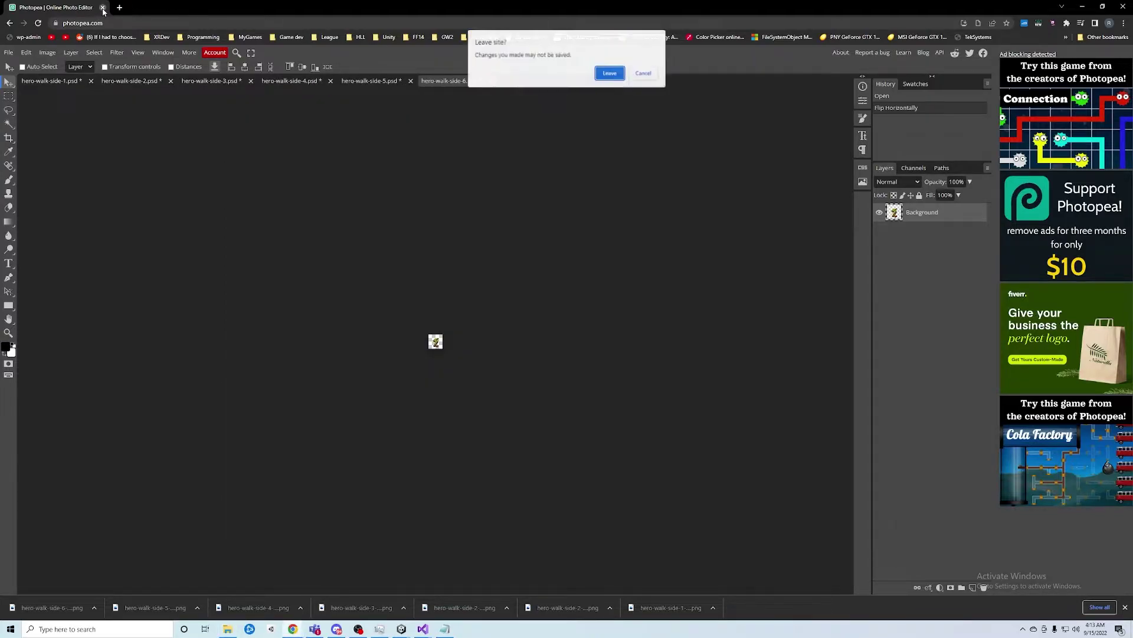
click(608, 73)
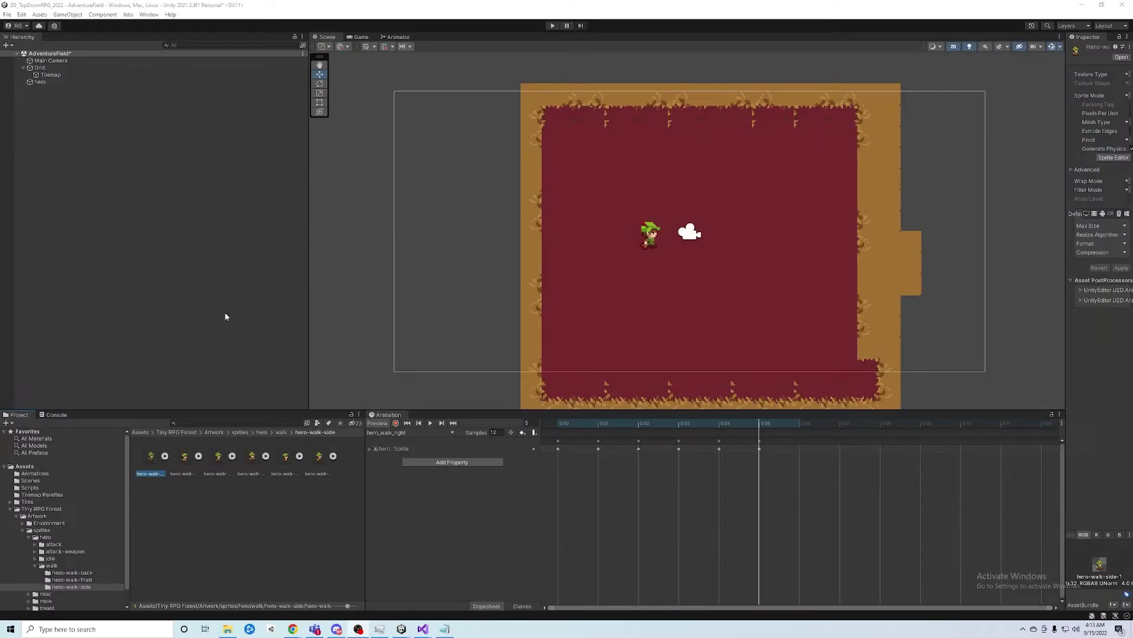
Open the hero-walk-side-flipped folder among the Unity project assets and select its first sprite.
click(61, 566)
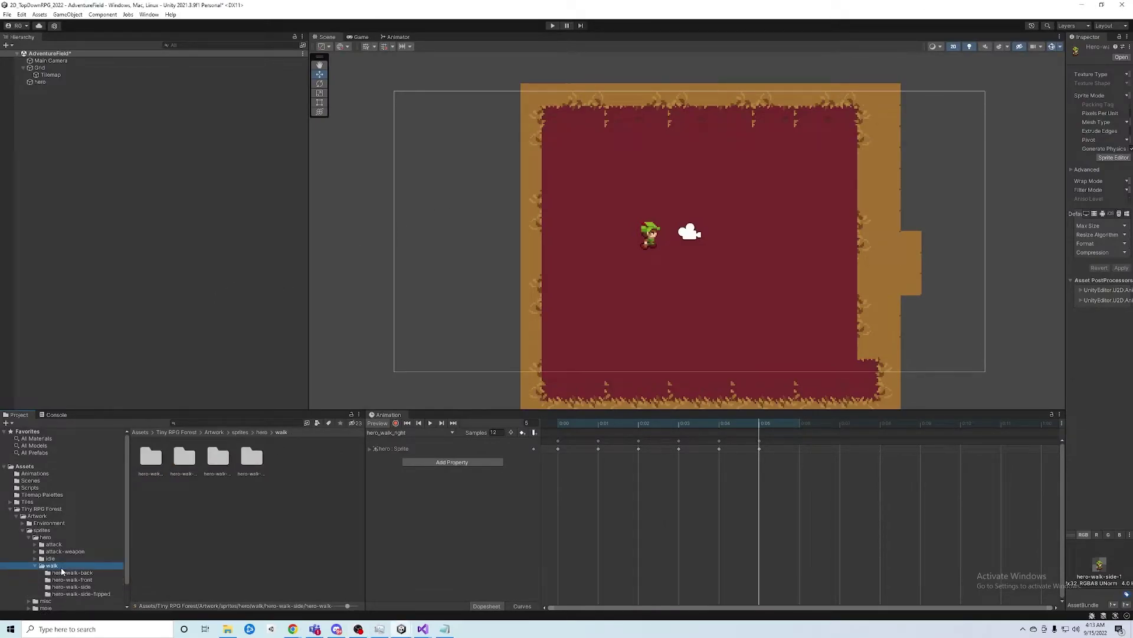
click(81, 594)
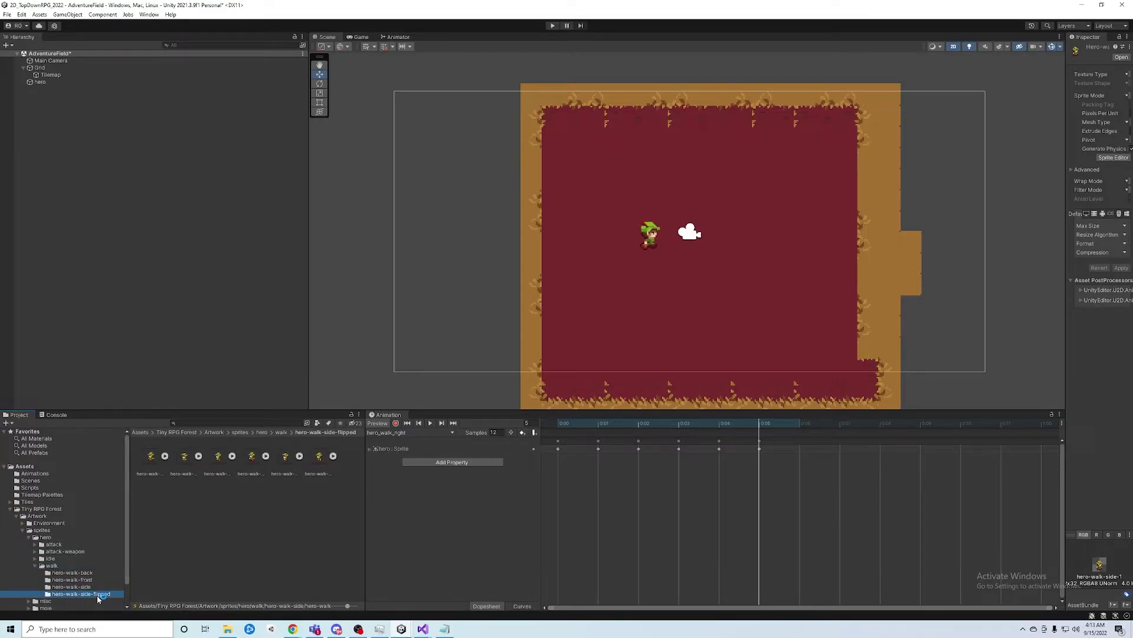
click(153, 464)
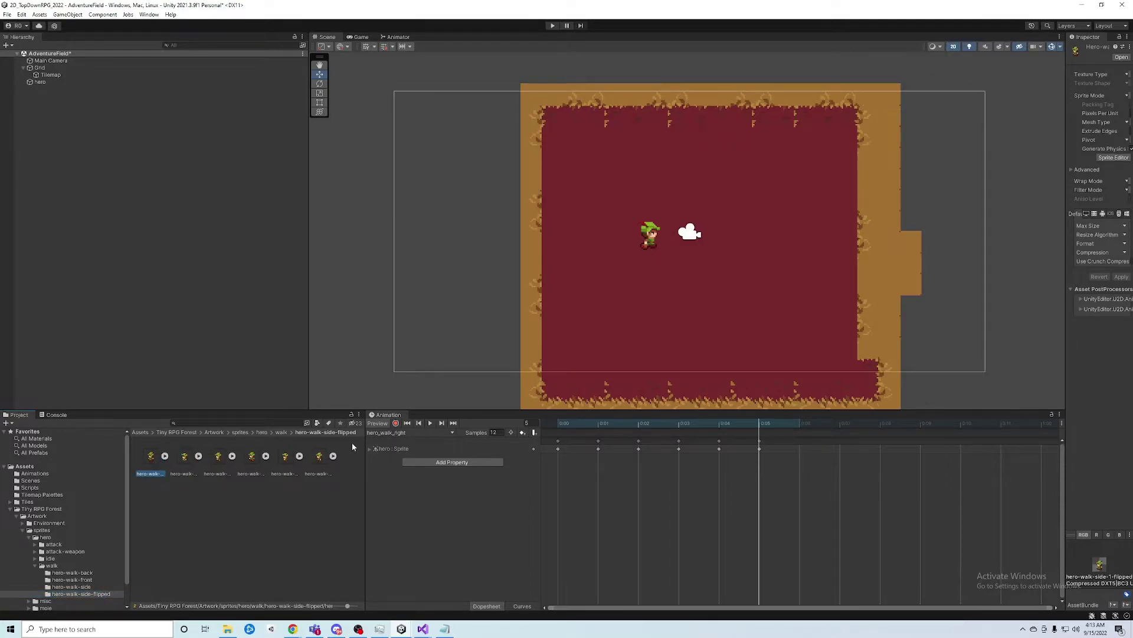
Create a new animation clip for the hero named hero_walk_left in the Animations folder.
click(451, 433)
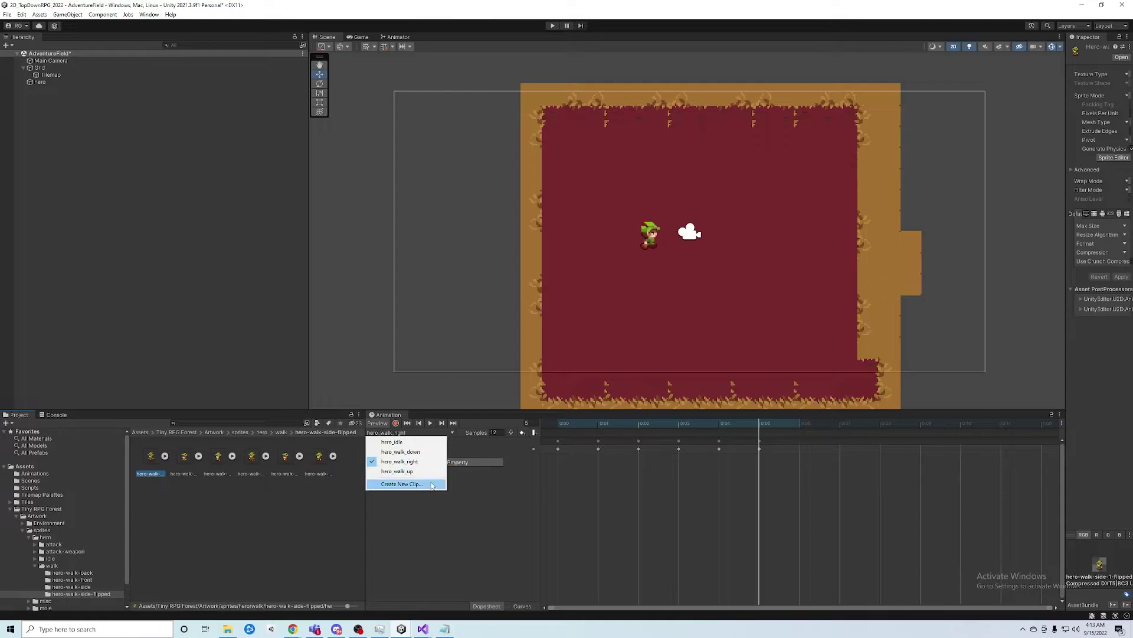
click(402, 484)
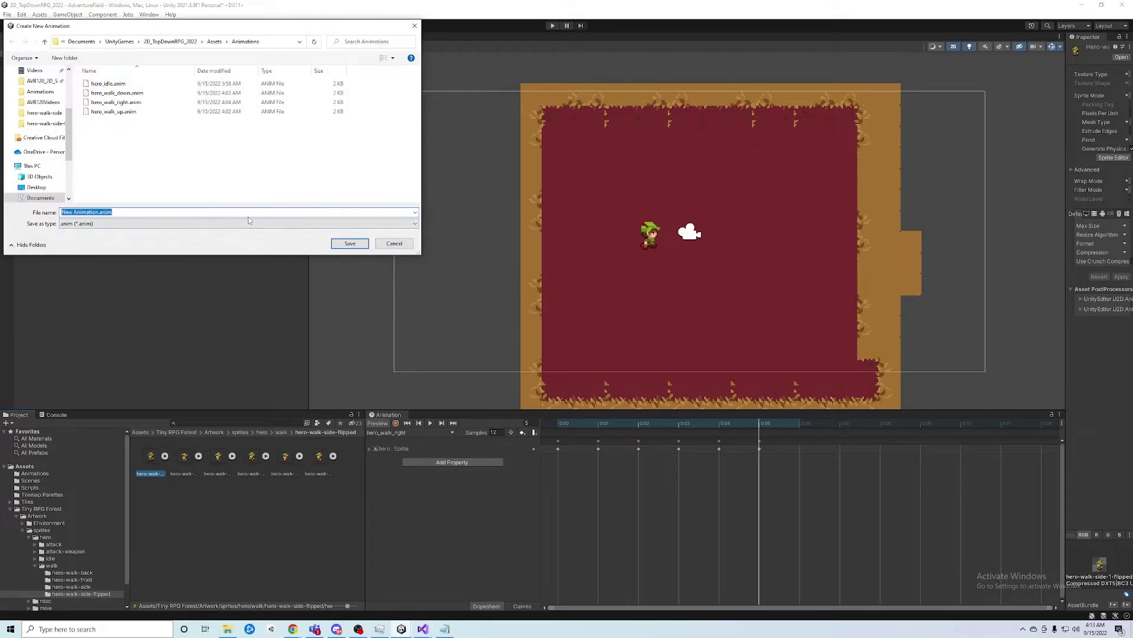
text(hero_walk_left)
click(350, 242)
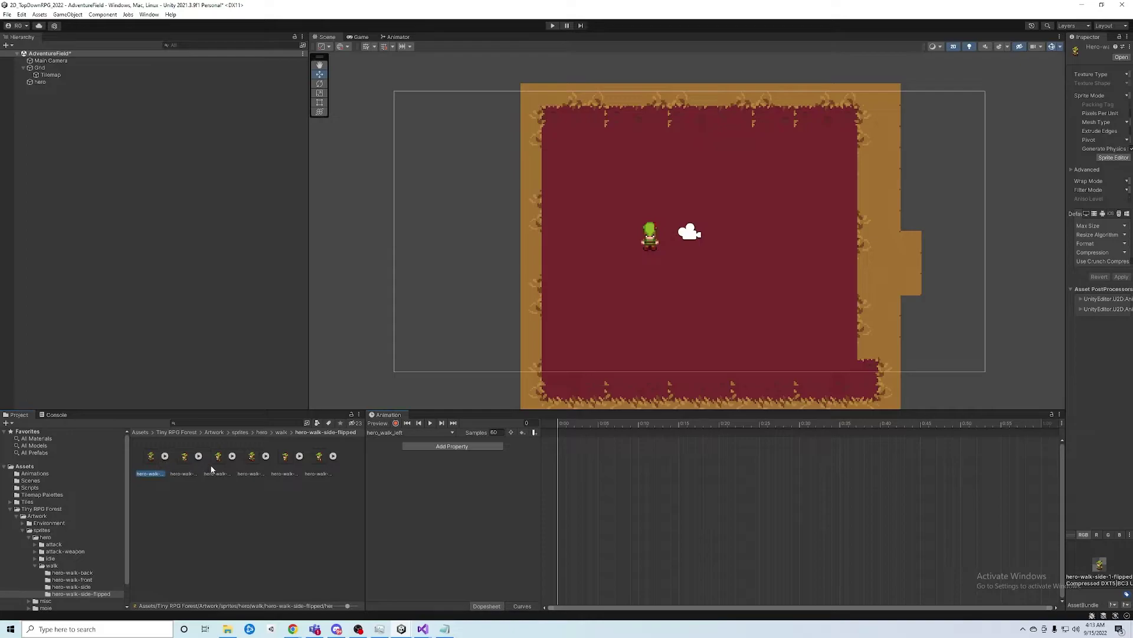
Add all six flipped sprites to the hero_walk_left timeline from its first frame and set the sample rate to 12.
shift+click(325, 469)
drag(162, 467, 558, 425)
click(495, 432)
text(12)
key(Return)
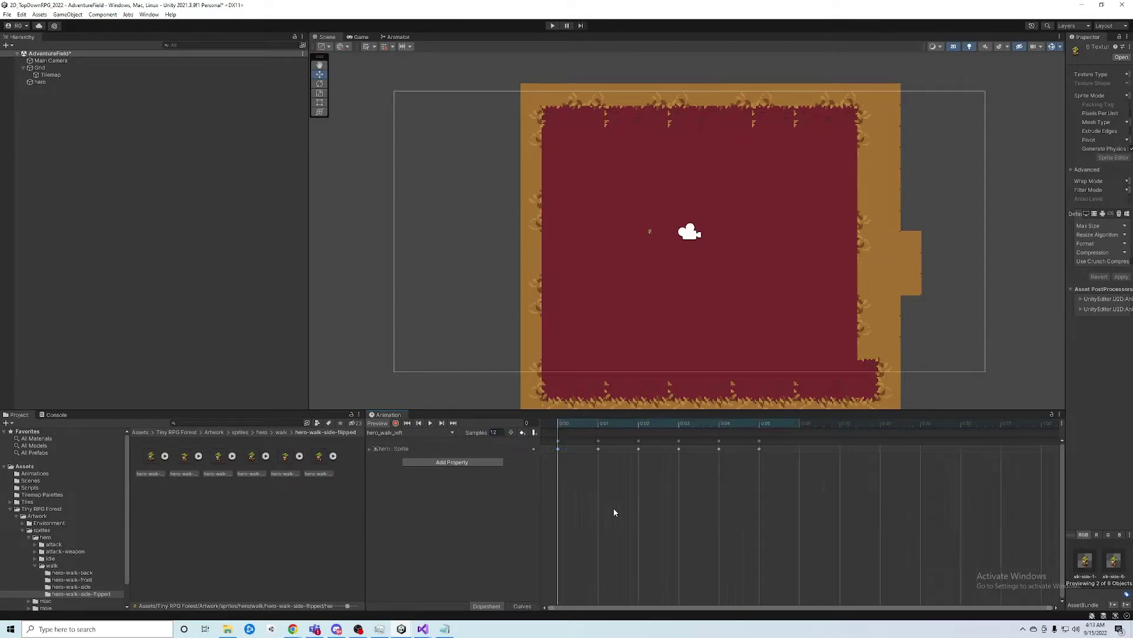
drag(582, 423, 558, 426)
Select all six flipped sprites, widen the Inspector and set their Pixels Per Unit to 20.
click(158, 470)
click(144, 474)
shift+click(318, 473)
drag(1066, 336, 804, 333)
click(950, 112)
text(20)
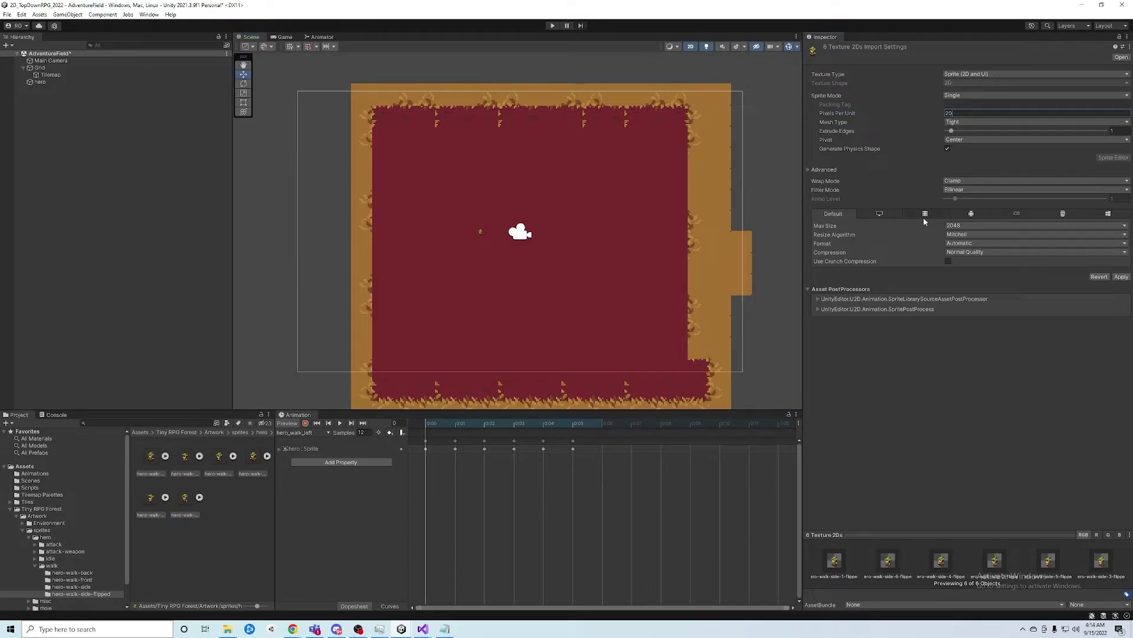
Set the six sprites' filter mode to Point (no filter), expand the advanced settings and apply the import changes.
click(961, 190)
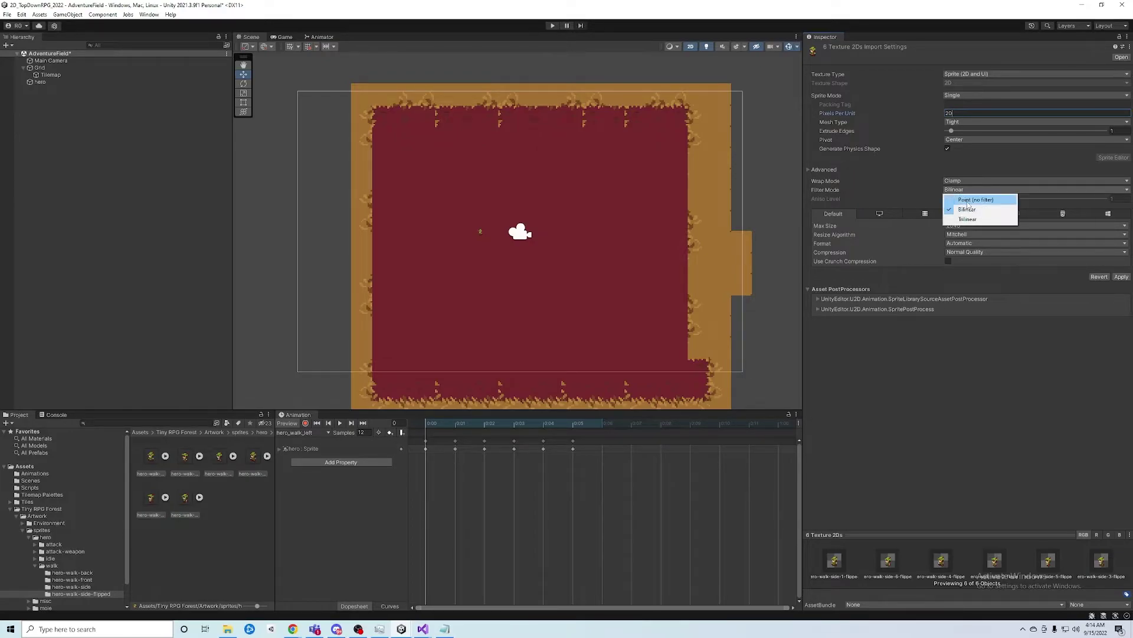
click(968, 200)
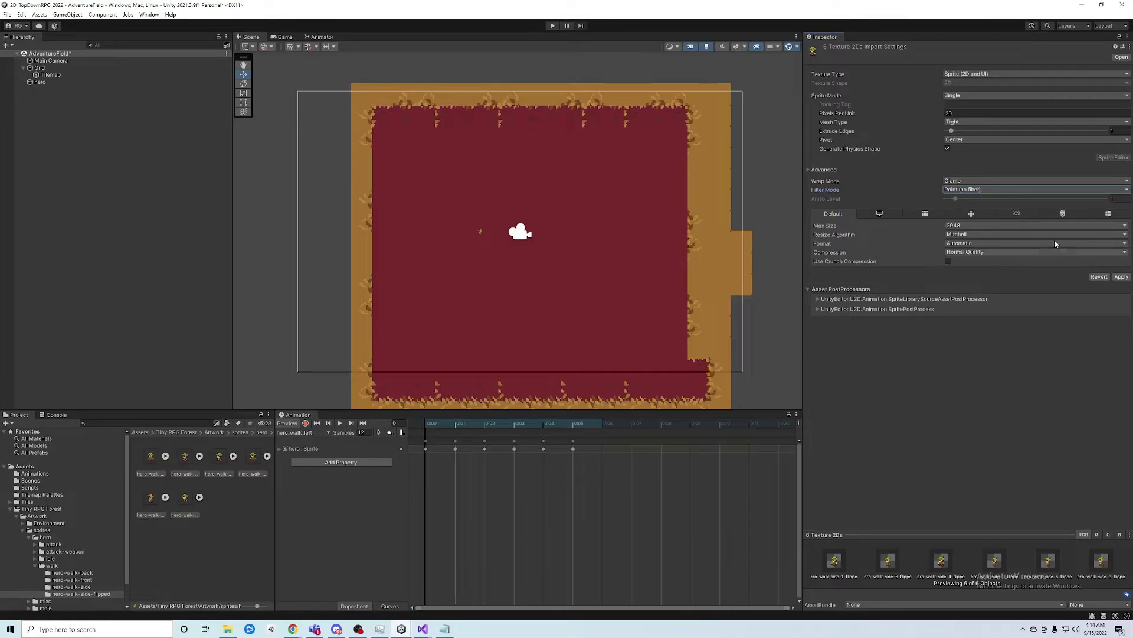
click(989, 189)
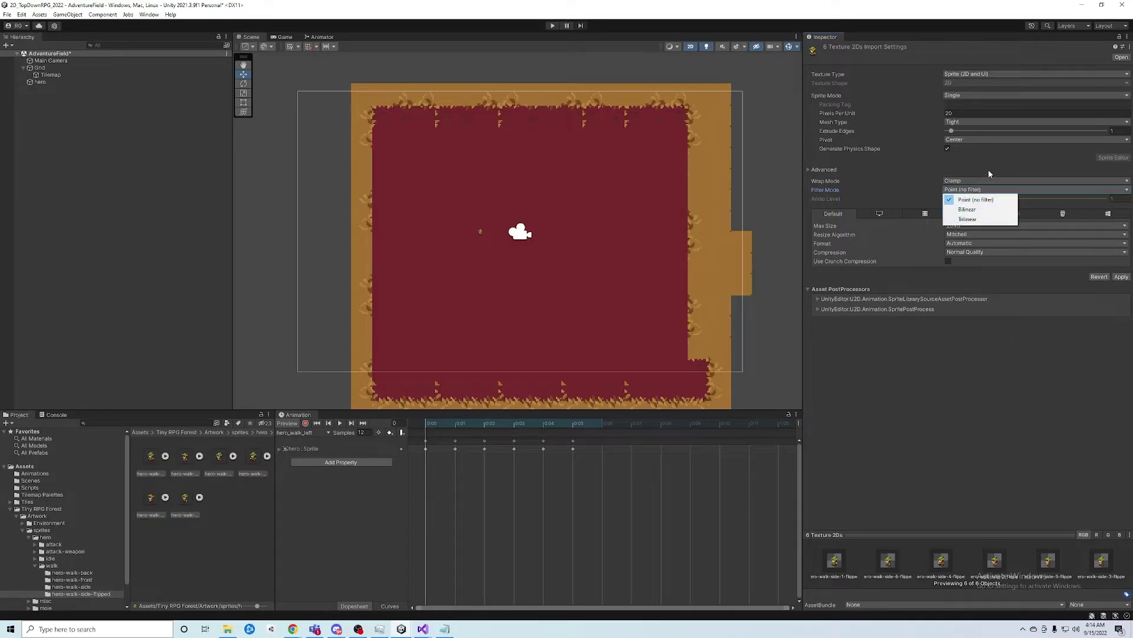
click(990, 172)
click(989, 169)
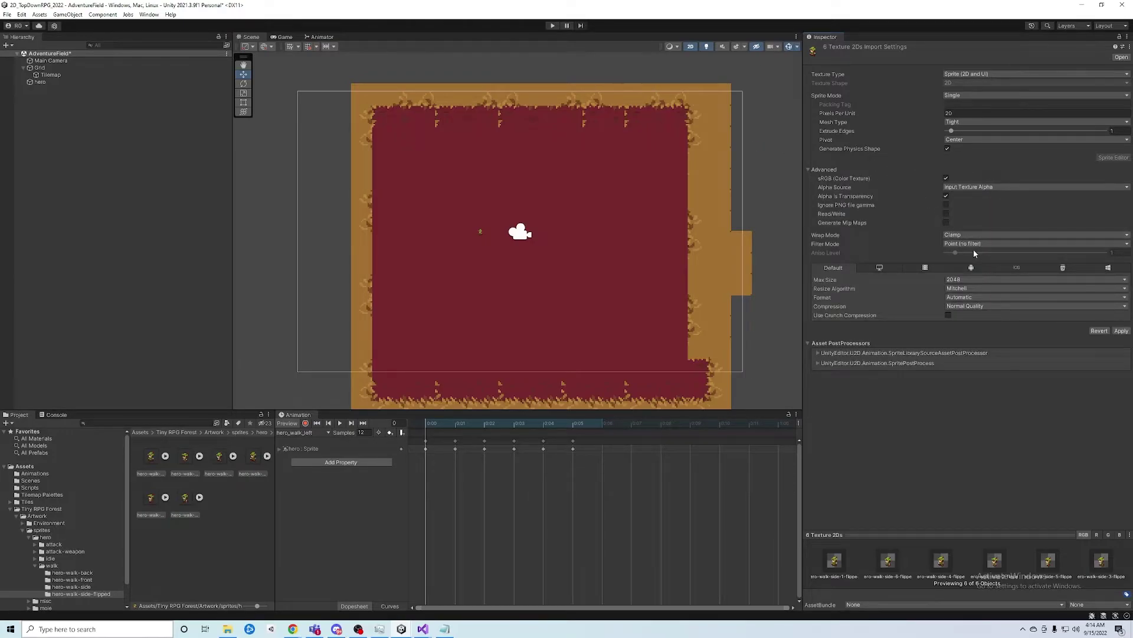
click(1121, 330)
Play the hero_walk_left animation to preview it and stop the playback.
click(340, 423)
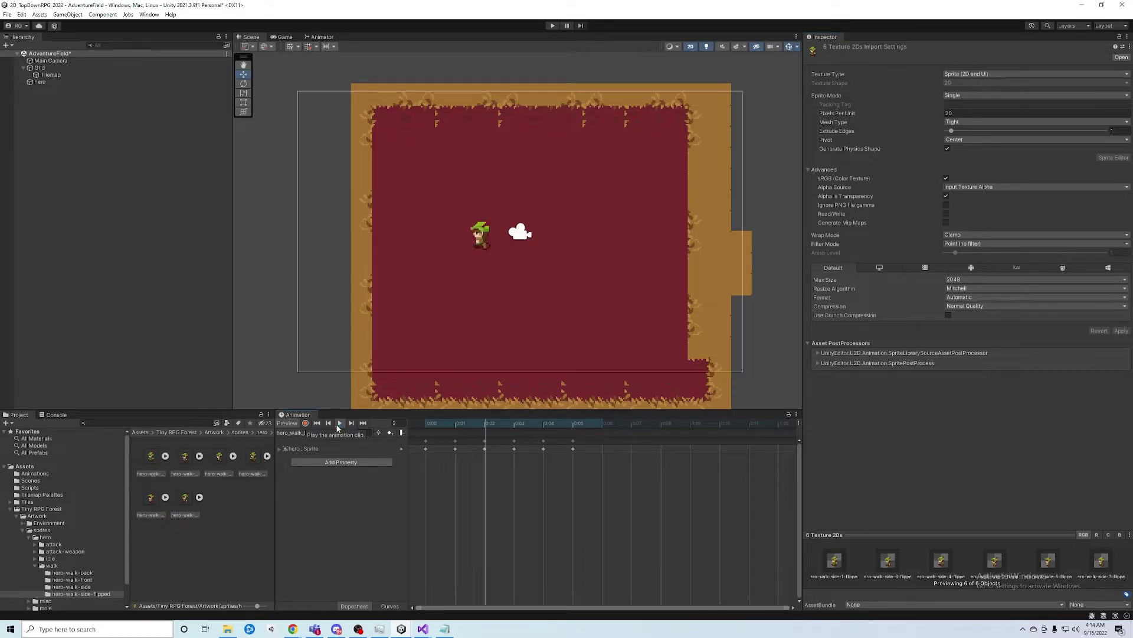
click(340, 423)
click(339, 425)
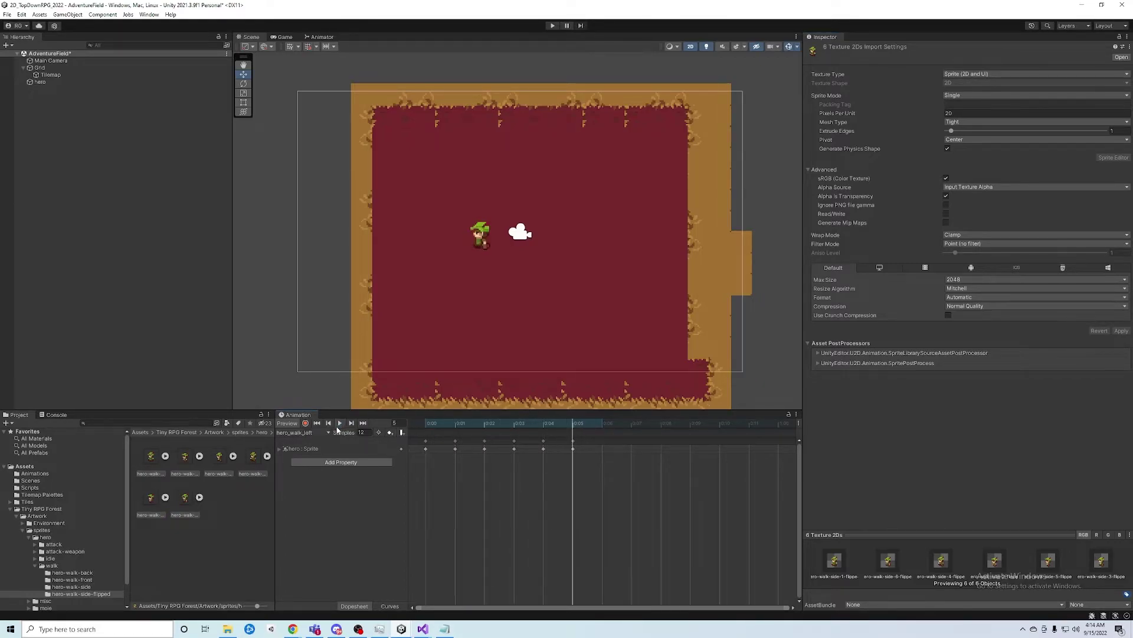
Switch to the hero_idle clip and return its playhead to the first frame.
click(306, 437)
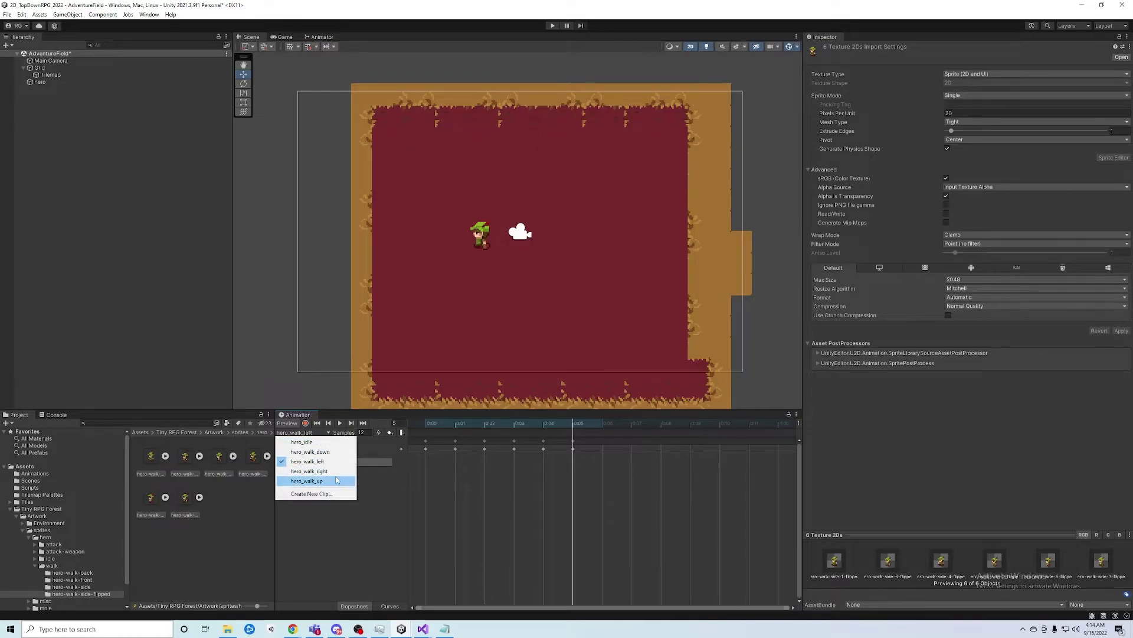
click(302, 442)
drag(470, 421, 431, 429)
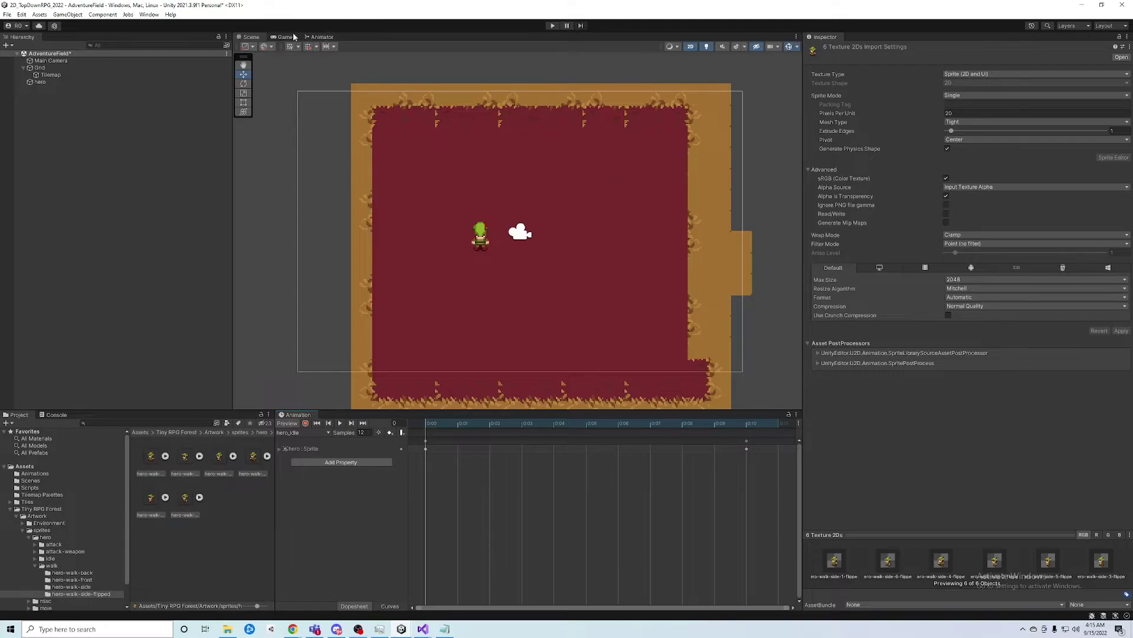
Delete the hero_walk_up, hero_walk_down, hero_walk_right and hero_walk_left states from the Animator's Base Layer.
click(319, 36)
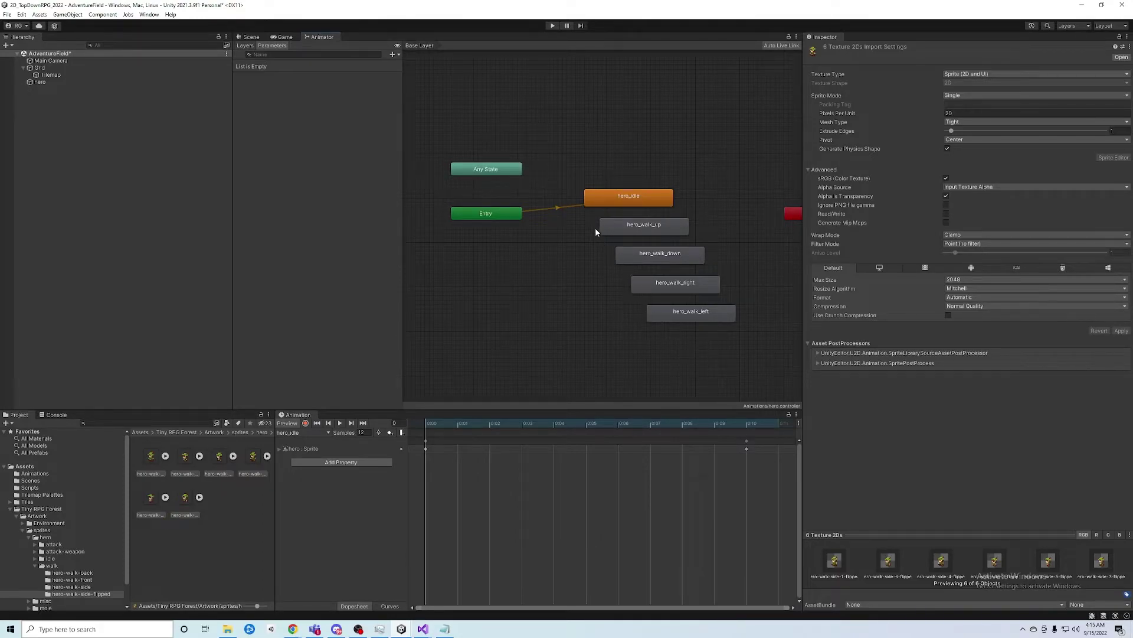
drag(593, 208, 740, 345)
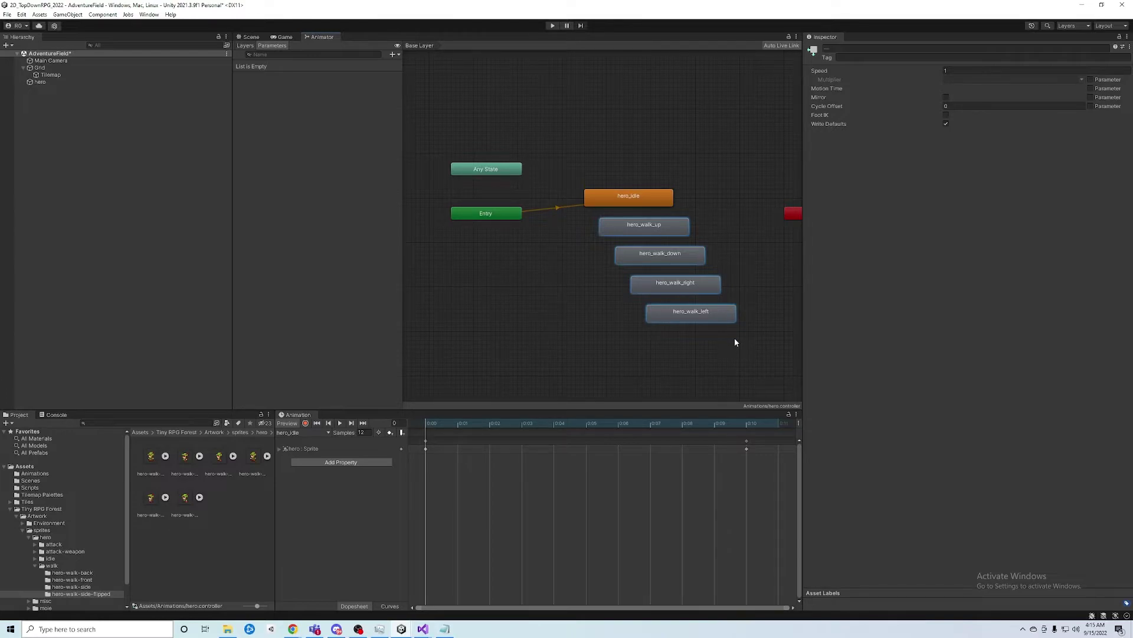
key(Delete)
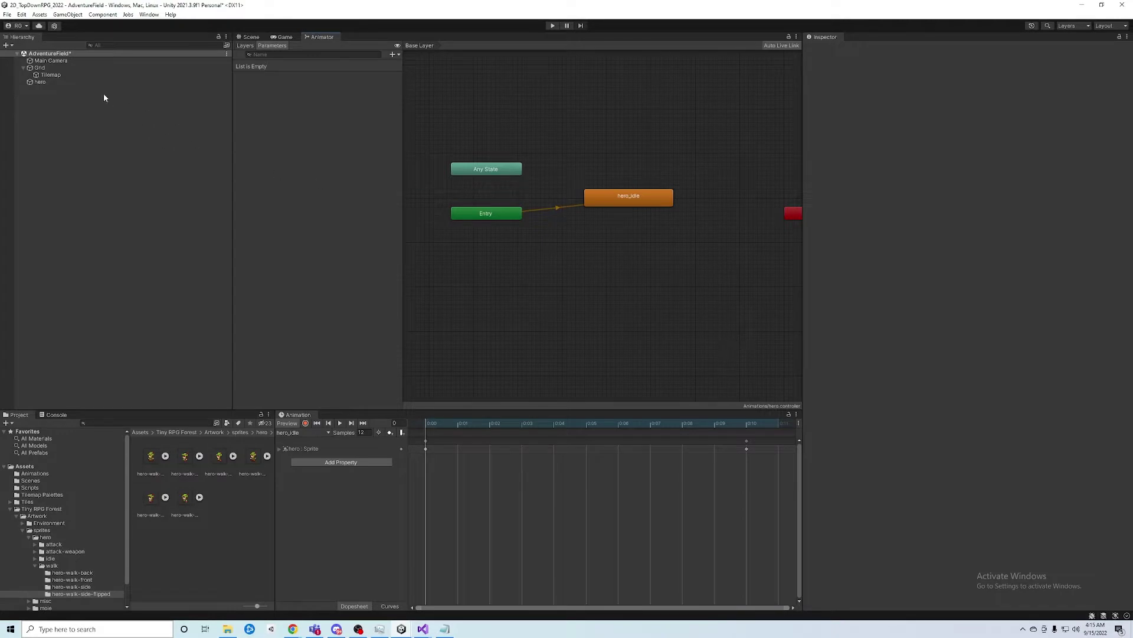
Open the hero object's animator controller and move the hero_idle state slightly higher in the Base Layer.
click(45, 82)
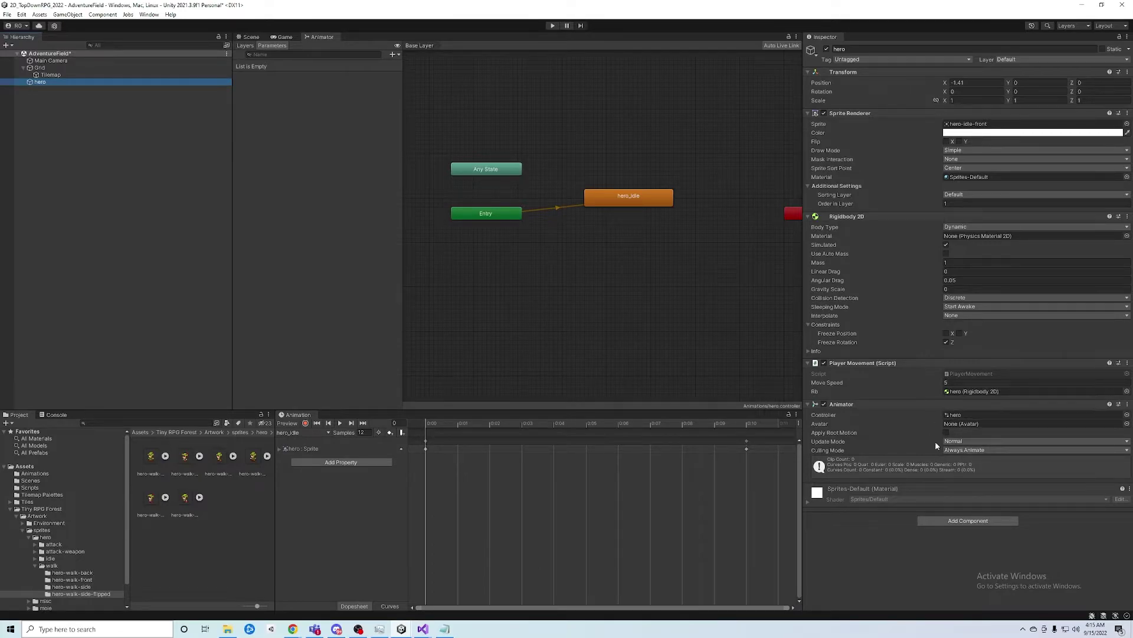
double_click(957, 416)
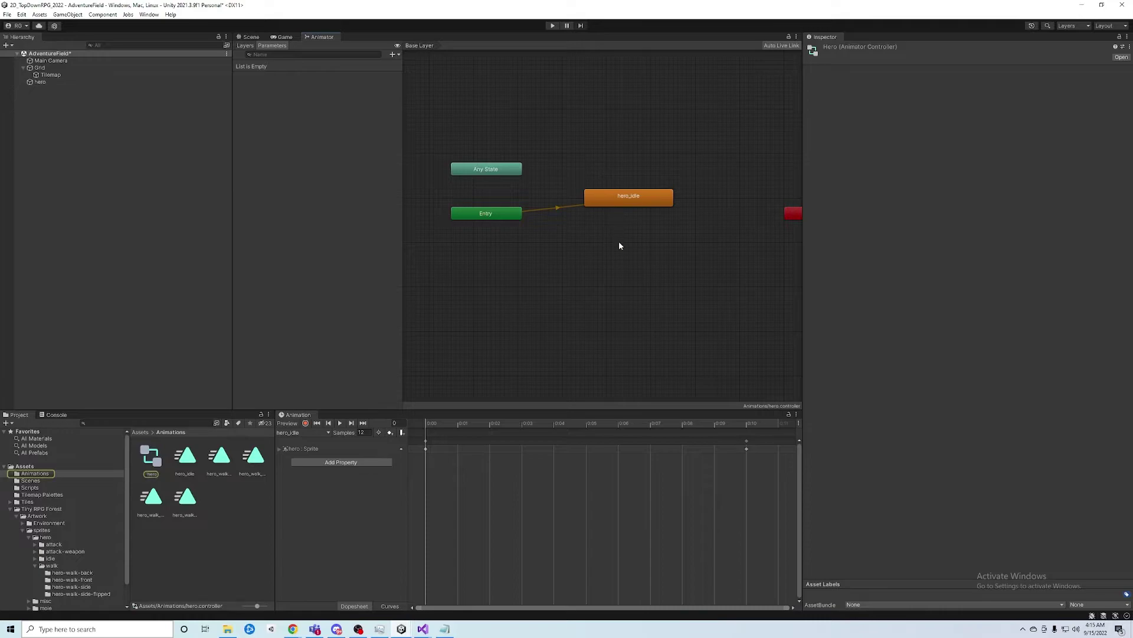
mouse_move(640, 200)
mouse_down()
mouse_move(585, 172)
mouse_move(640, 186)
mouse_up()
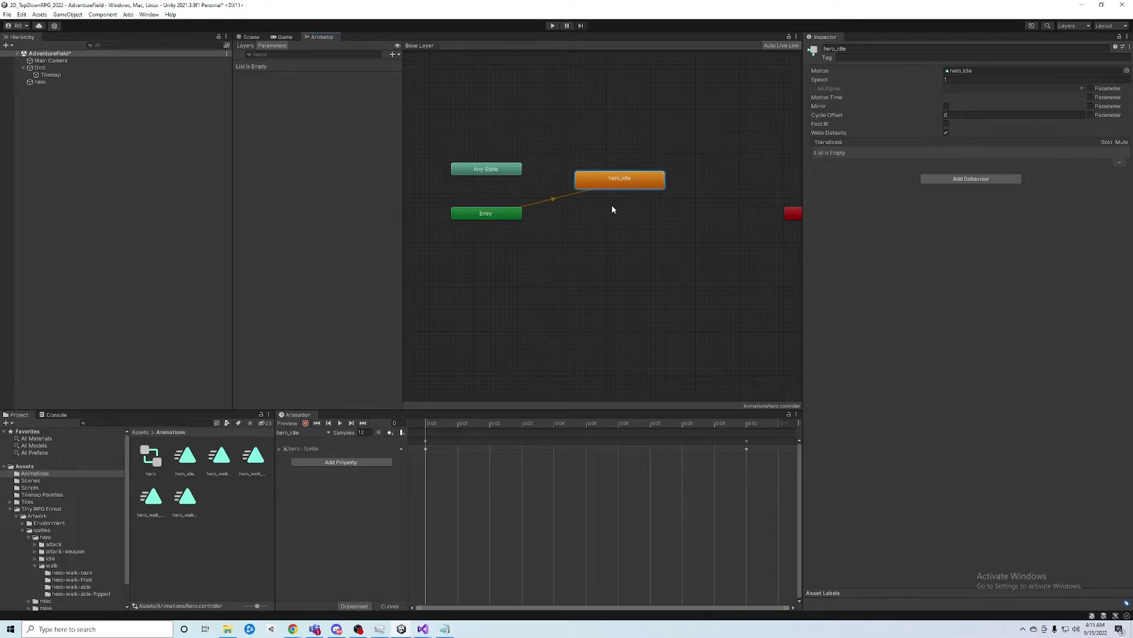
right_click(627, 188)
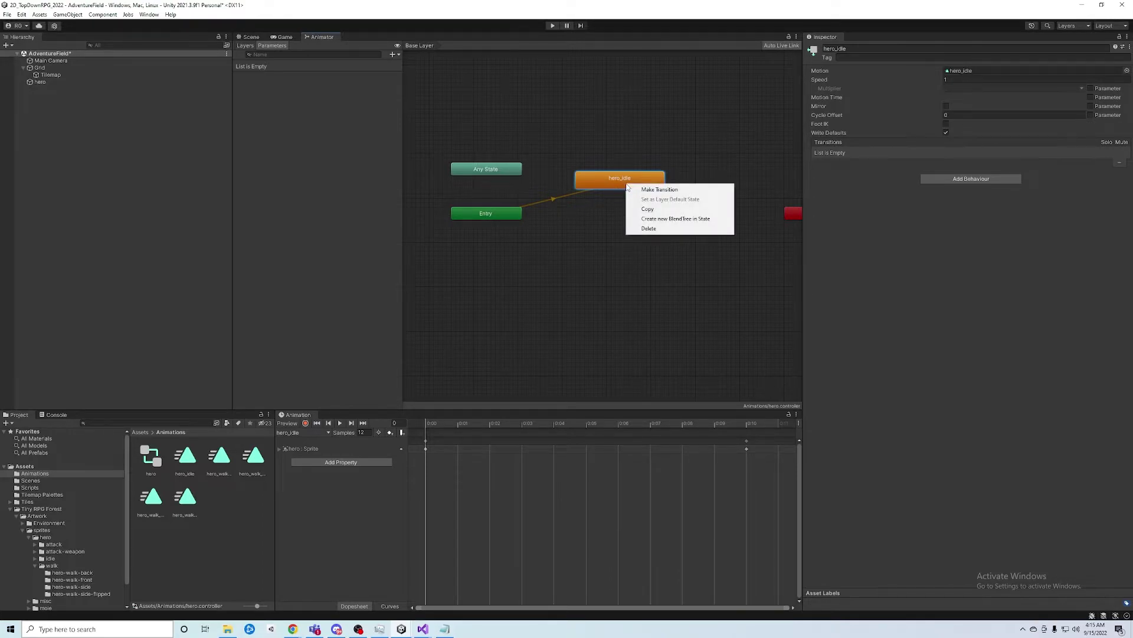
click(627, 186)
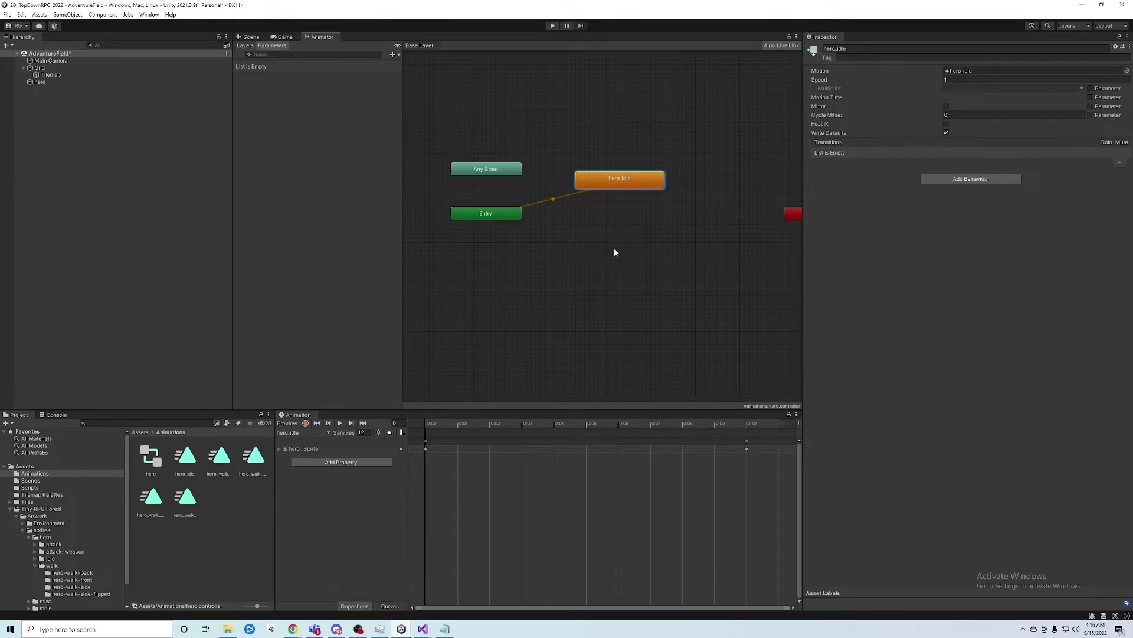
Create a new blend tree state in the Base Layer, name it Movement and place it directly below hero_idle.
right_click(599, 222)
mouse_move(617, 227)
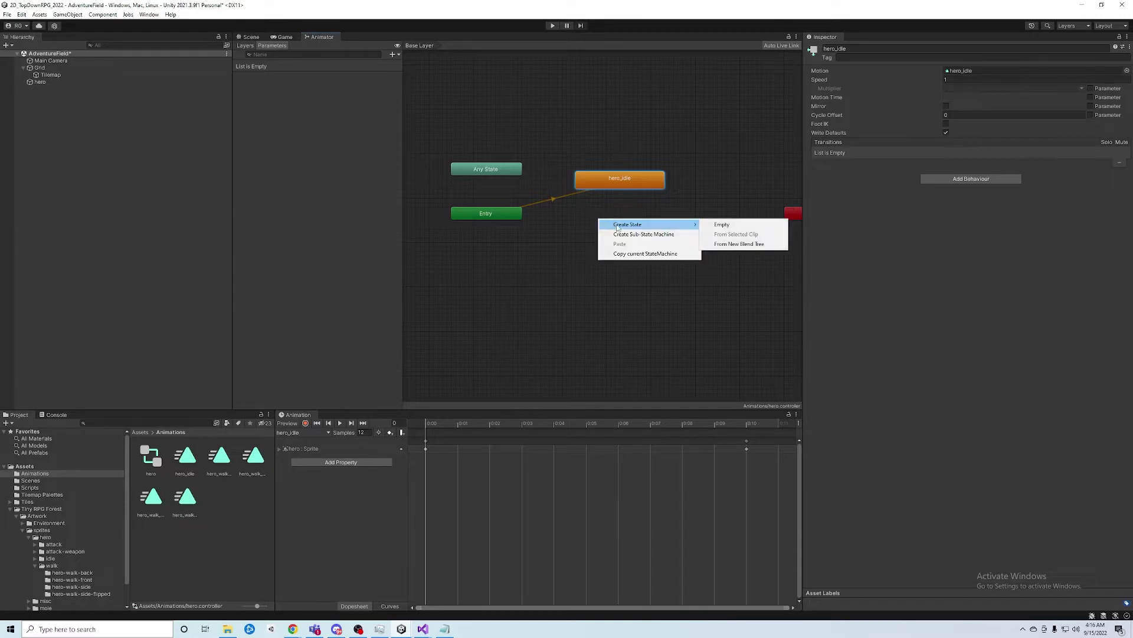
click(737, 245)
drag(645, 228, 623, 232)
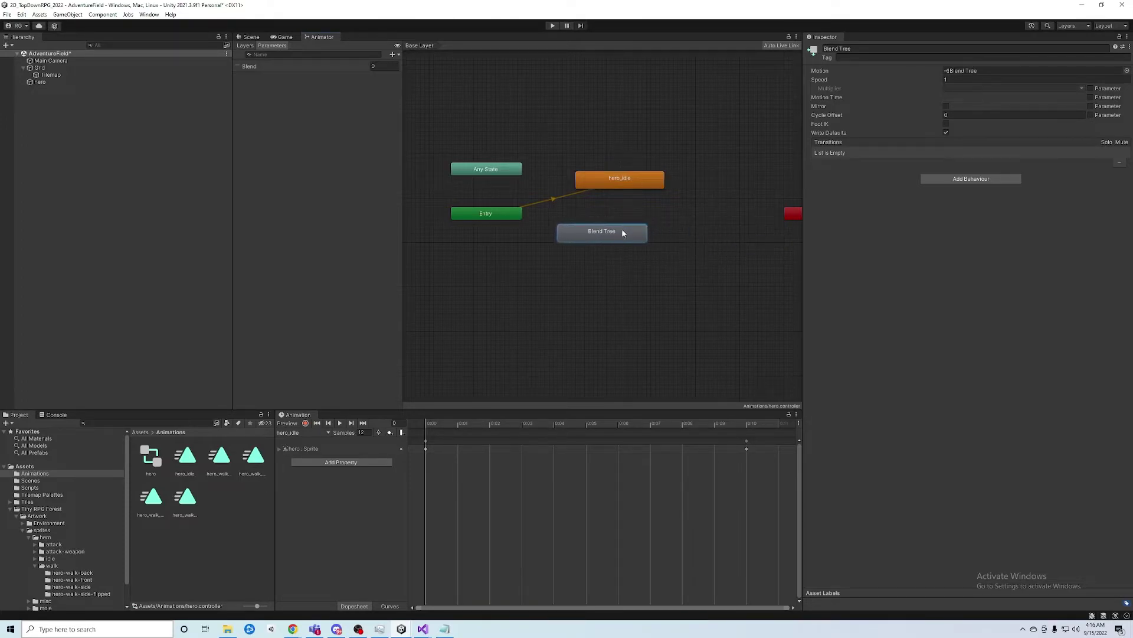
key(F2)
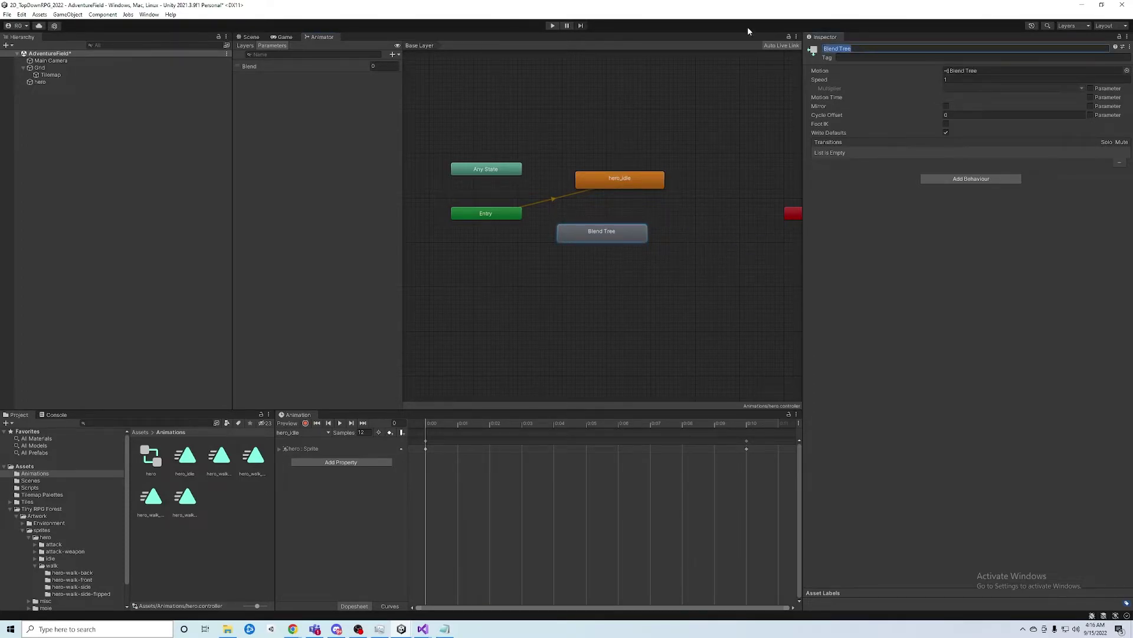
text(Movement)
click(593, 239)
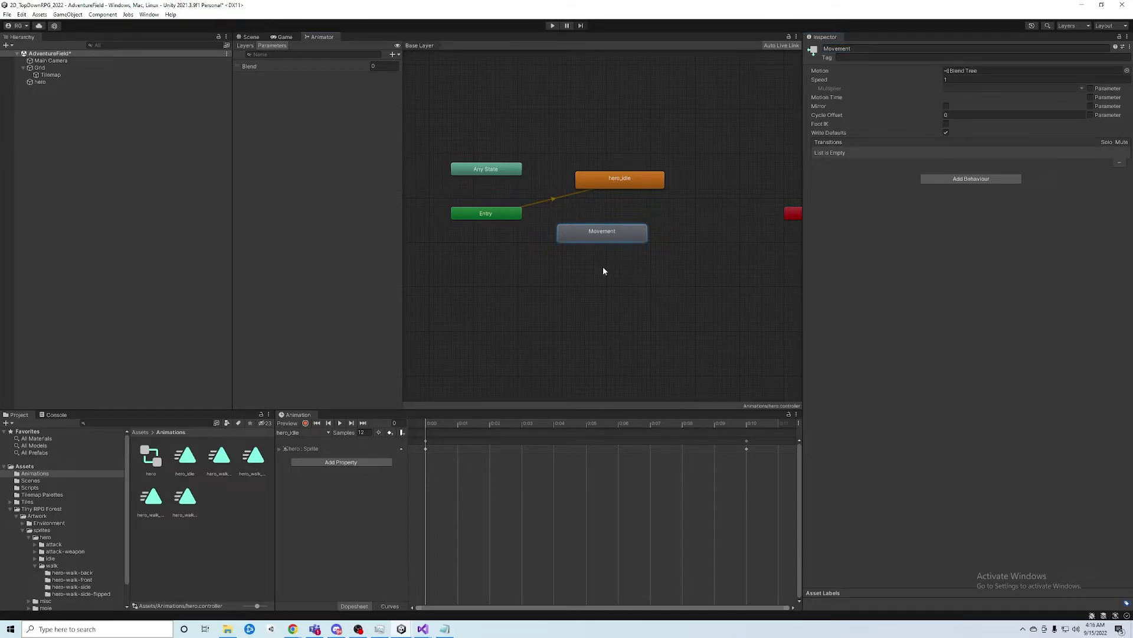
drag(598, 244, 616, 232)
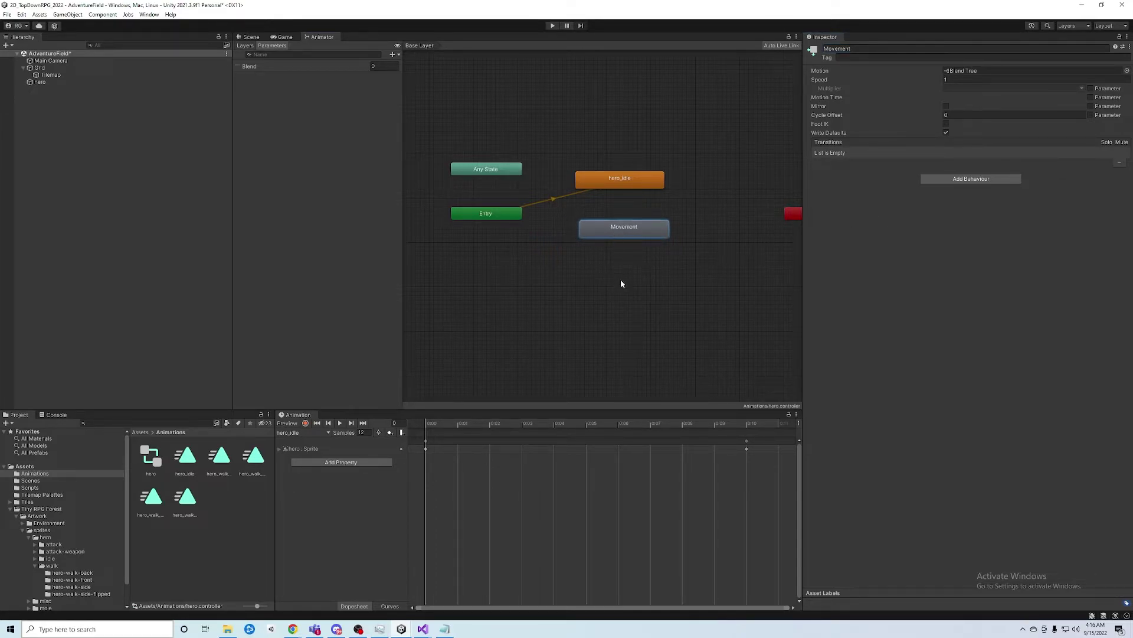
Open the Movement state's blend tree and select its Blend Tree node to show its settings.
double_click(623, 233)
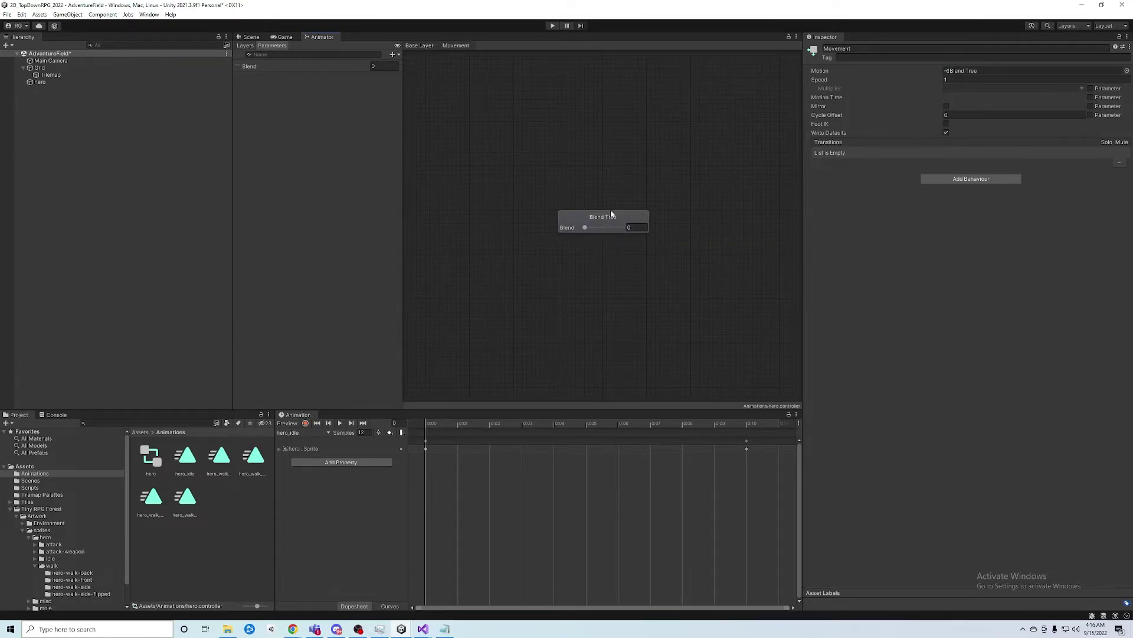
click(610, 212)
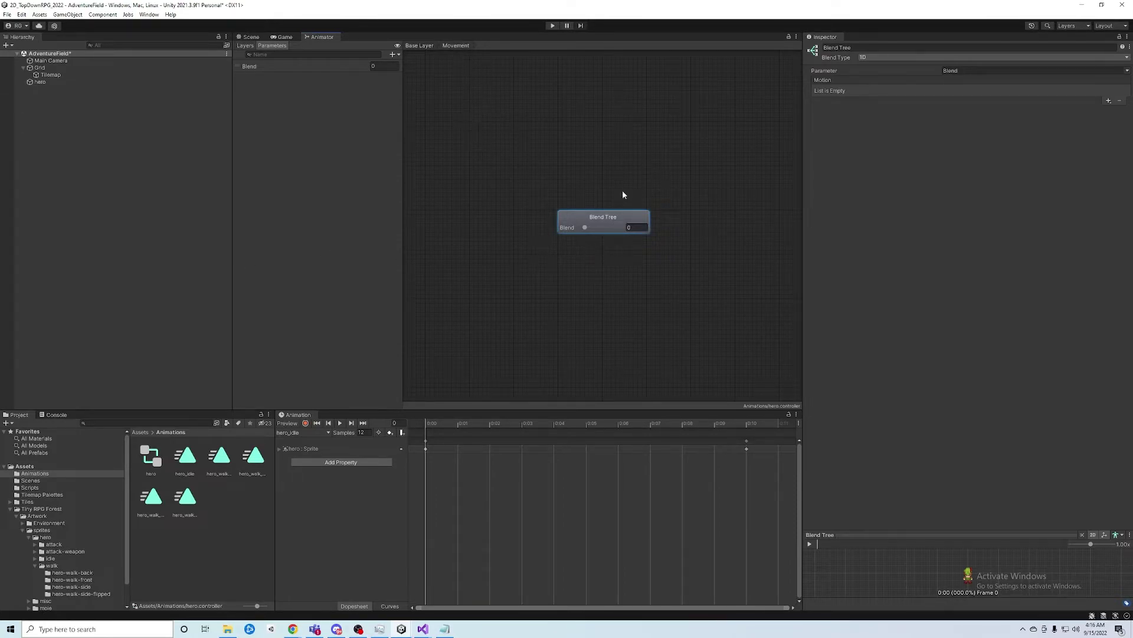
click(416, 46)
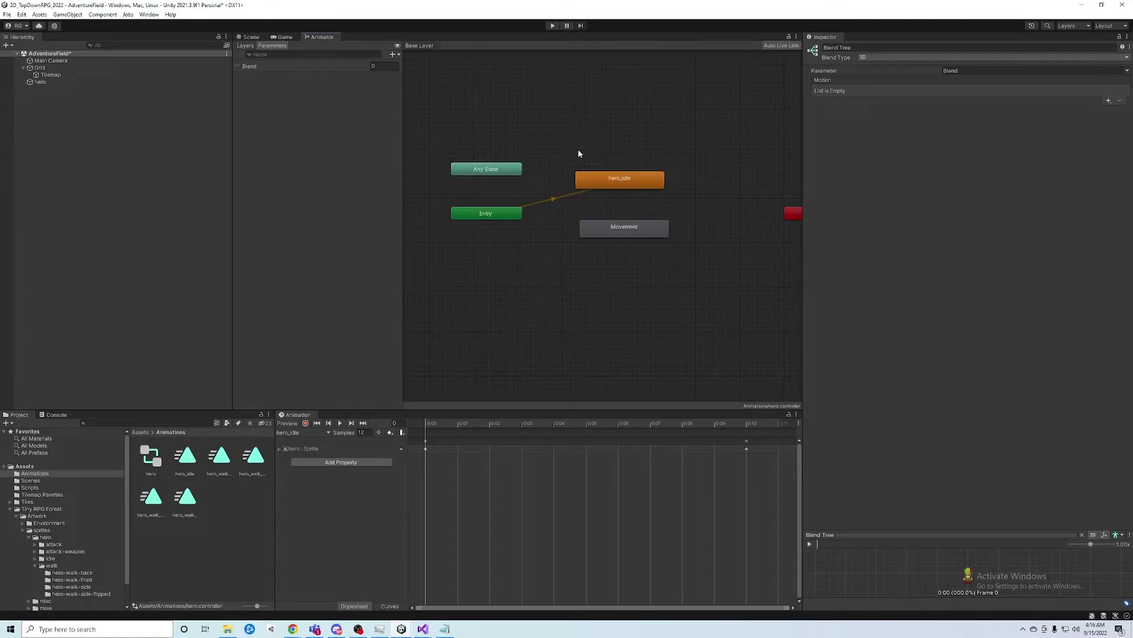
double_click(621, 229)
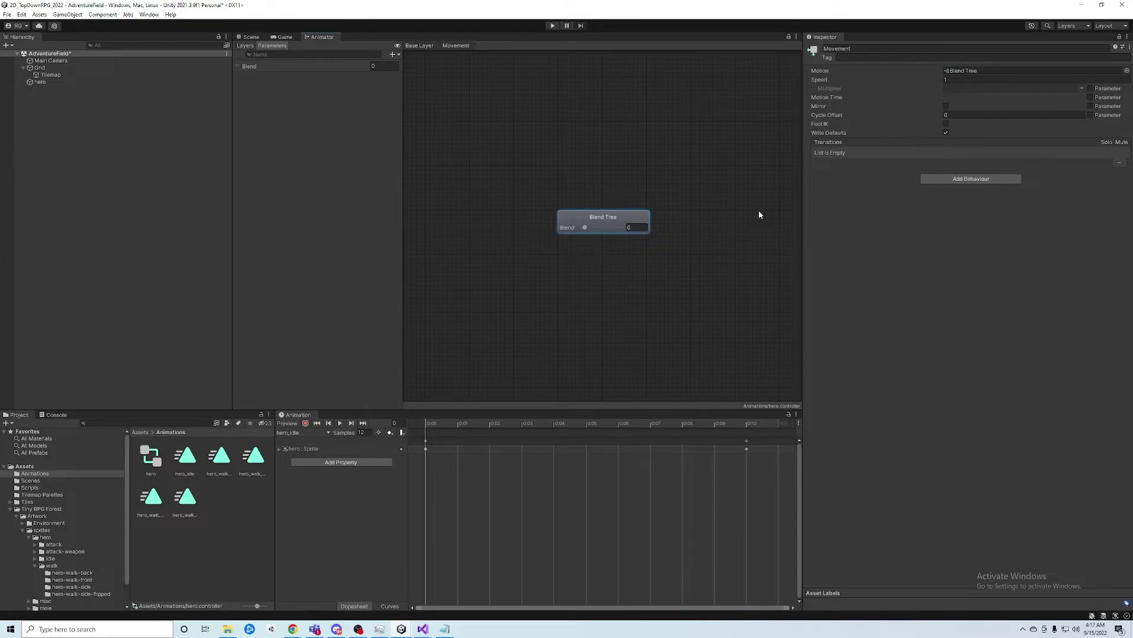
click(616, 215)
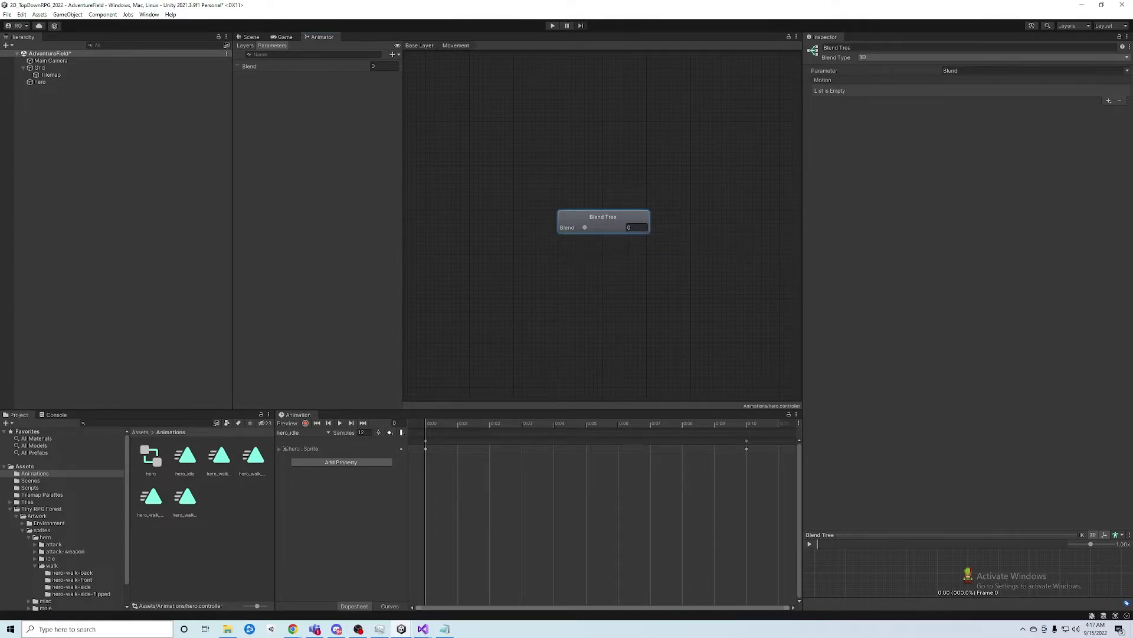
click(1109, 102)
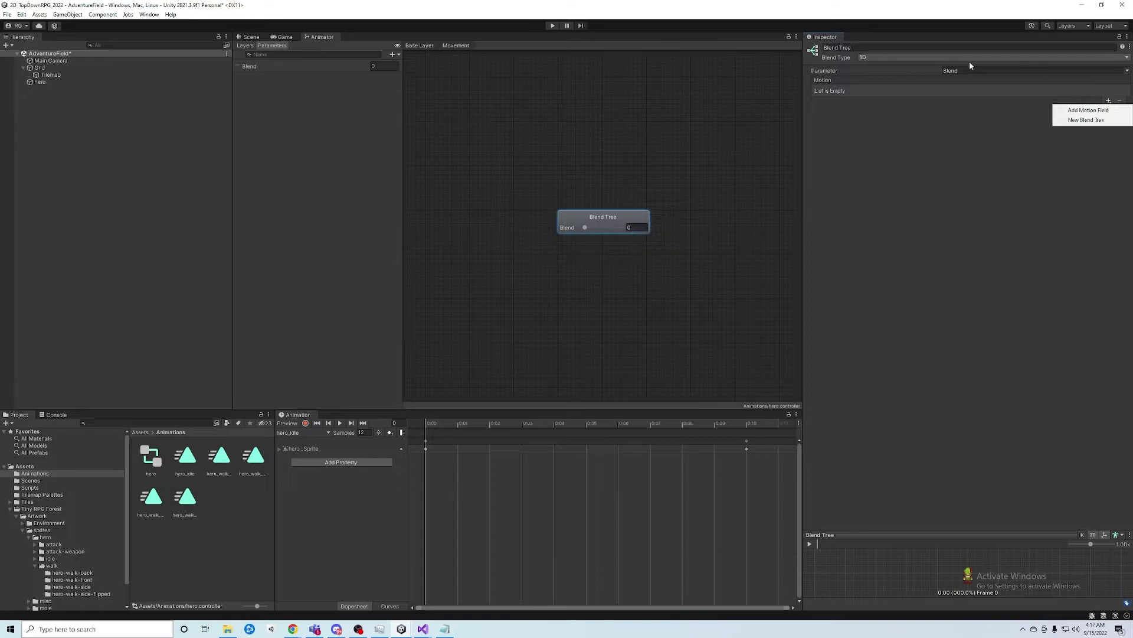
click(1088, 110)
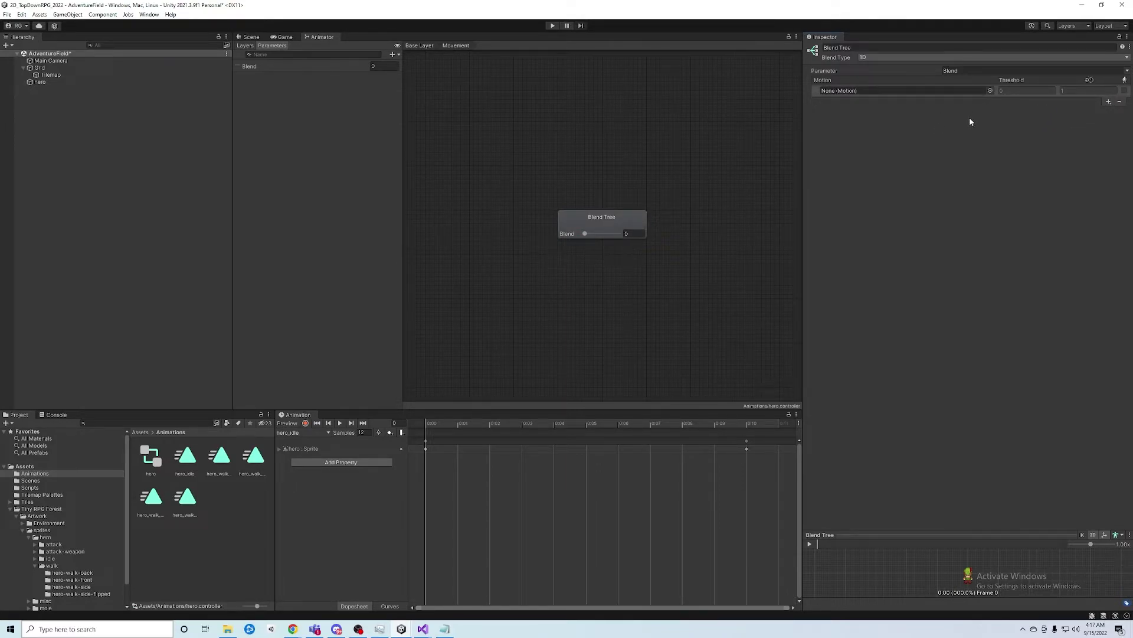
click(990, 90)
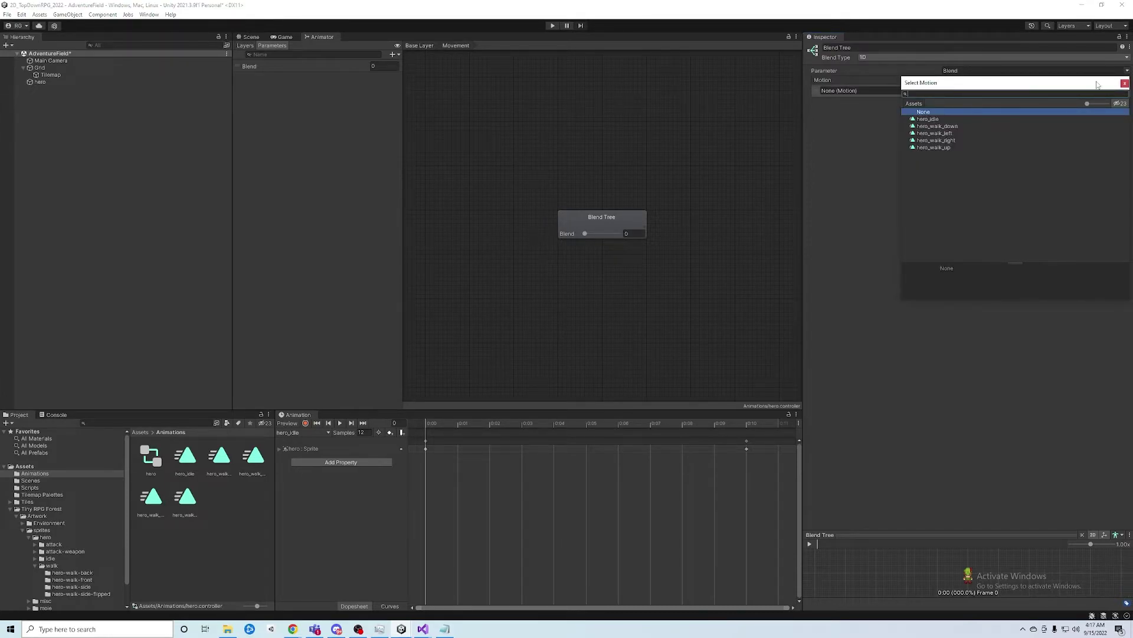
click(1125, 82)
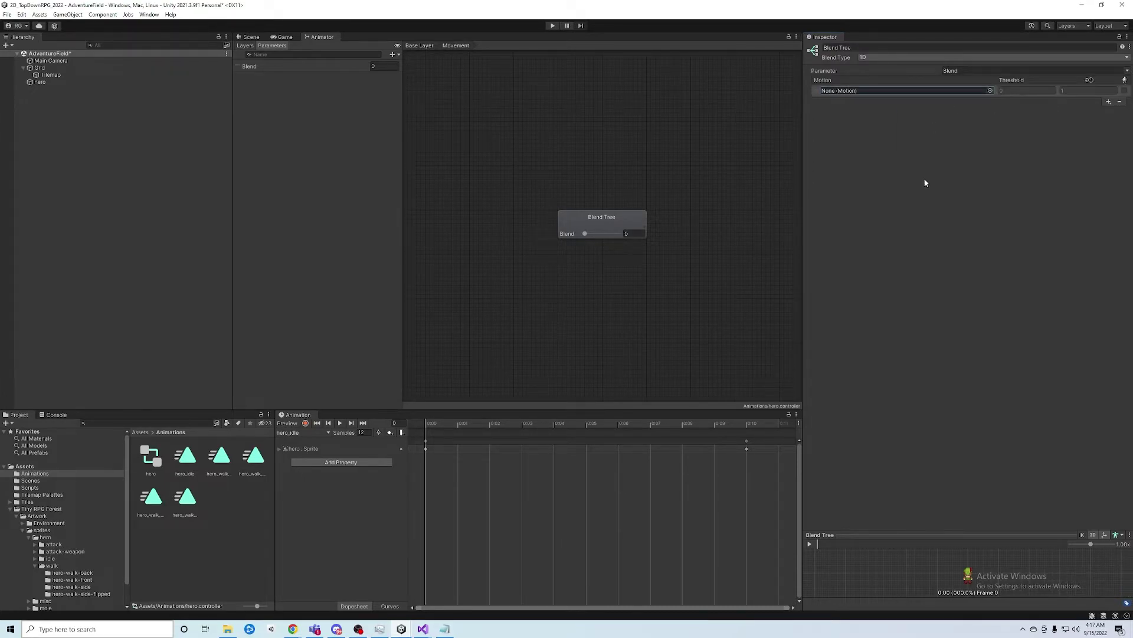
click(1120, 101)
Add a motion field to the blend tree, assign the hero_walk_up clip to it and inspect that clip's node.
click(612, 227)
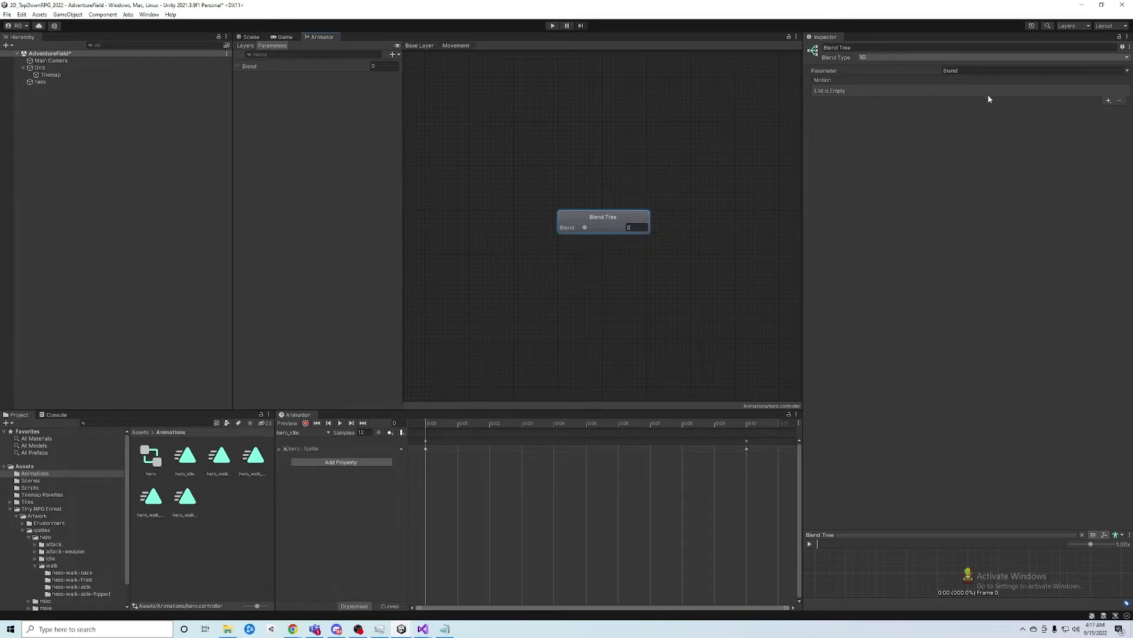
click(1109, 102)
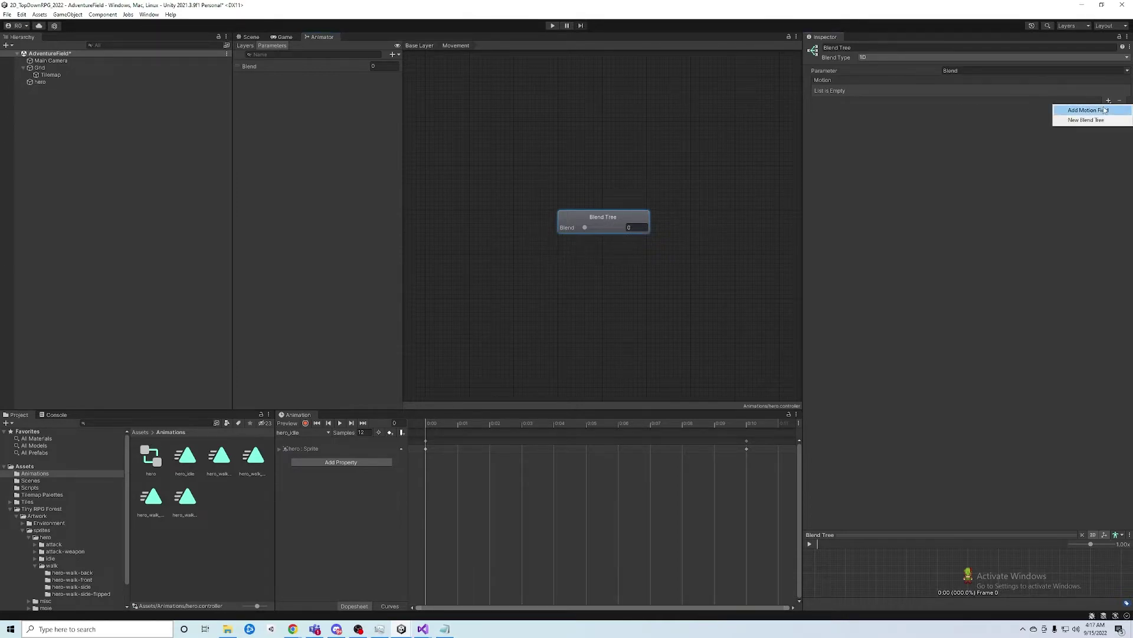
click(1104, 110)
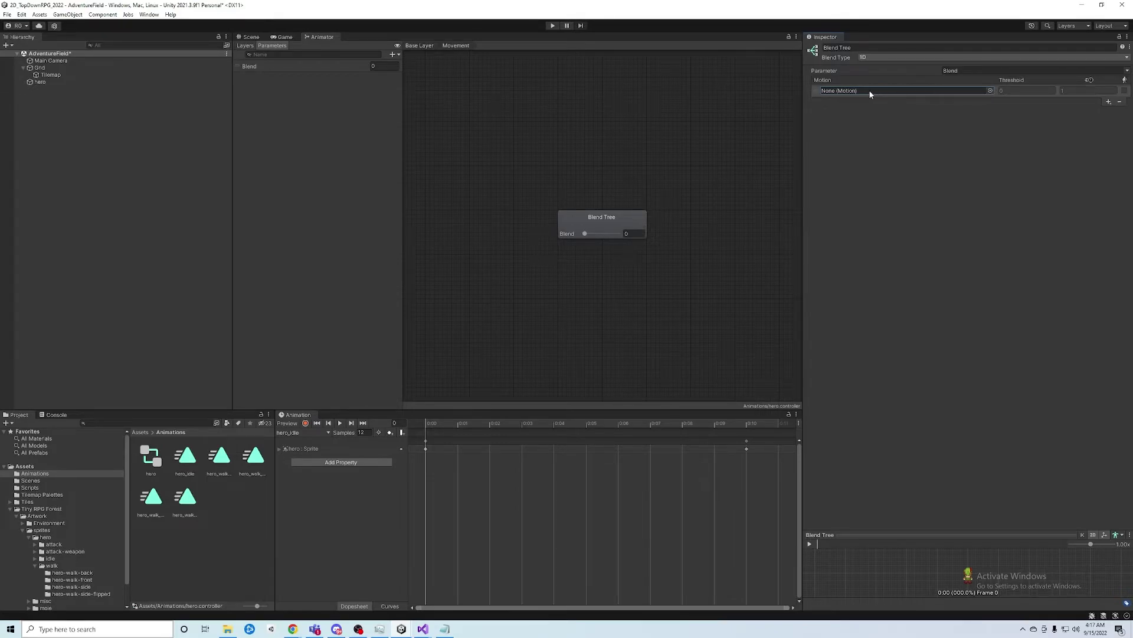
click(990, 91)
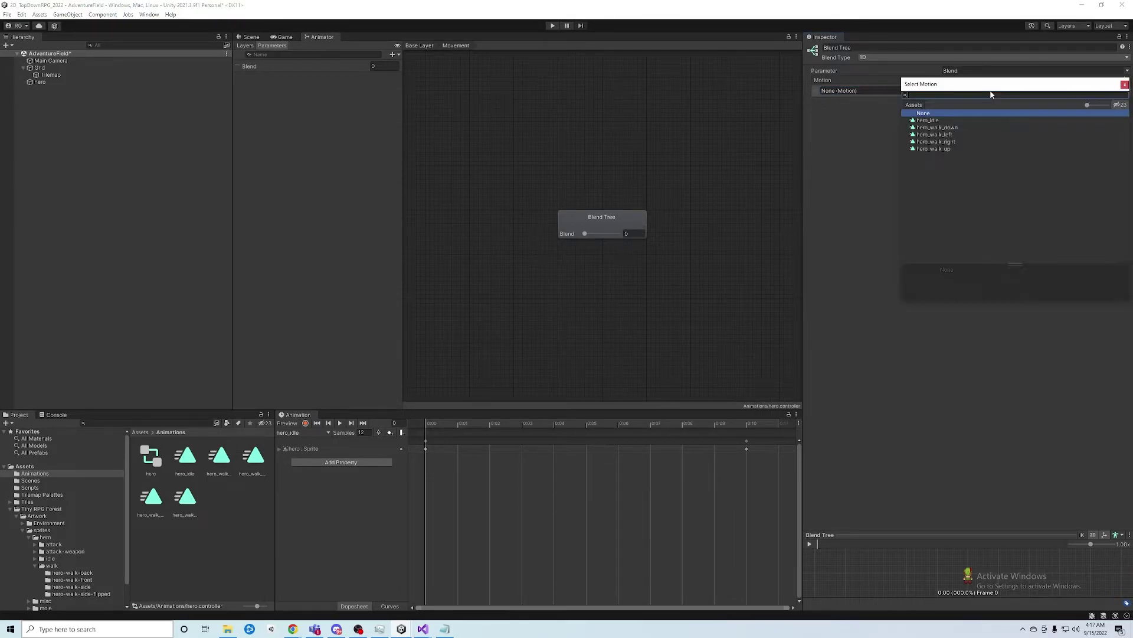
click(945, 149)
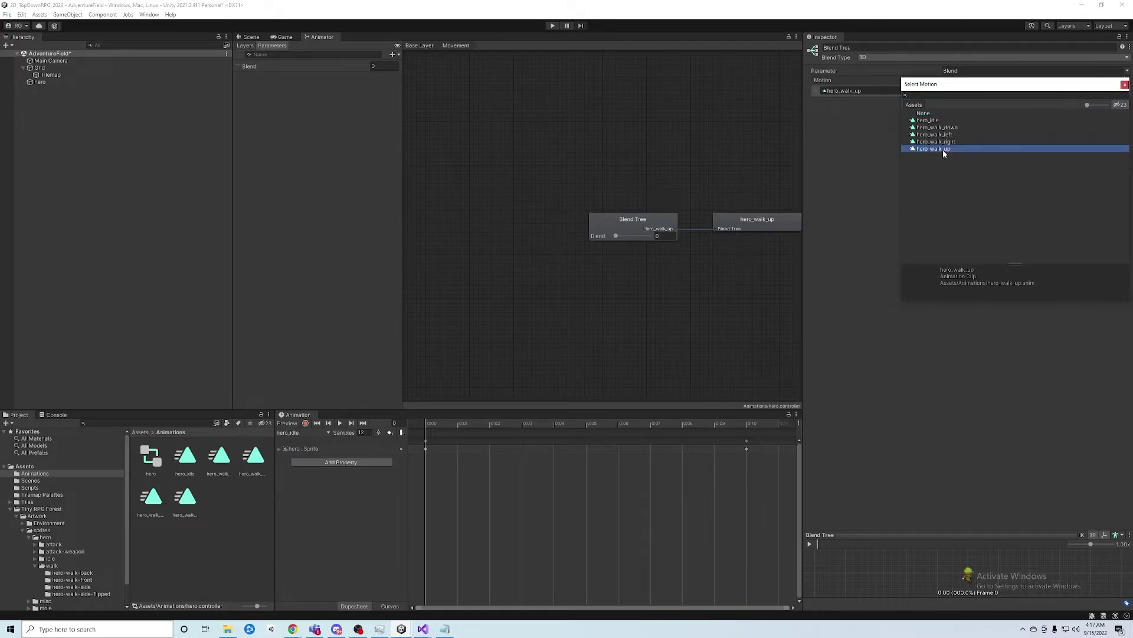
double_click(943, 150)
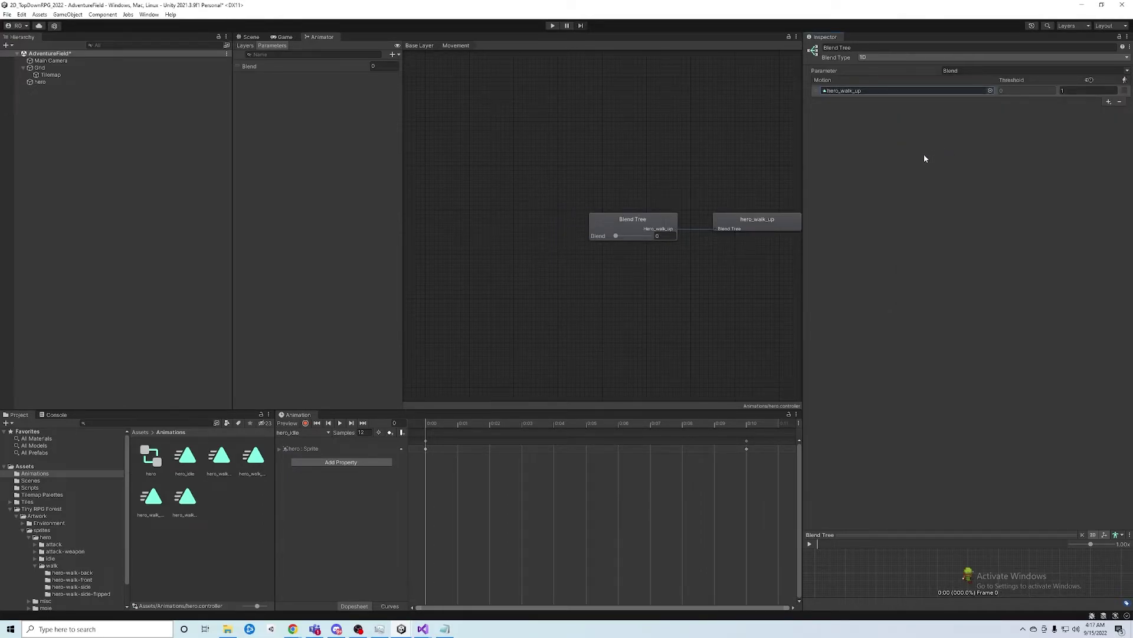
click(740, 217)
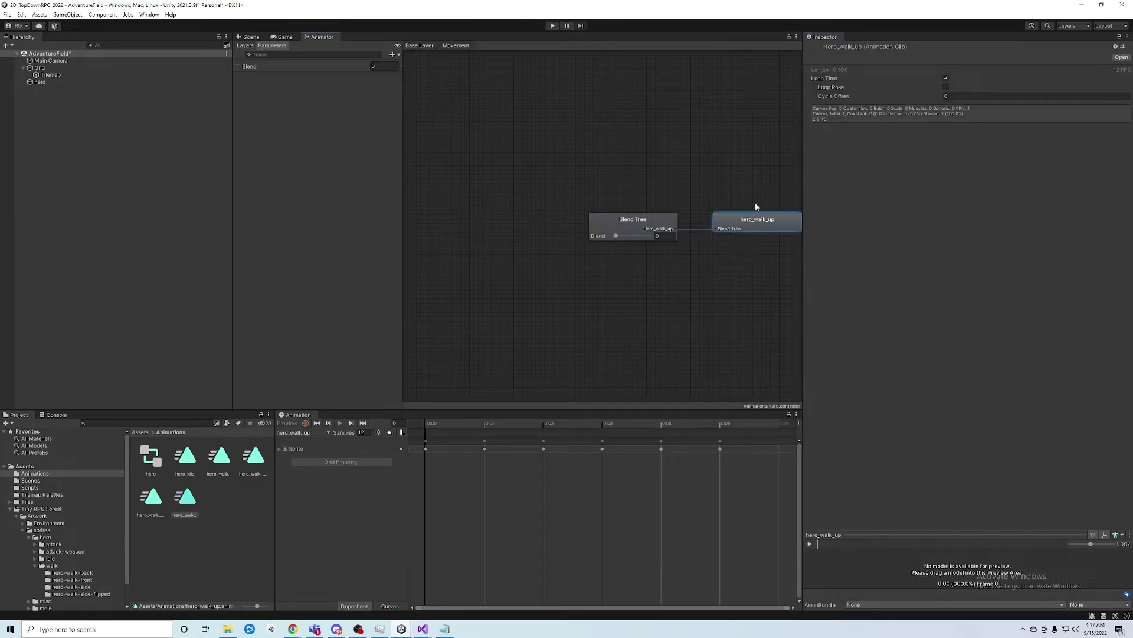
Add a second motion field to the blend tree and assign the hero_walk_down clip to it.
click(628, 224)
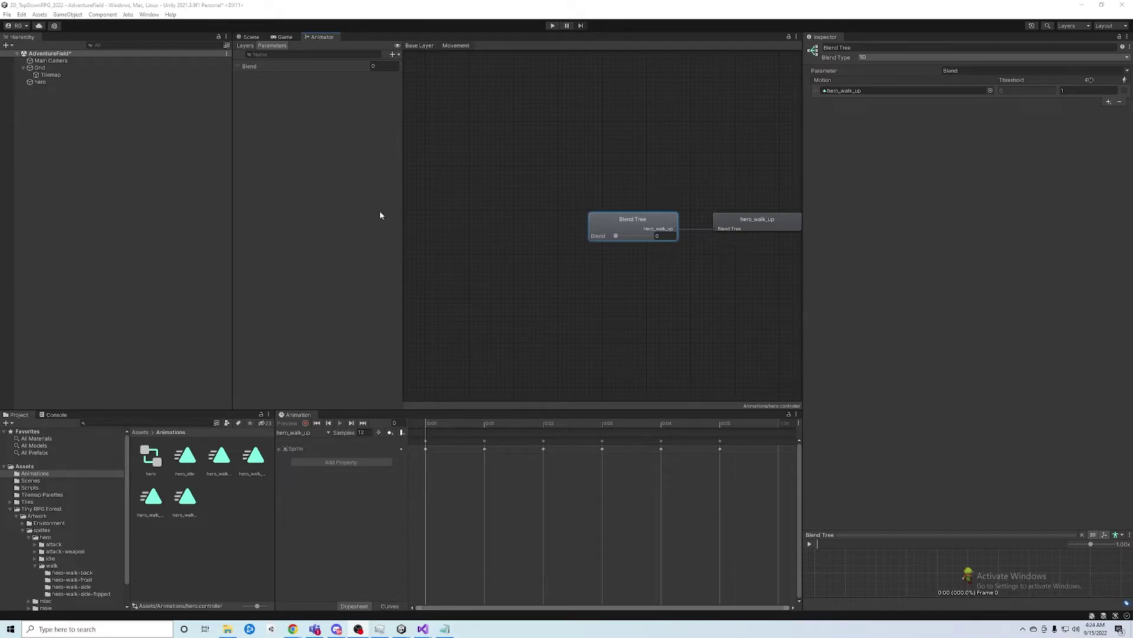
click(1109, 101)
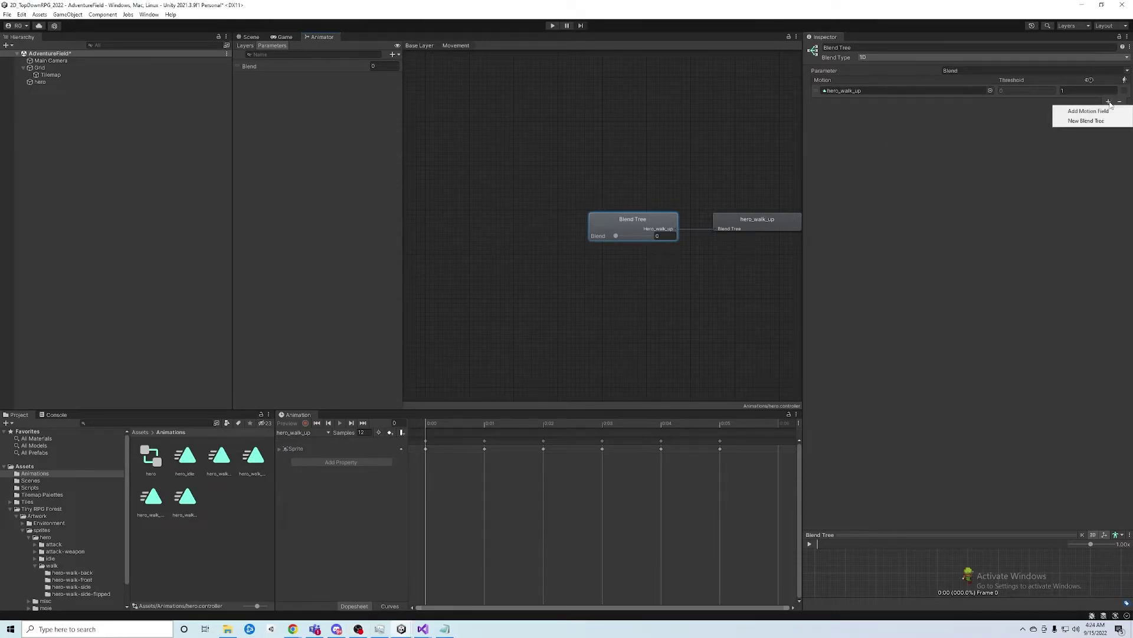
click(1088, 111)
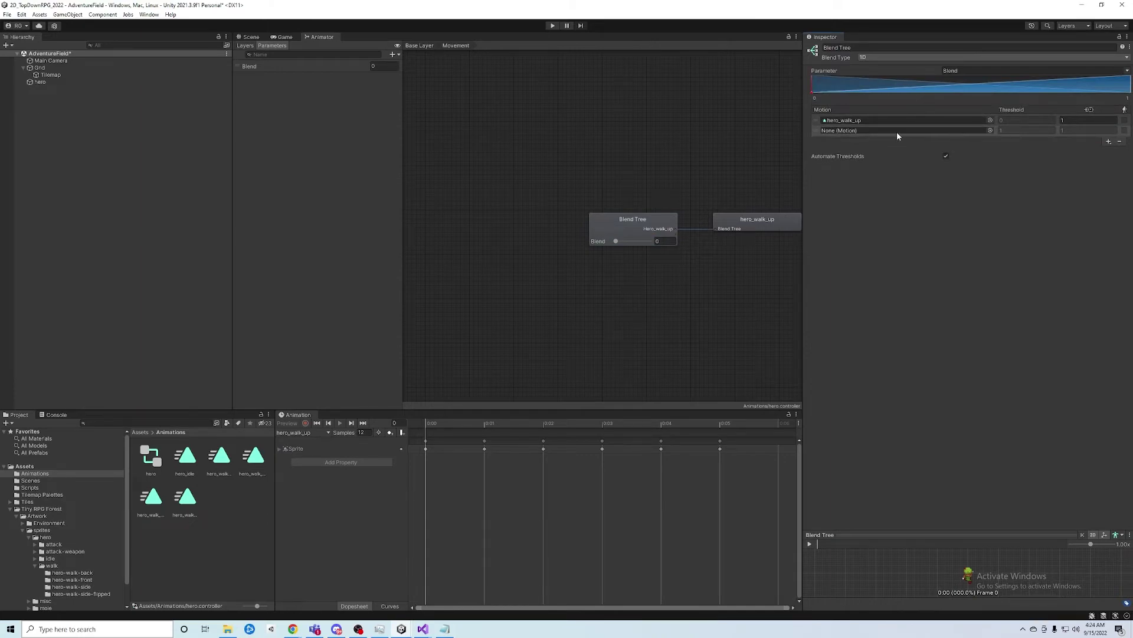
click(991, 131)
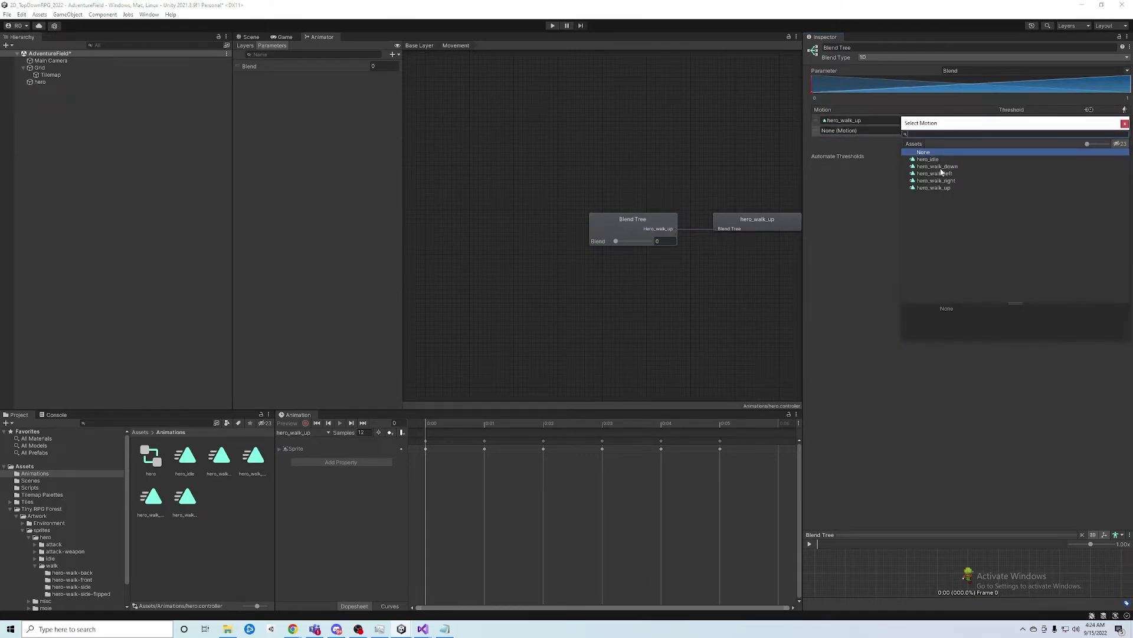
click(939, 167)
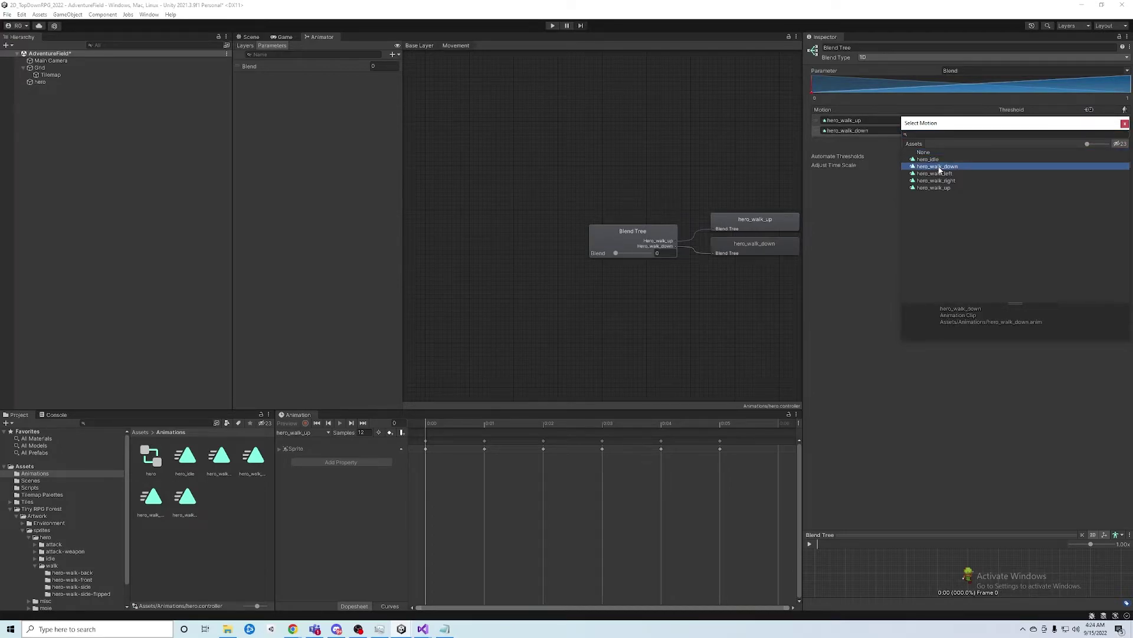
double_click(931, 168)
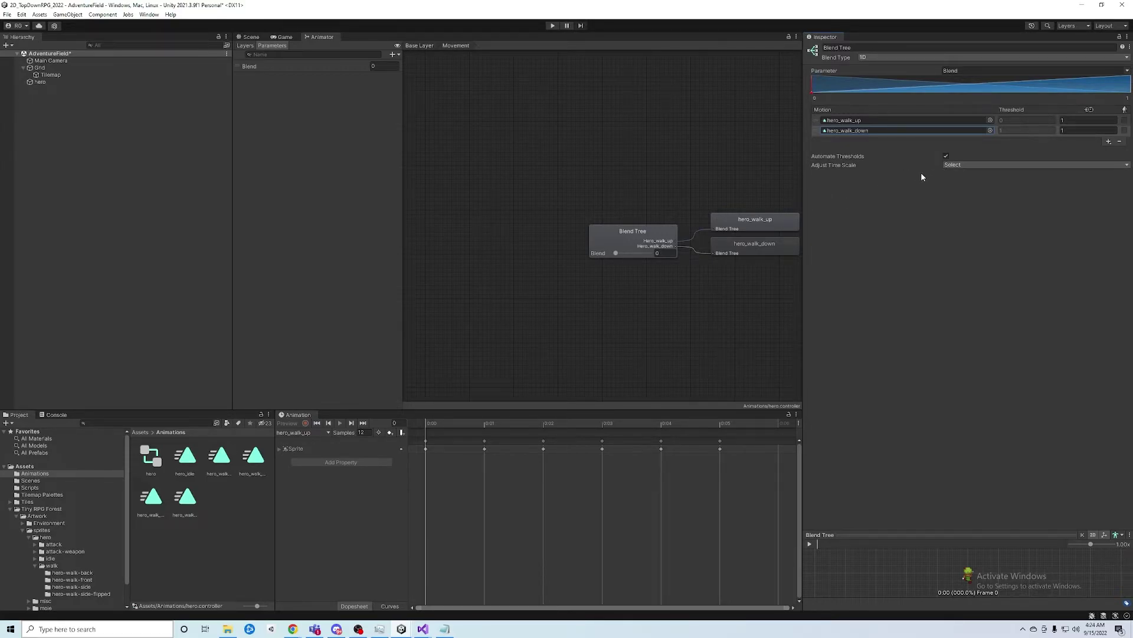
Change the blend type to 2D Simple Directional and add a third motion field with the hero_walk_left clip.
click(869, 59)
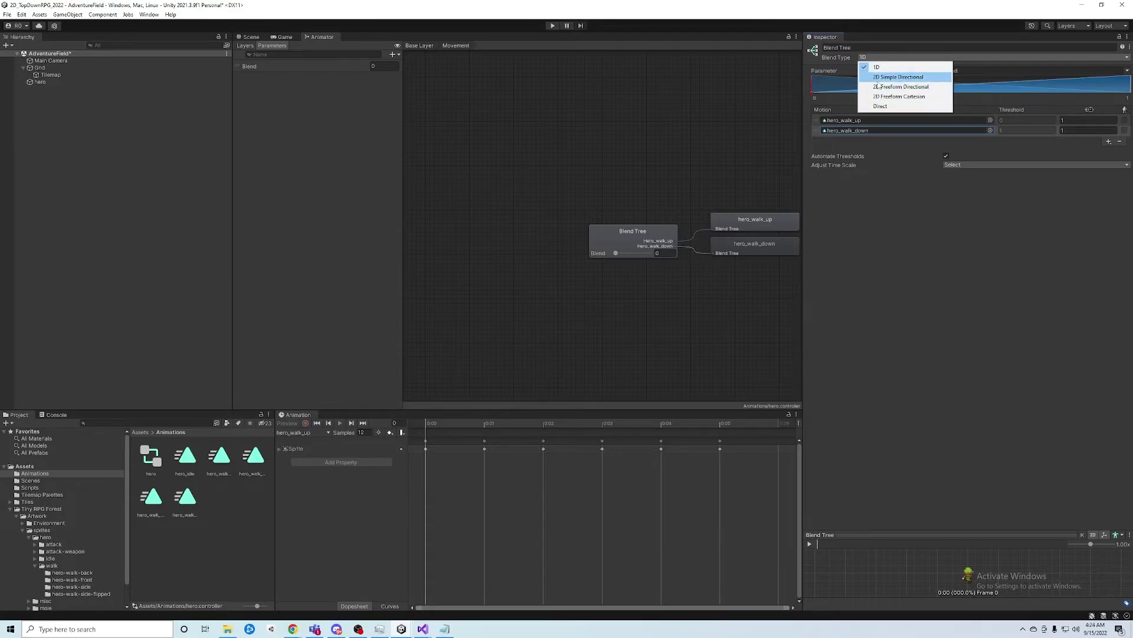
click(879, 77)
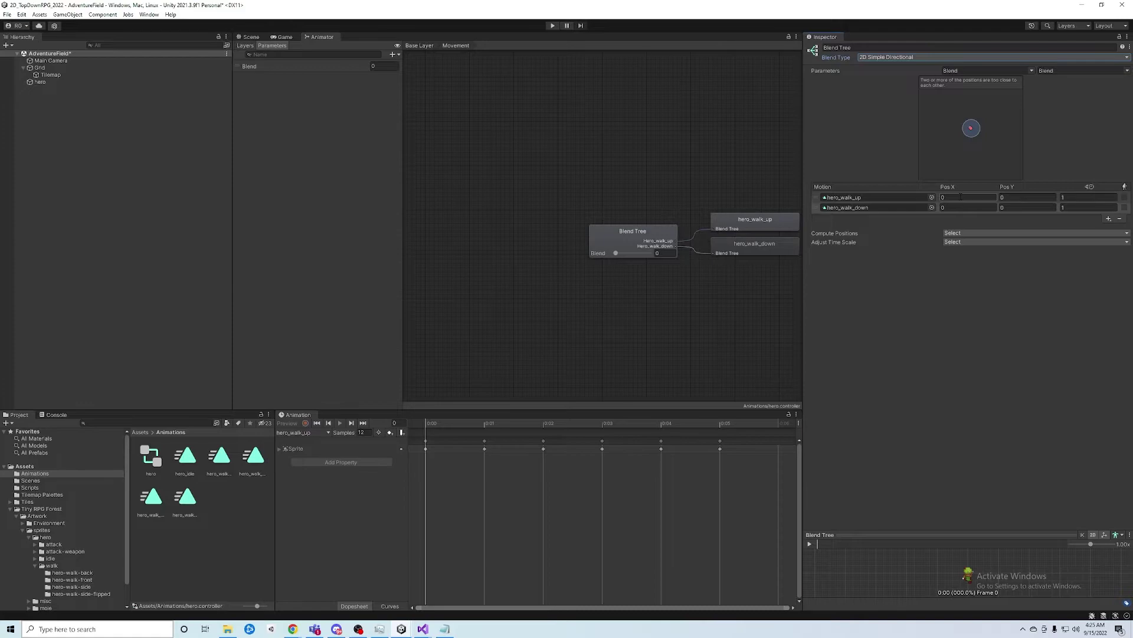
click(1108, 220)
click(1104, 230)
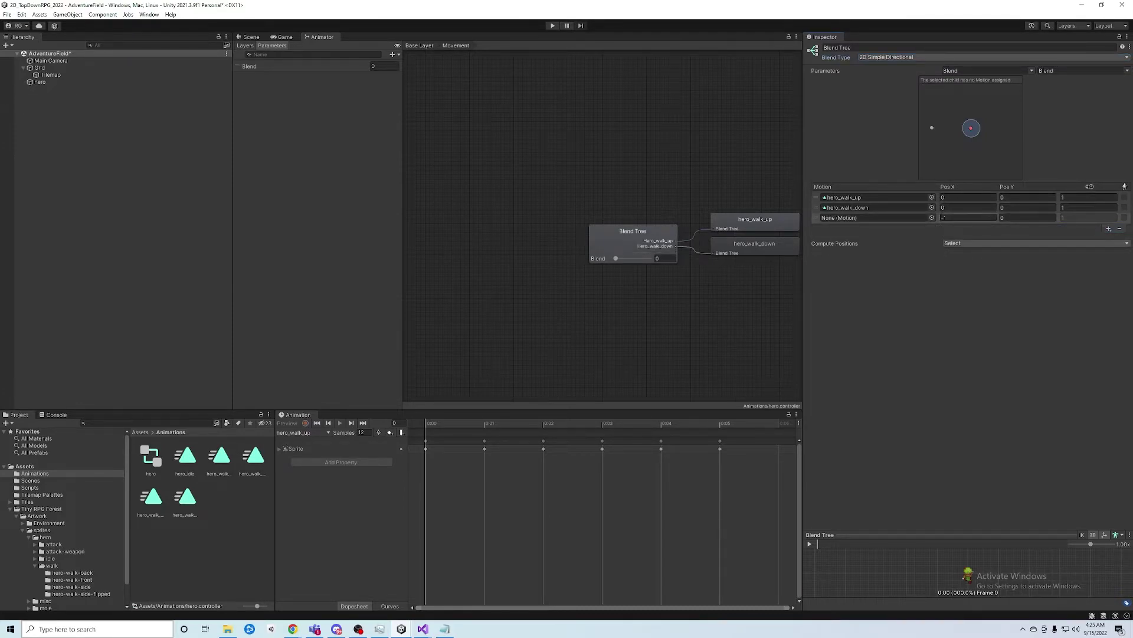
click(932, 218)
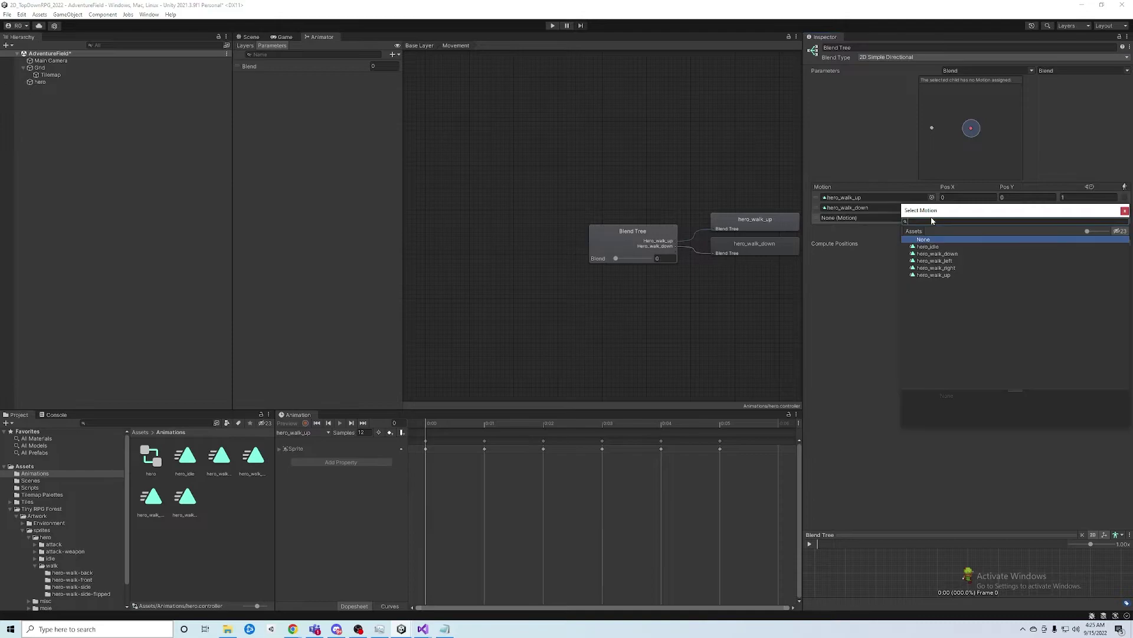
click(943, 261)
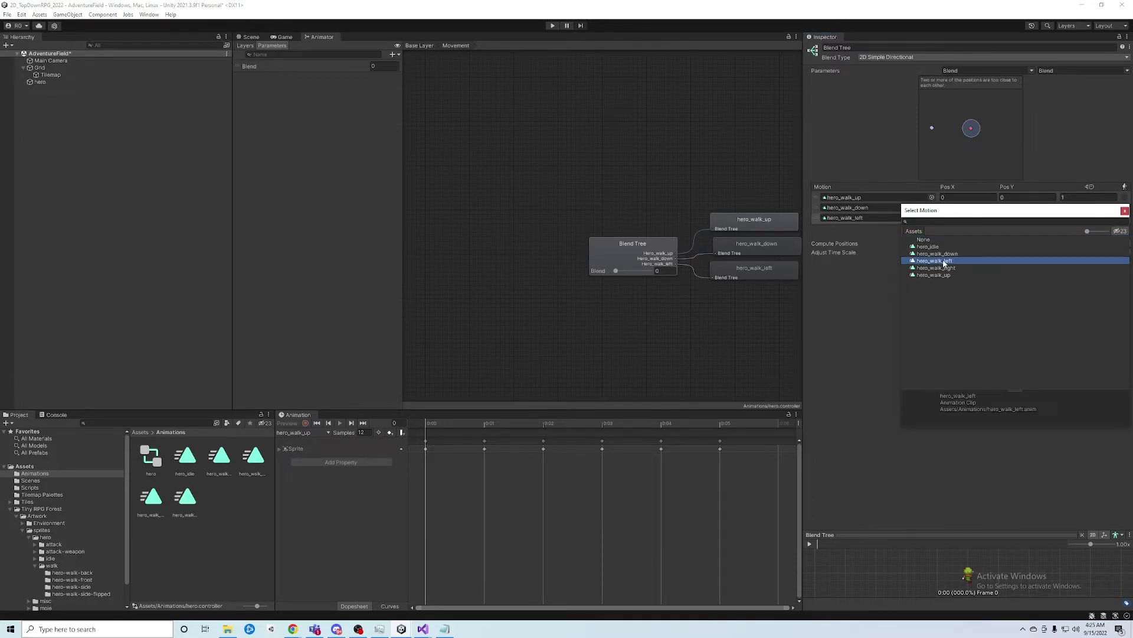
double_click(943, 261)
Add a fourth motion field to the blend tree and assign the hero_walk_right clip to it.
click(1108, 228)
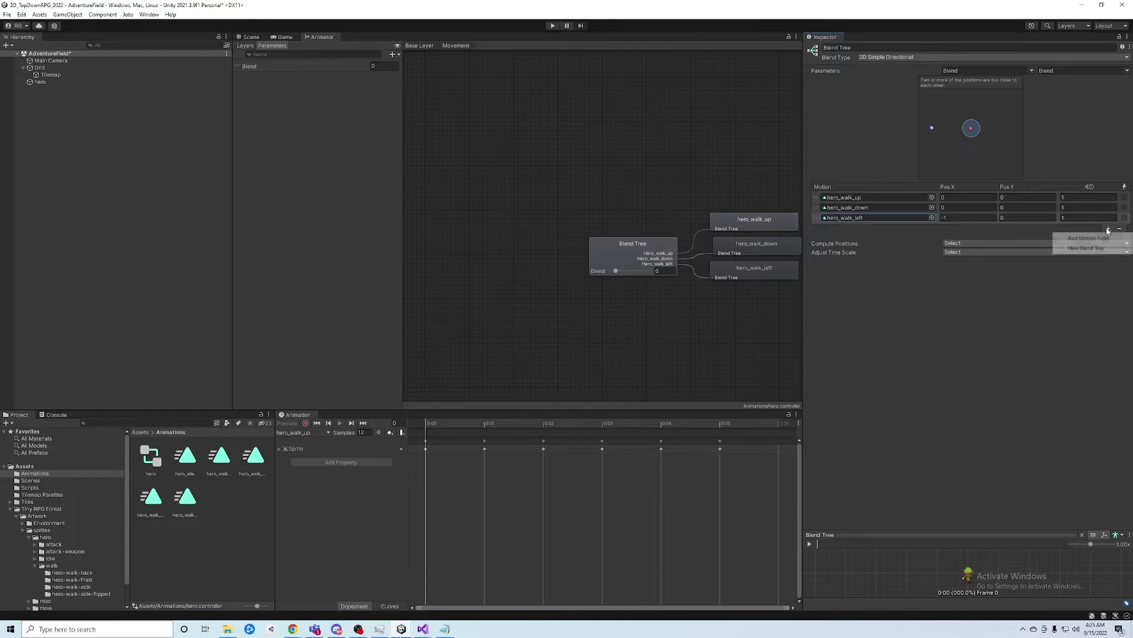
click(1070, 239)
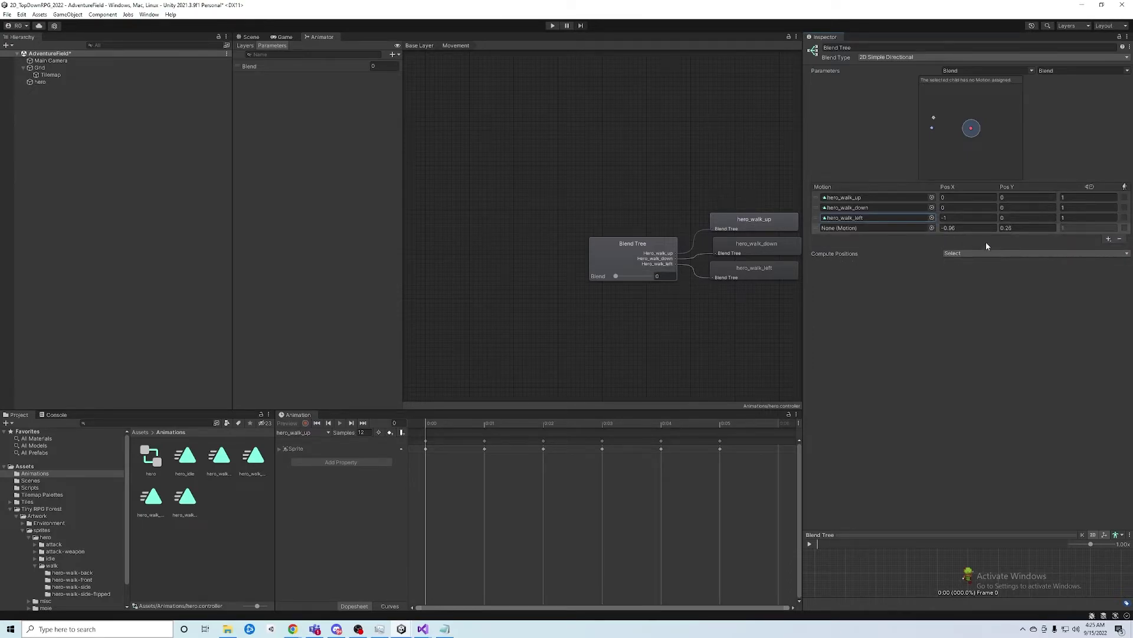
click(932, 228)
double_click(935, 277)
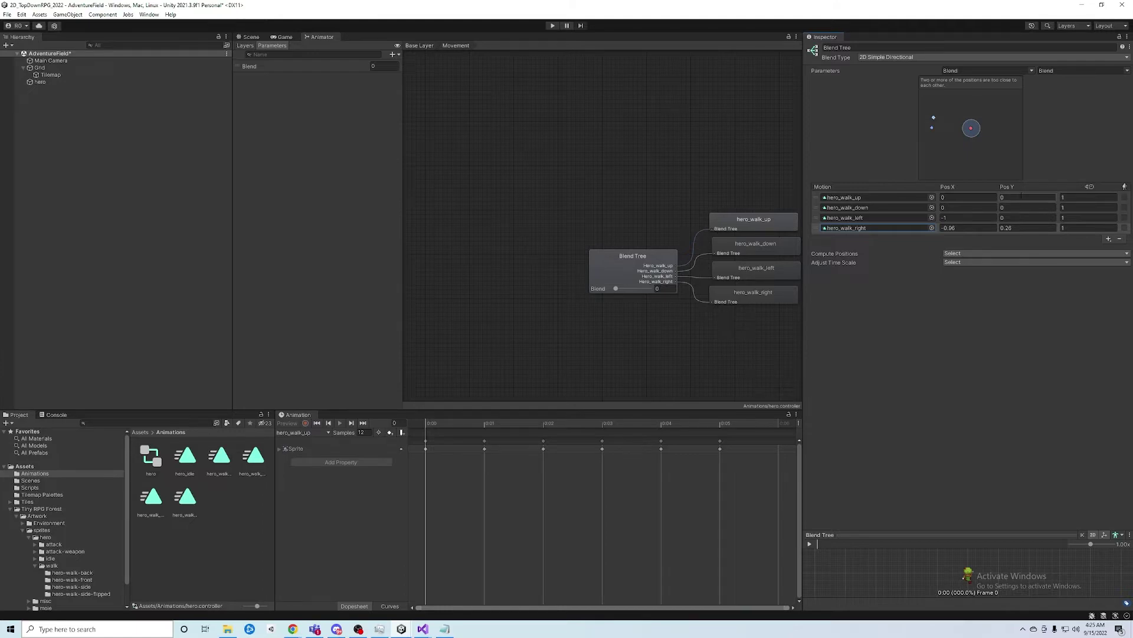
Set the motion positions to (0, 1) for hero_walk_up, (0, -1) for hero_walk_down and (1, 0) for hero_walk_right.
click(1025, 197)
text(1)
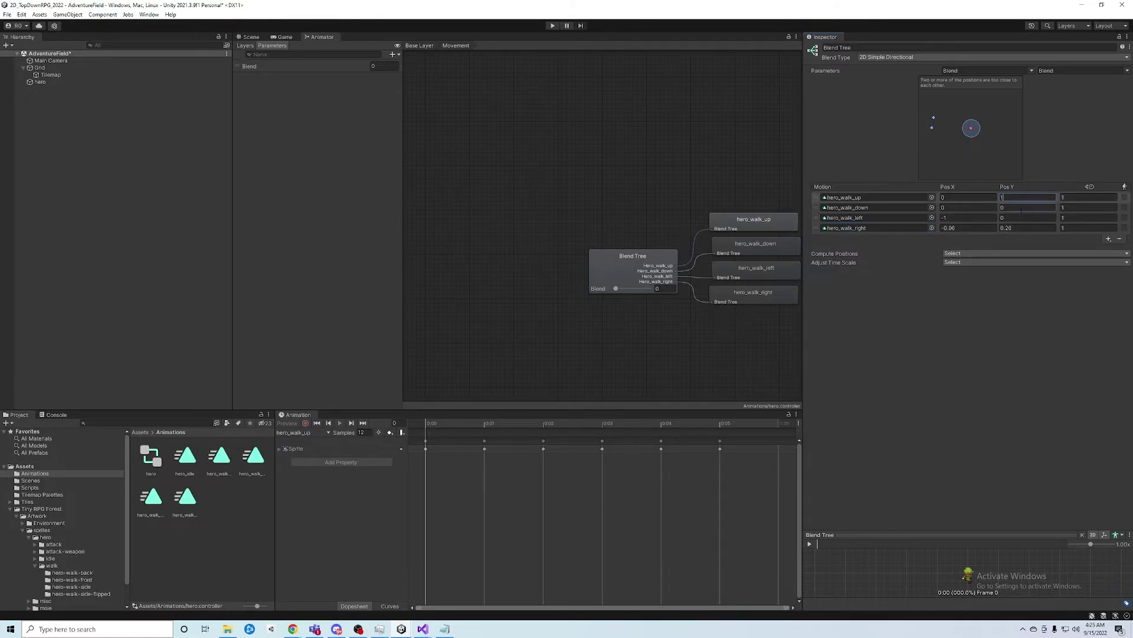
click(1023, 208)
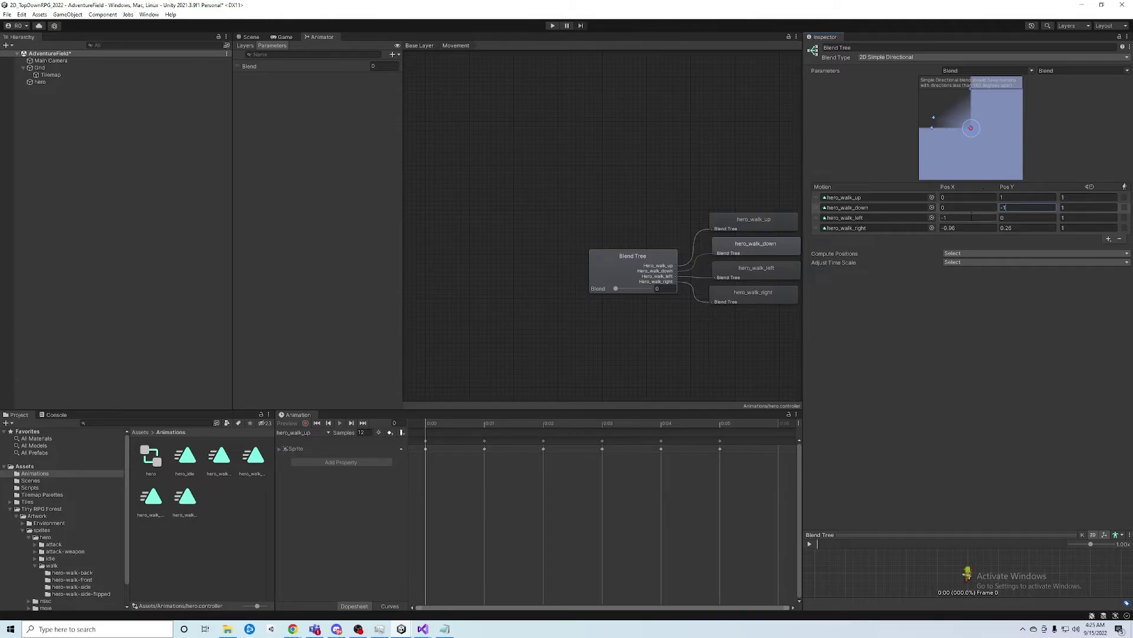
click(975, 219)
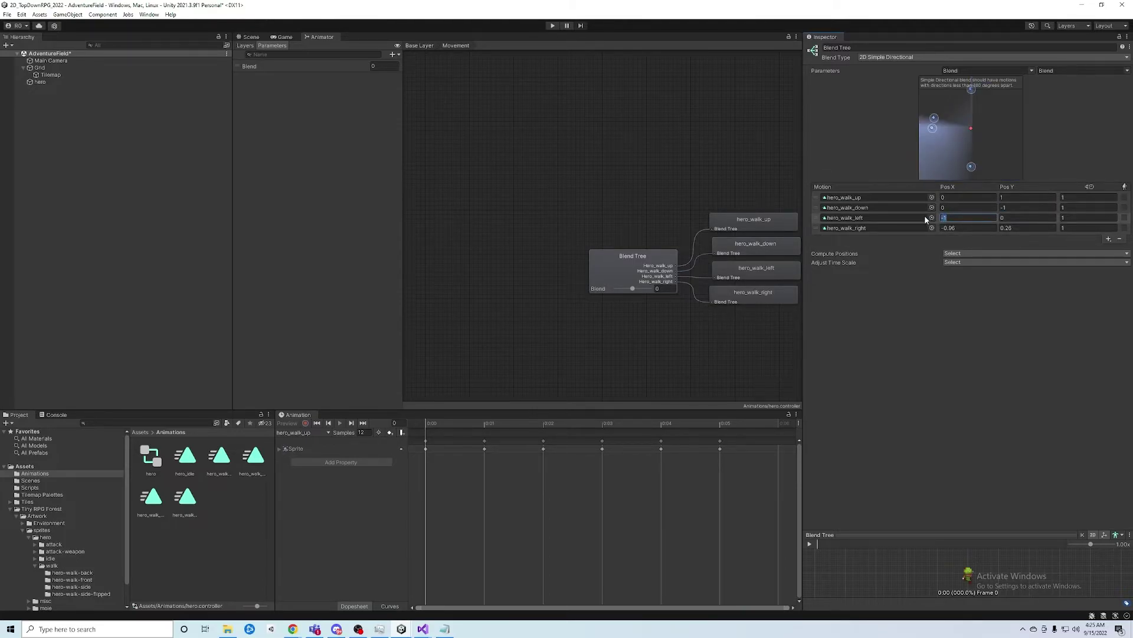
click(971, 227)
text(1)
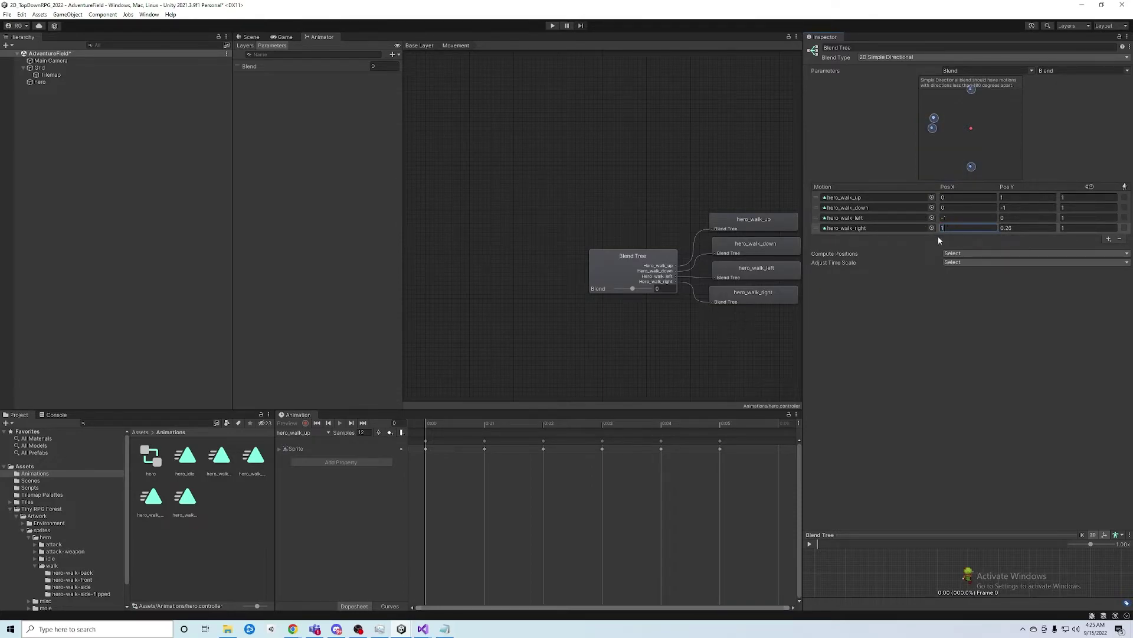
key(Tab)
key(BackSpace)
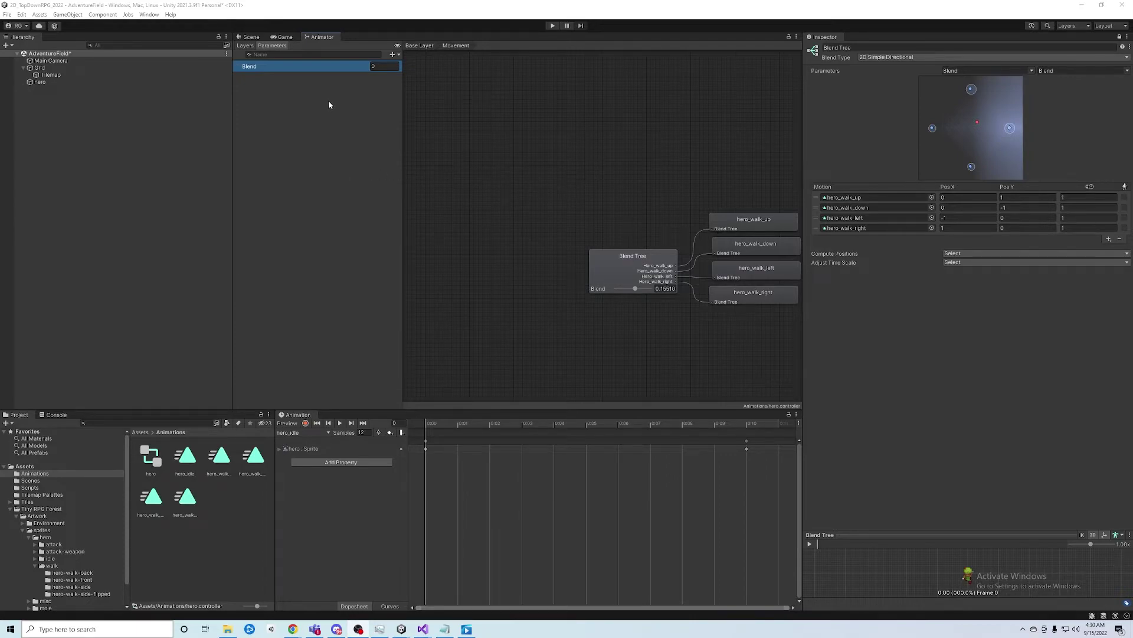
Add a float parameter named Horizontal to the Animator.
right_click(320, 72)
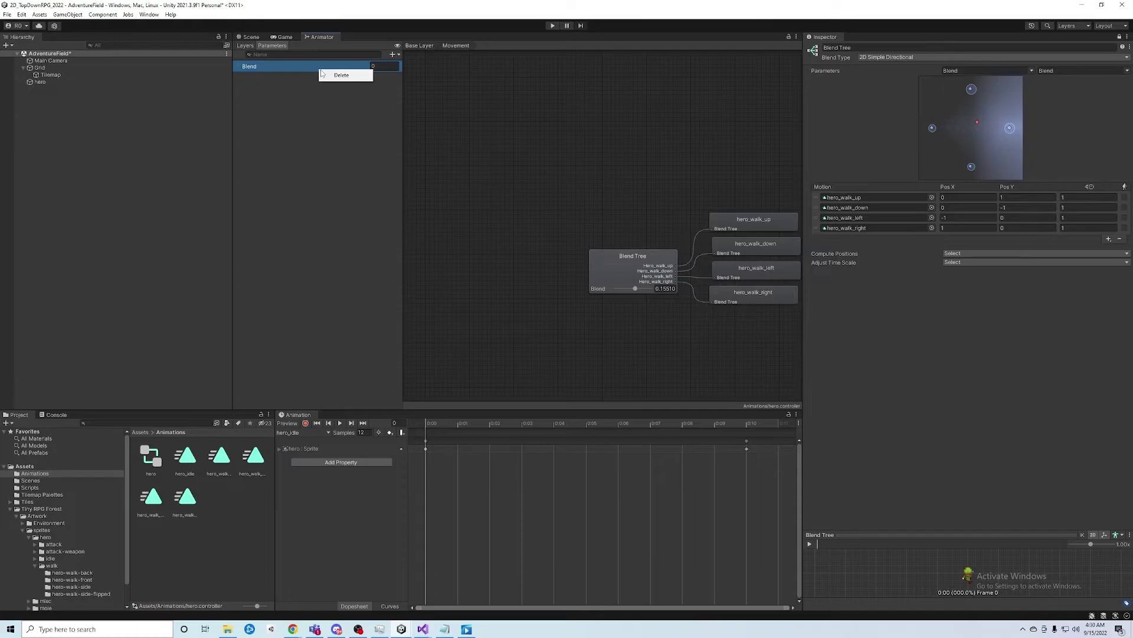
click(392, 55)
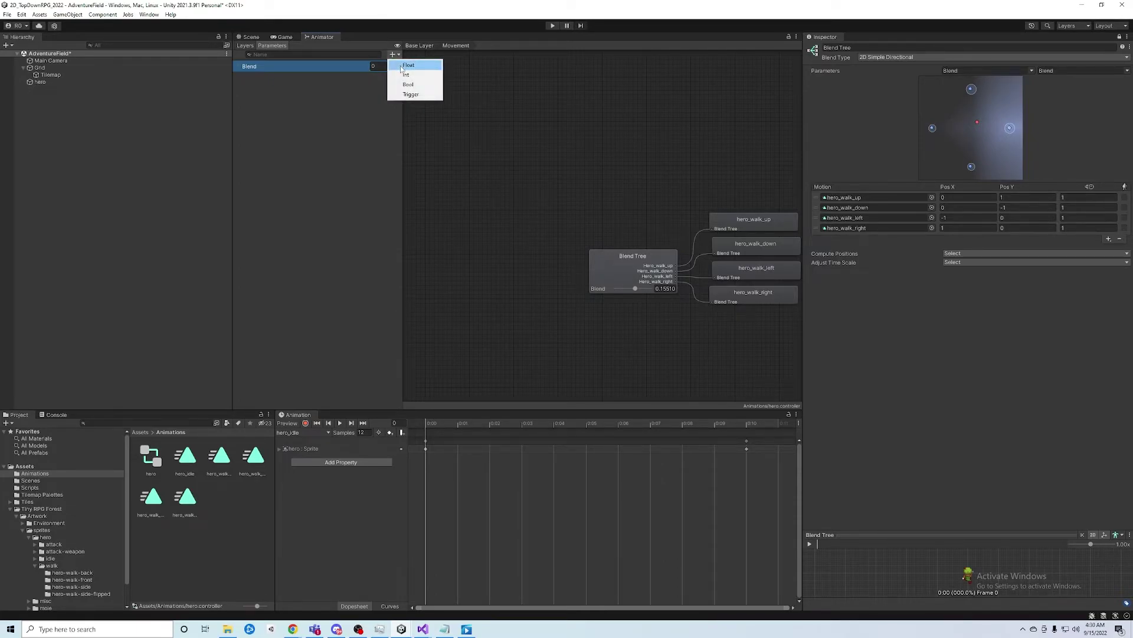
click(400, 66)
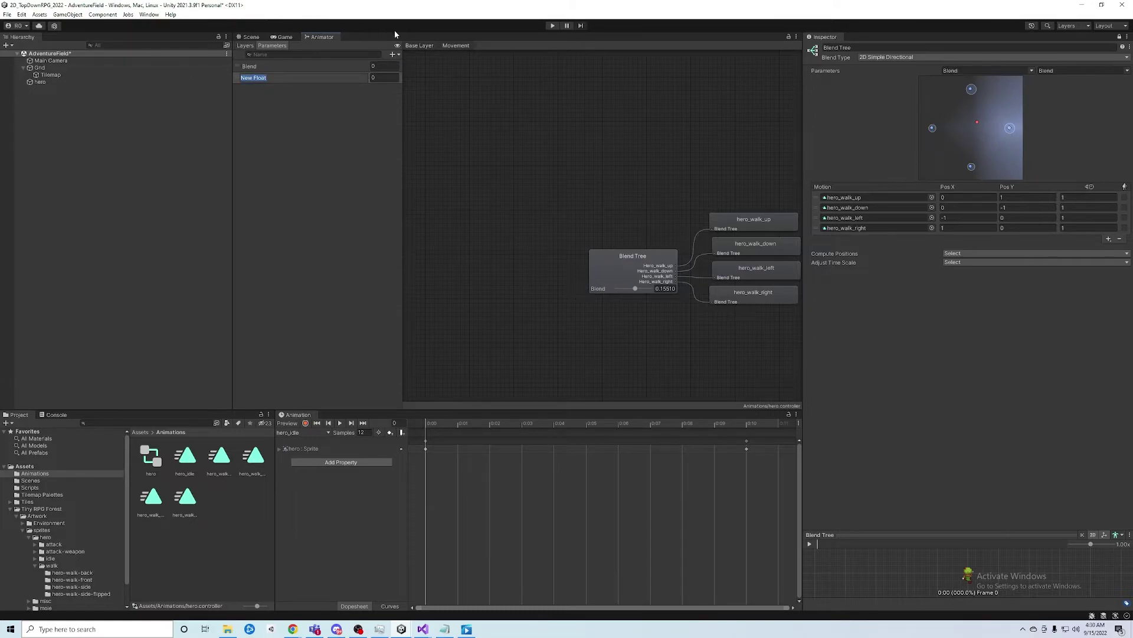
text(Horizontal)
key(Return)
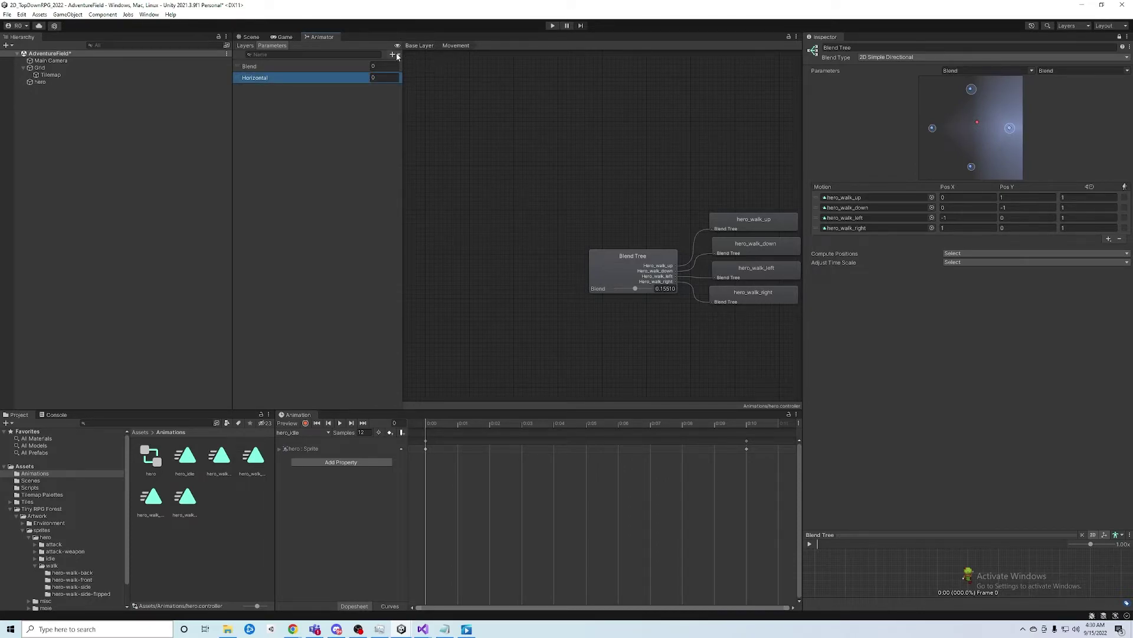
Add a second float parameter named Vertical to the Animator.
click(397, 55)
click(437, 64)
text(Vertic)
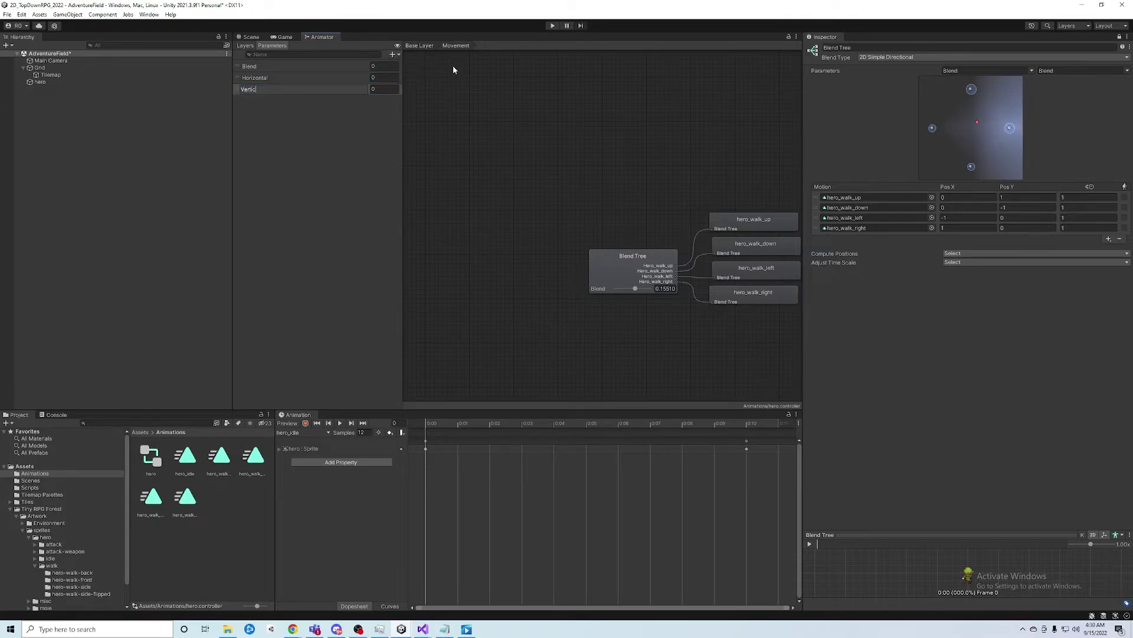
text(al)
key(Return)
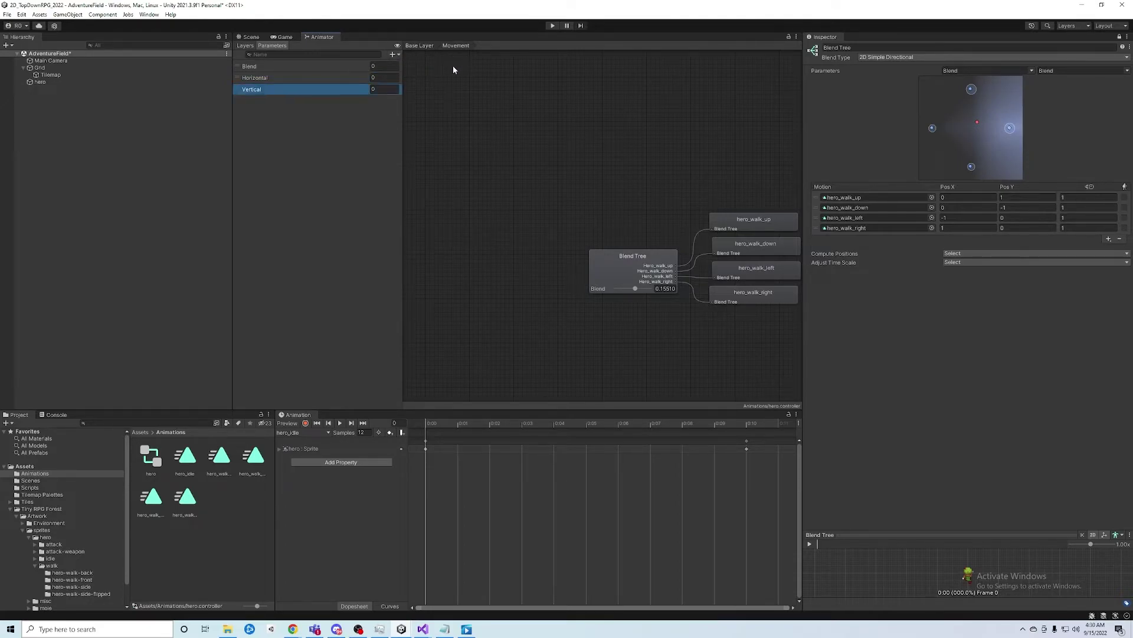
click(392, 54)
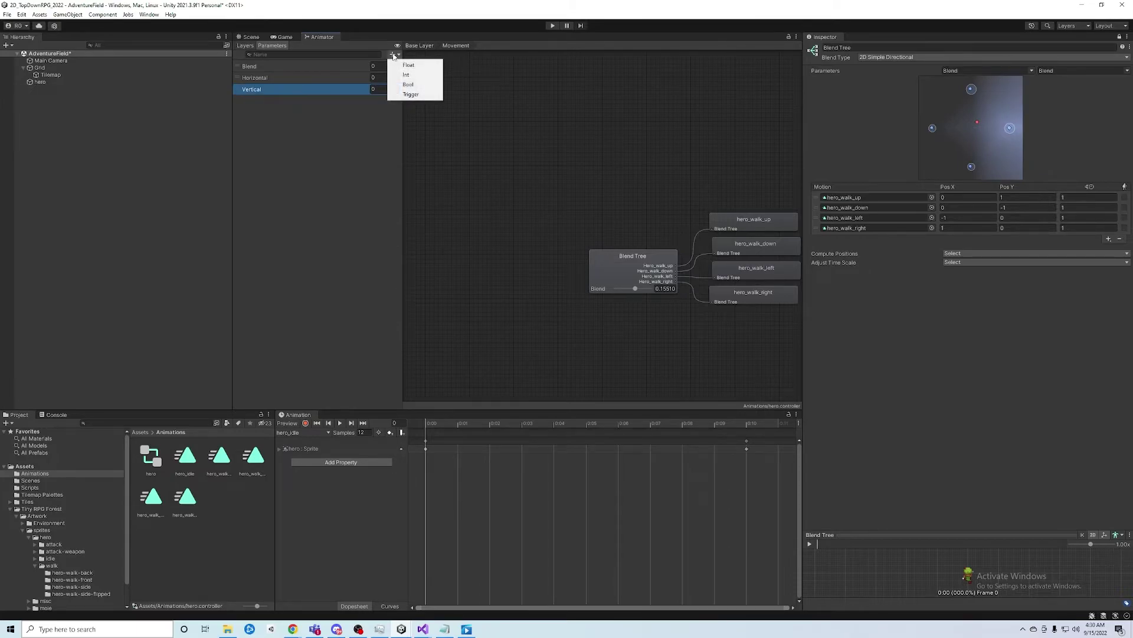
click(524, 100)
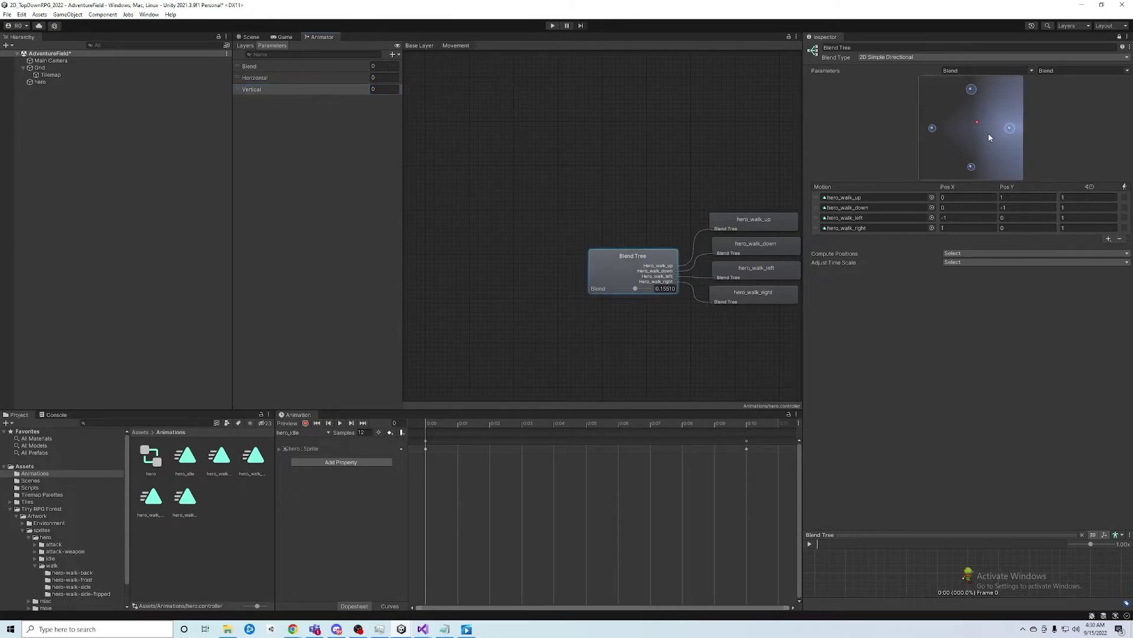
Assign Horizontal and Vertical as the blend tree's first and second parameters, and save the AdventureField scene.
click(1033, 71)
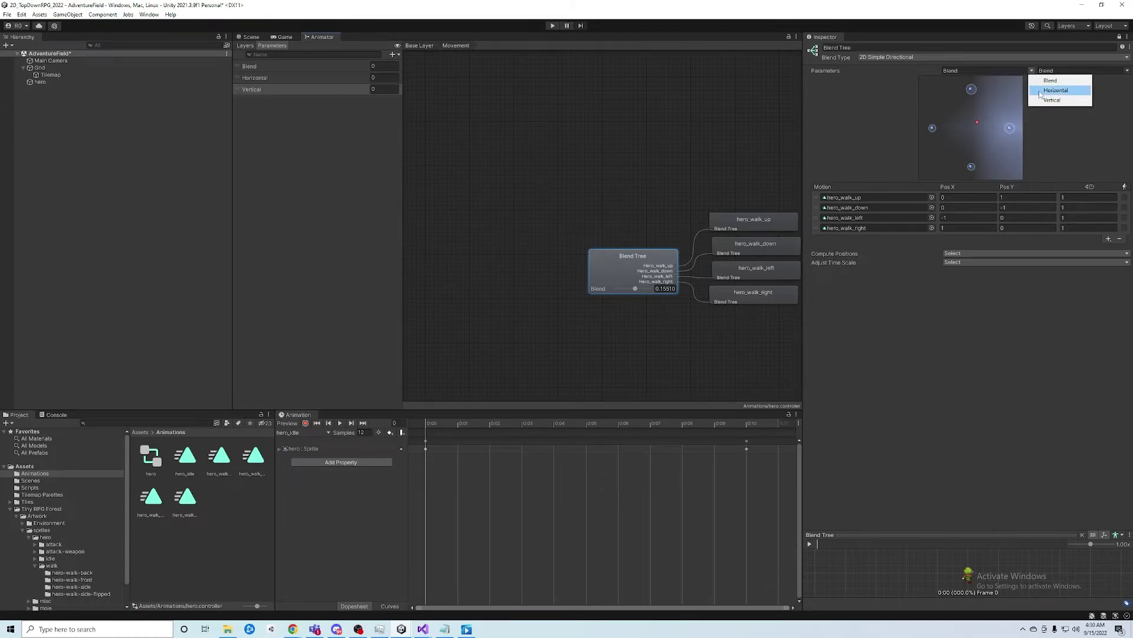
click(1055, 91)
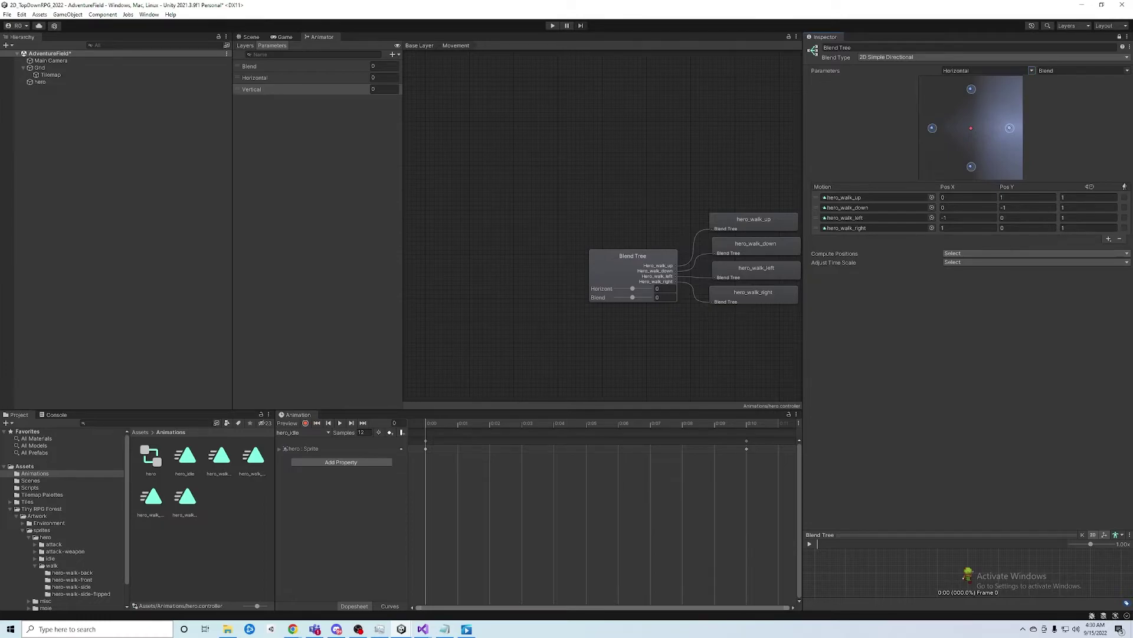
click(1109, 70)
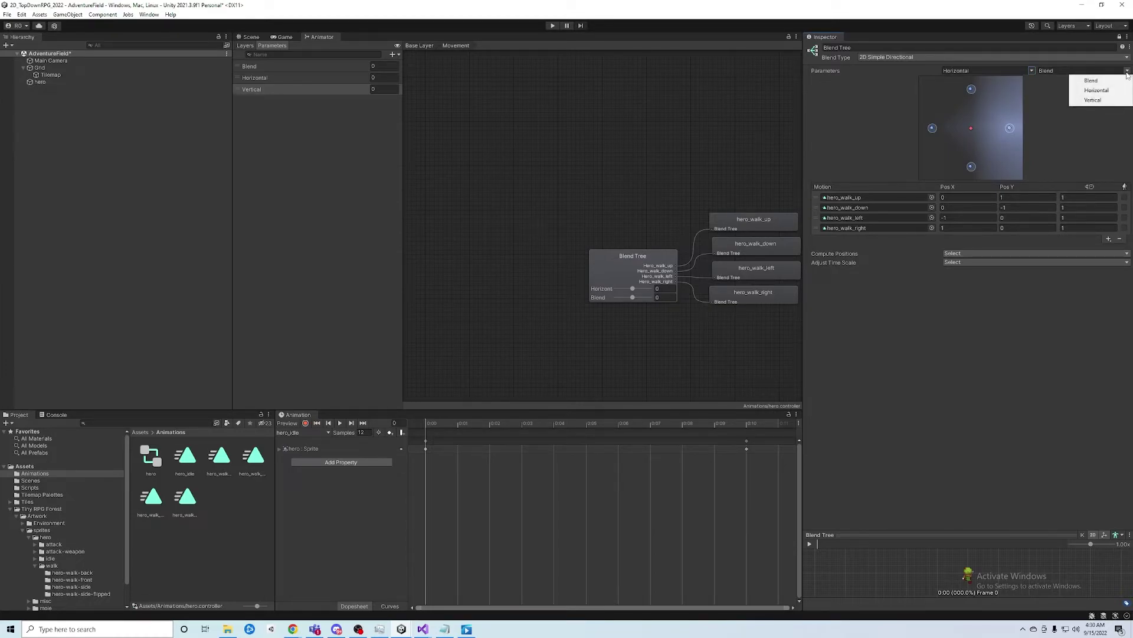
click(1115, 101)
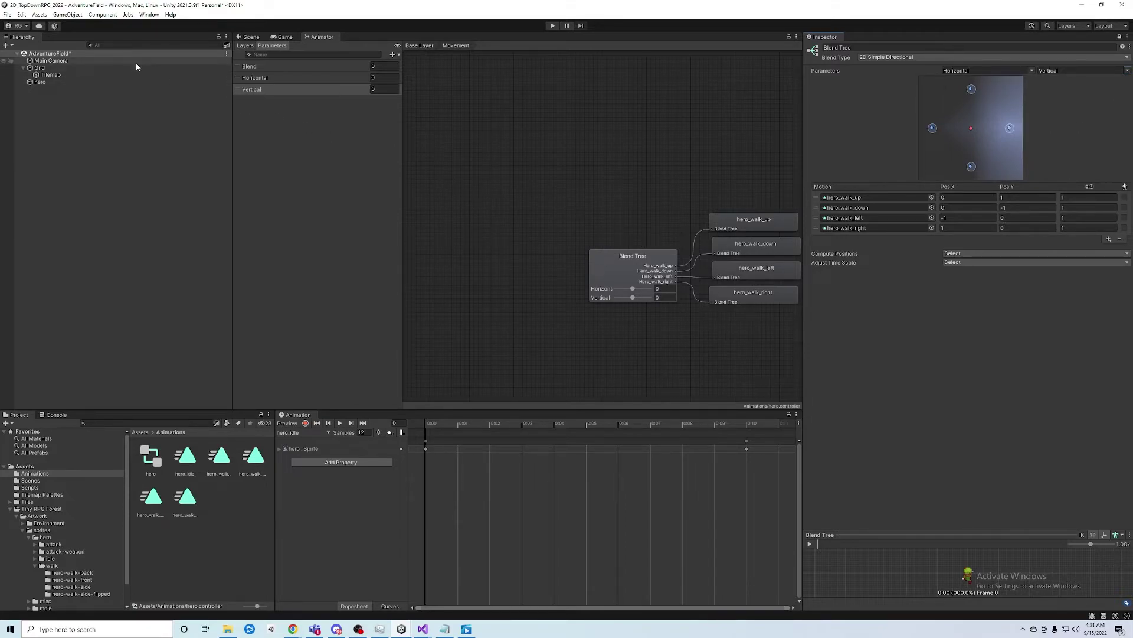
click(7, 15)
click(24, 54)
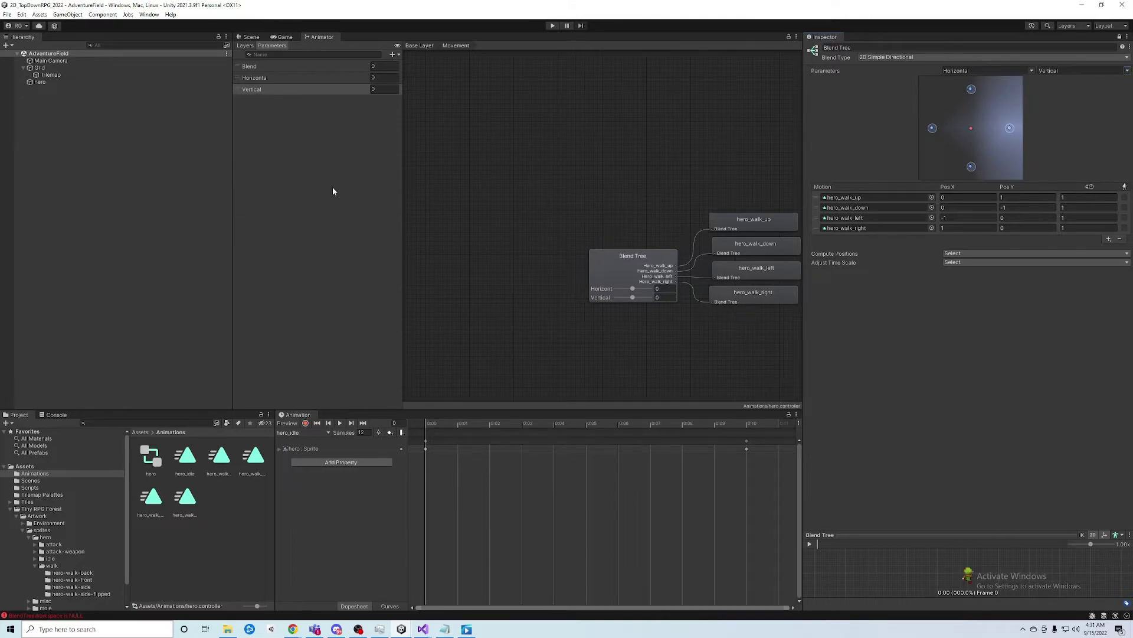
Unlock the Inspector to show the hero object's components and open its PlayerMovement script in Visual Studio.
click(62, 84)
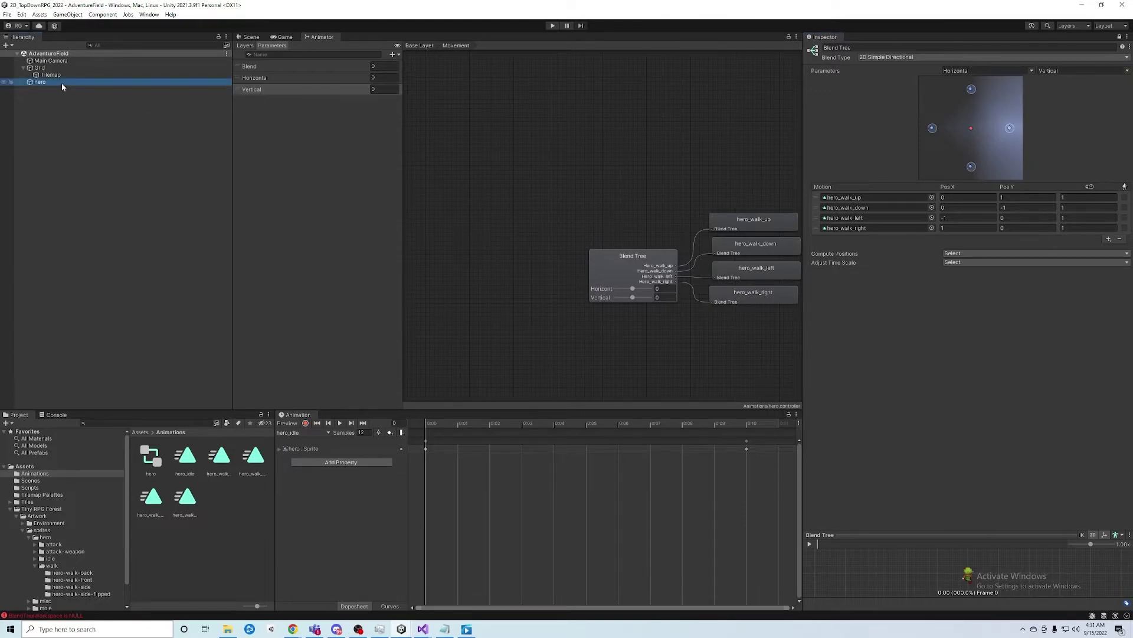
click(1119, 37)
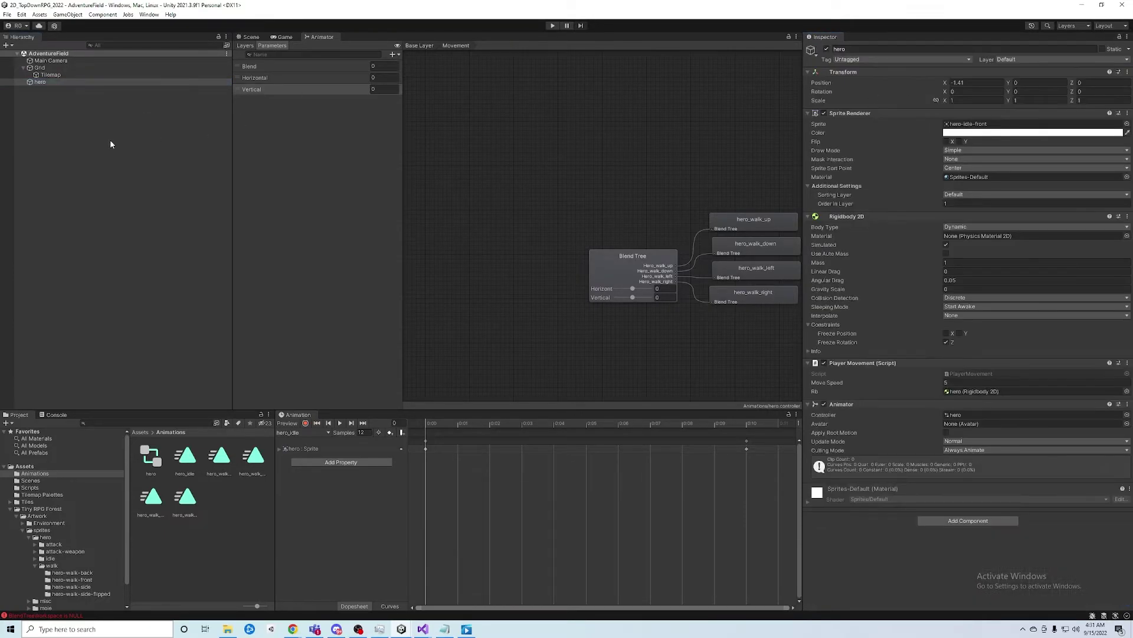
click(40, 83)
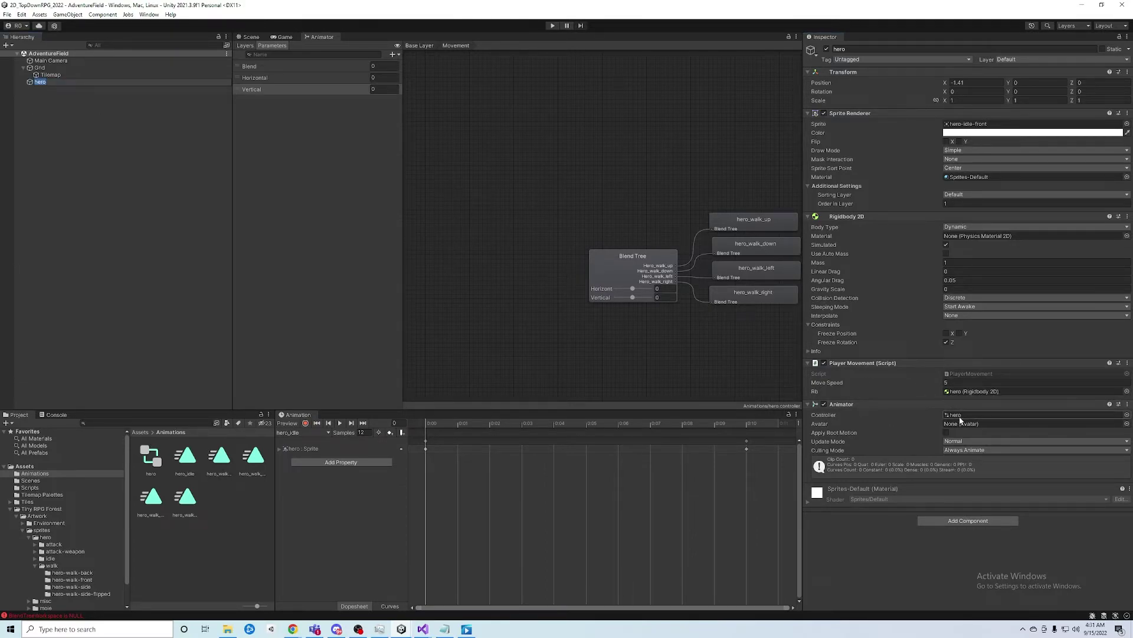
double_click(995, 373)
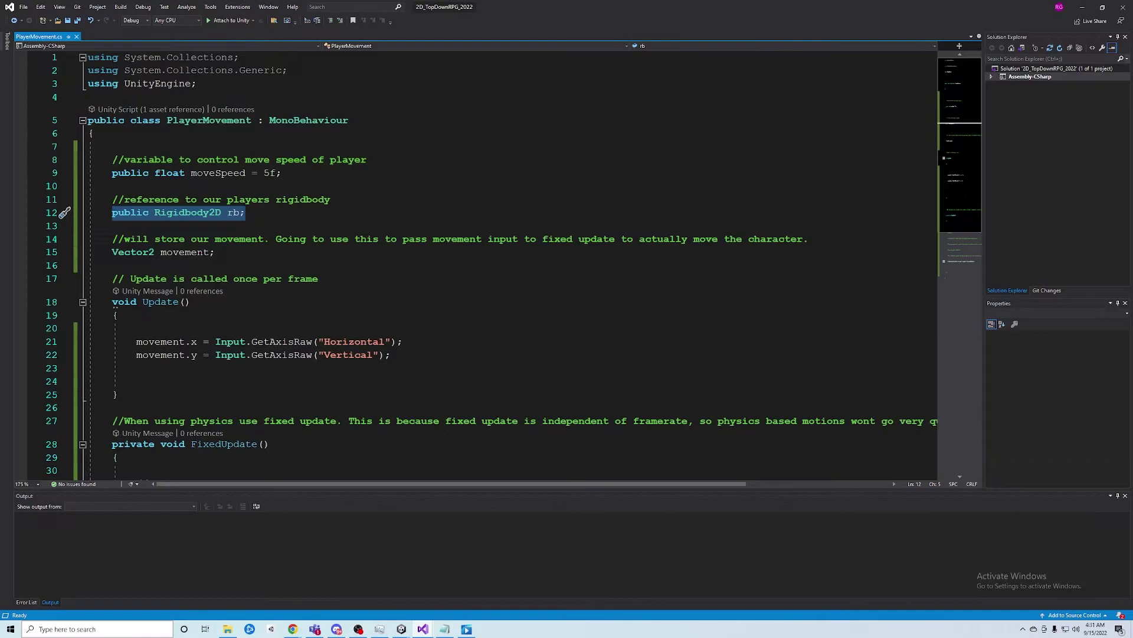
Insert two new lines after the Vector2 movement declaration in the PlayerMovement class.
click(295, 226)
click(313, 253)
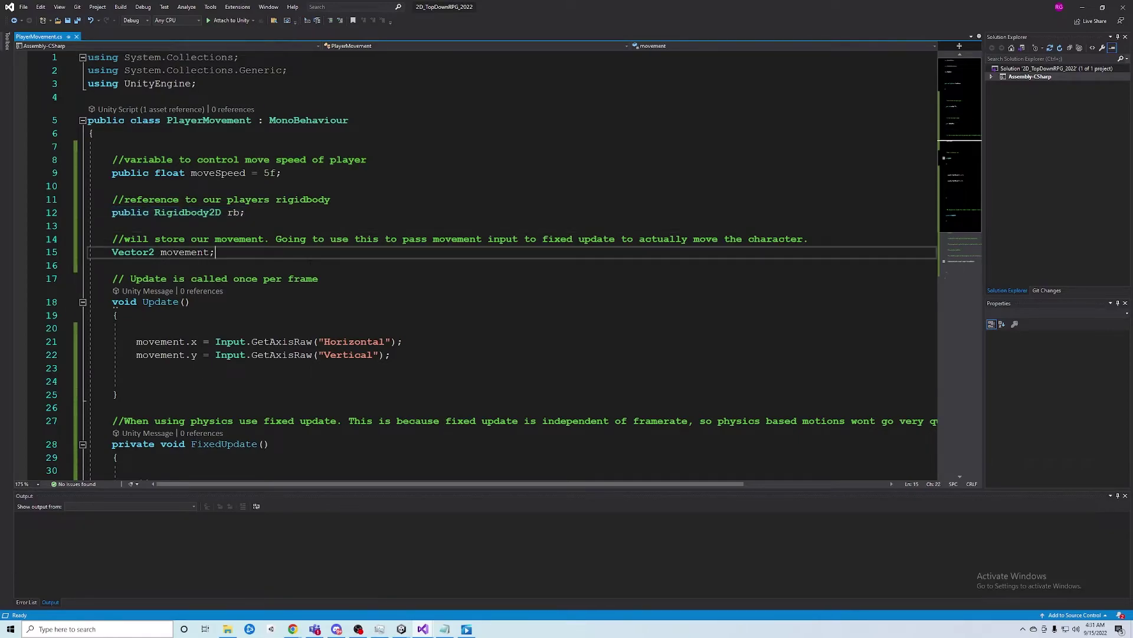
key(Return)
key(Return)
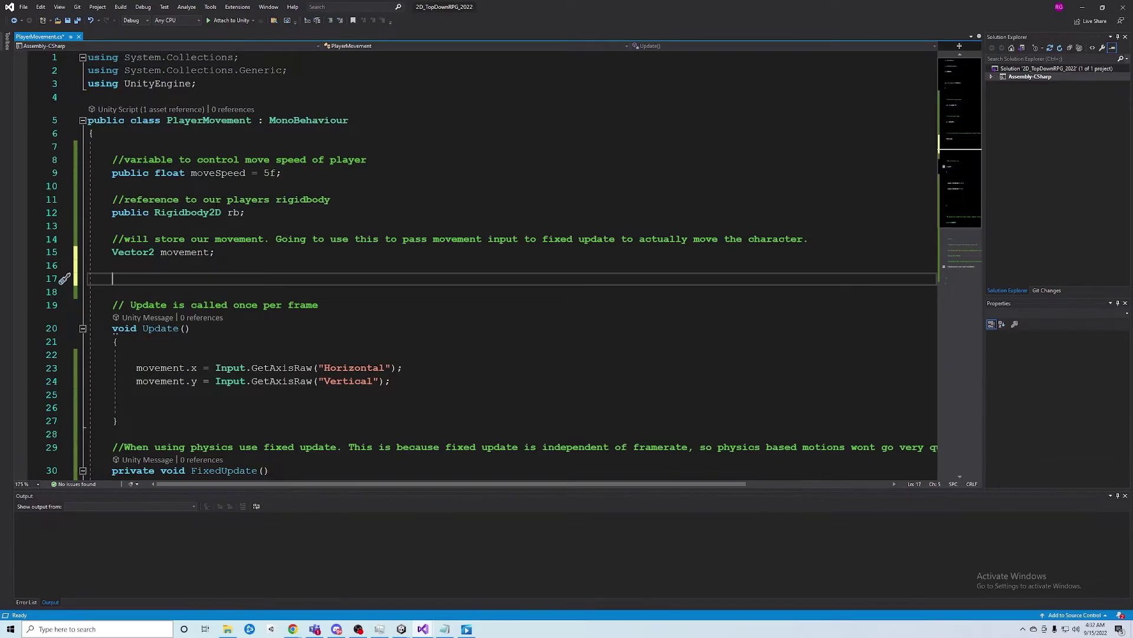
text([)
key(Up)
key(Down)
key(Delete)
key(Delete)
Declare a public Animator field named animator below the Vector2 movement declaration.
text(public anima)
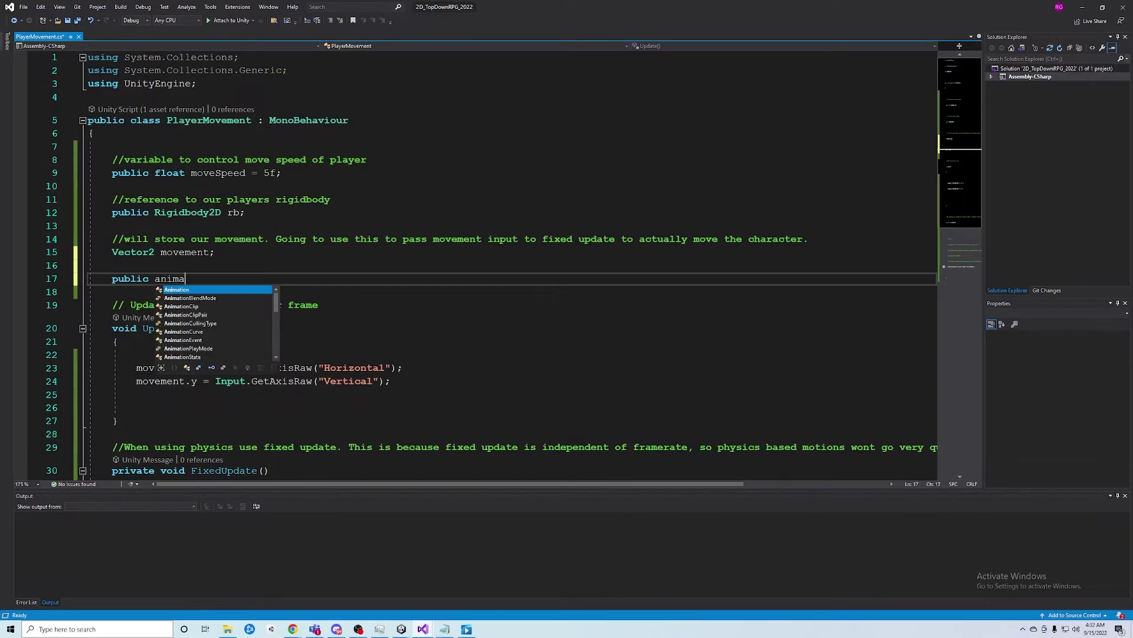
key(BackSpace)
key(BackSpace)
text(A)
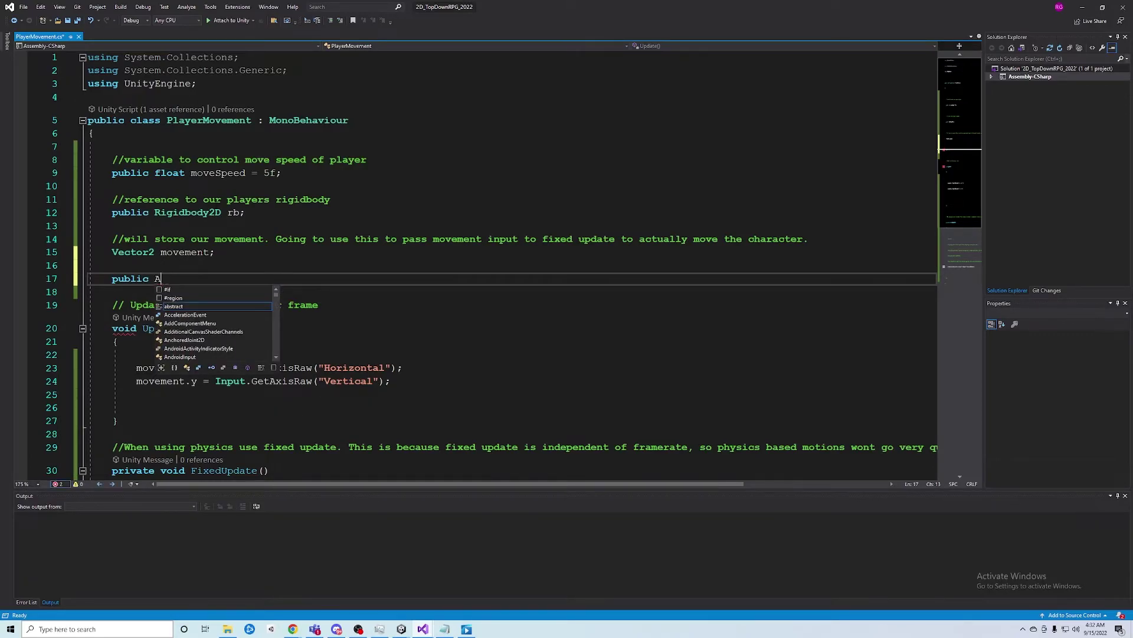
text(nimator)
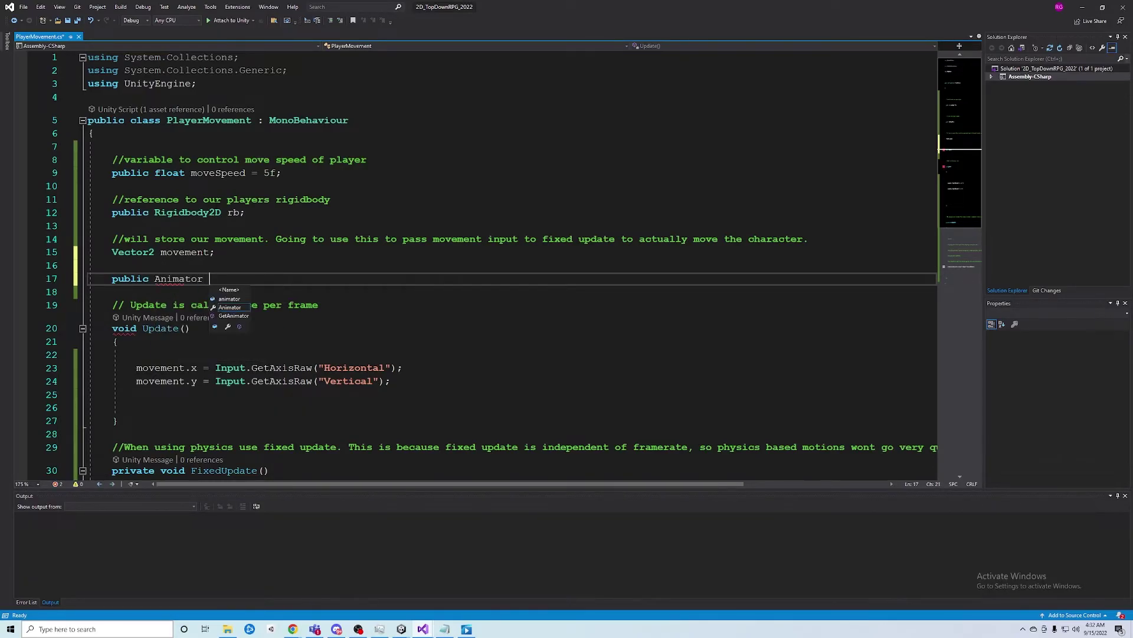
key(Up)
key(Up)
key(Return)
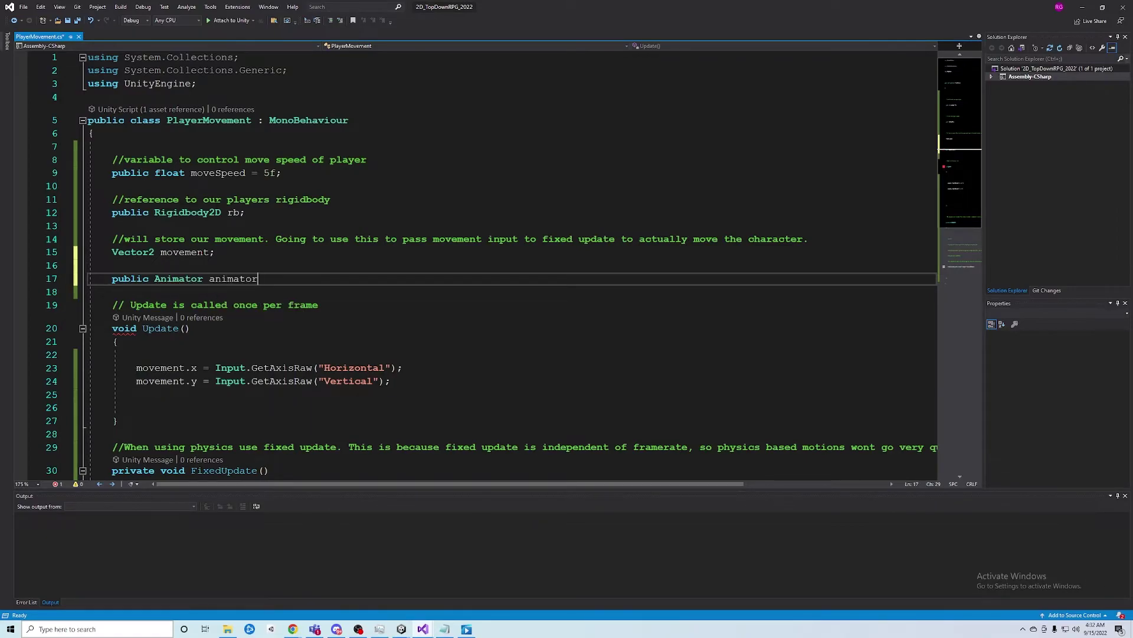
text(;)
Insert two new lines after the rb.MovePosition statement in FixedUpdate.
scroll(507, 266, down, 5)
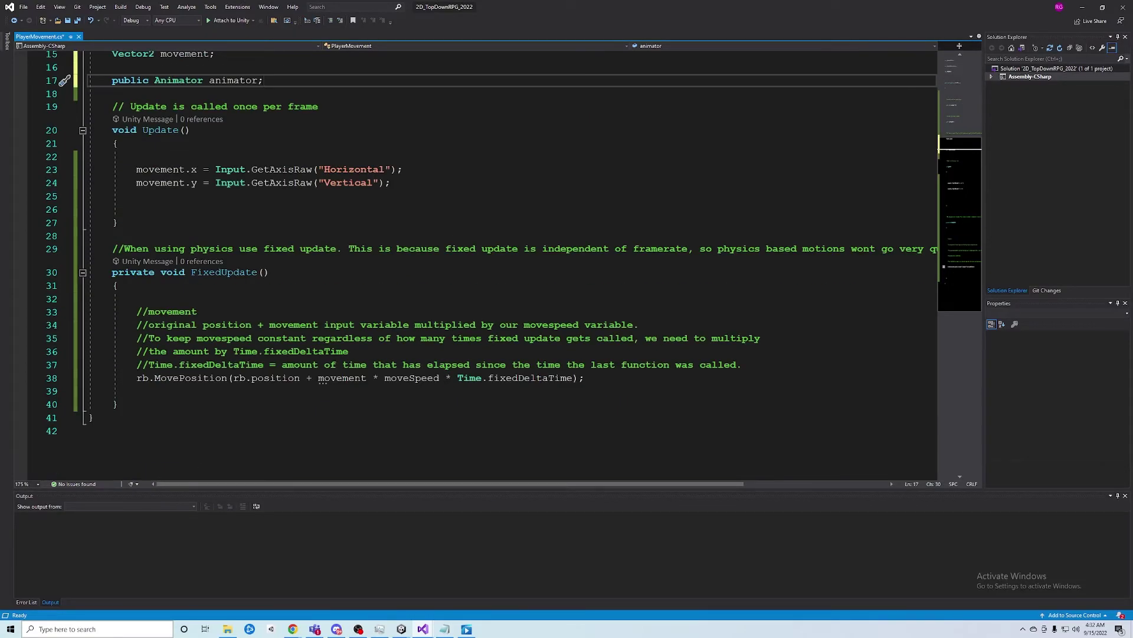
click(586, 378)
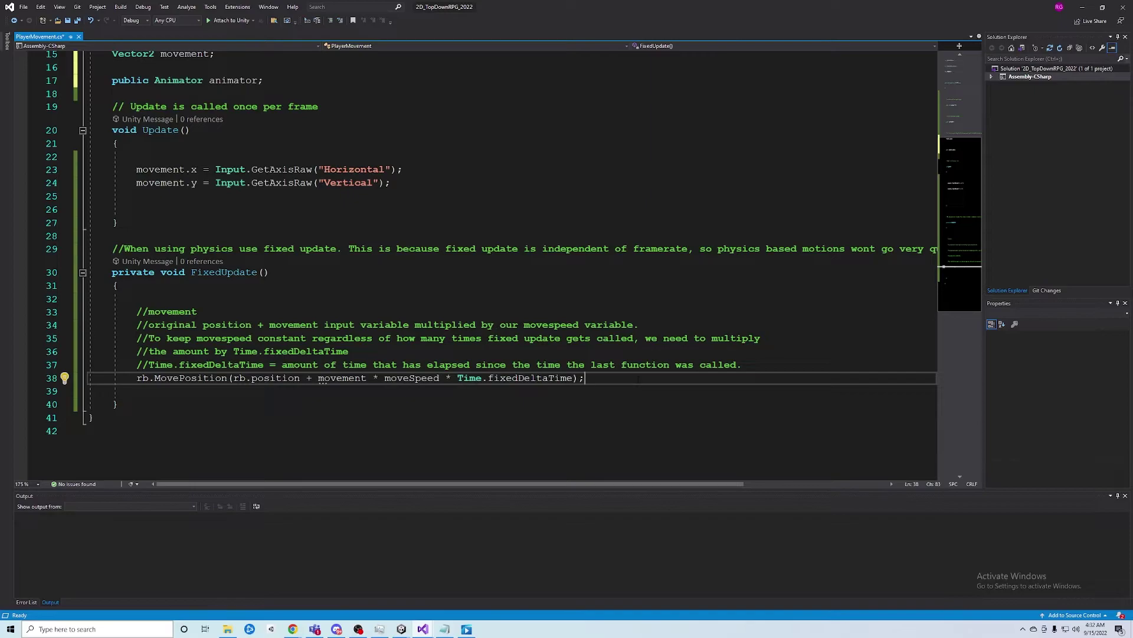
key(Return)
key(Return)
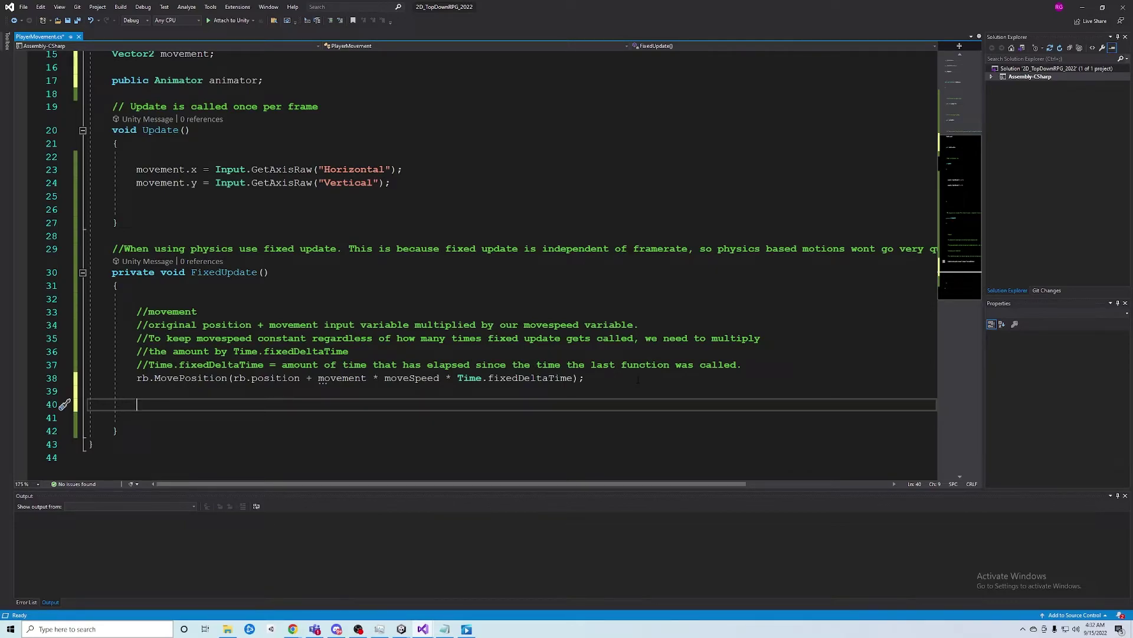
text(anim)
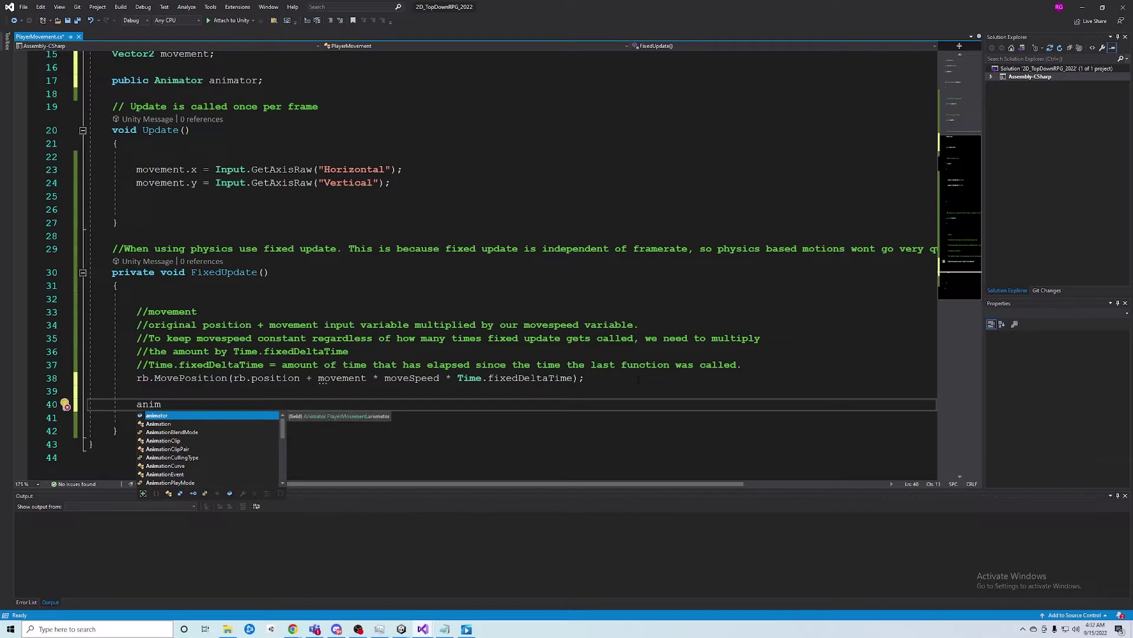
text(ator.Set)
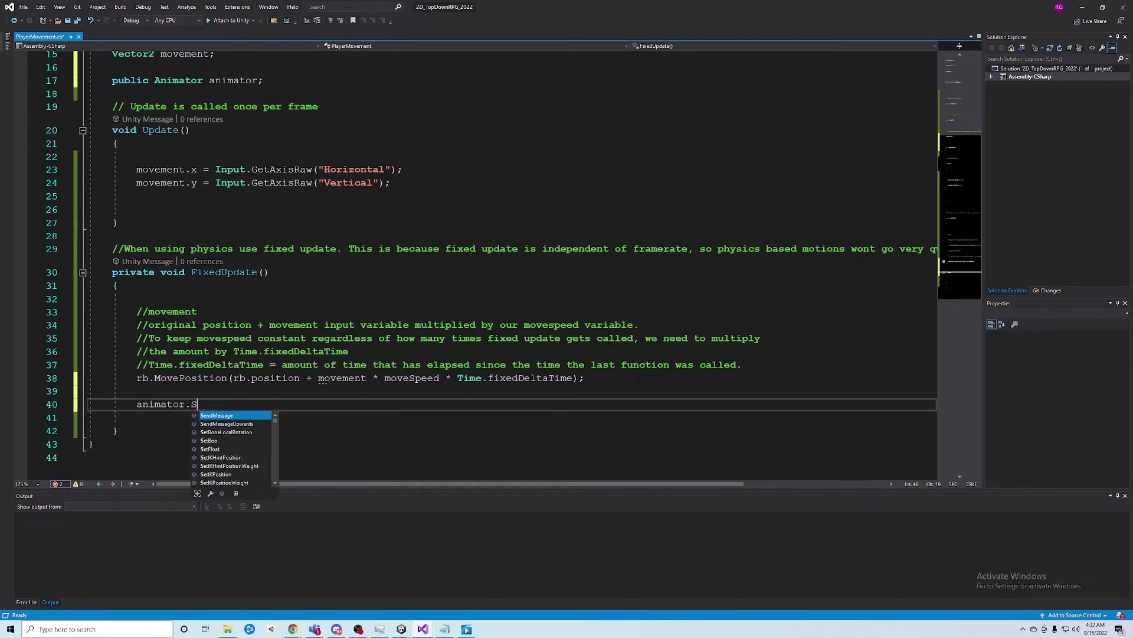
key(BackSpace)
key(BackSpace)
key(BackSpace)
key(BackSpace)
key(BackSpace)
key(BackSpace)
key(BackSpace)
key(BackSpace)
key(BackSpace)
key(BackSpace)
key(BackSpace)
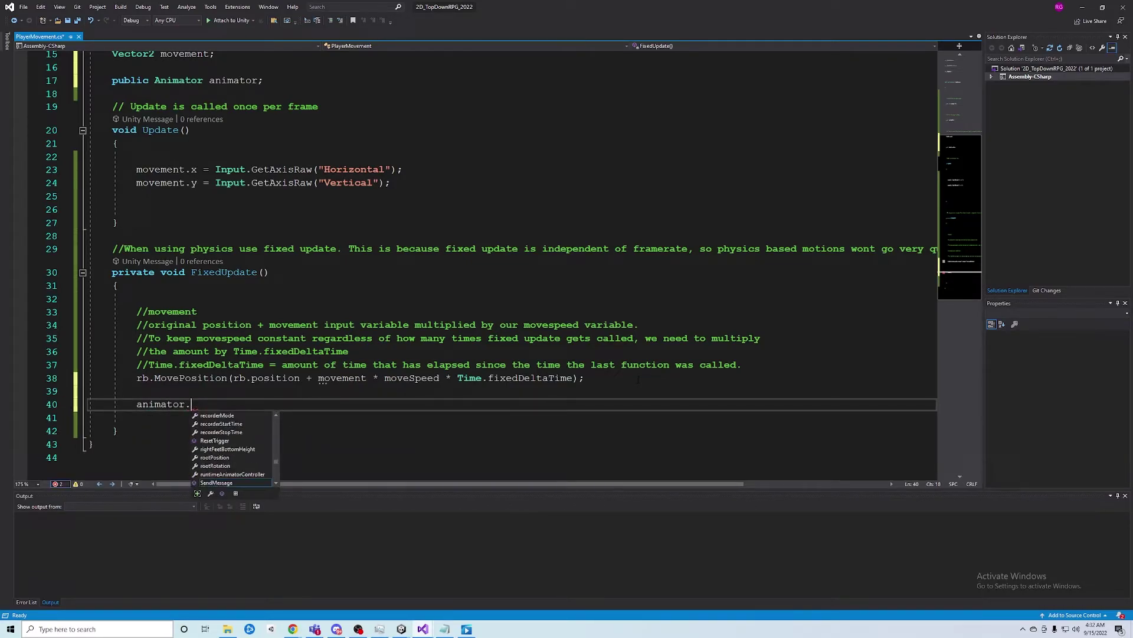
Start an animator.SetFloat call on the new line below the rb.MovePosition statement.
text(nim)
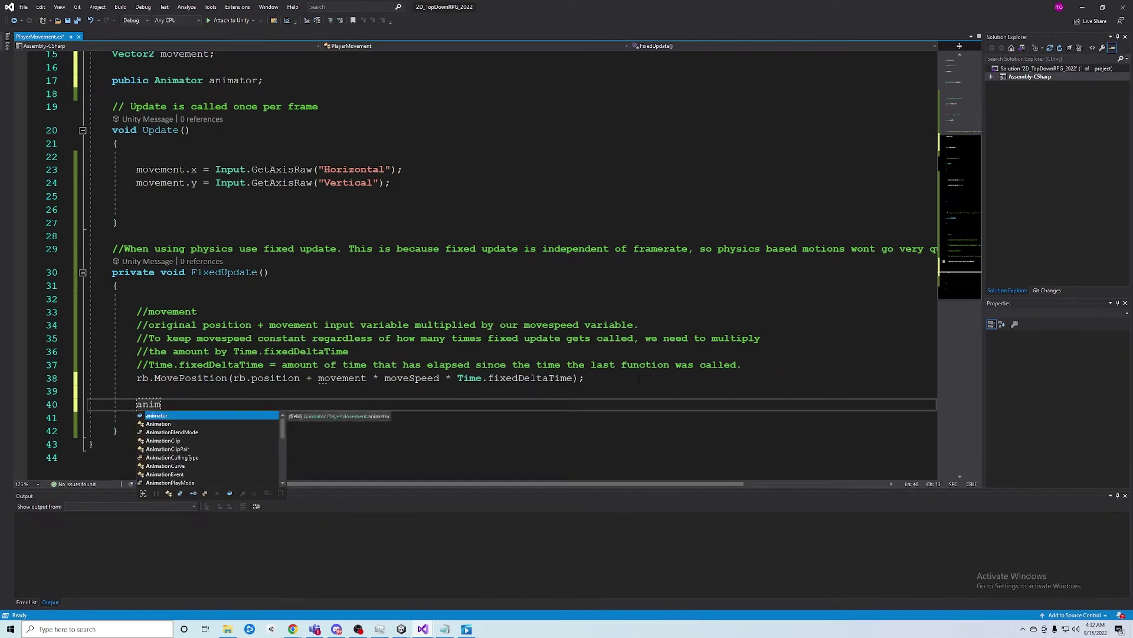
text(ator.)
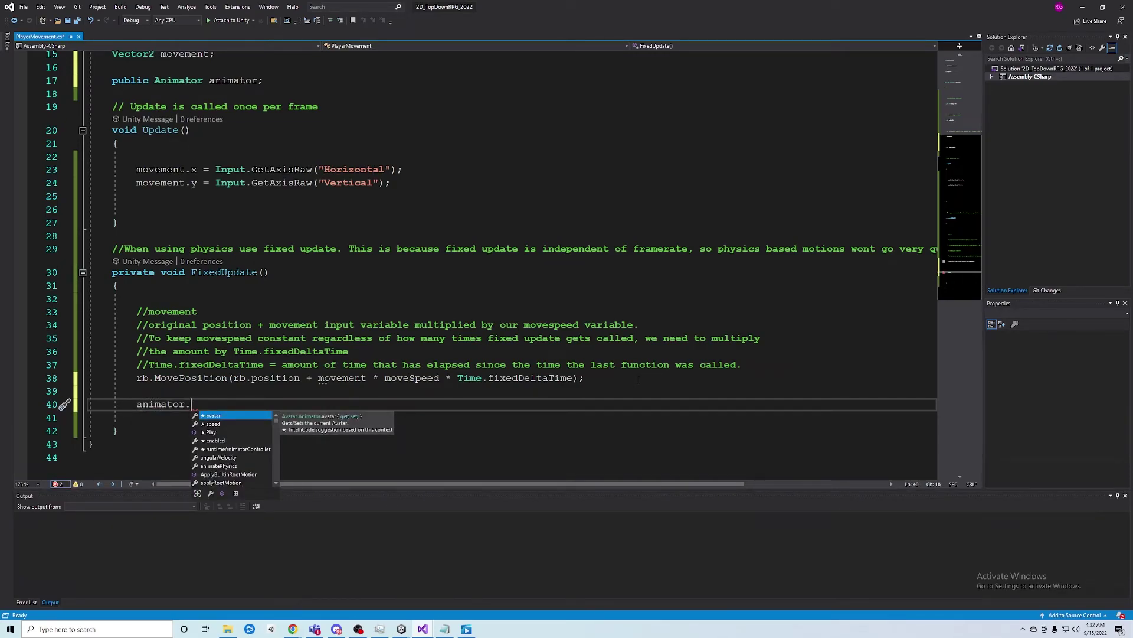
text(Set)
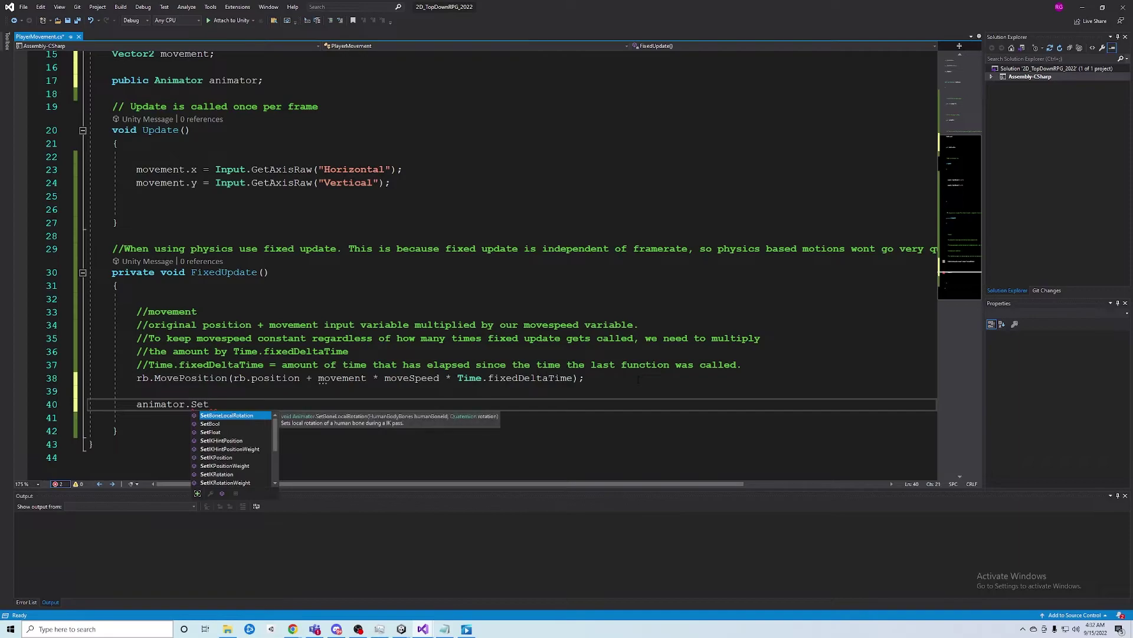
text(Float)
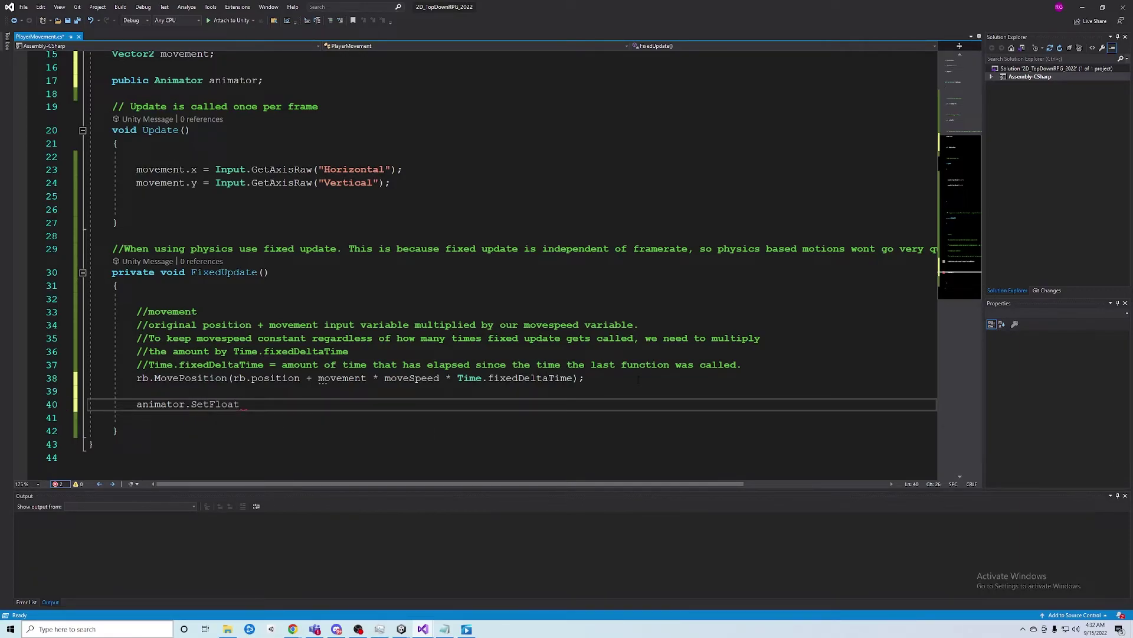
text(()
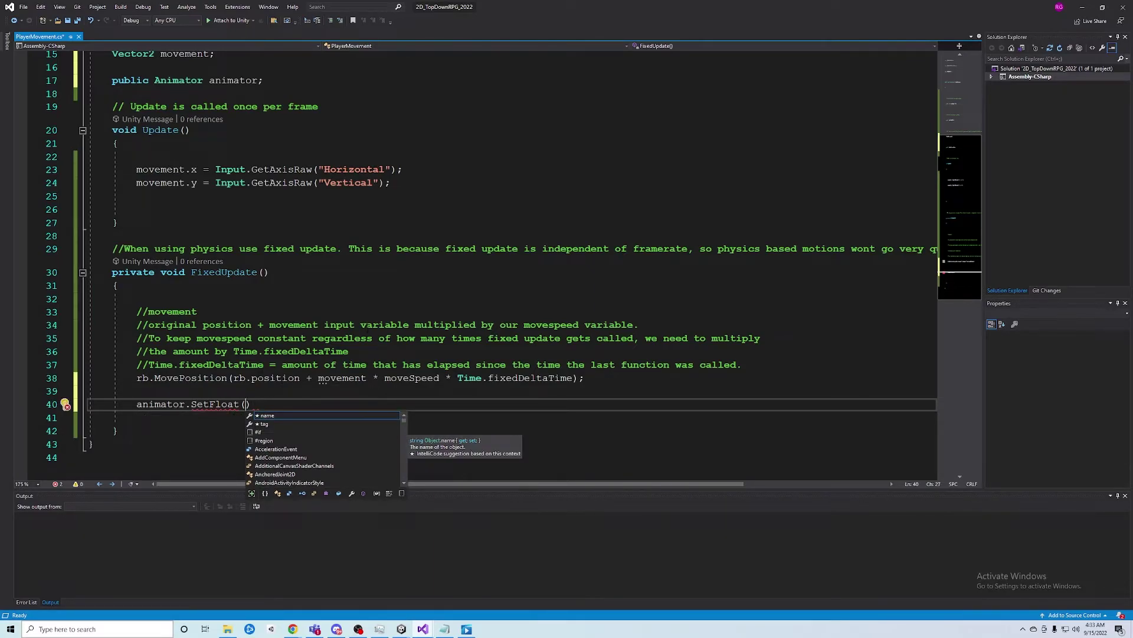
Pass "Horizontal" and movement.x as the SetFloat arguments and end the statement with a semicolon.
text(")
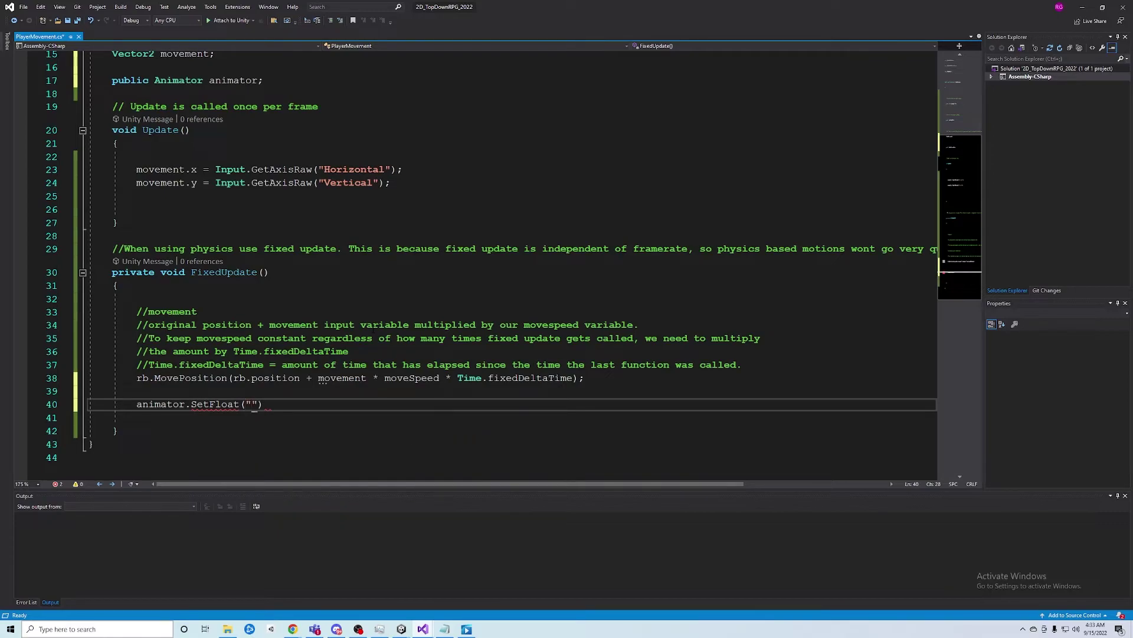
text(Horizontal", mo)
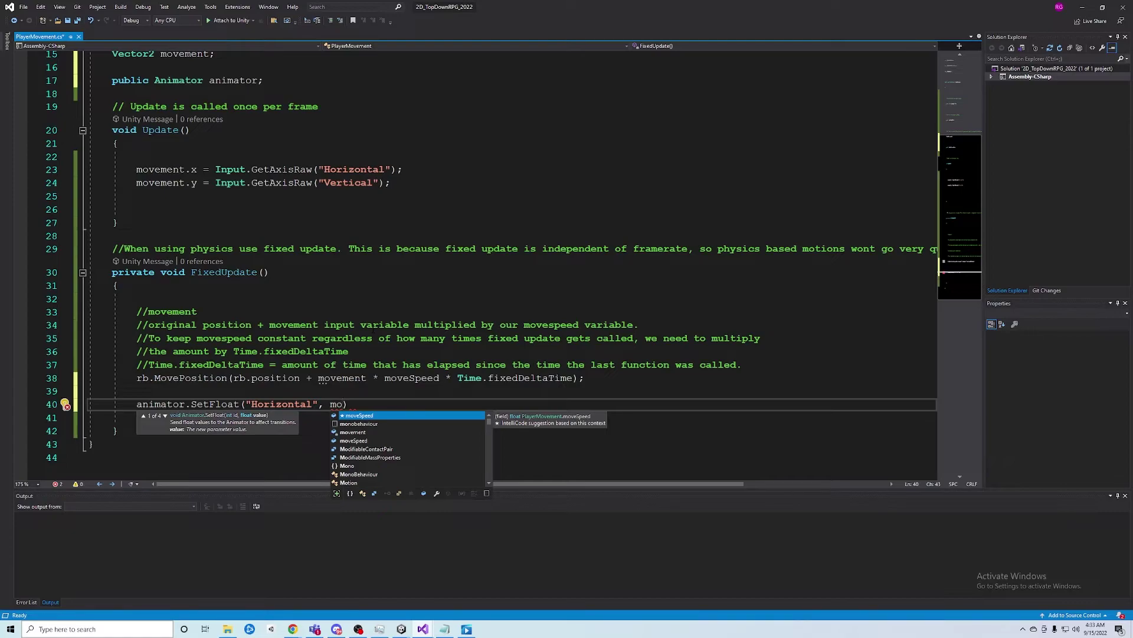
key(Down)
key(Down)
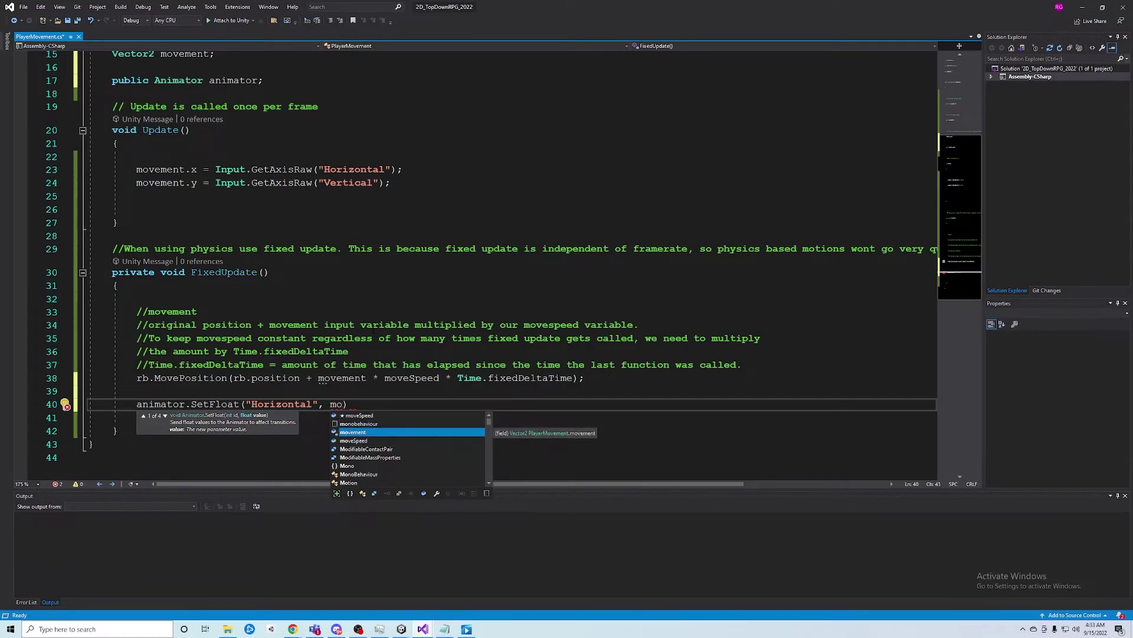
key(Tab)
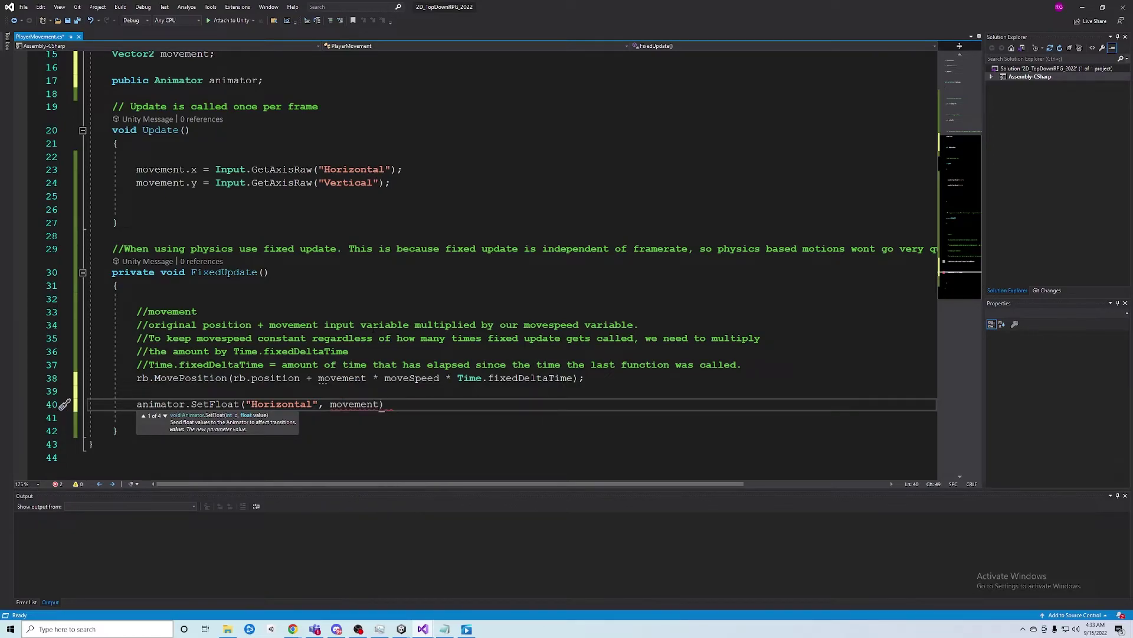
text(.xc)
key(BackSpace)
key(BackSpace)
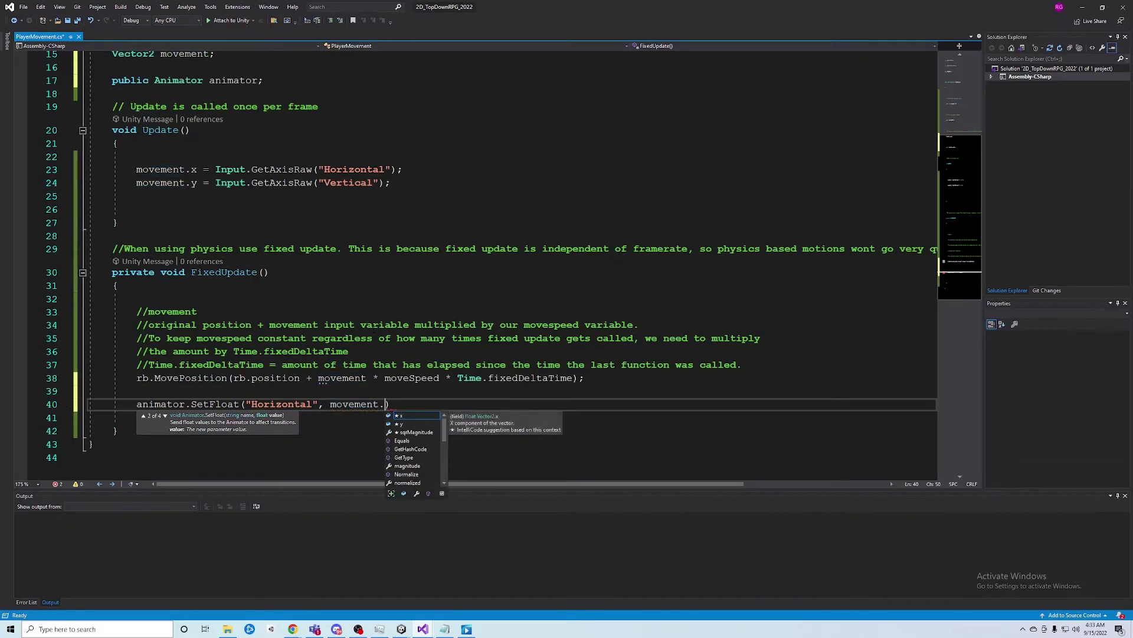
text(x))
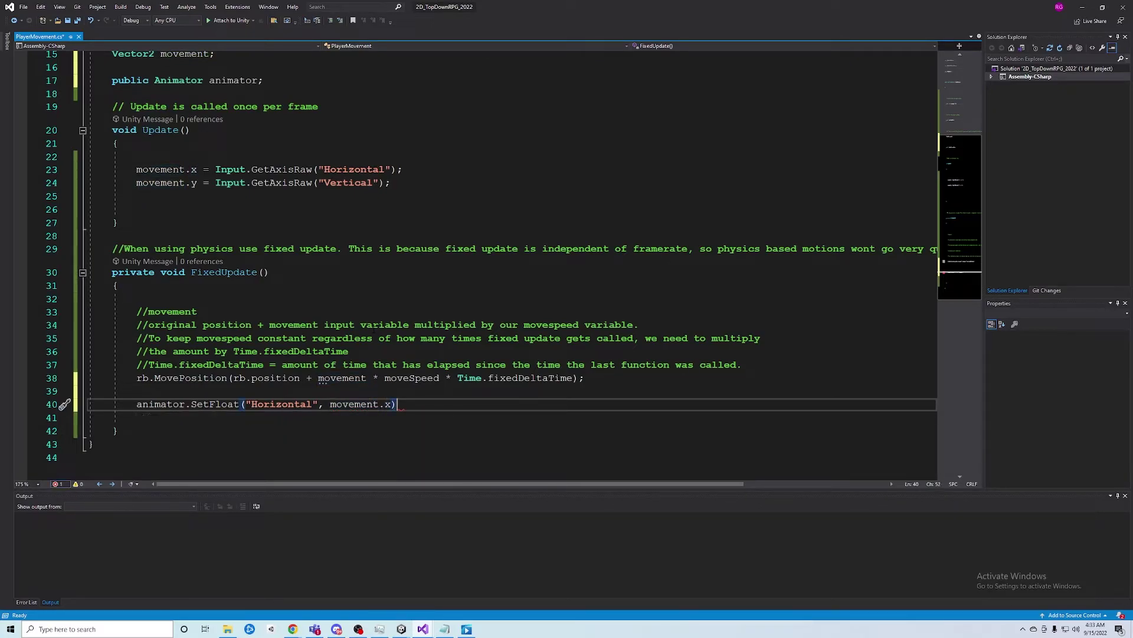
text(;)
Duplicate the animator.SetFloat("Horizontal", movement.x); statement onto the line below it.
key(shift+Home)
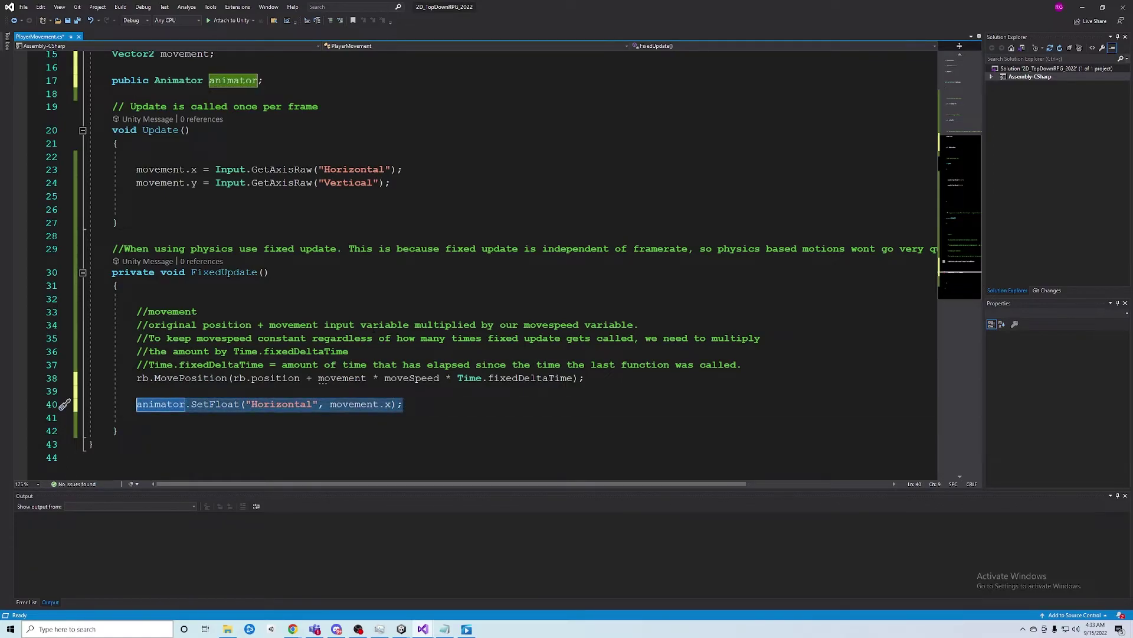
key(ctrl+c)
key(End)
key(Return)
key(ctrl+v)
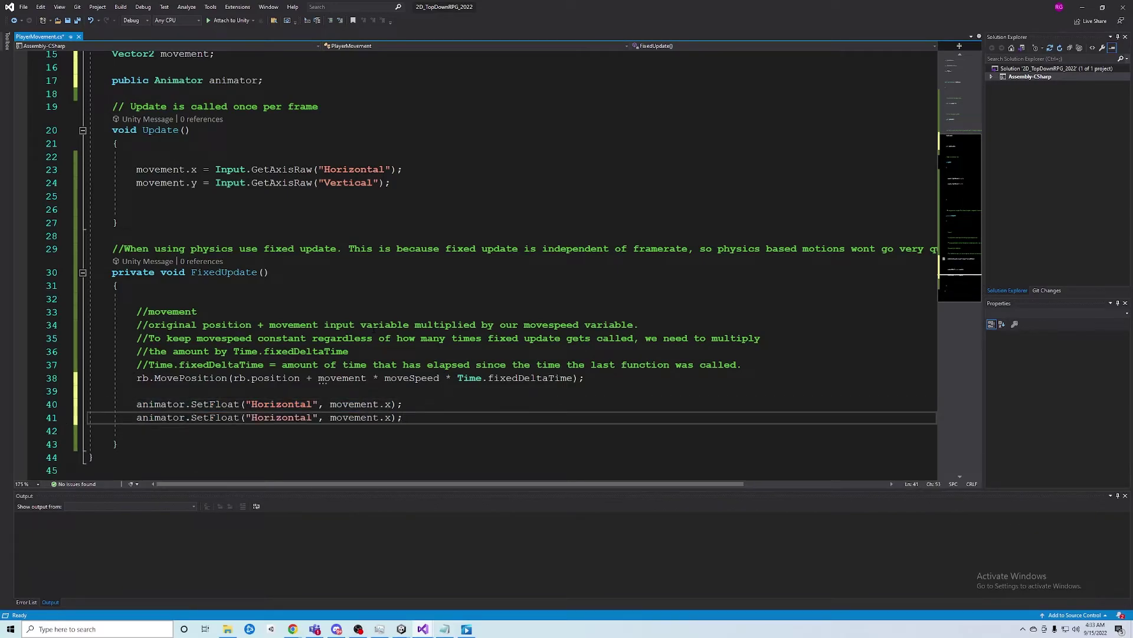
Change the duplicated SetFloat call's arguments to "Vertical" and movement.y.
double_click(264, 420)
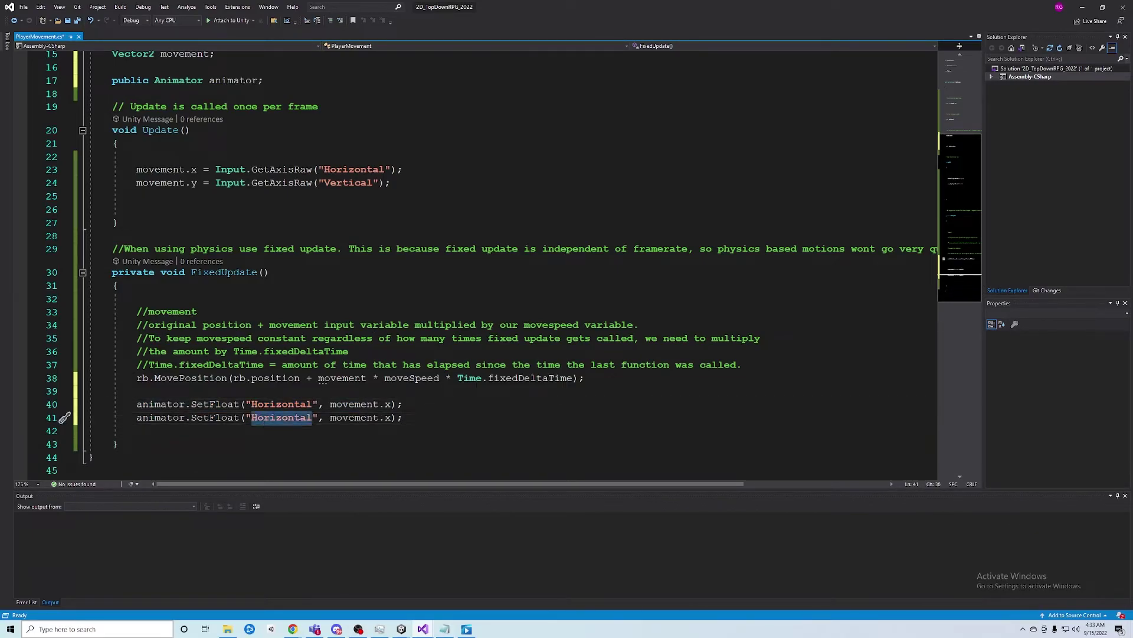
text(Vertic)
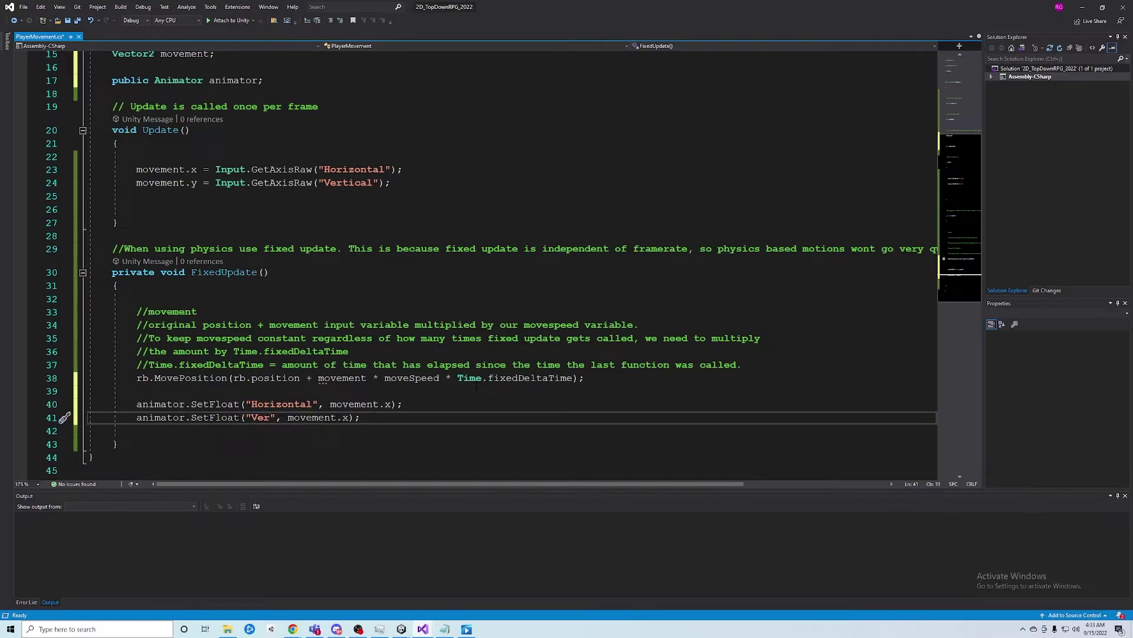
text(al)
click(374, 418)
drag(375, 418, 385, 418)
text(y)
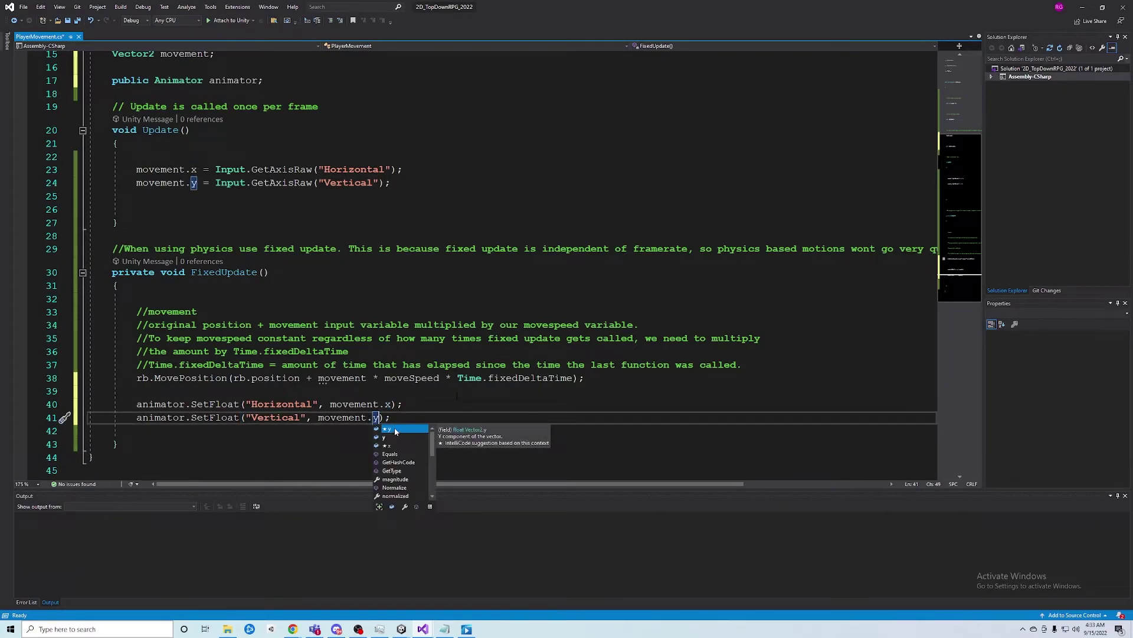
key(Escape)
click(384, 391)
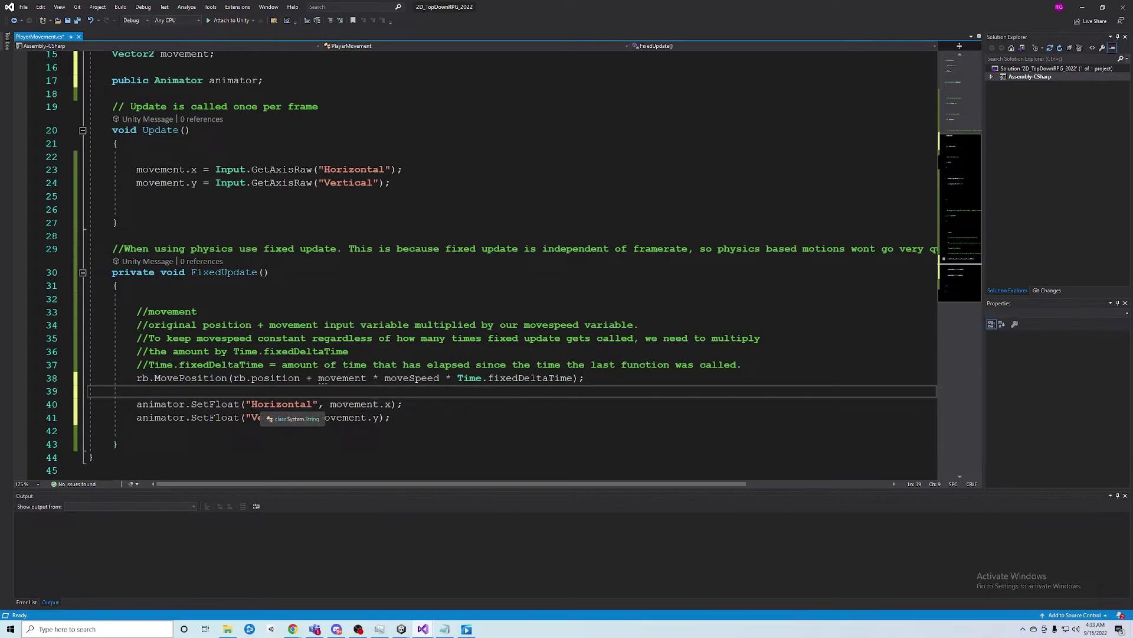
Compare the SetFloat parameter names with the Animator parameters in Unity, and review the movement values passed in the Visual Studio script.
drag(247, 404, 314, 404)
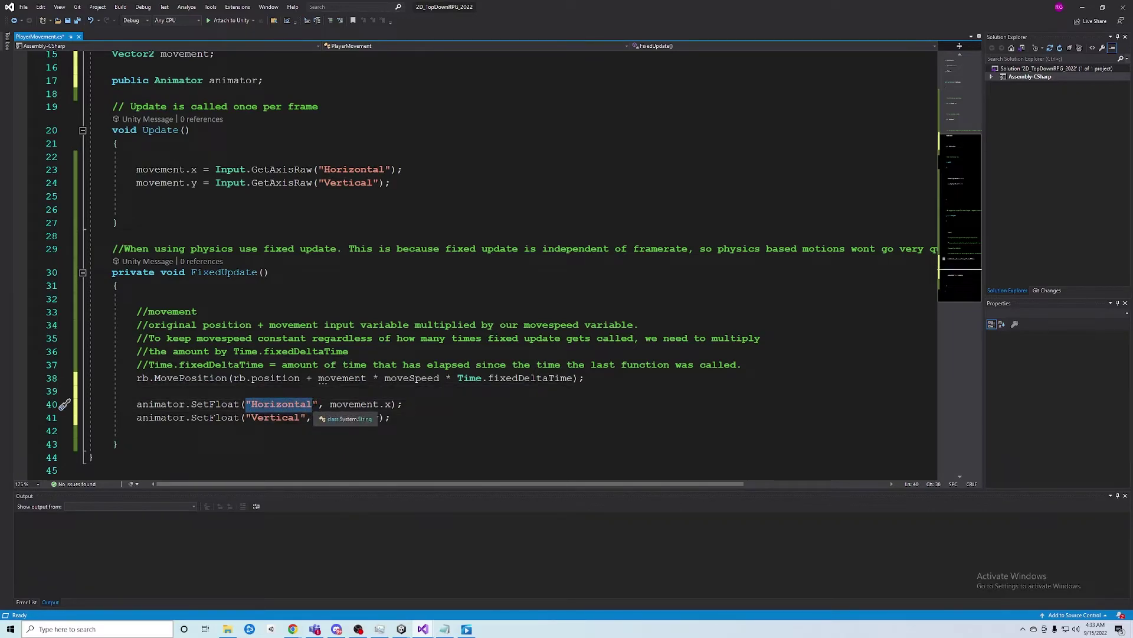
click(402, 630)
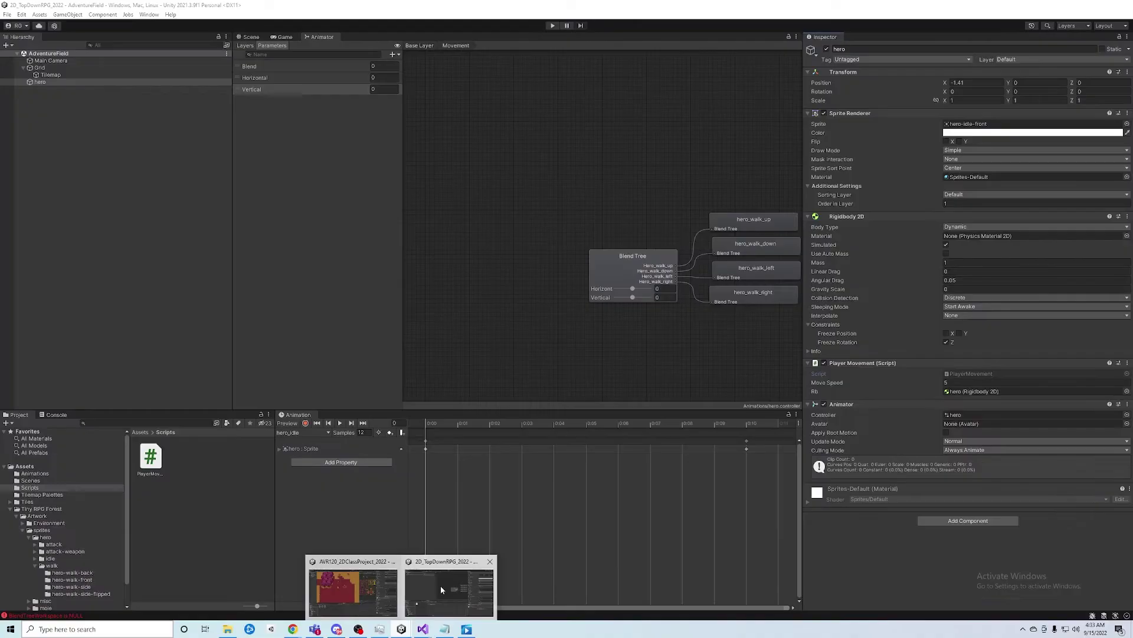
click(441, 585)
click(308, 82)
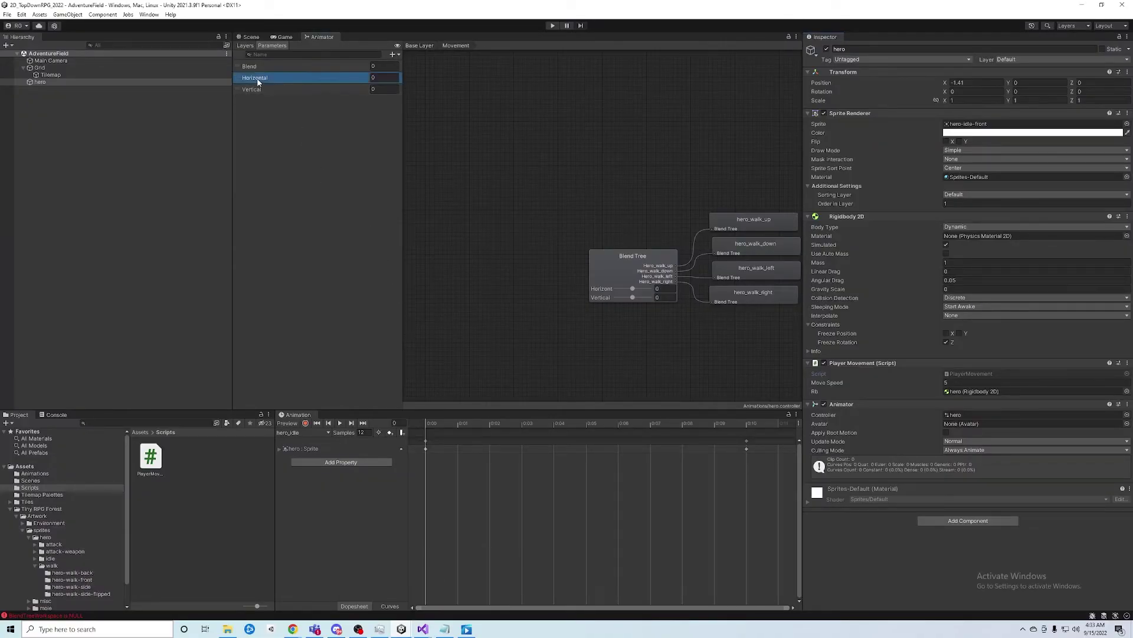
click(1082, 5)
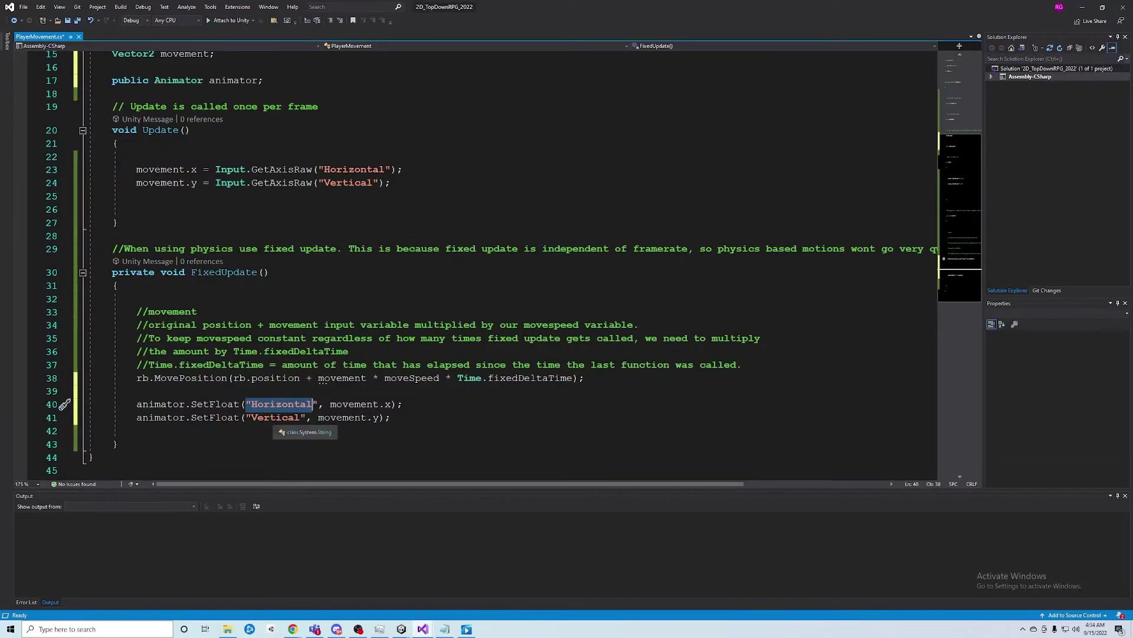
double_click(276, 418)
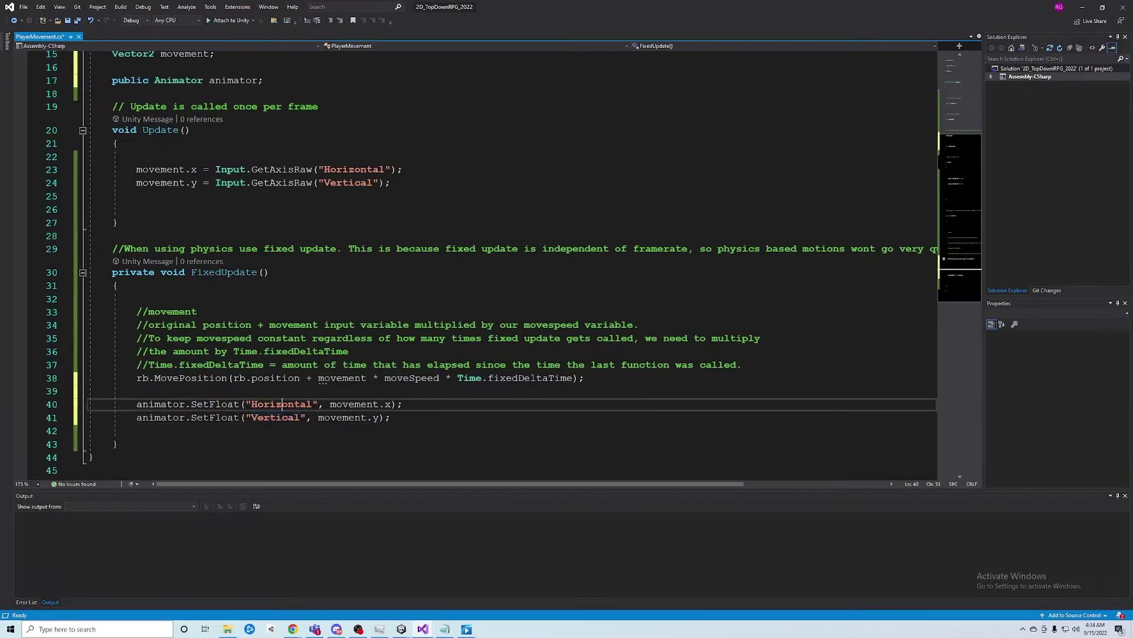
double_click(281, 404)
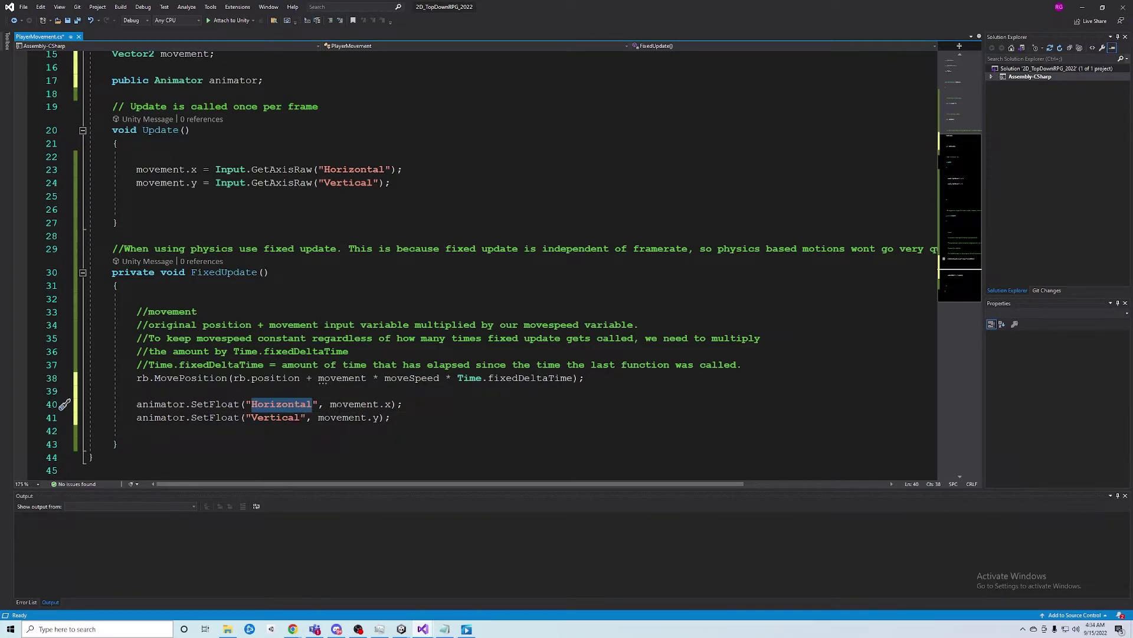
drag(330, 403, 392, 404)
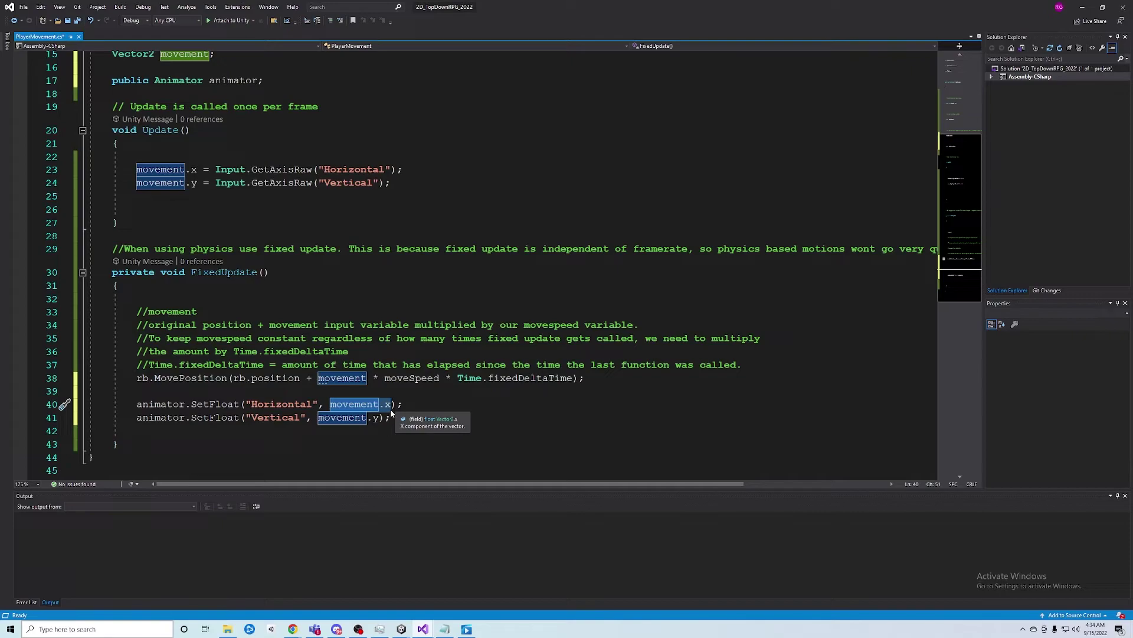
click(258, 418)
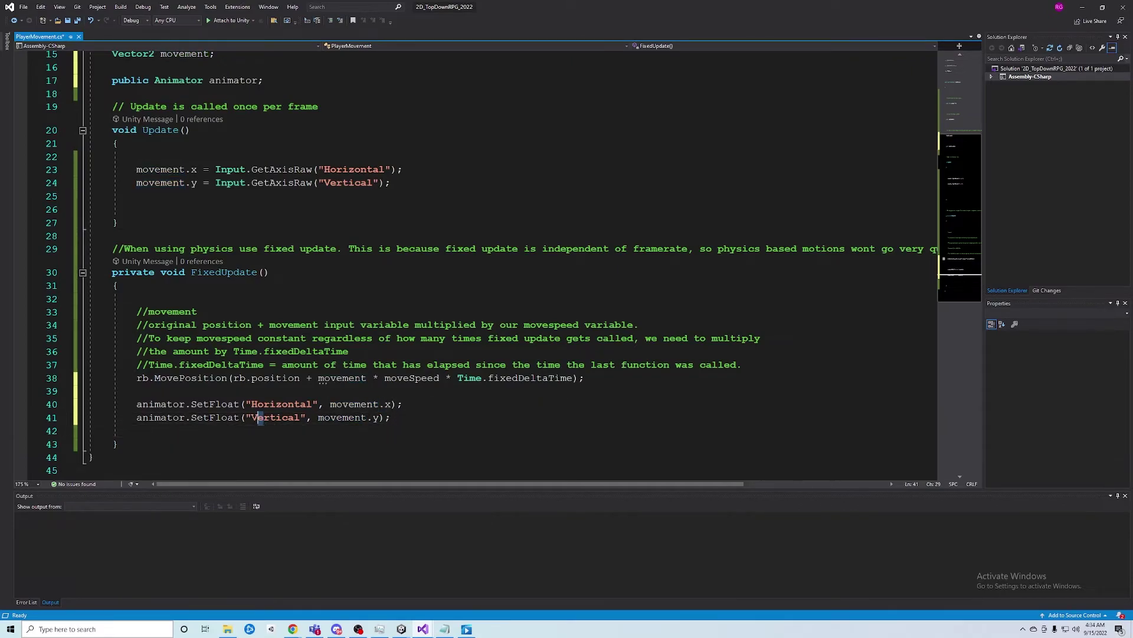
Compare the script's Vertical SetFloat call and its movement.y argument with the Pos Y values of the Blend Tree motions in Unity.
click(283, 417)
drag(319, 418, 379, 417)
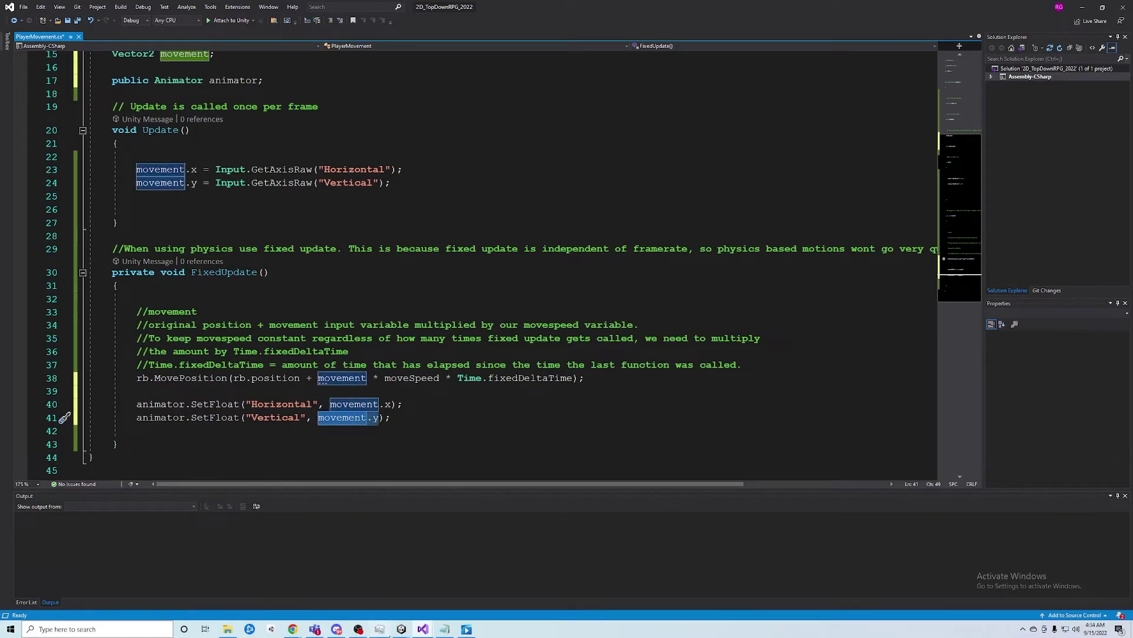
click(402, 629)
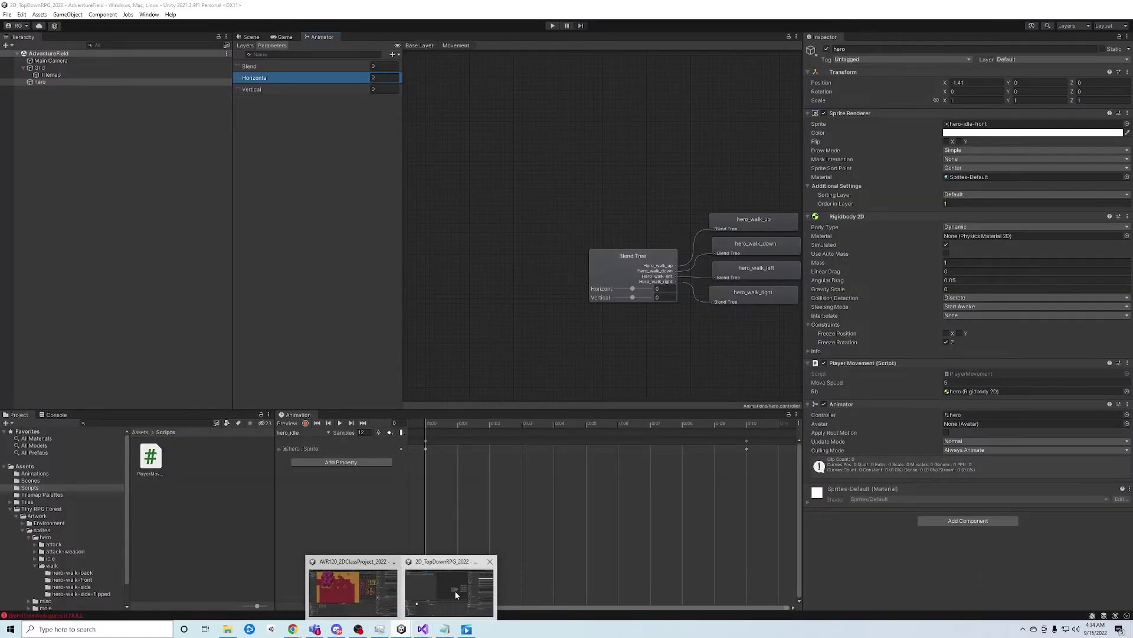
click(458, 591)
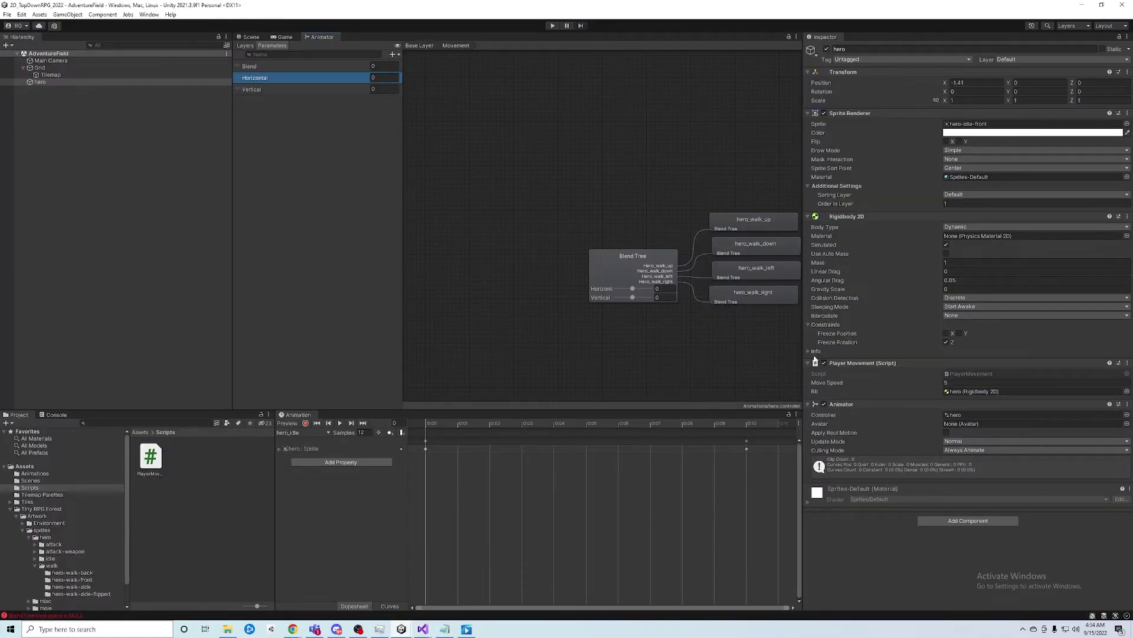
click(633, 263)
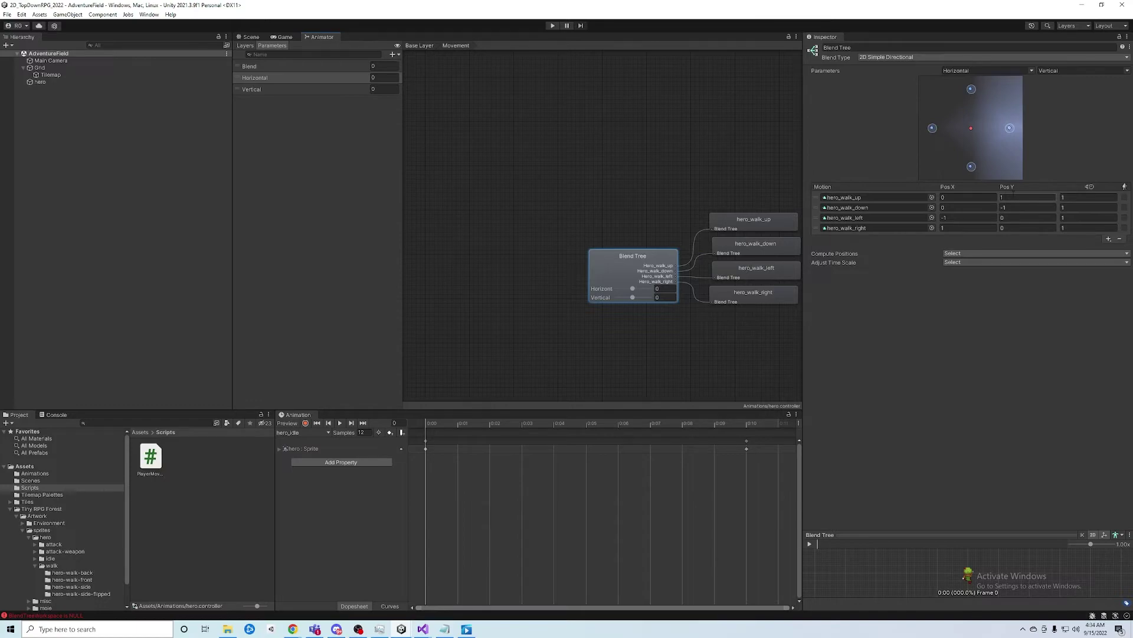
click(1010, 196)
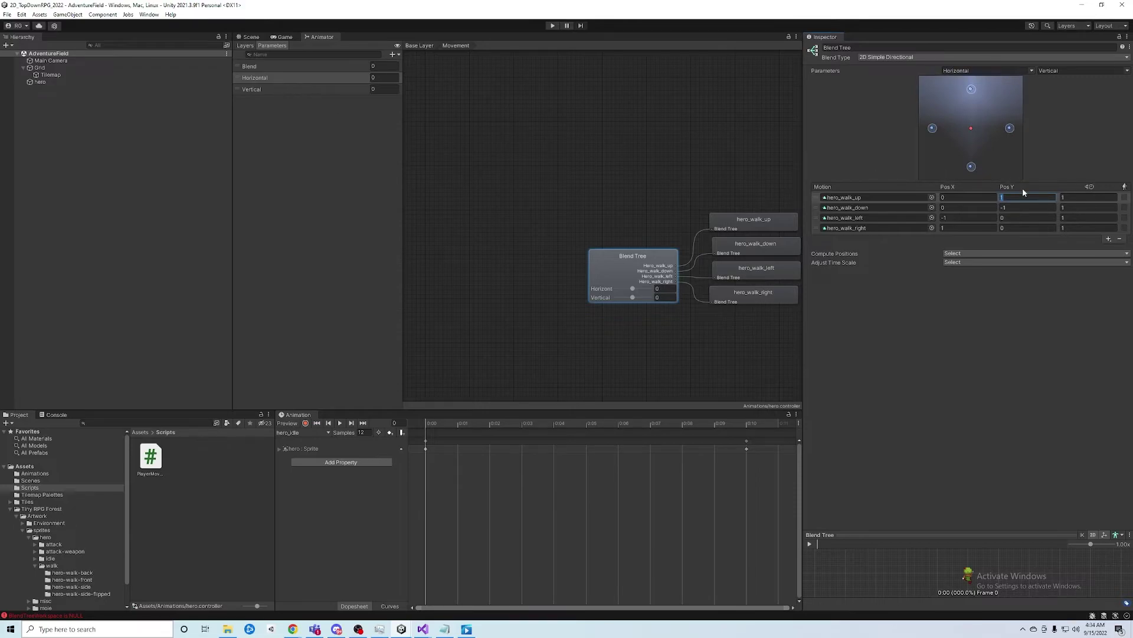
Return to the 2D_TopDownRPG_2022 project in Visual Studio and save the PlayerMovement script.
click(411, 632)
mouse_move(405, 633)
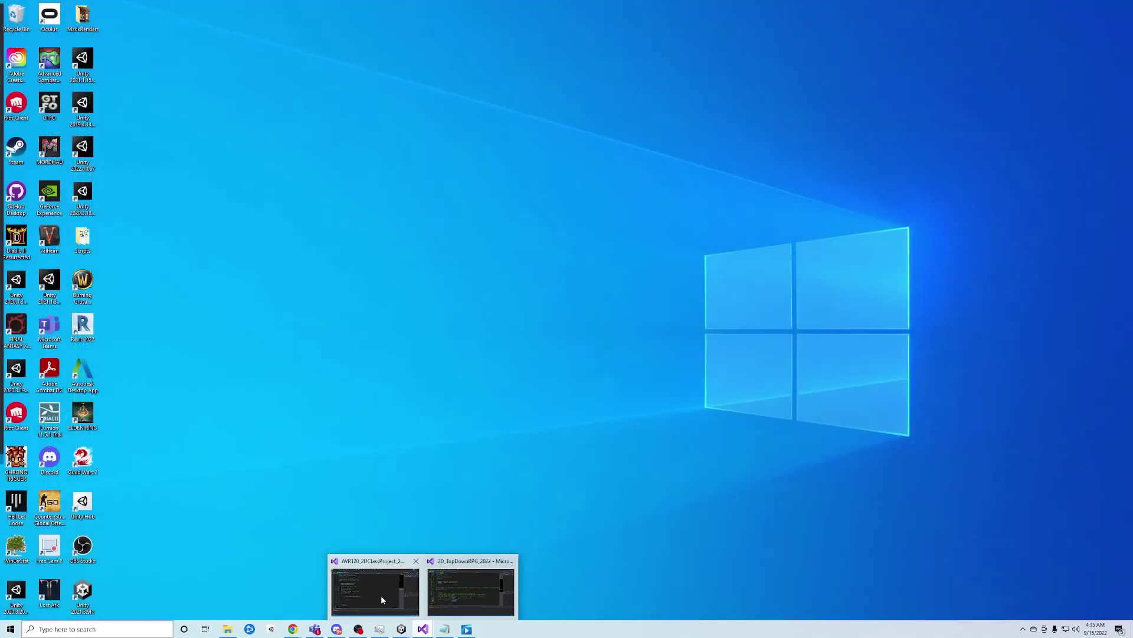
click(470, 590)
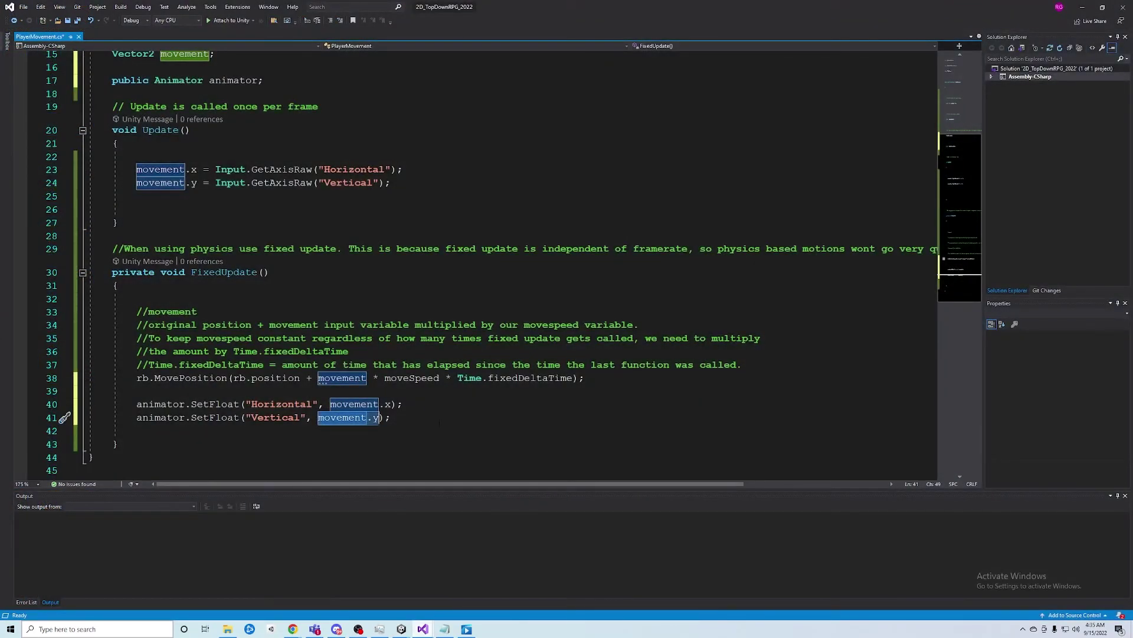
click(432, 418)
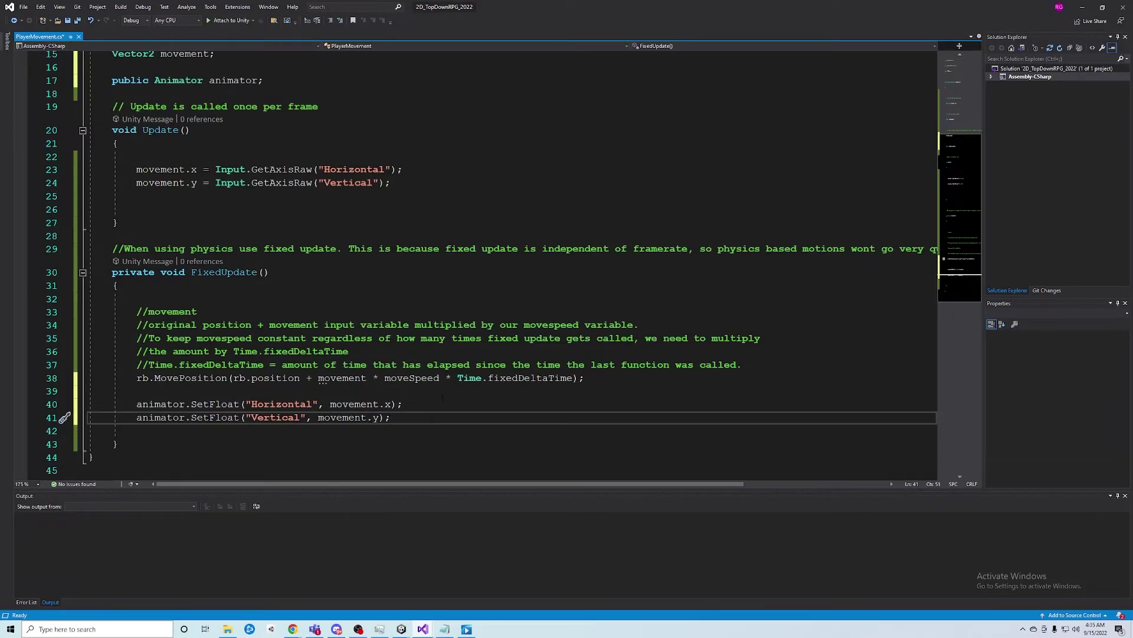
click(77, 21)
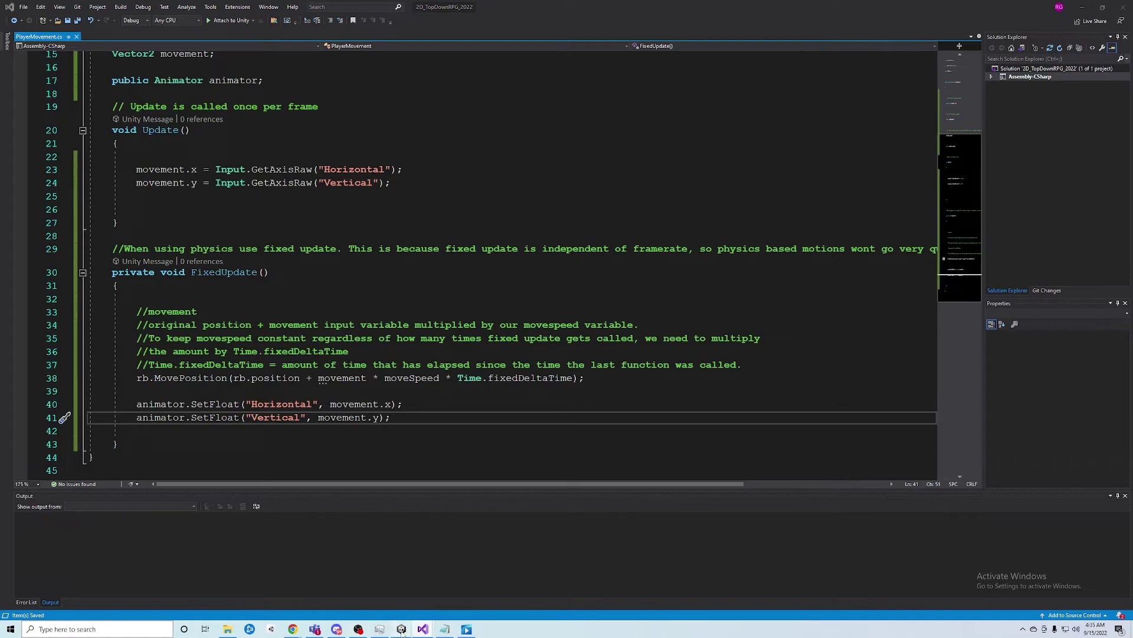
Switch to Unity and space the hero_idle and Movement states farther apart vertically in the hero Animator's Base Layer.
mouse_move(402, 629)
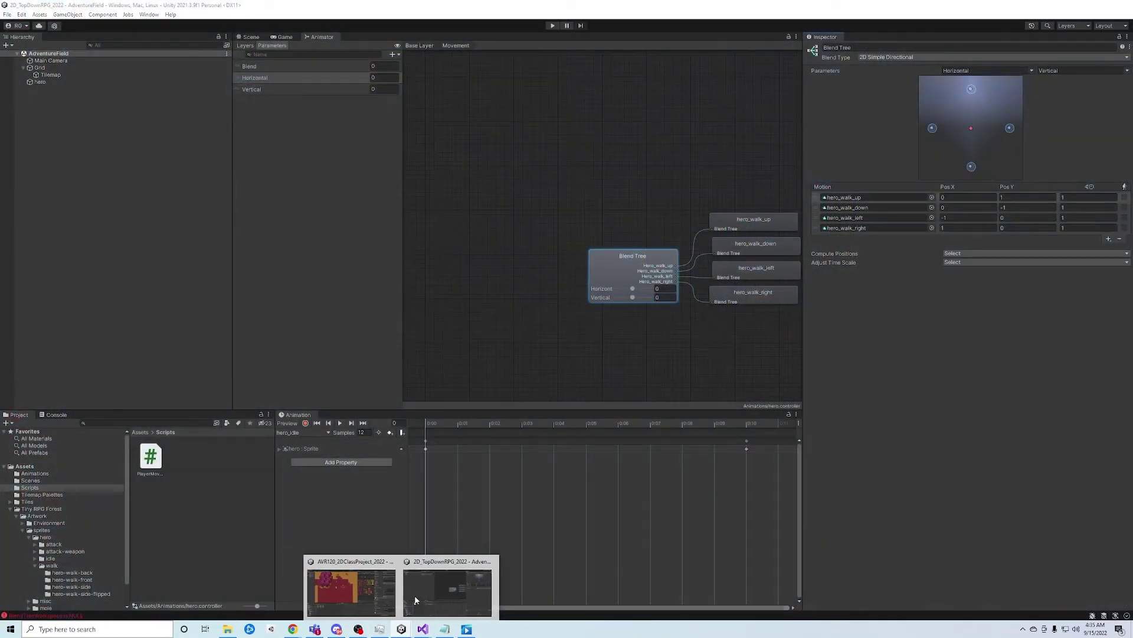
click(415, 600)
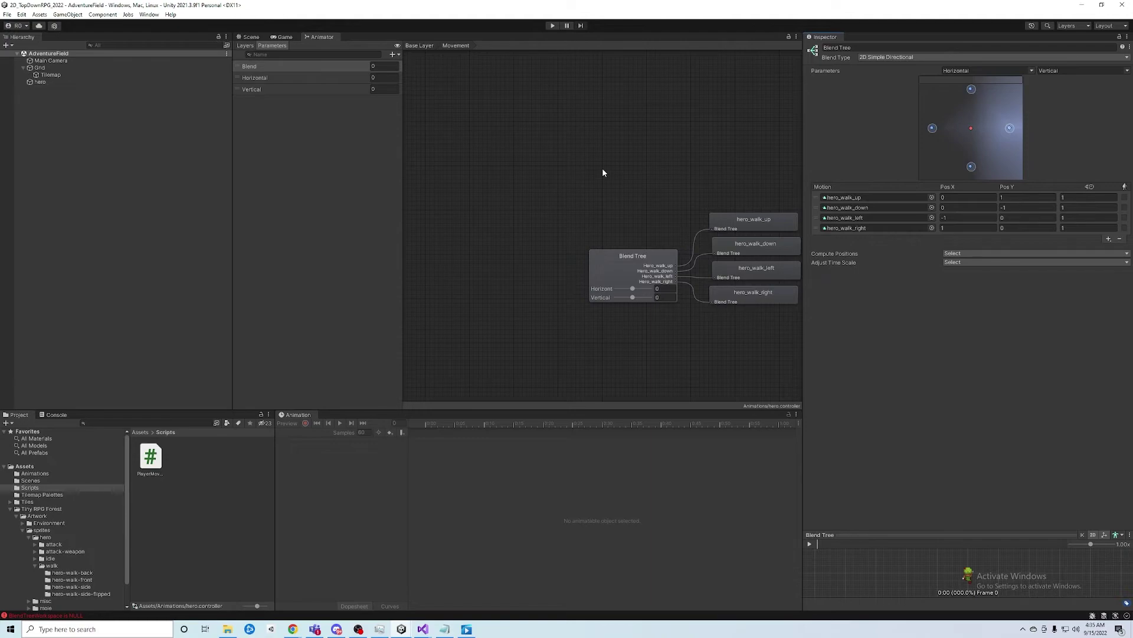
click(39, 82)
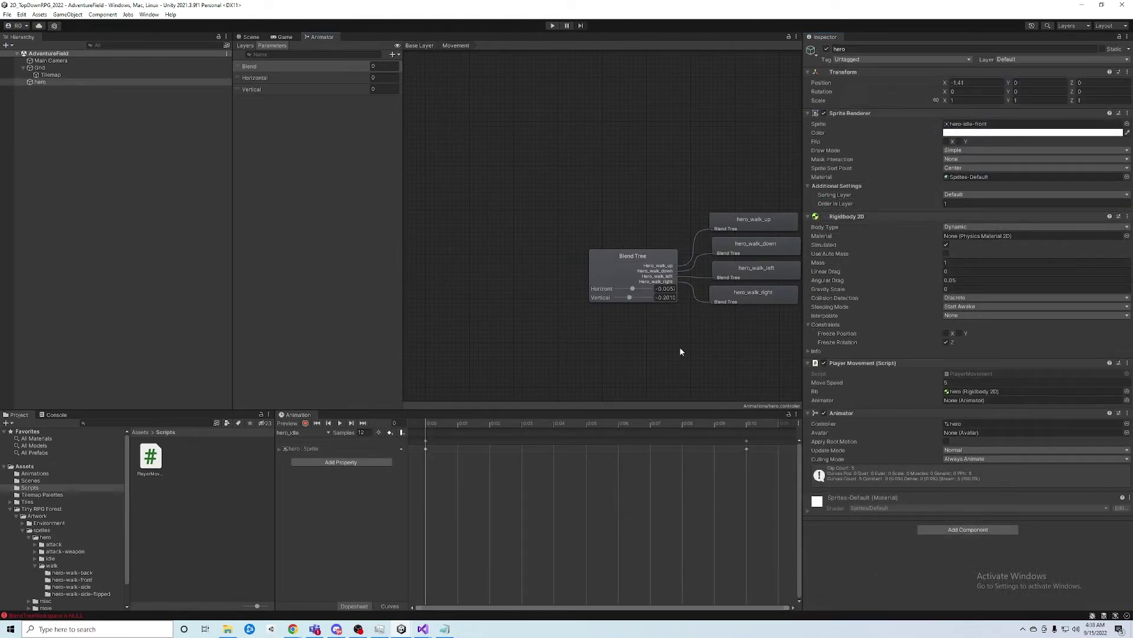
click(417, 46)
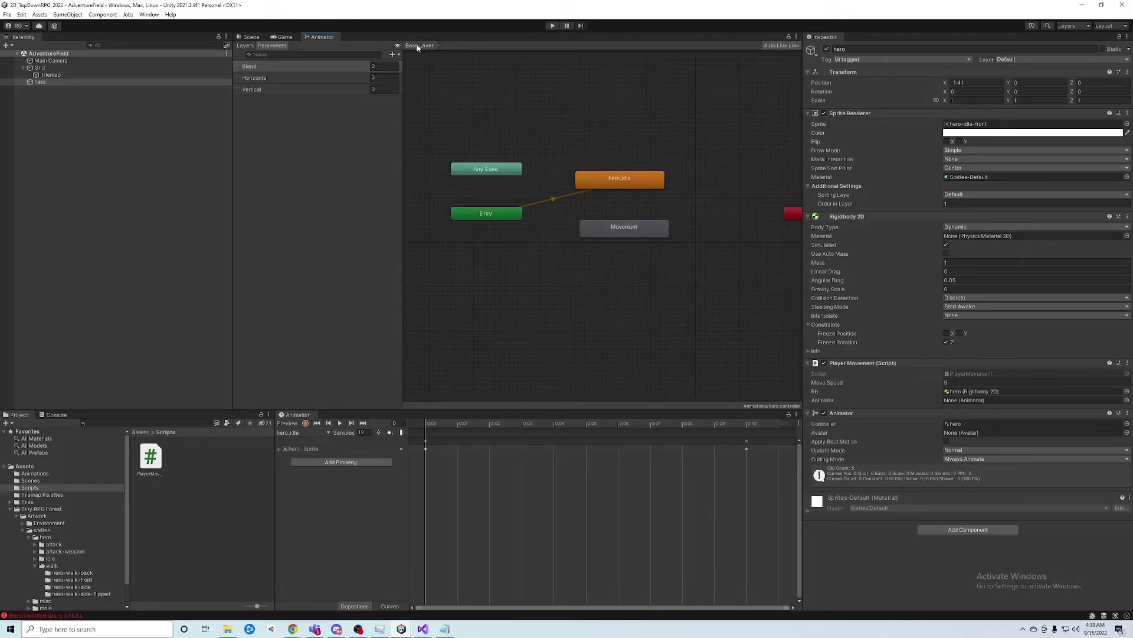
click(627, 183)
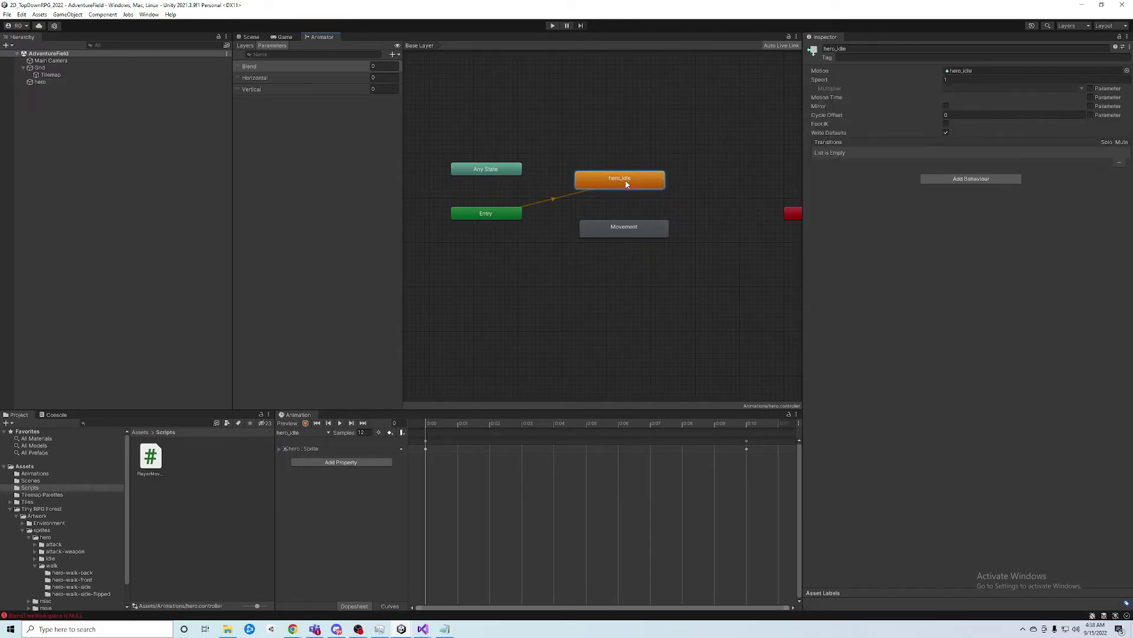
drag(621, 226, 626, 262)
drag(619, 187, 620, 196)
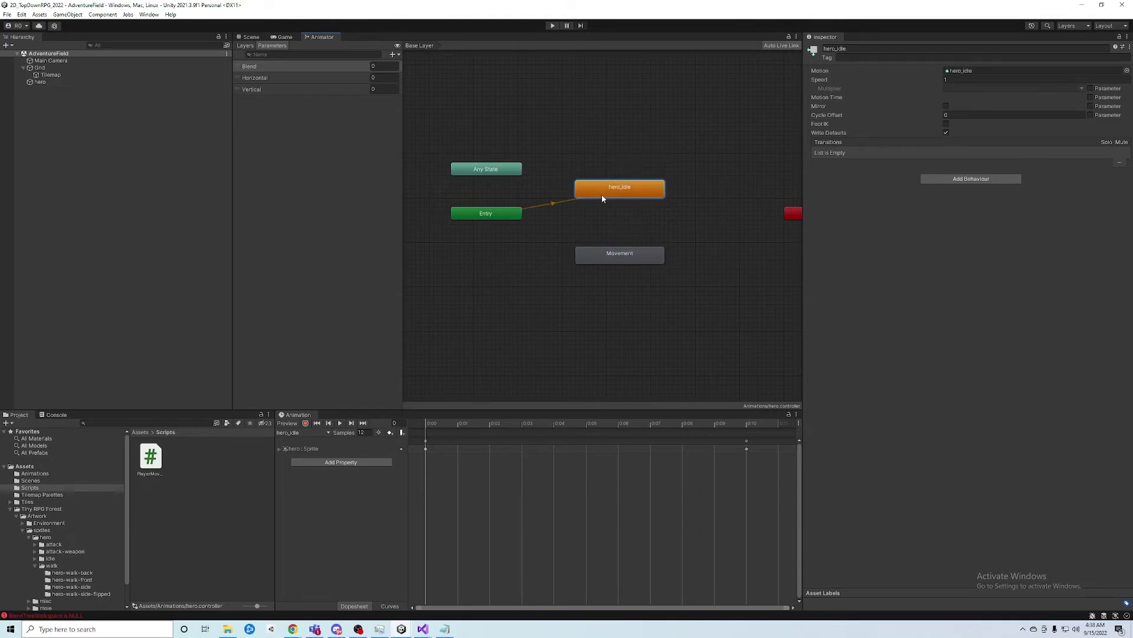
Make a transition from the hero_idle state to the Movement state and nudge Movement slightly.
right_click(612, 182)
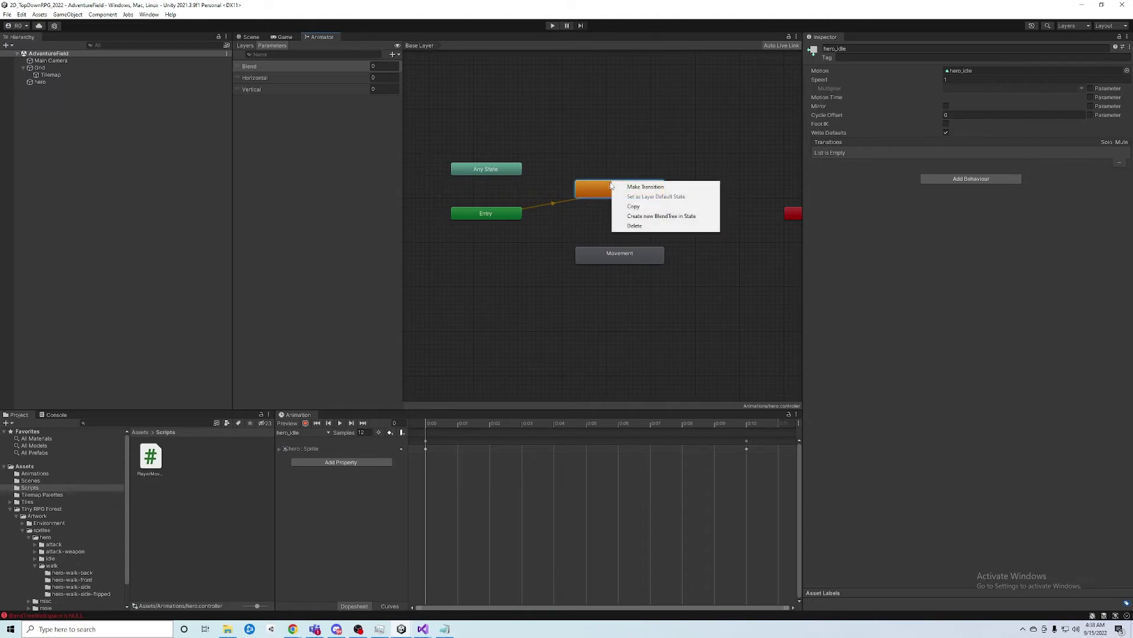
click(621, 186)
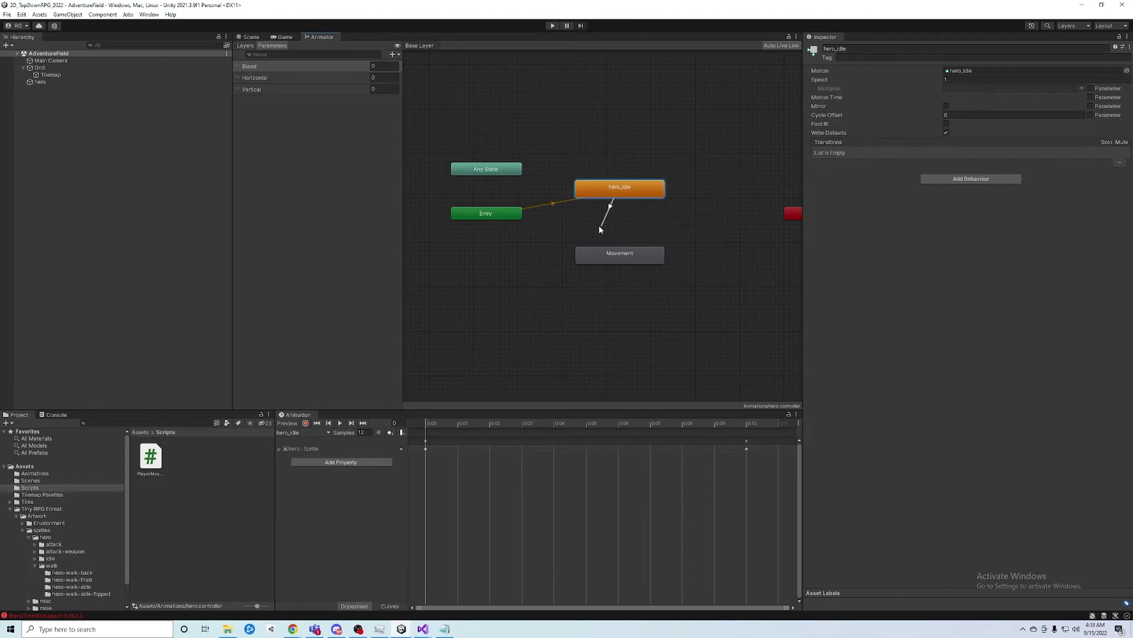
click(619, 255)
drag(619, 255, 623, 250)
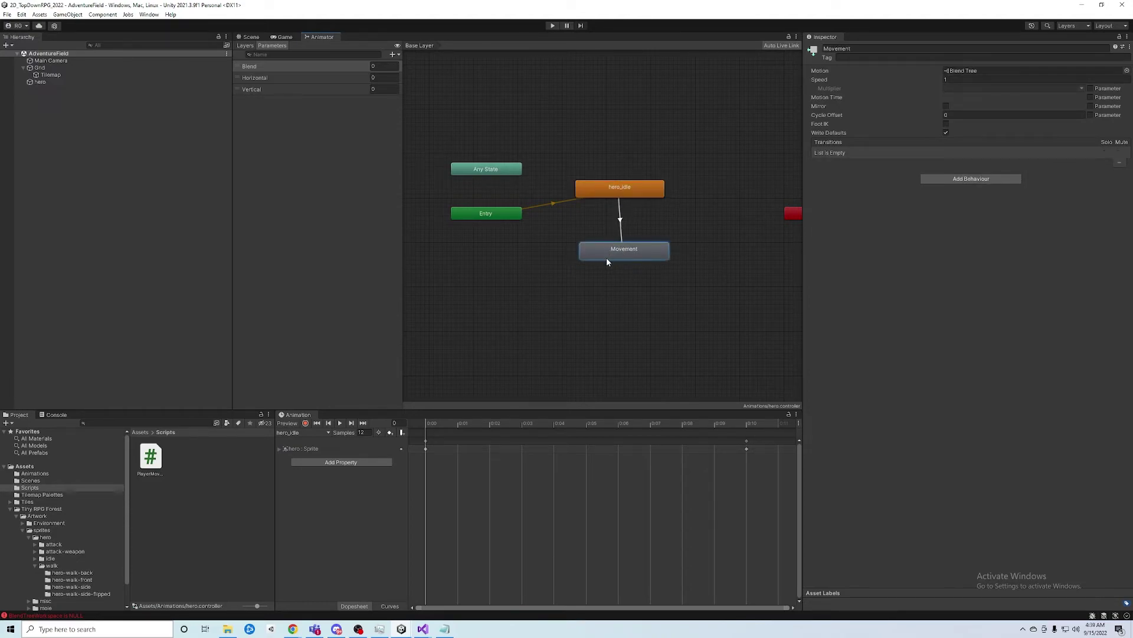
Disable Has Exit Time and set Transition Duration to 0 on the hero_idle to Movement transition, then collapse its settings.
click(621, 224)
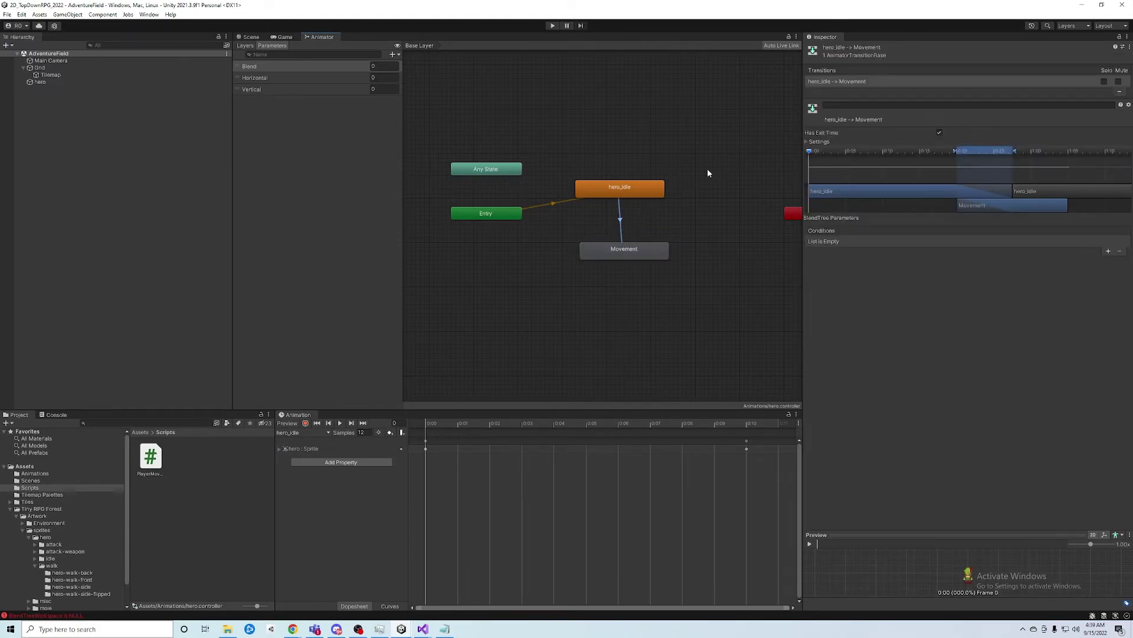
click(939, 134)
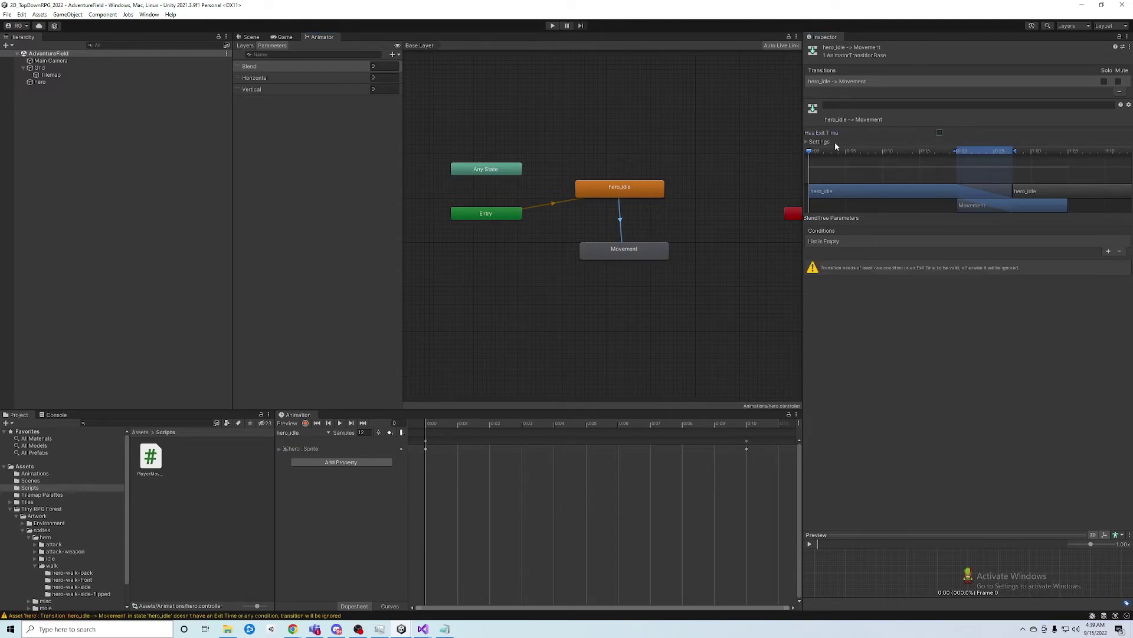
click(807, 142)
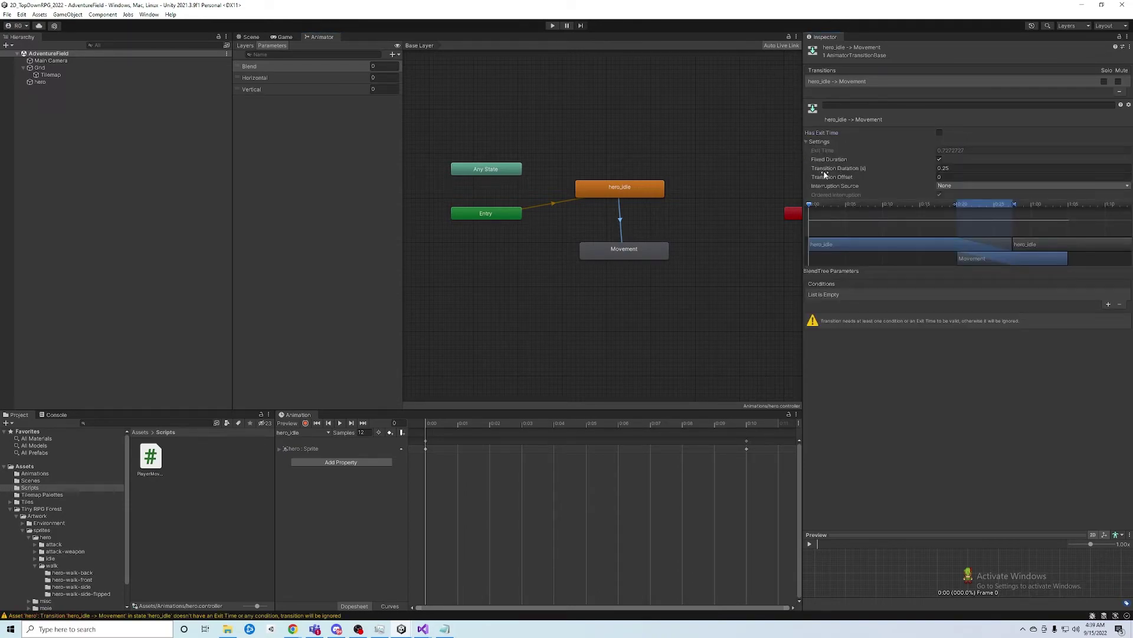
click(942, 168)
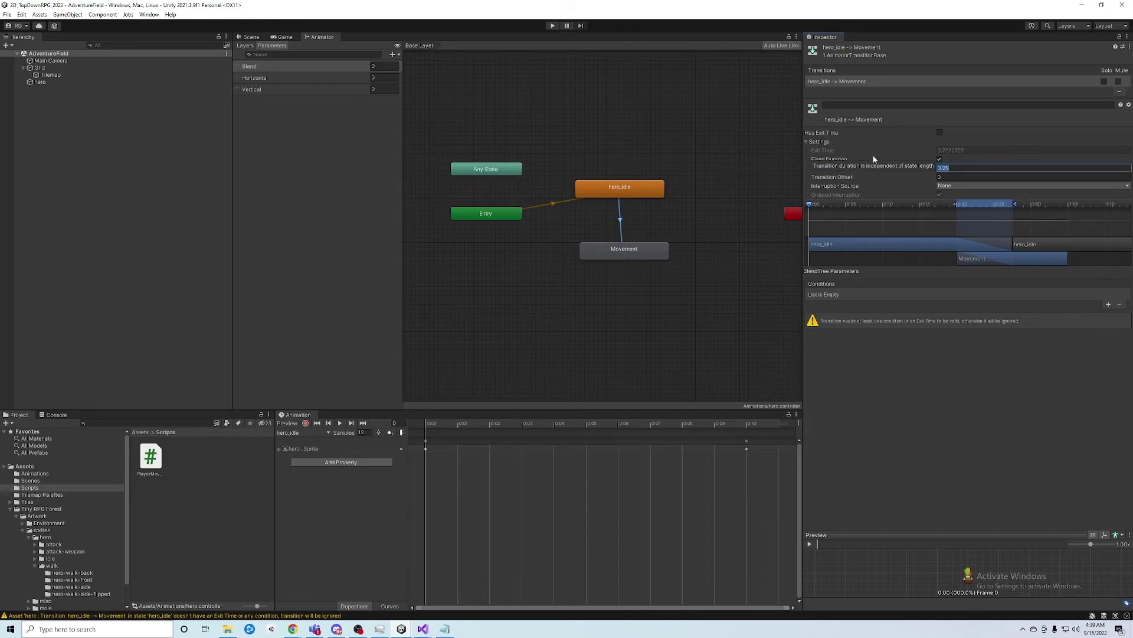
text(0)
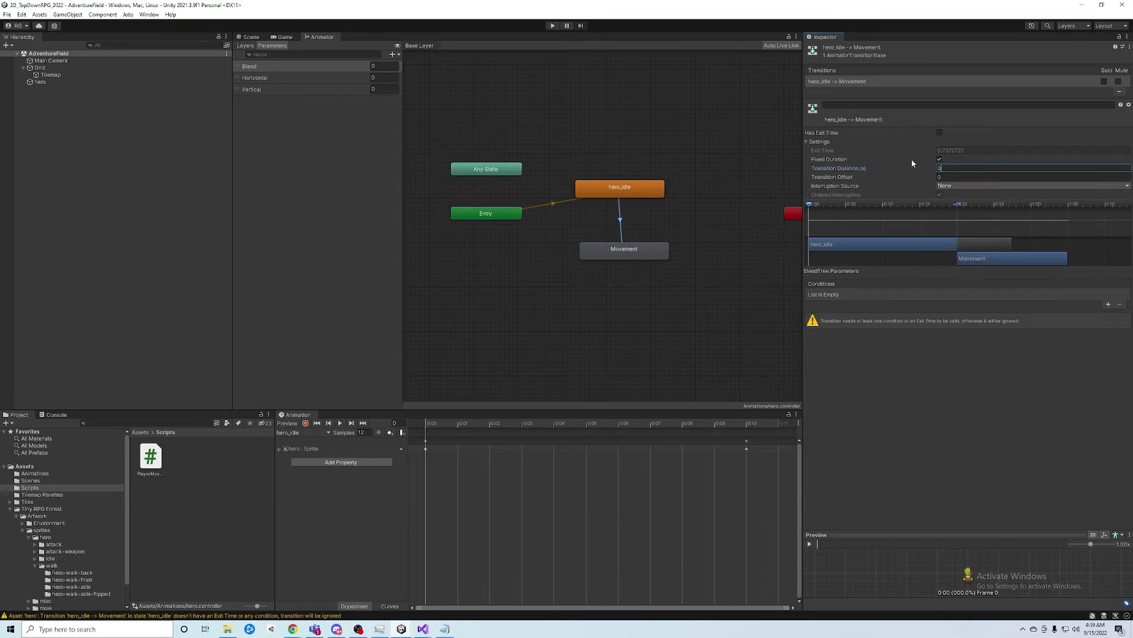
click(819, 144)
click(818, 143)
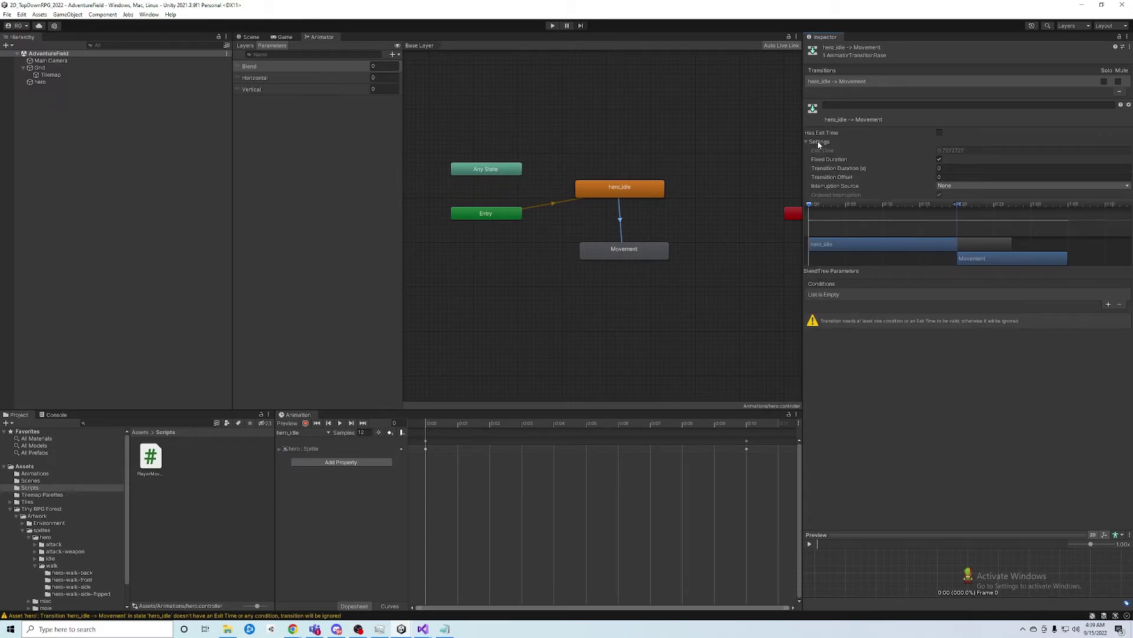
click(819, 143)
click(848, 141)
click(809, 141)
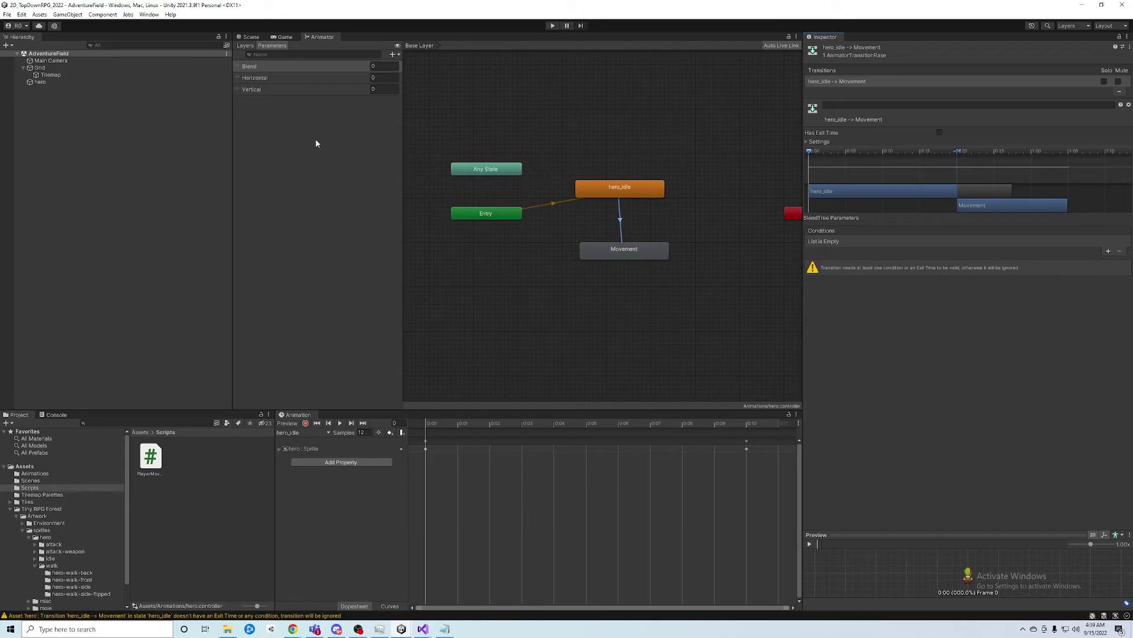
Make a return transition from the Movement state to the hero_idle state.
right_click(628, 251)
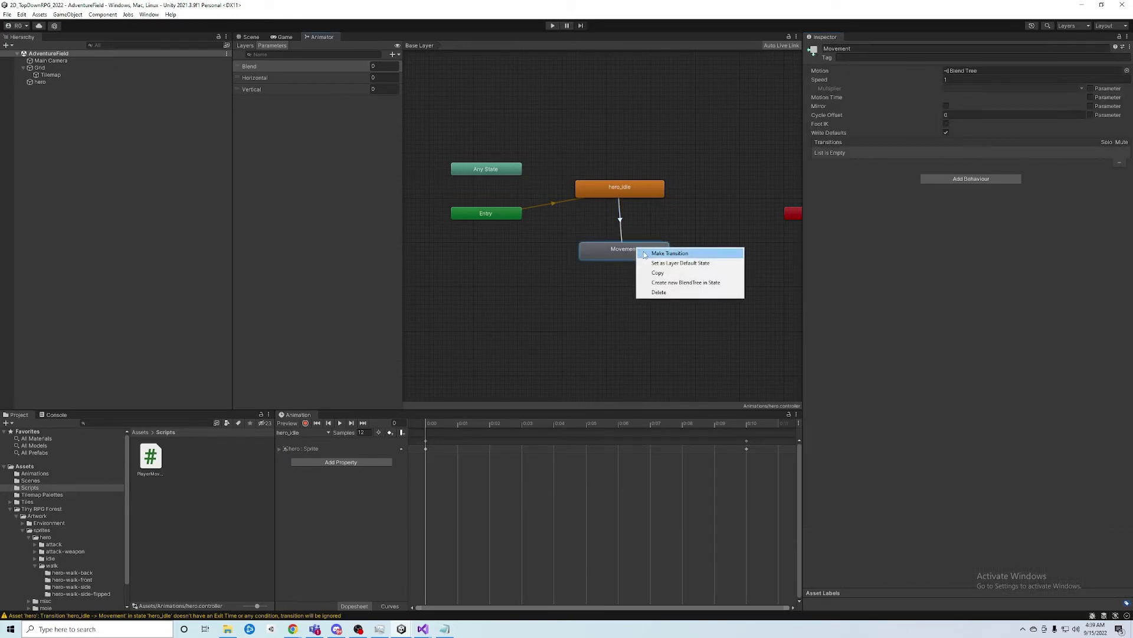
click(655, 251)
click(629, 193)
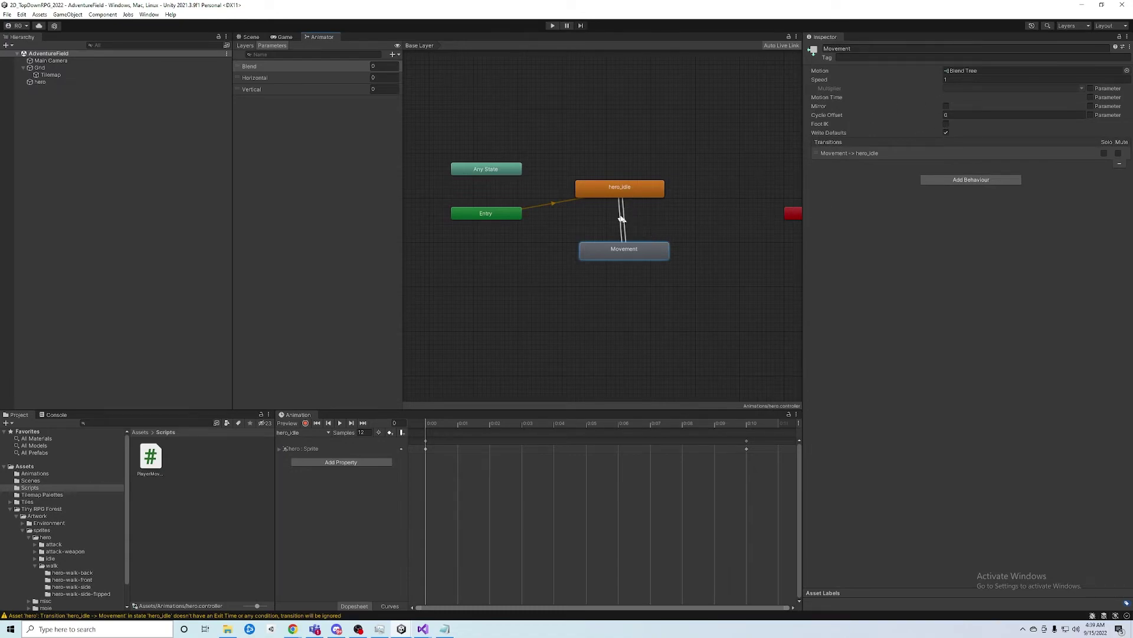
Disable Has Exit Time and set Transition Duration to 0 on the Movement to hero_idle transition.
click(623, 220)
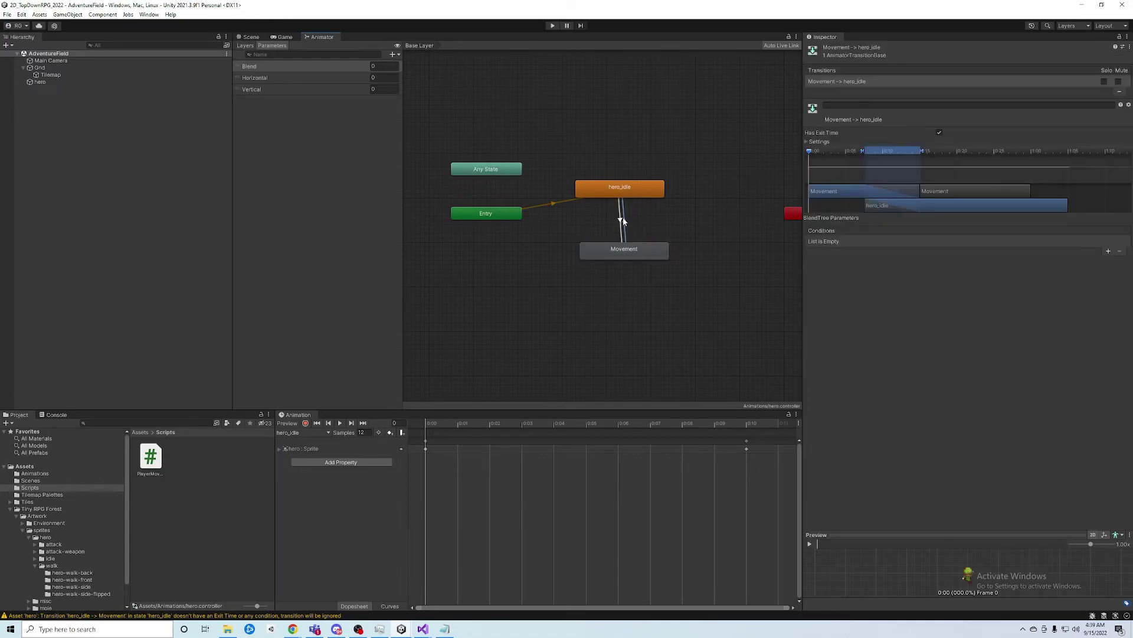
click(939, 133)
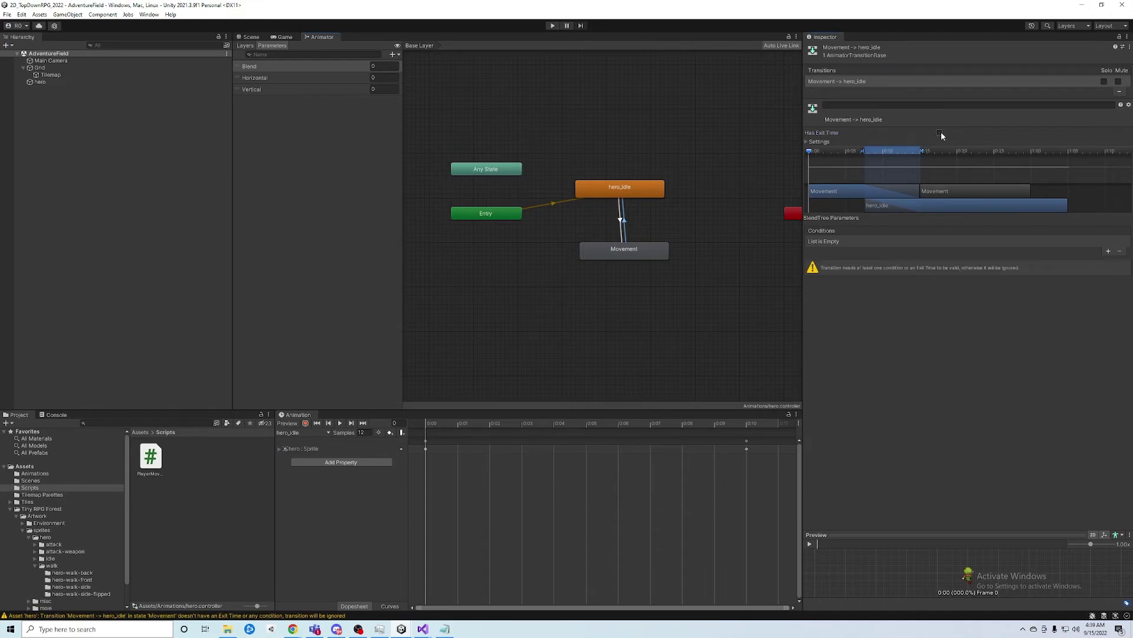
click(807, 142)
click(882, 169)
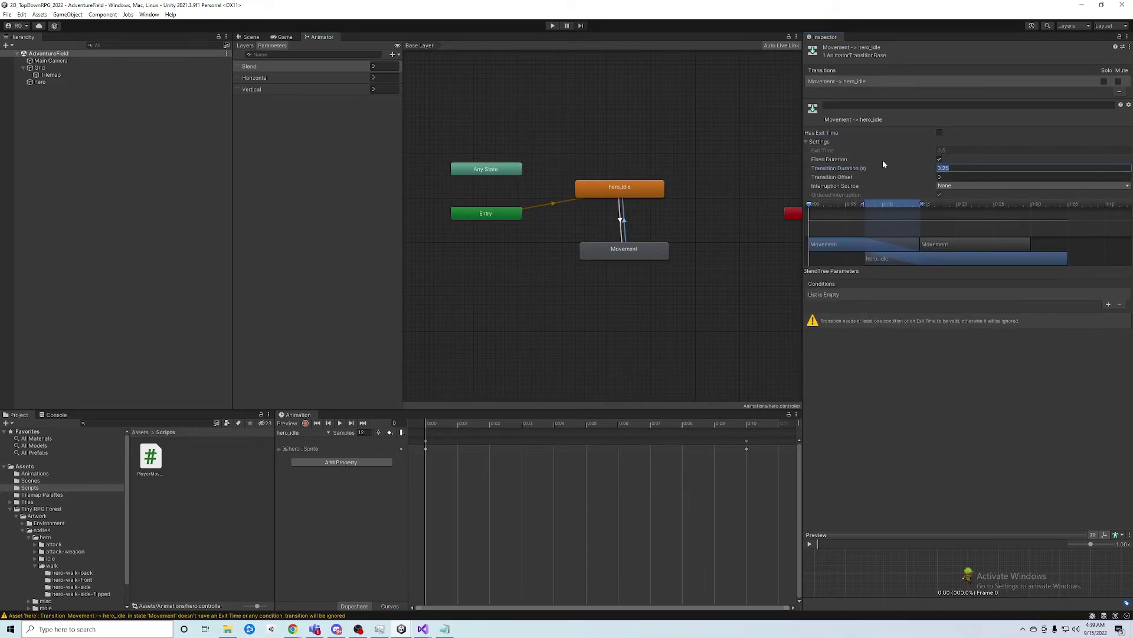
text(0)
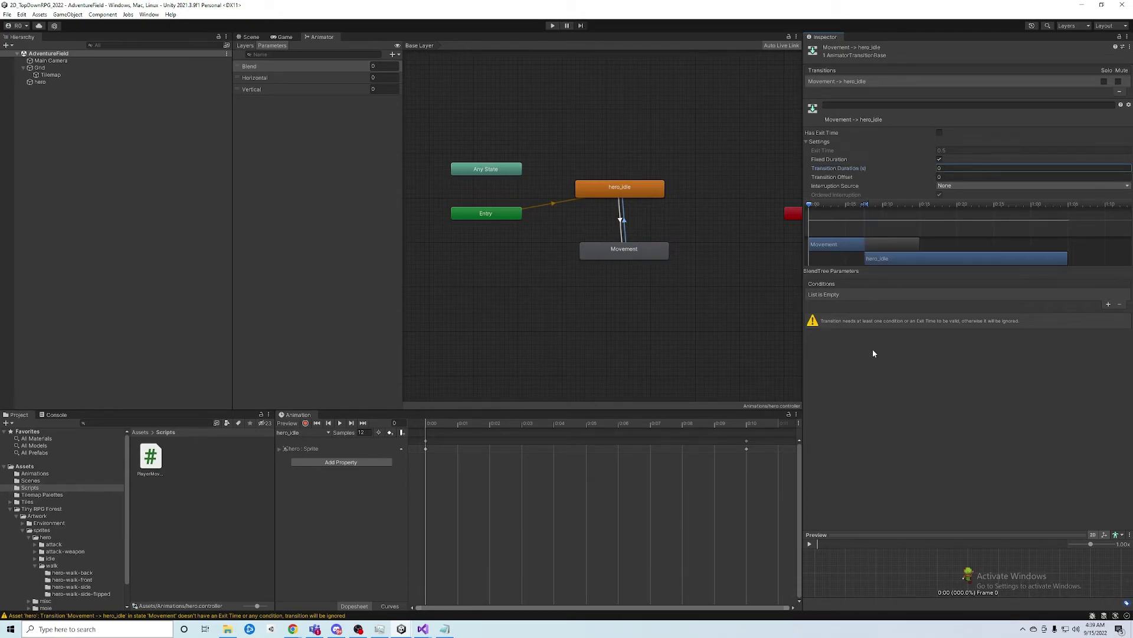
Add a float Animator parameter named Speed and move the Movement state closer beneath hero_idle.
click(361, 222)
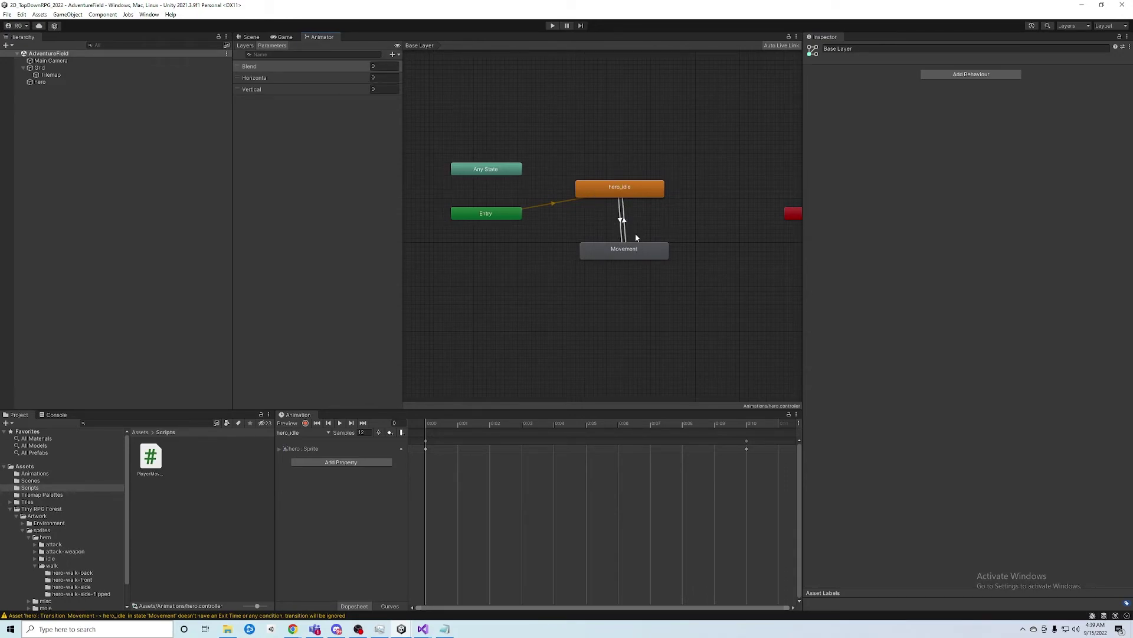
click(393, 54)
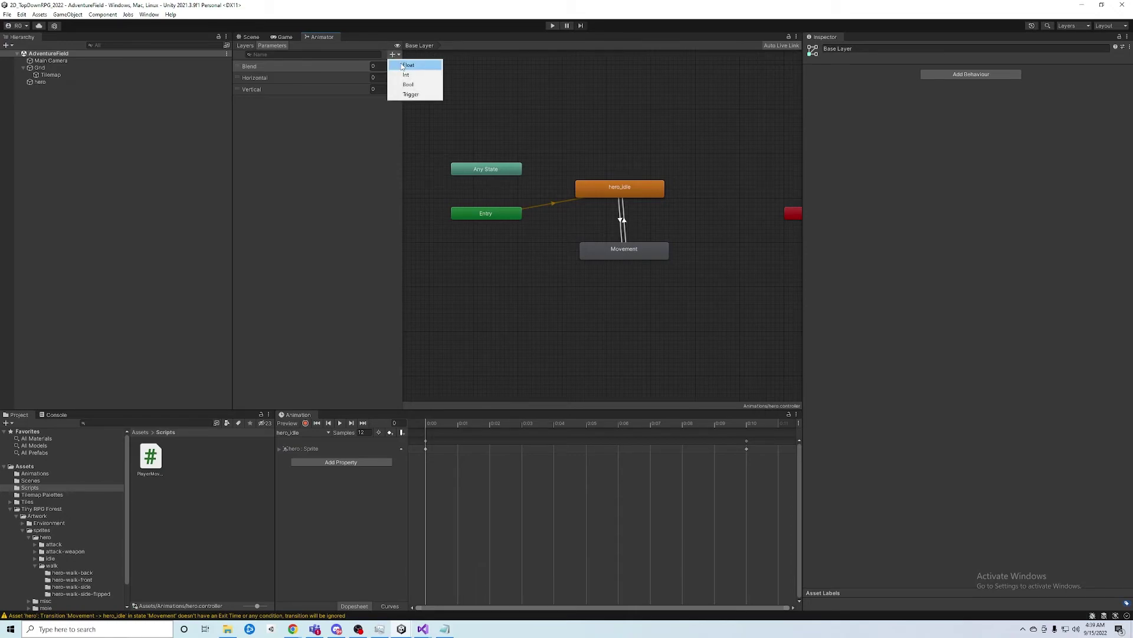
click(401, 65)
text(Speed)
key(Return)
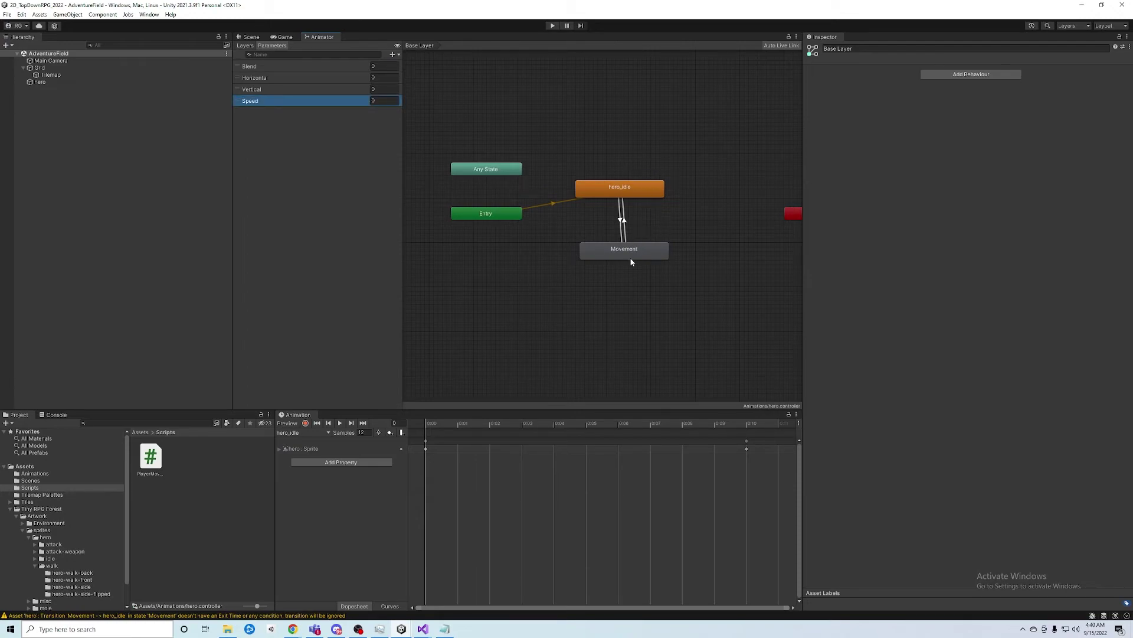
drag(632, 252, 628, 238)
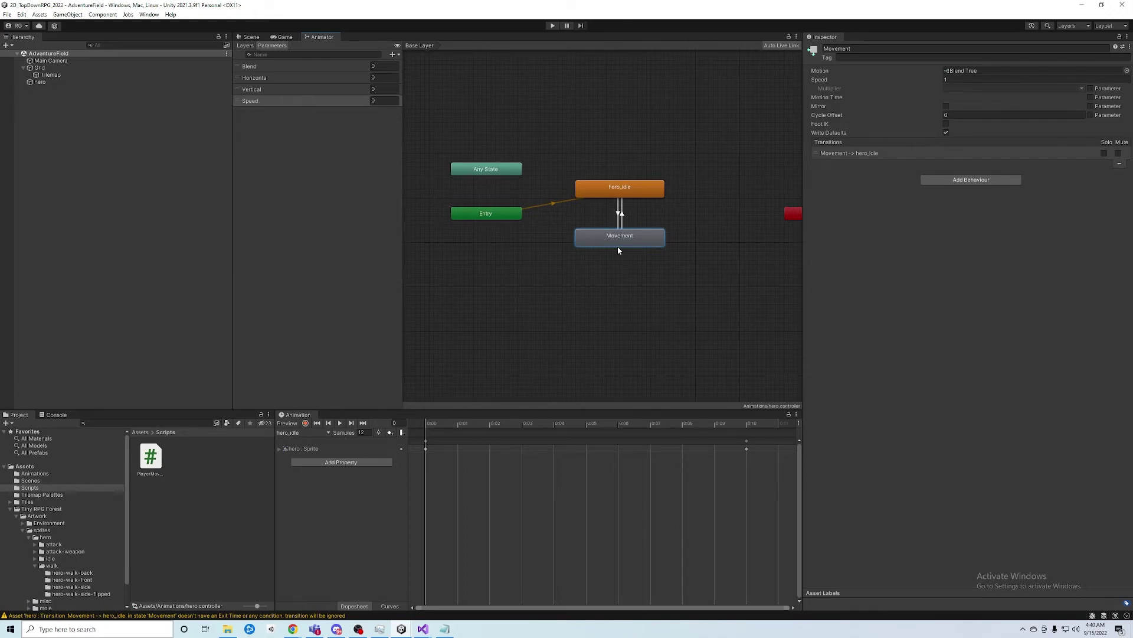
Inspect the blend tree inside the Movement state, then return to the Base Layer.
double_click(620, 246)
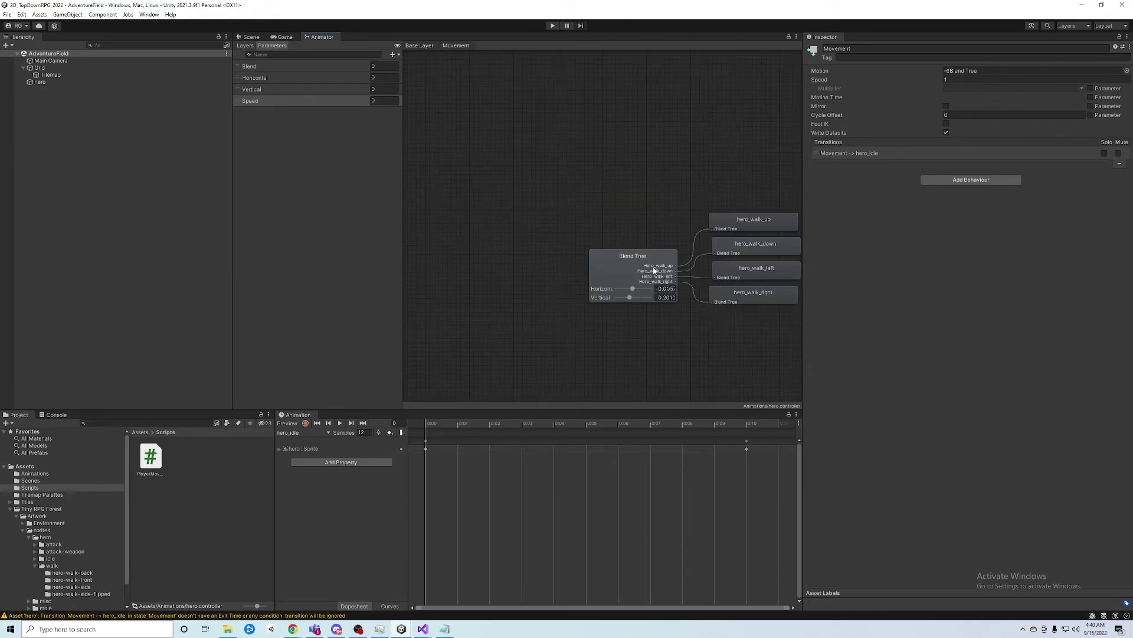
click(770, 220)
click(770, 282)
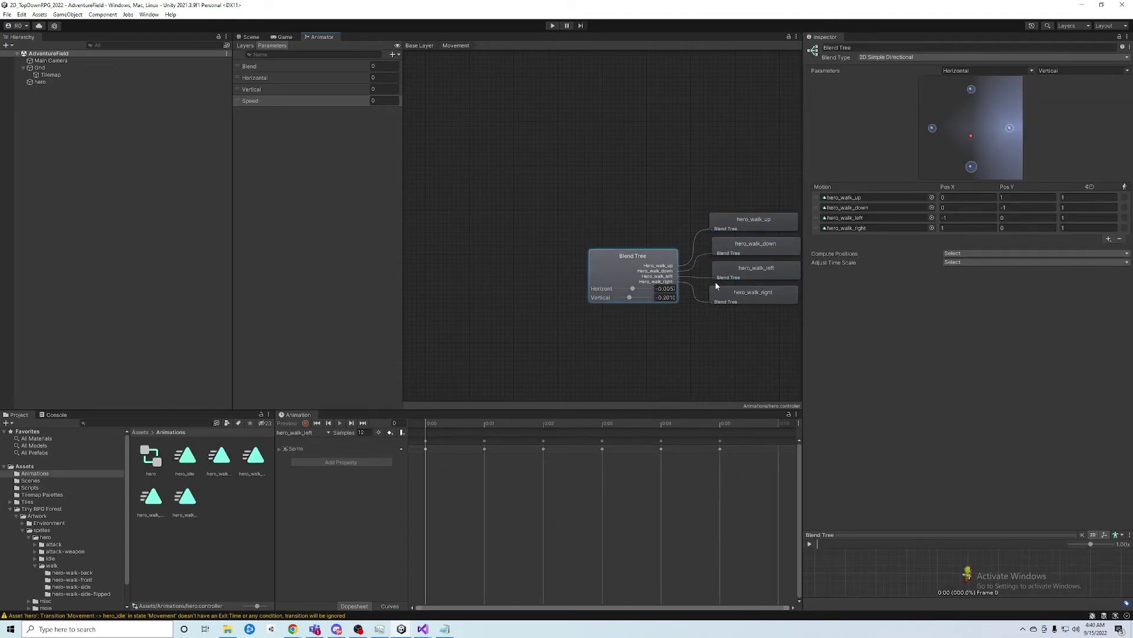
click(419, 46)
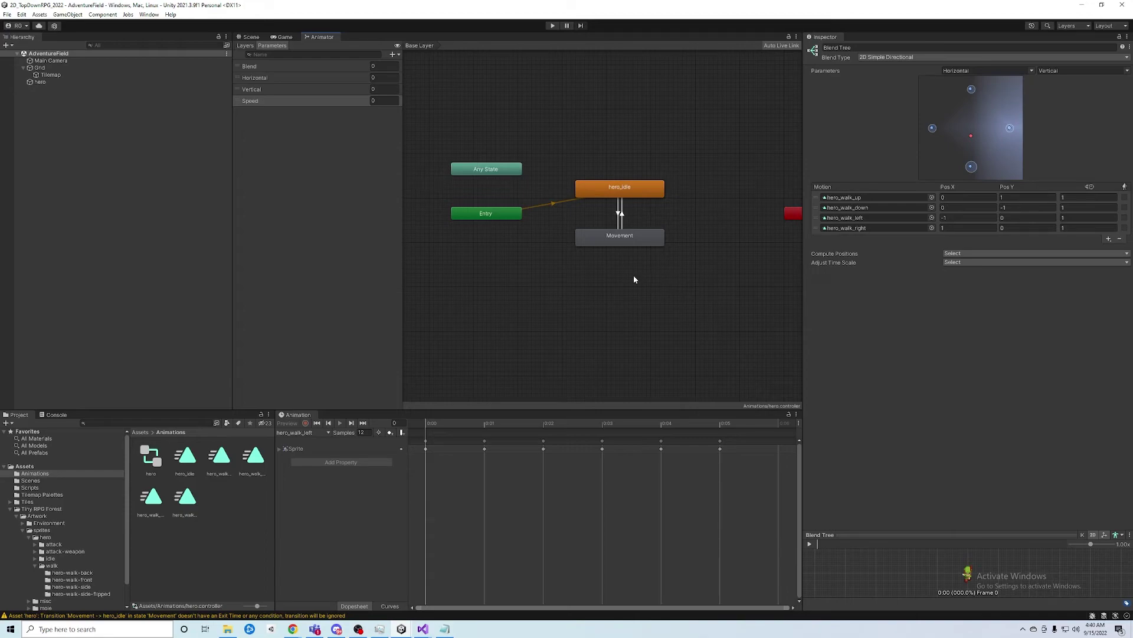
middle_drag(679, 269, 655, 262)
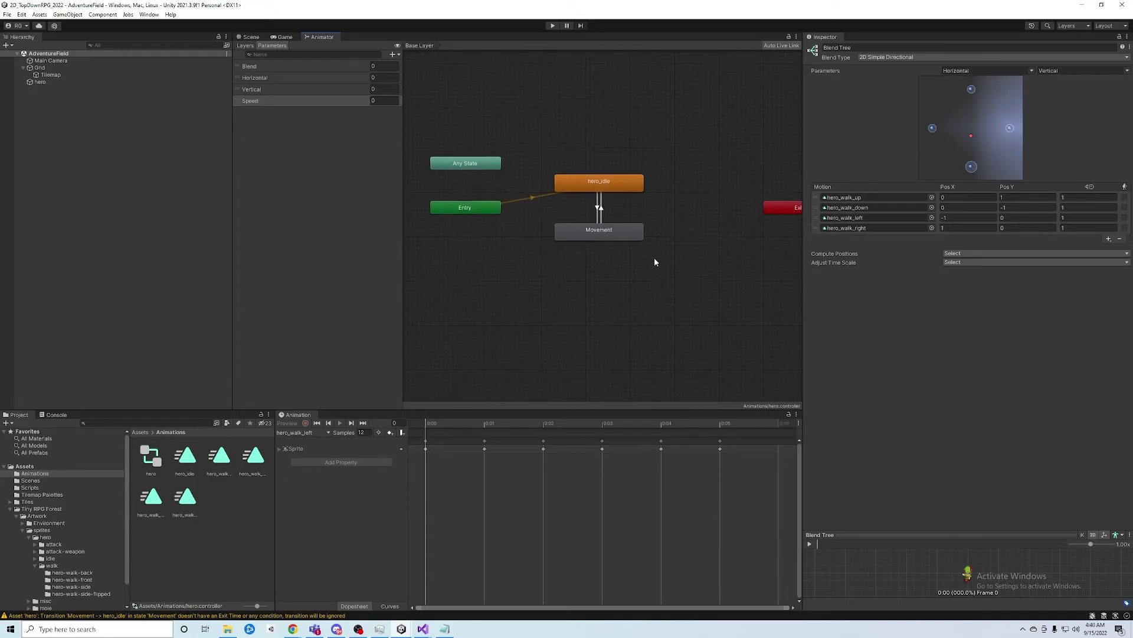
Add a Speed Greater 0.01 condition to the hero_idle to Movement transition.
click(598, 207)
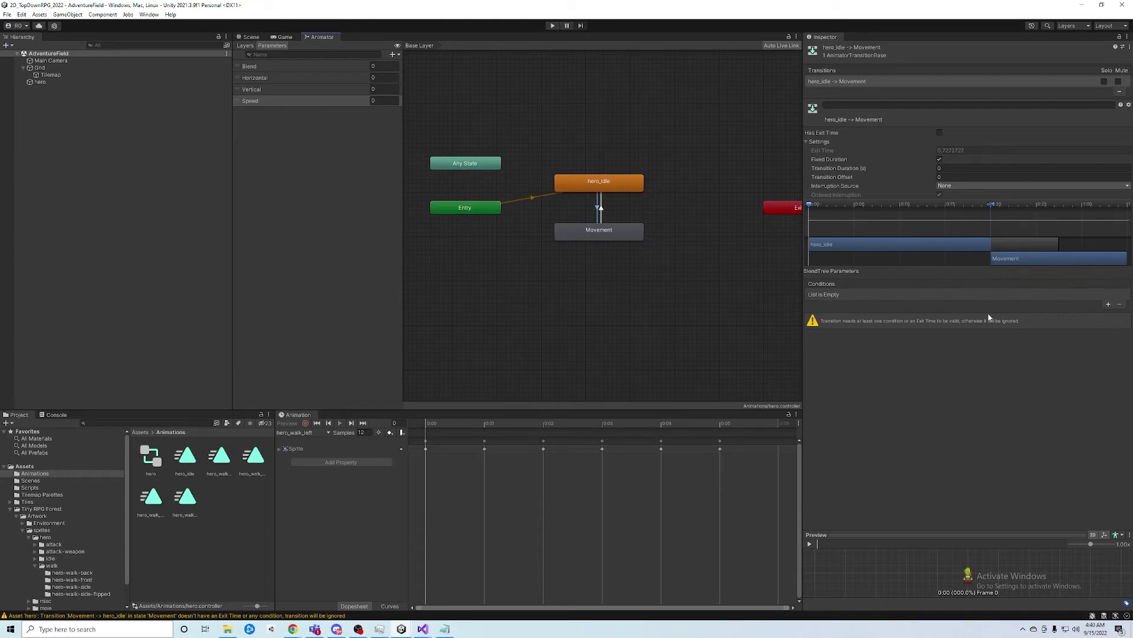
click(1109, 305)
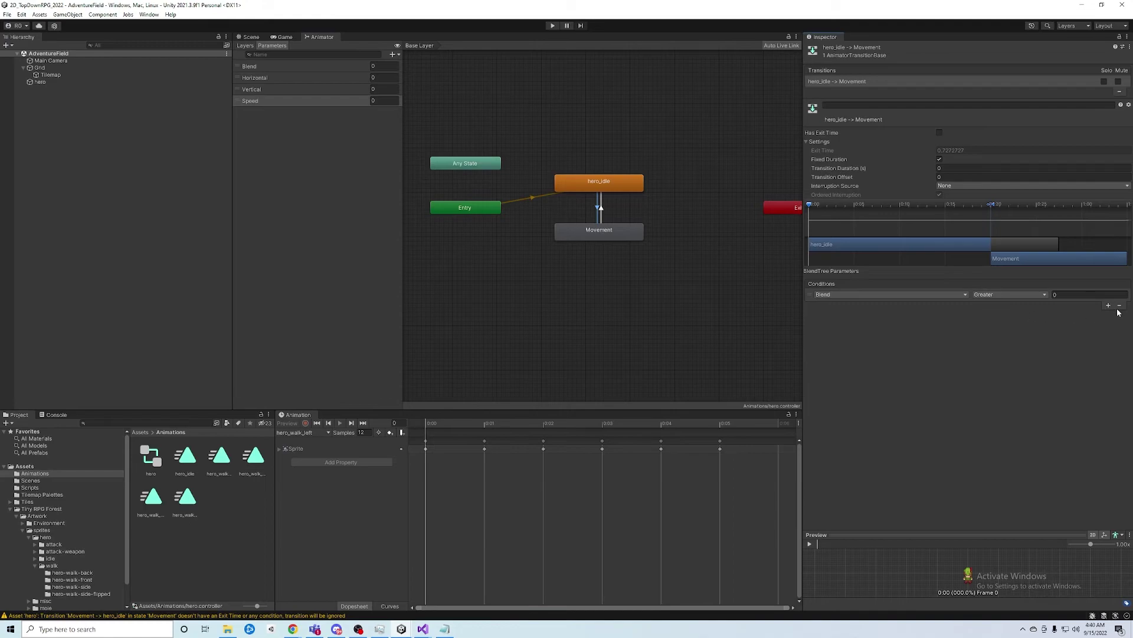
click(934, 294)
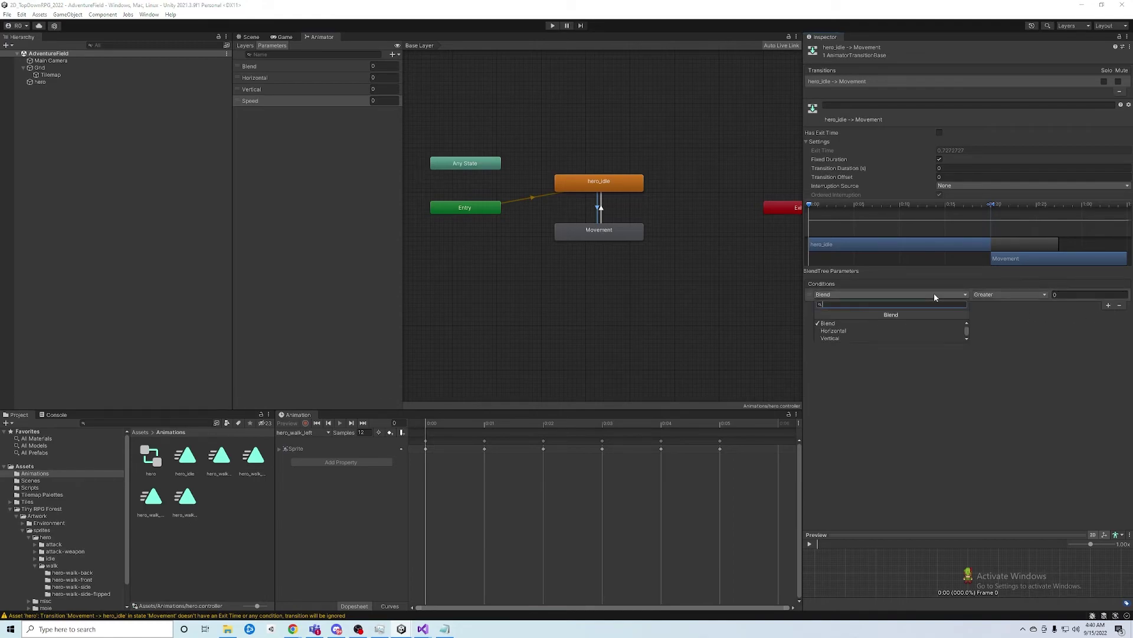
click(905, 338)
click(1057, 294)
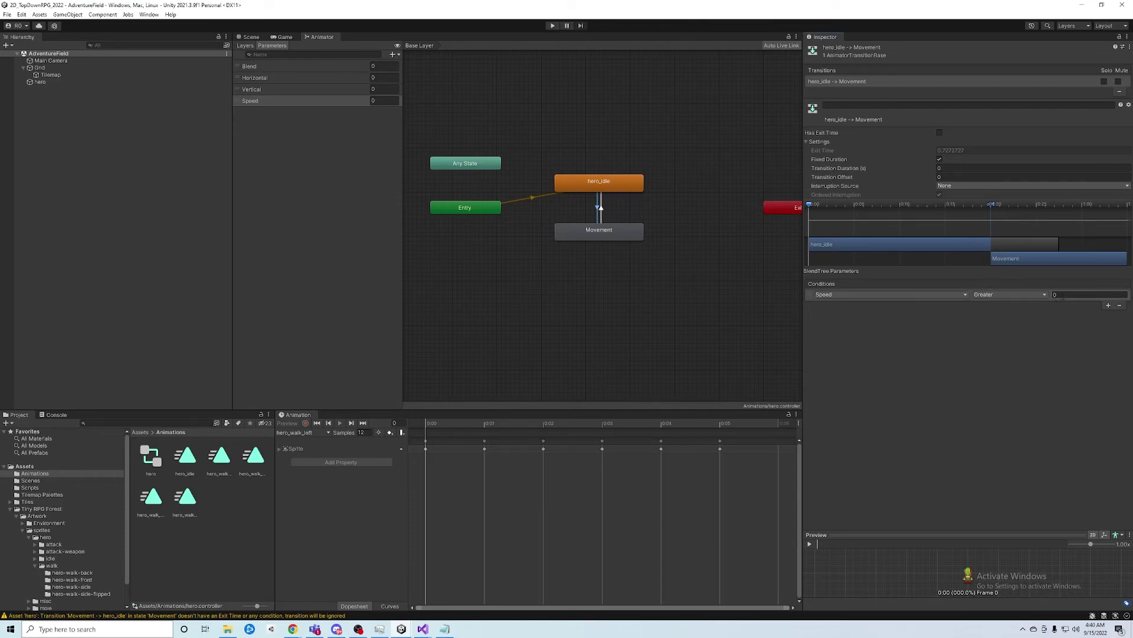
text(-0)
text(0)
text(.02)
key(BackSpace)
text(1)
key(Return)
Add a Speed Less 0.01 condition to the Movement to hero_idle transition and save the scene.
click(600, 212)
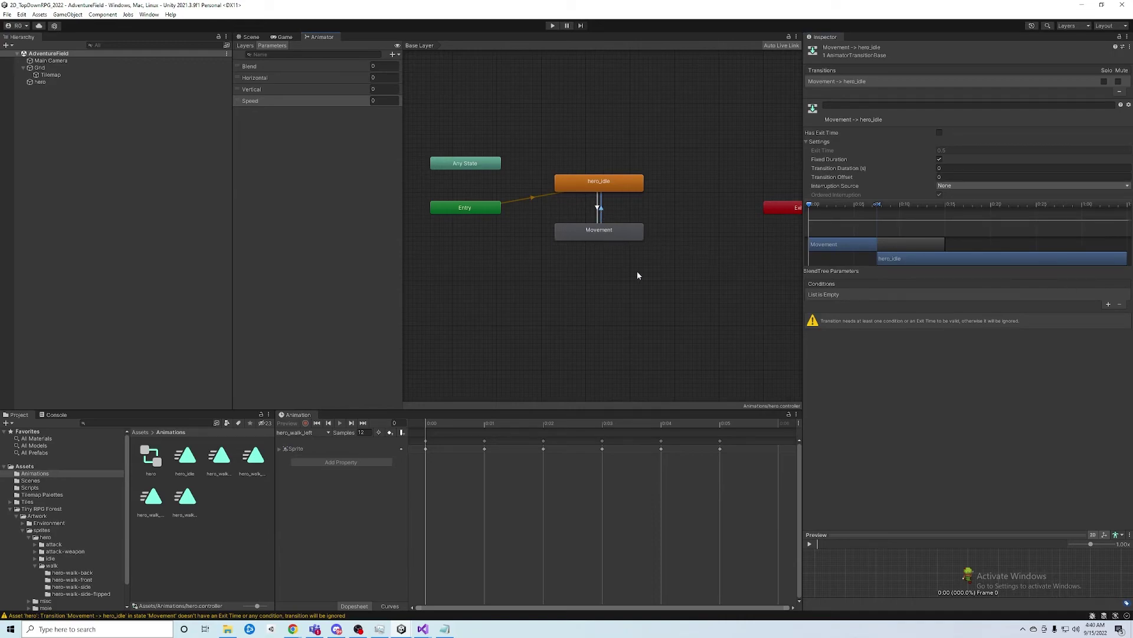
click(1109, 304)
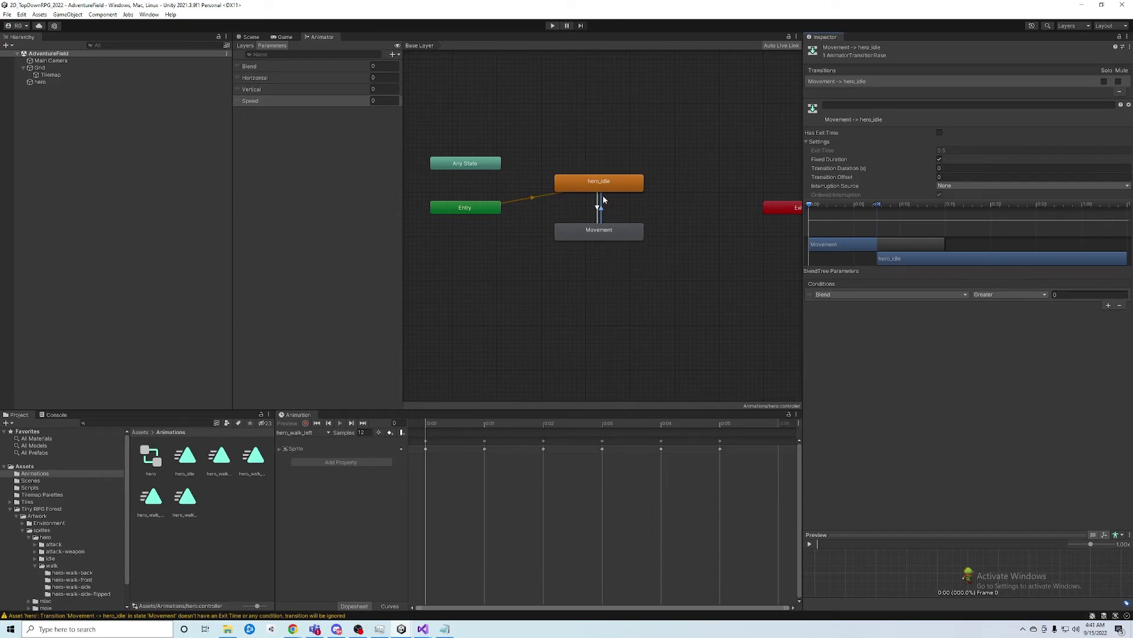
click(961, 294)
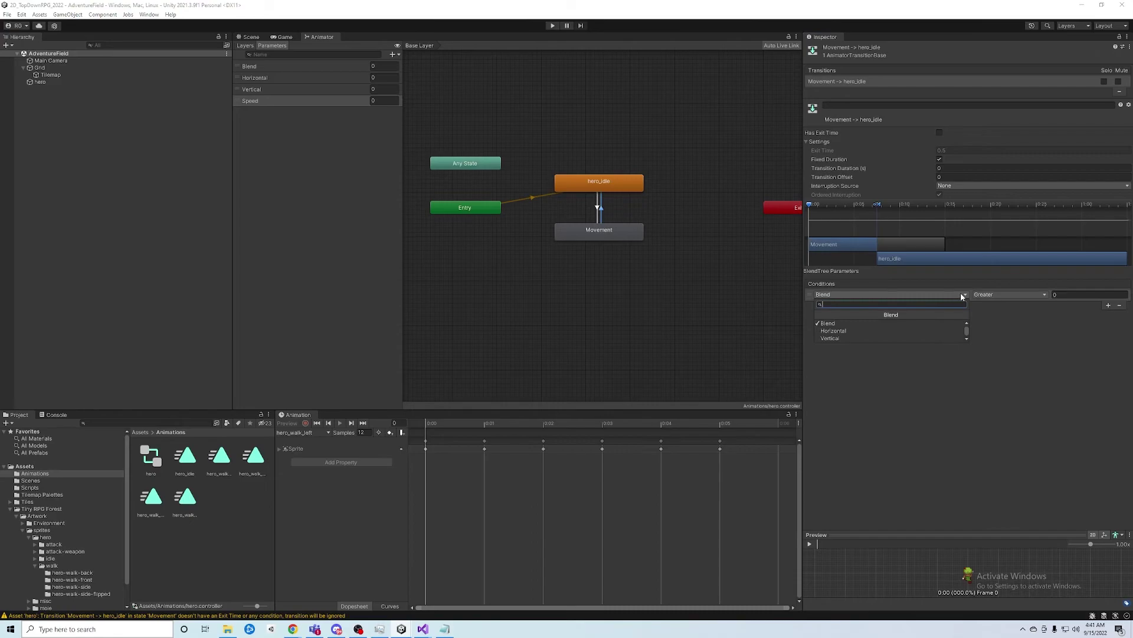
click(907, 339)
click(998, 294)
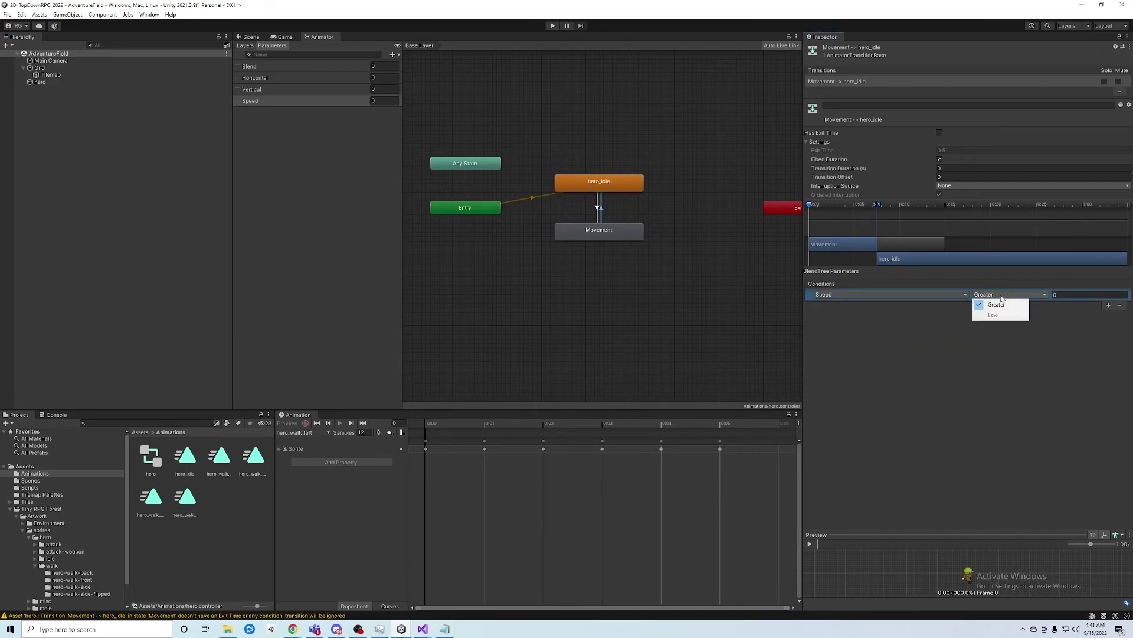
click(997, 314)
click(1064, 294)
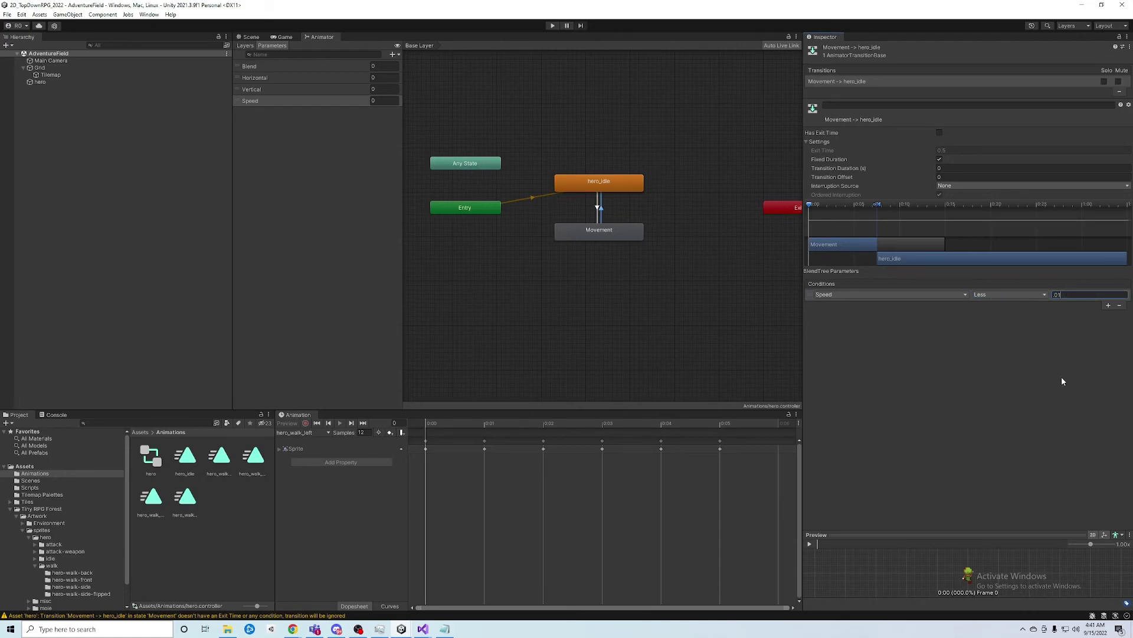
key(Return)
click(7, 14)
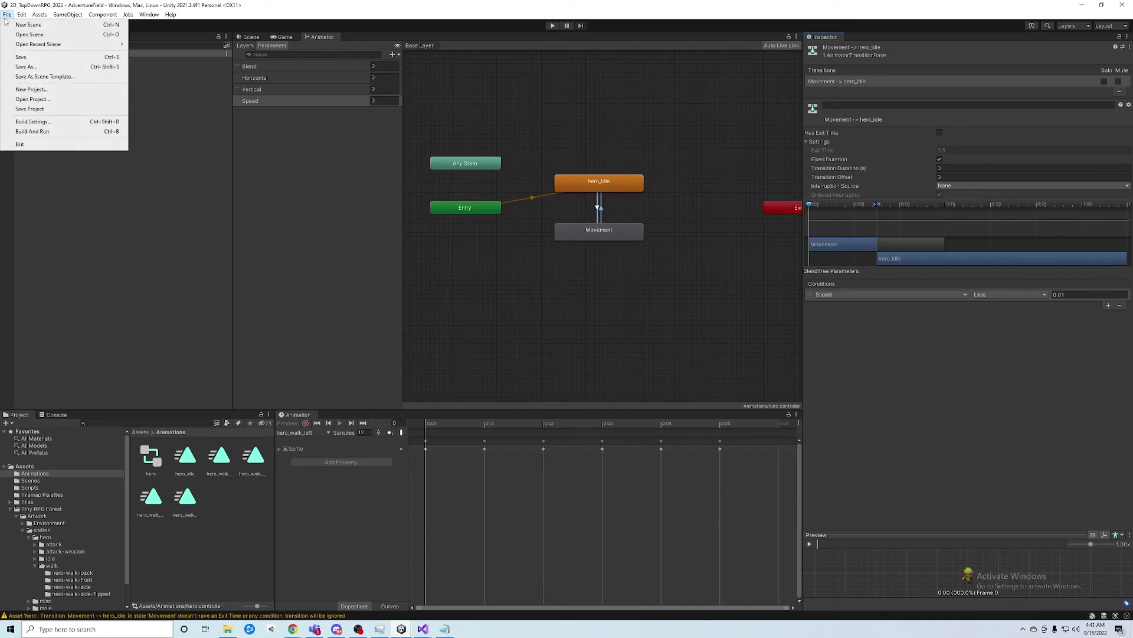
click(26, 58)
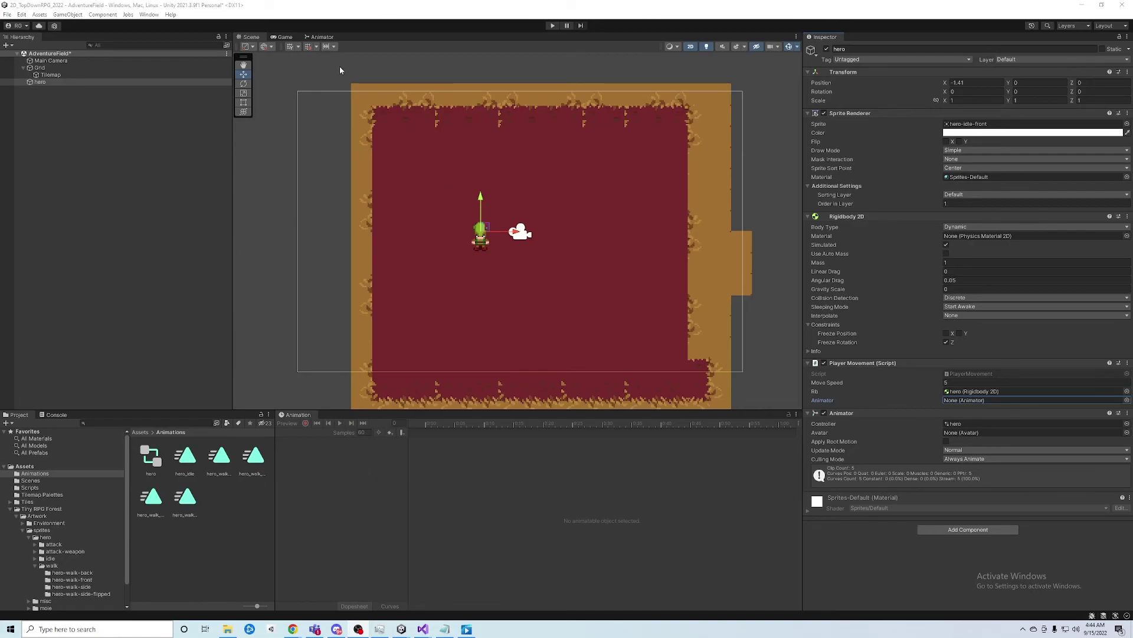
View the hero's Animator graph and open its PlayerMovement script in Visual Studio.
click(316, 37)
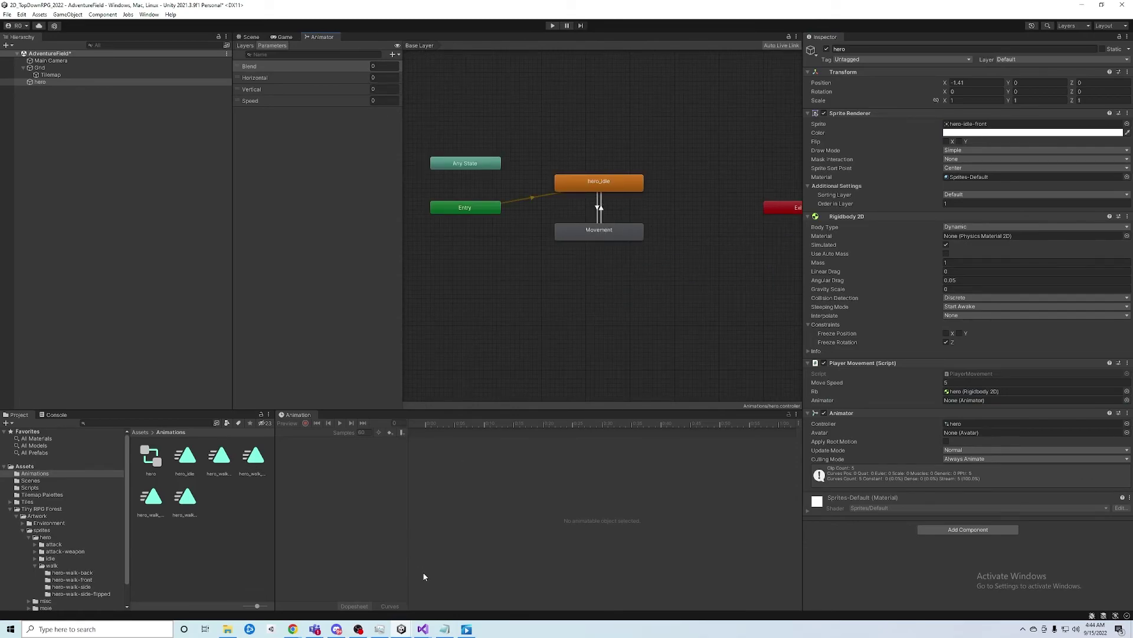
mouse_move(422, 629)
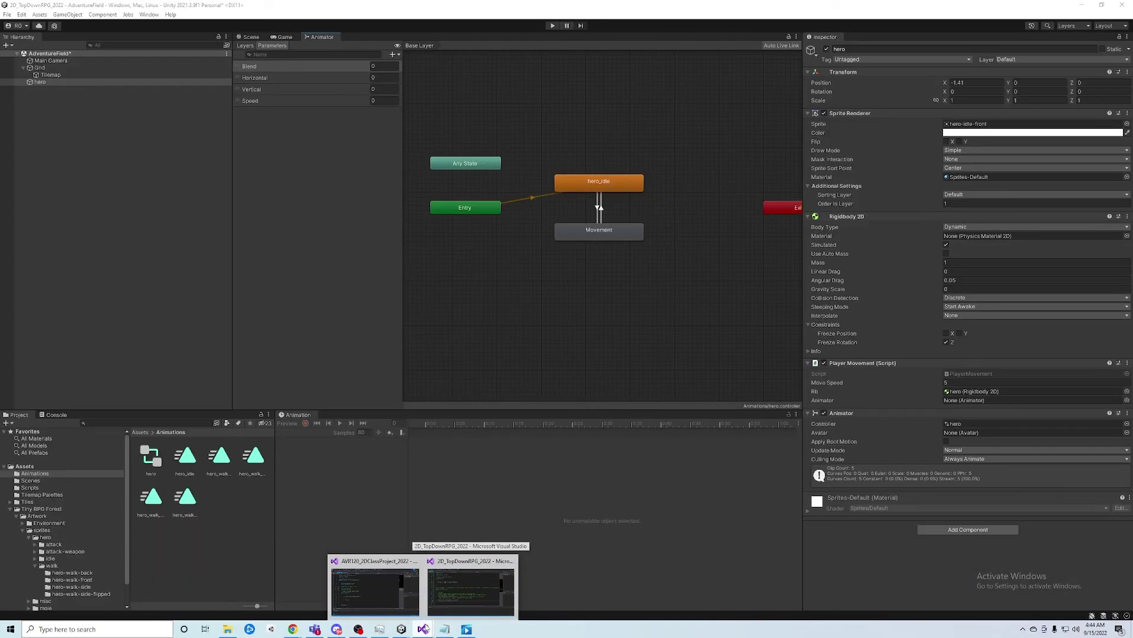
click(637, 568)
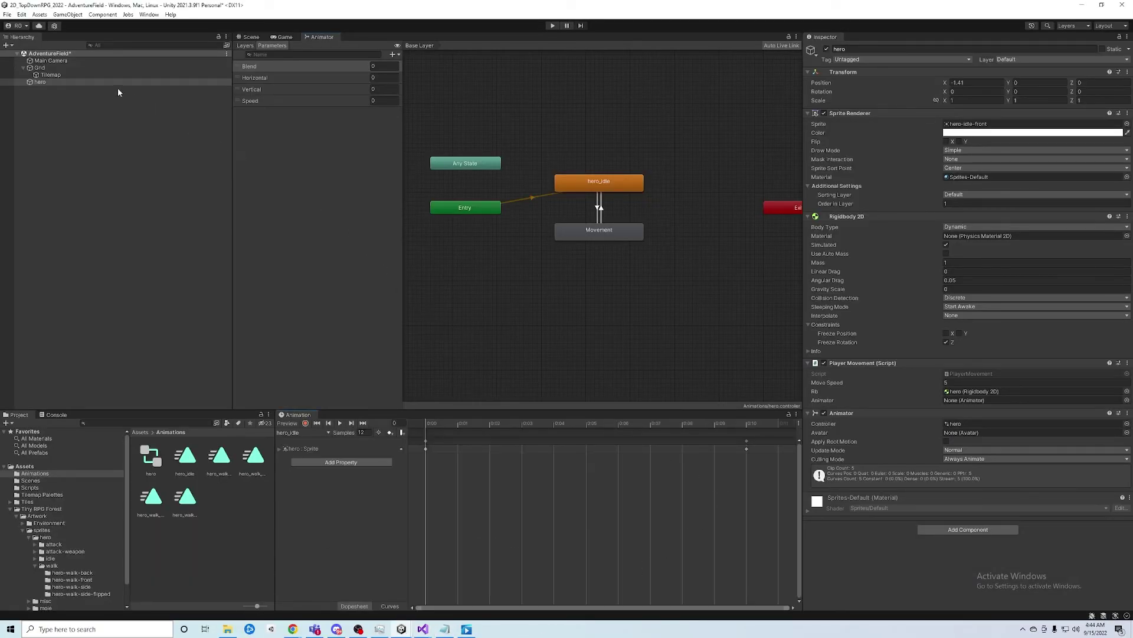
click(987, 374)
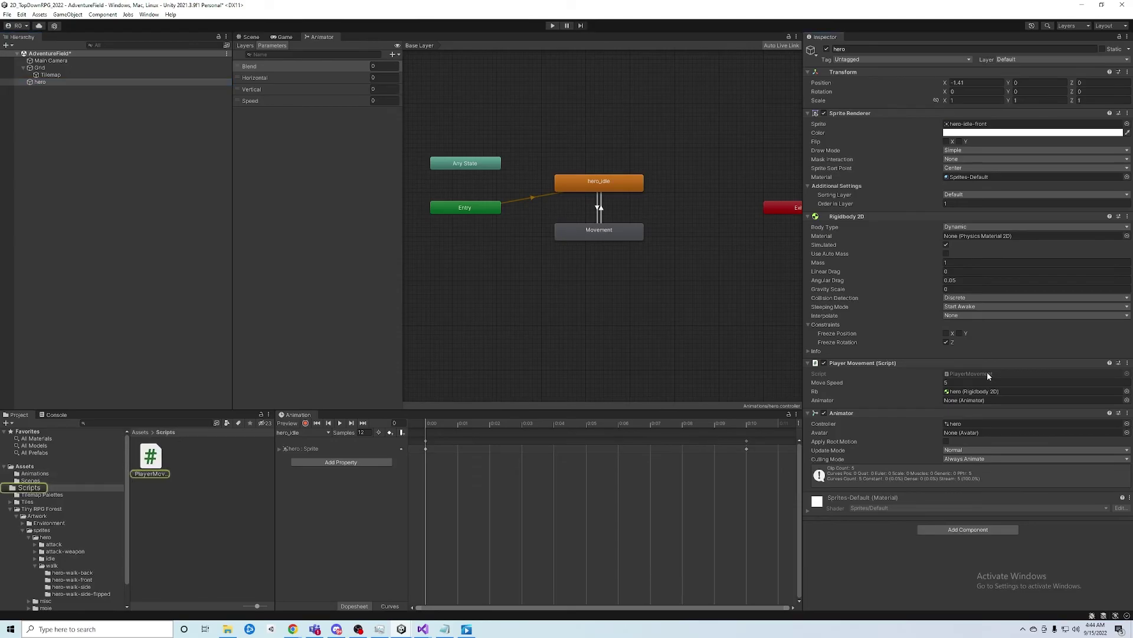
double_click(987, 374)
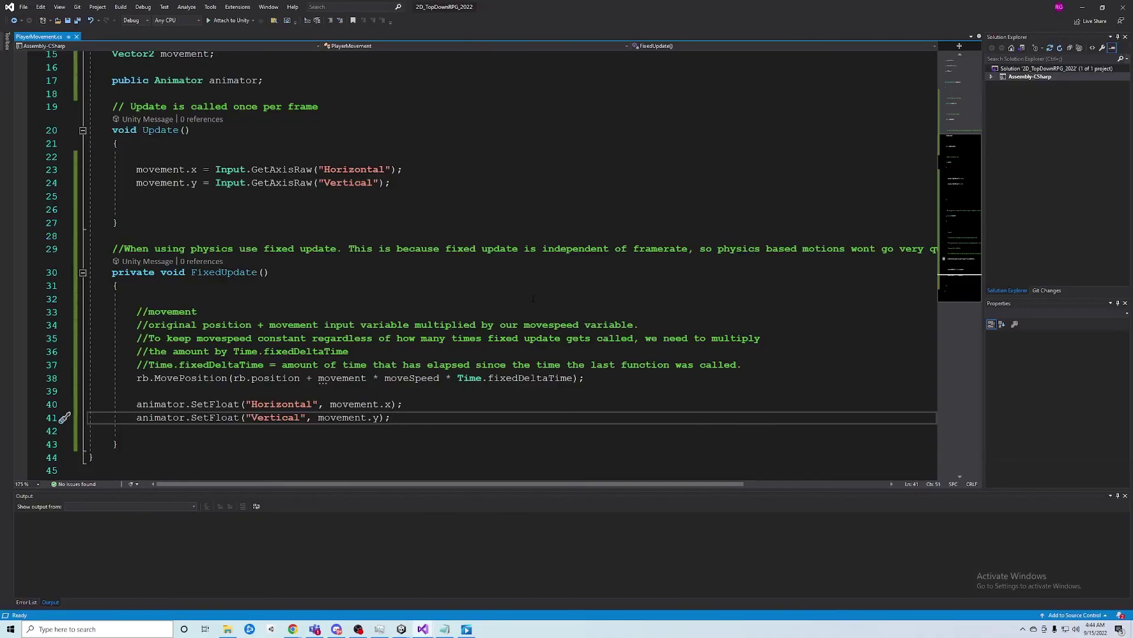
Below the Vertical line in FixedUpdate, add animator.SetFloat("Speed", movement.sqrMagnitude);.
scroll(533, 298, down, 3)
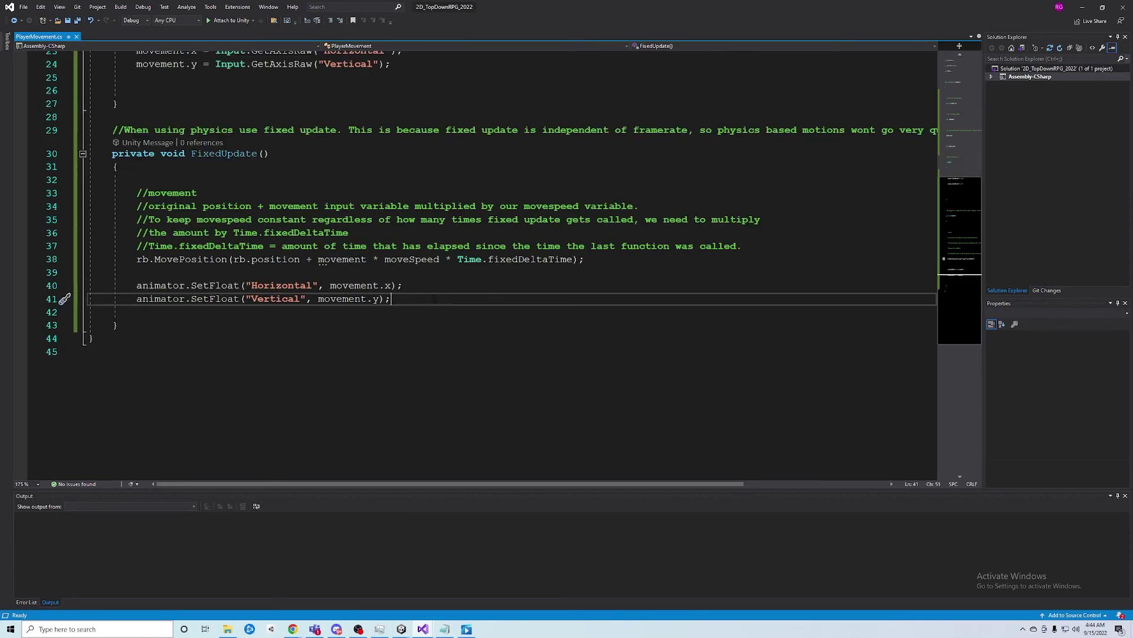
key(Return)
text(ani)
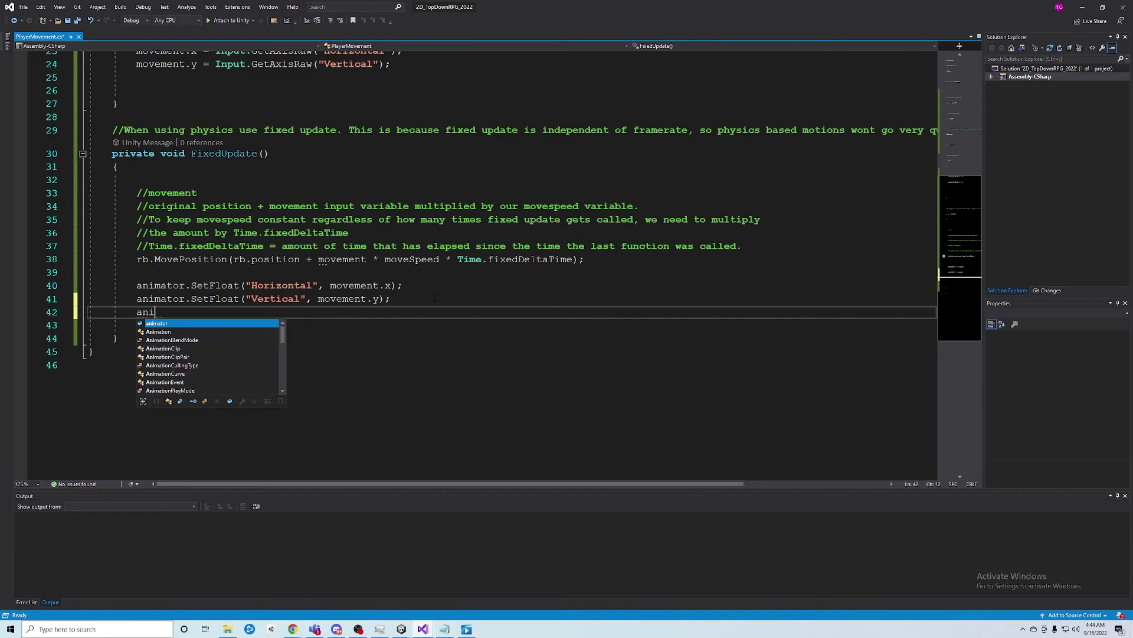
text(mator.SetFloat)
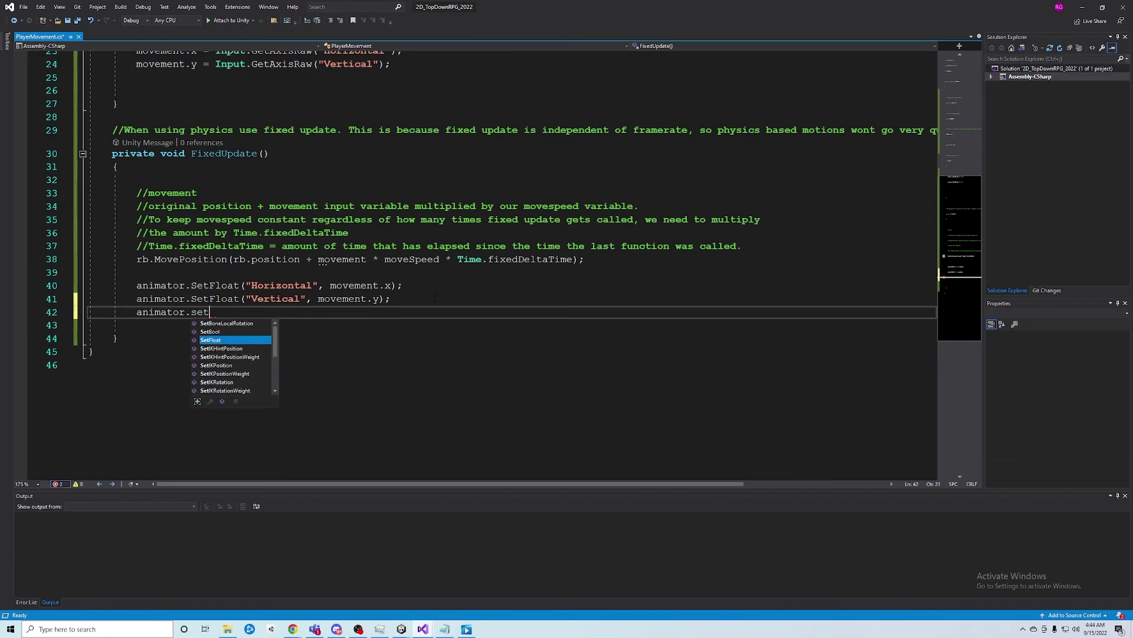
text(("Speed)
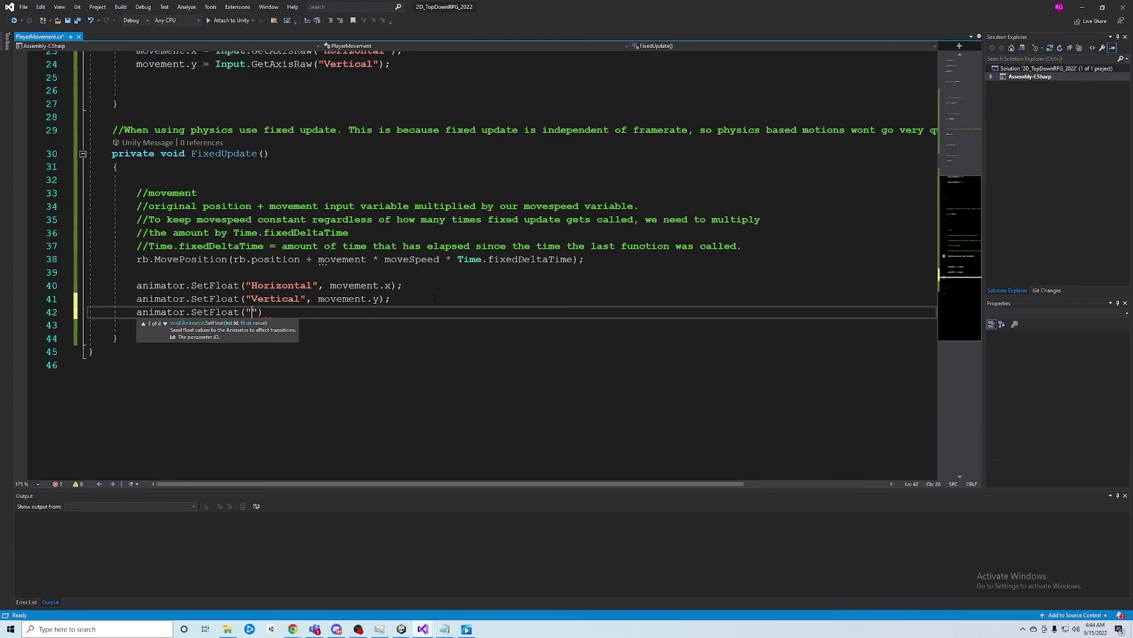
text(",)
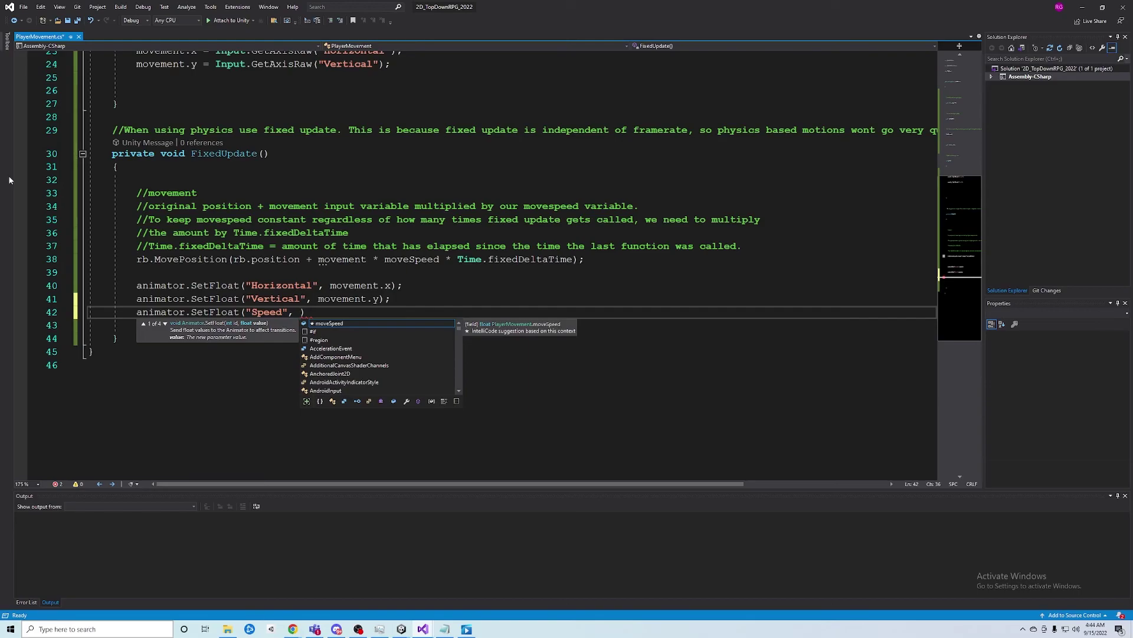
key(alt+Tab)
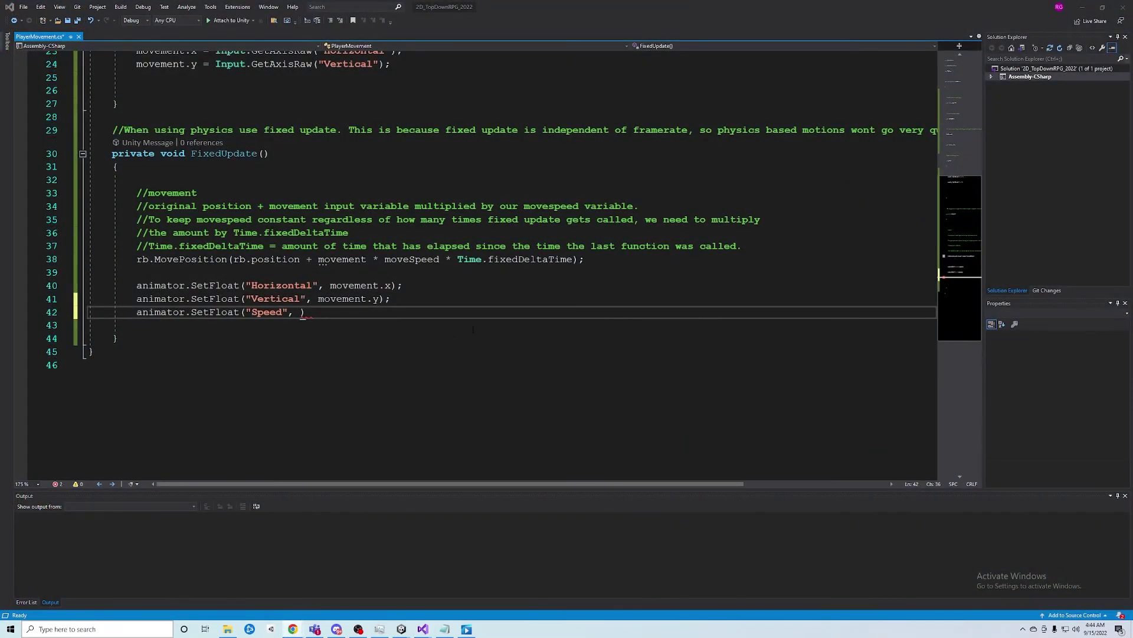
key(alt+Tab)
text(move)
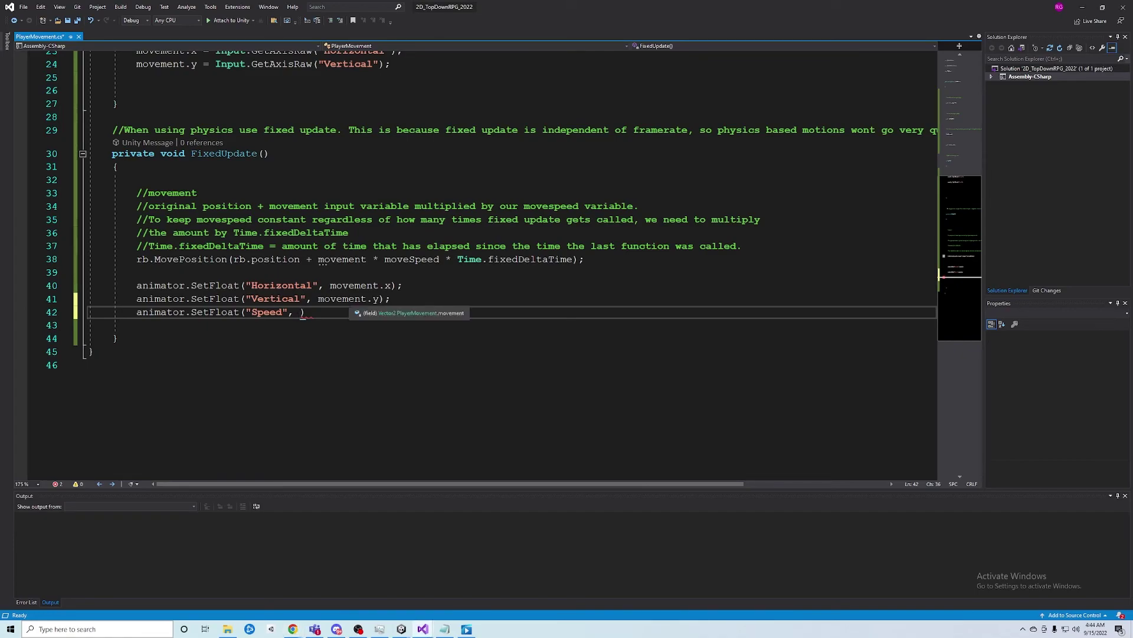
text(ment.)
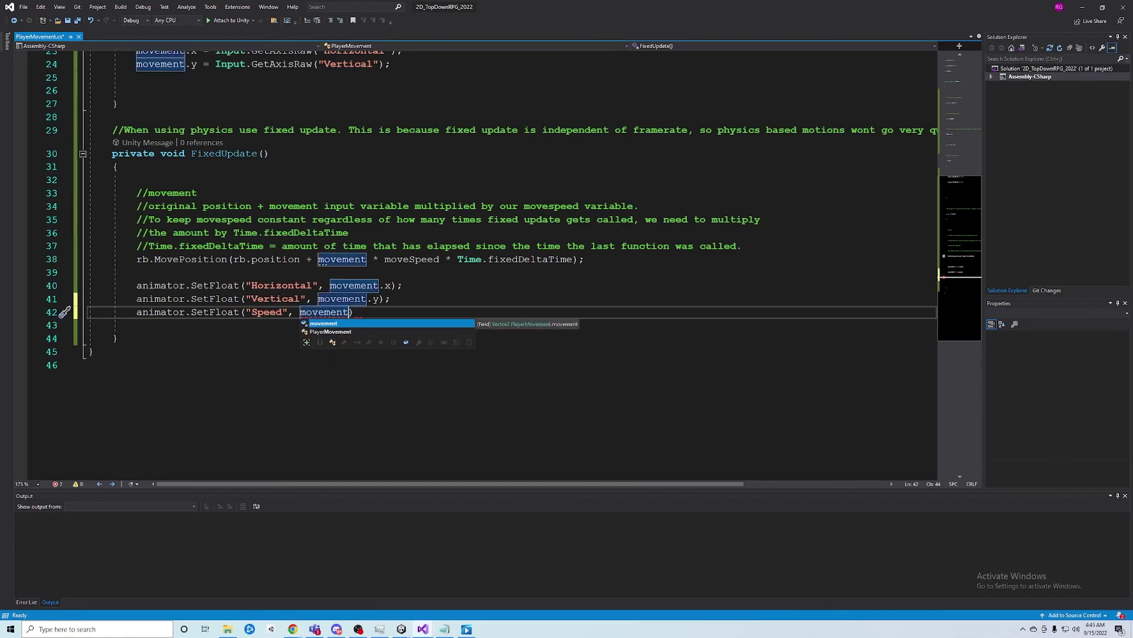
text(sqr)
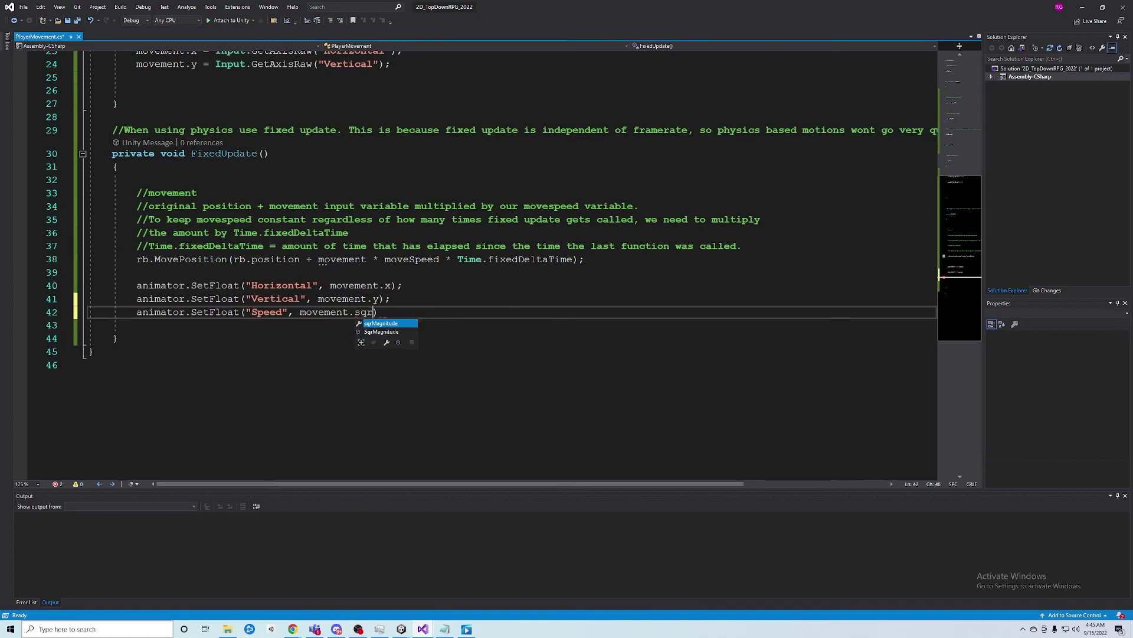
key(Tab)
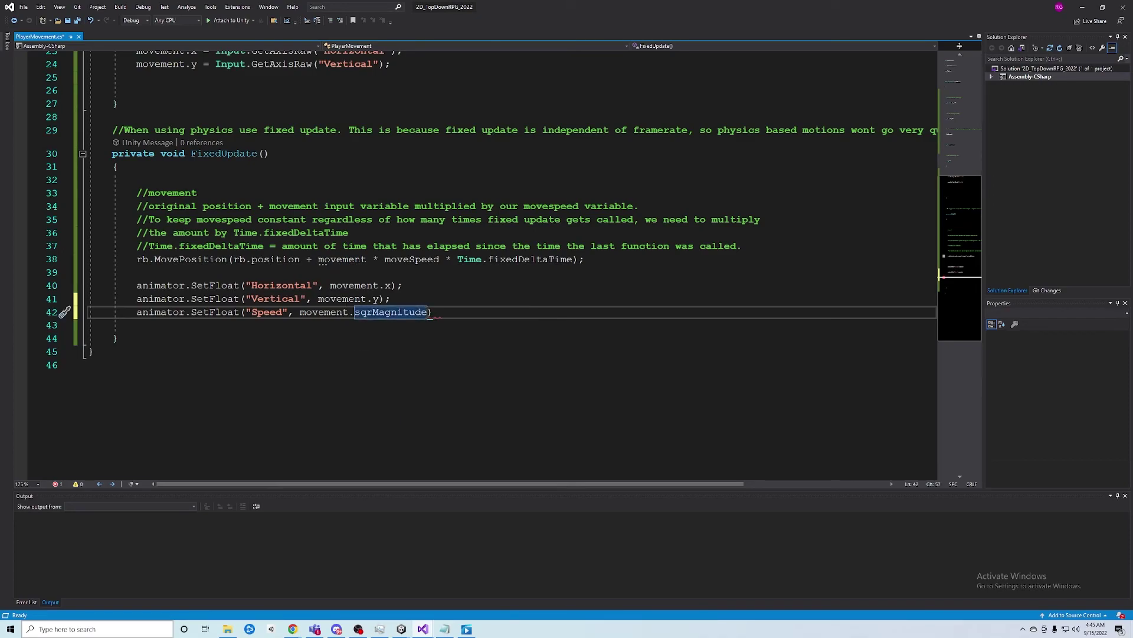
text();)
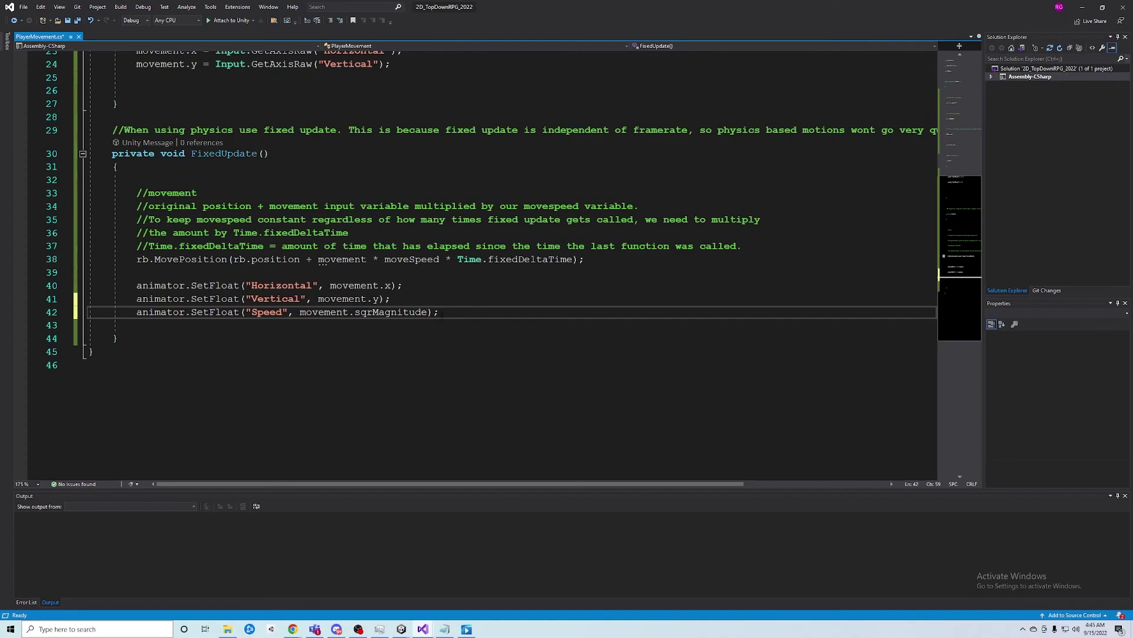
Review the new Speed statement and save the PlayerMovement script.
mouse_move(440, 312)
mouse_down()
mouse_move(133, 311)
mouse_move(241, 312)
mouse_move(285, 299)
mouse_move(88, 325)
mouse_move(136, 311)
mouse_move(438, 312)
mouse_up()
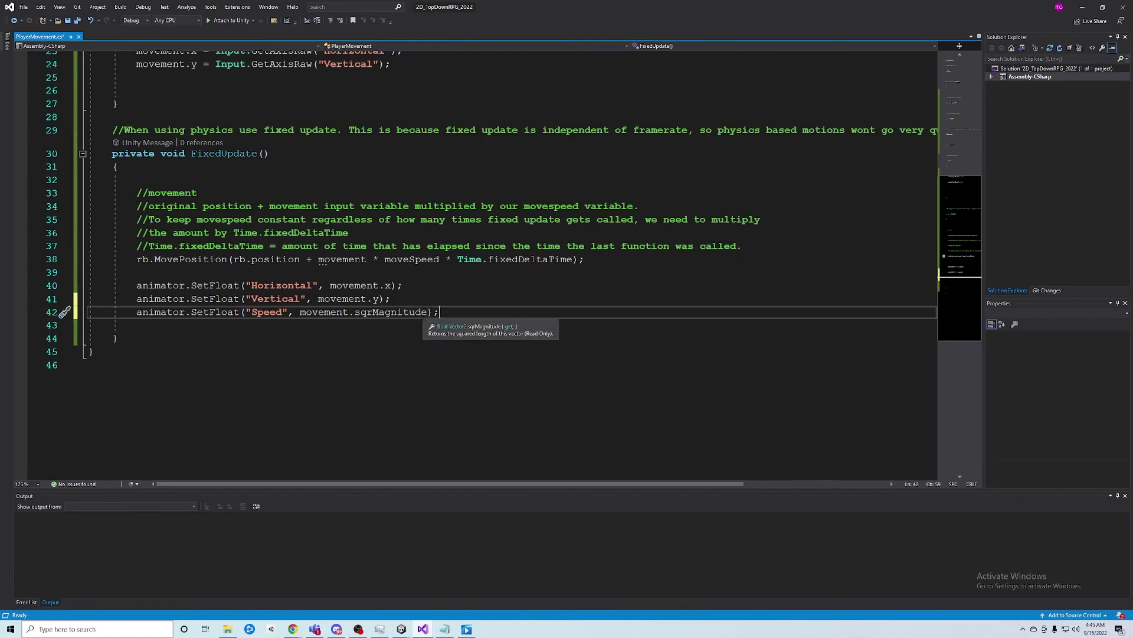
drag(439, 312, 137, 311)
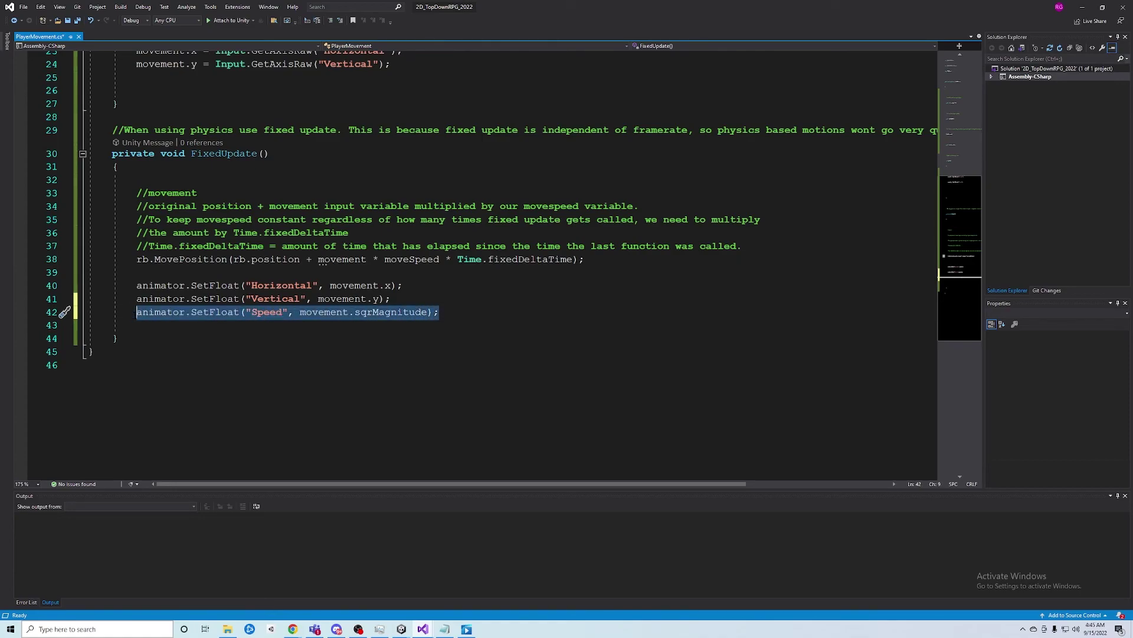
click(384, 313)
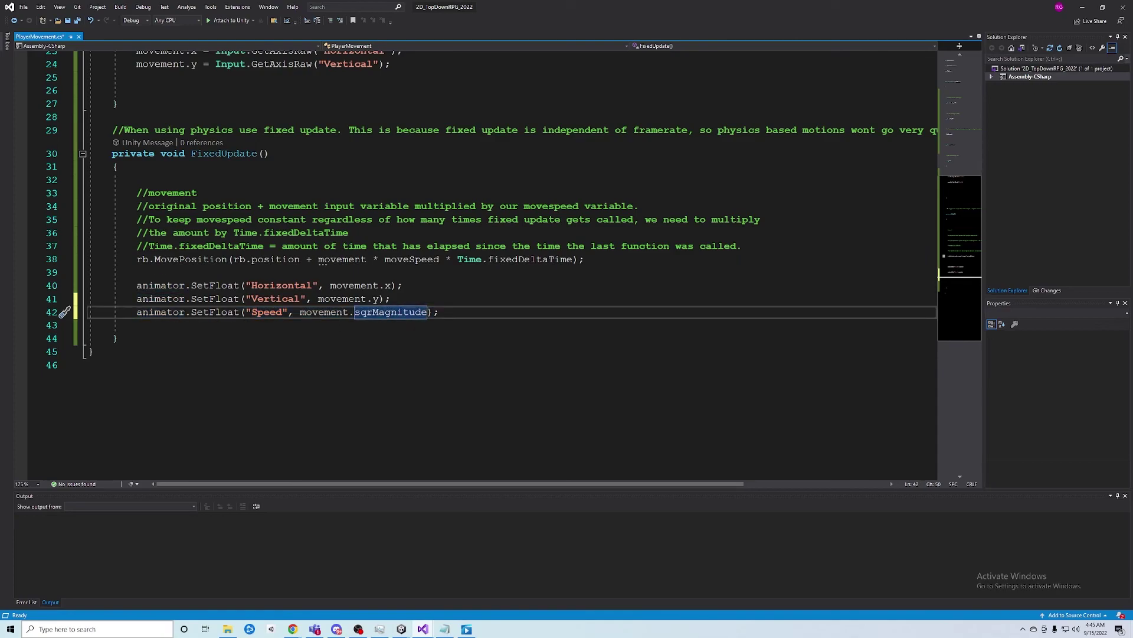
key(ctrl+s)
mouse_move(402, 629)
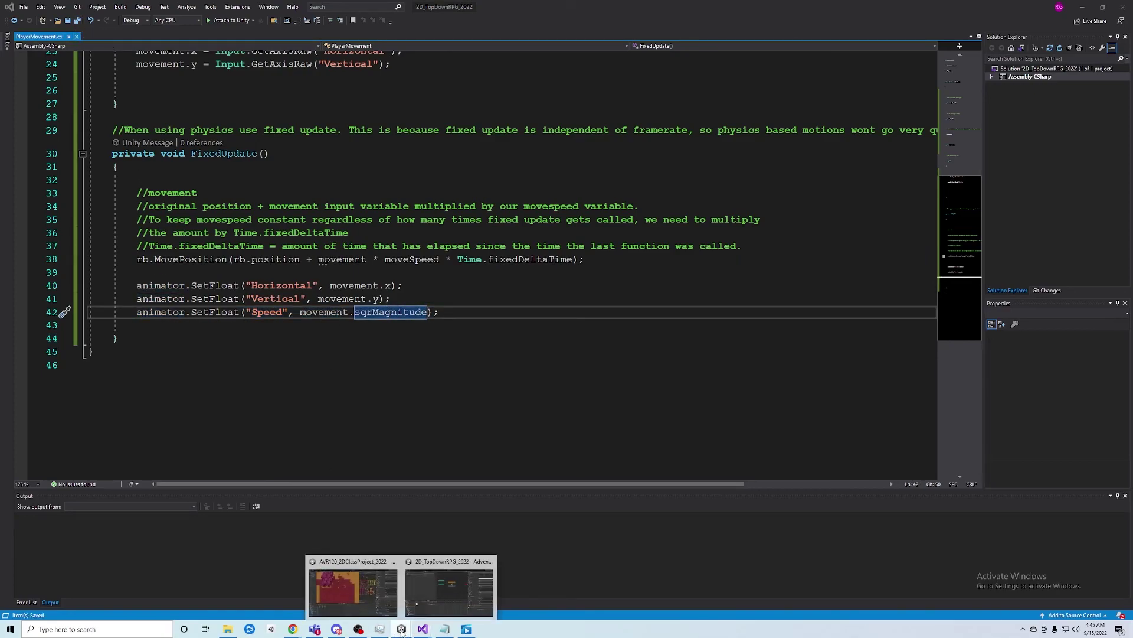
Switch to the Unity 2D_TopDownRPG_2022 project and assign the hero's Animator to the Animator reference of its Player Movement script.
click(447, 590)
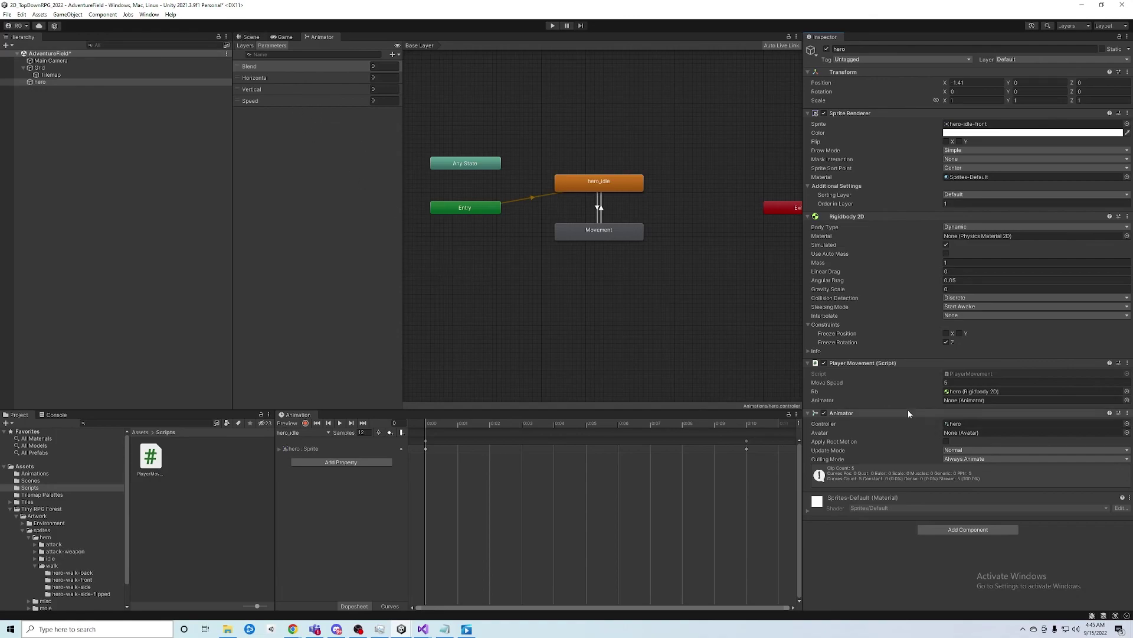
click(40, 84)
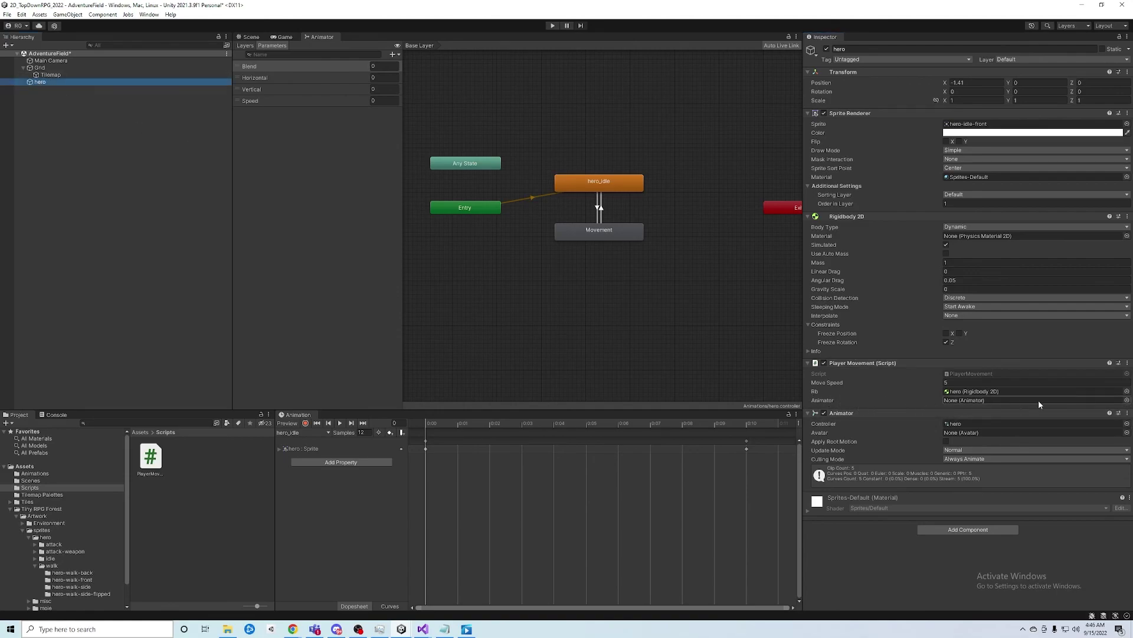
click(1126, 400)
click(988, 427)
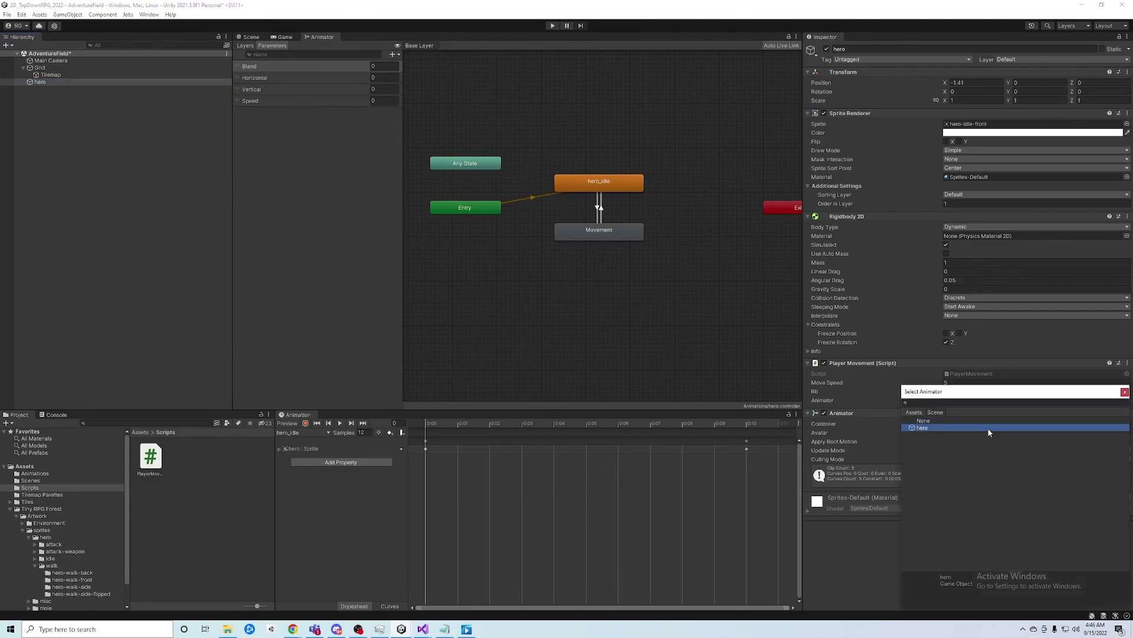
double_click(987, 427)
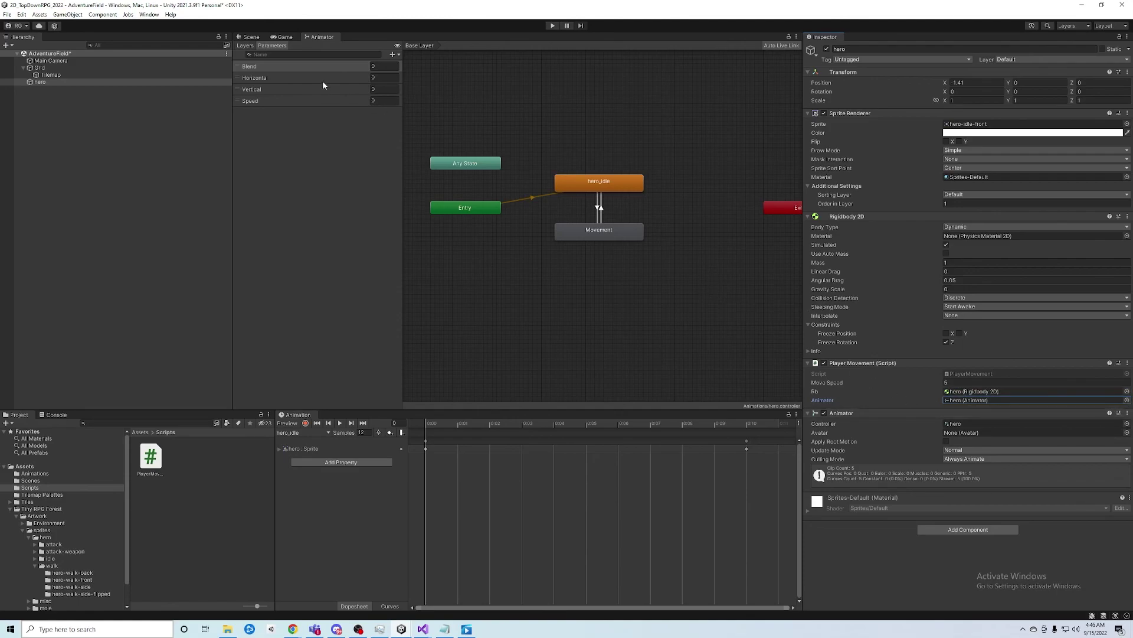
Run the game and walk the hero repeatedly in all four directions to test the idle and movement animations.
click(283, 36)
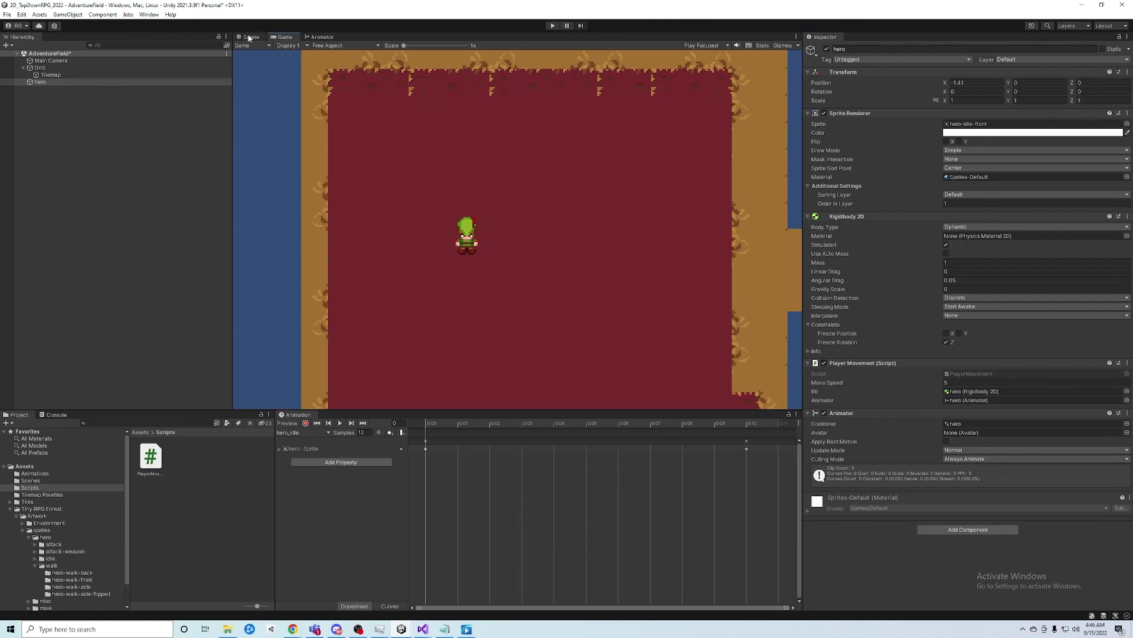
click(554, 26)
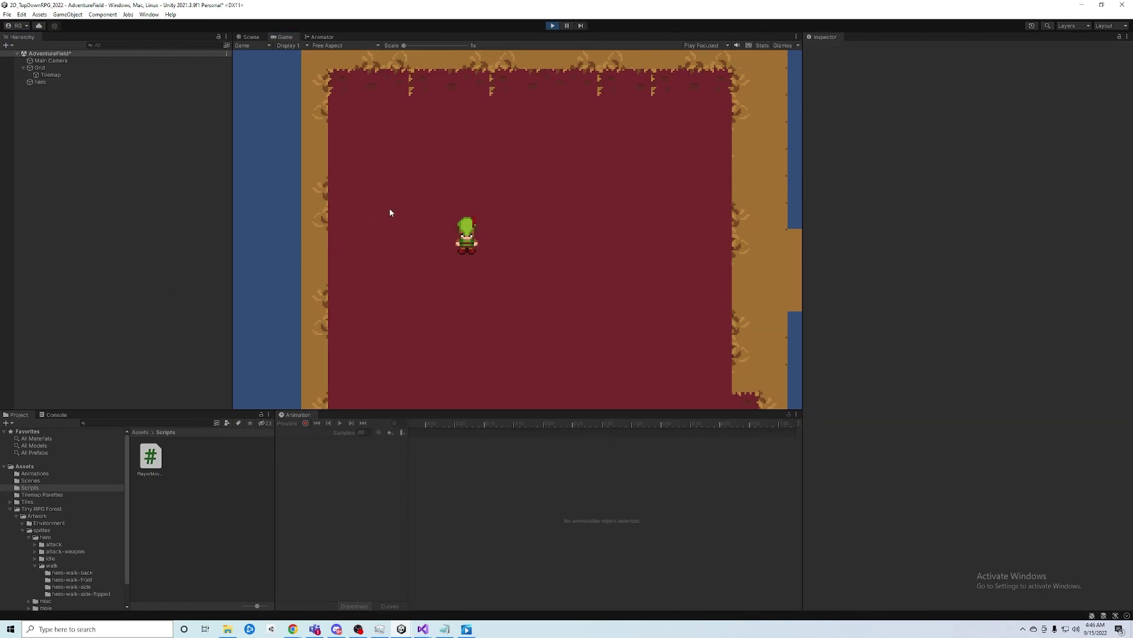
key(Right)
key(Up)
key(Left)
key(Down)
key(Right)
key(Up)
key(Left)
key(Down)
key(Right)
key(Down)
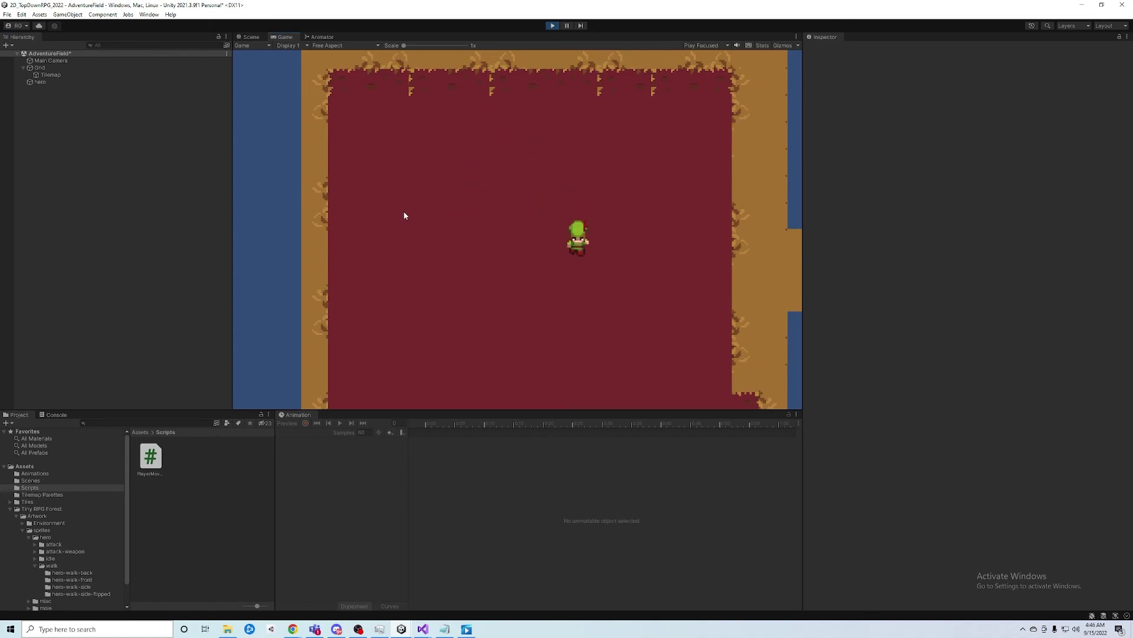
key(Left)
key(Up)
key(Right)
key(Right)
key(Up)
key(Left)
key(Down)
key(Right)
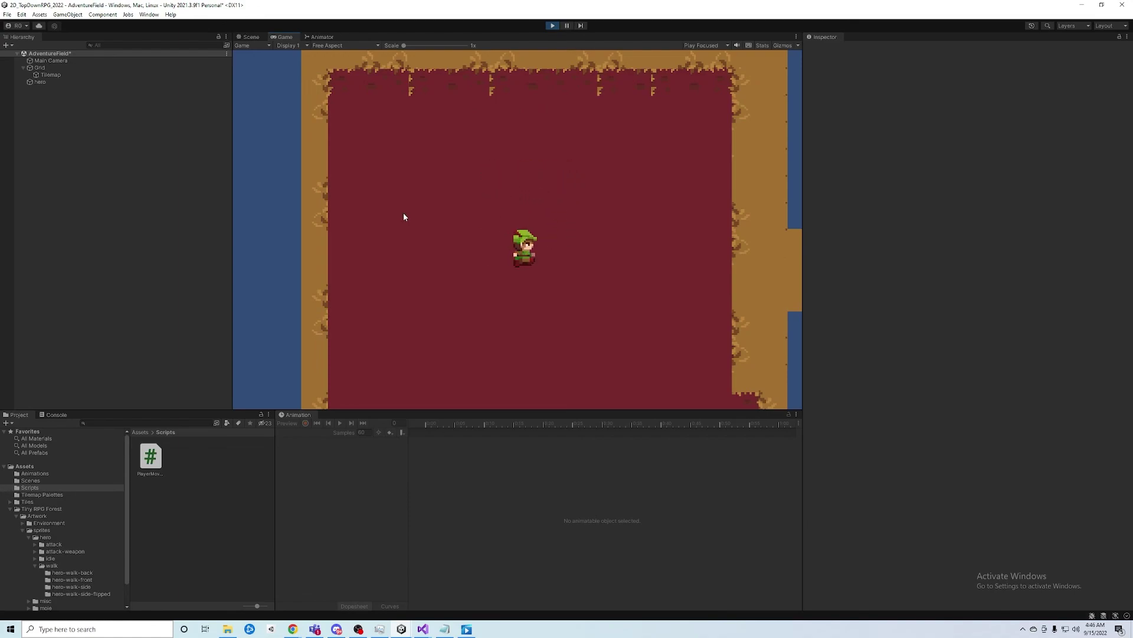
key(Left)
key(Up)
key(Right)
key(Down)
key(Left)
key(Up)
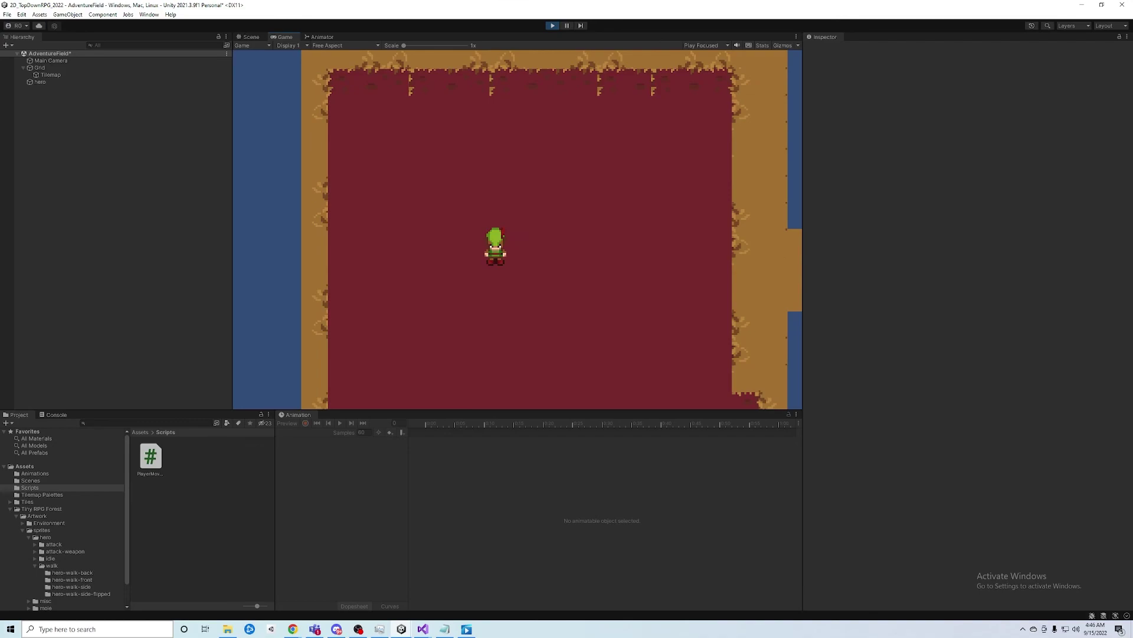